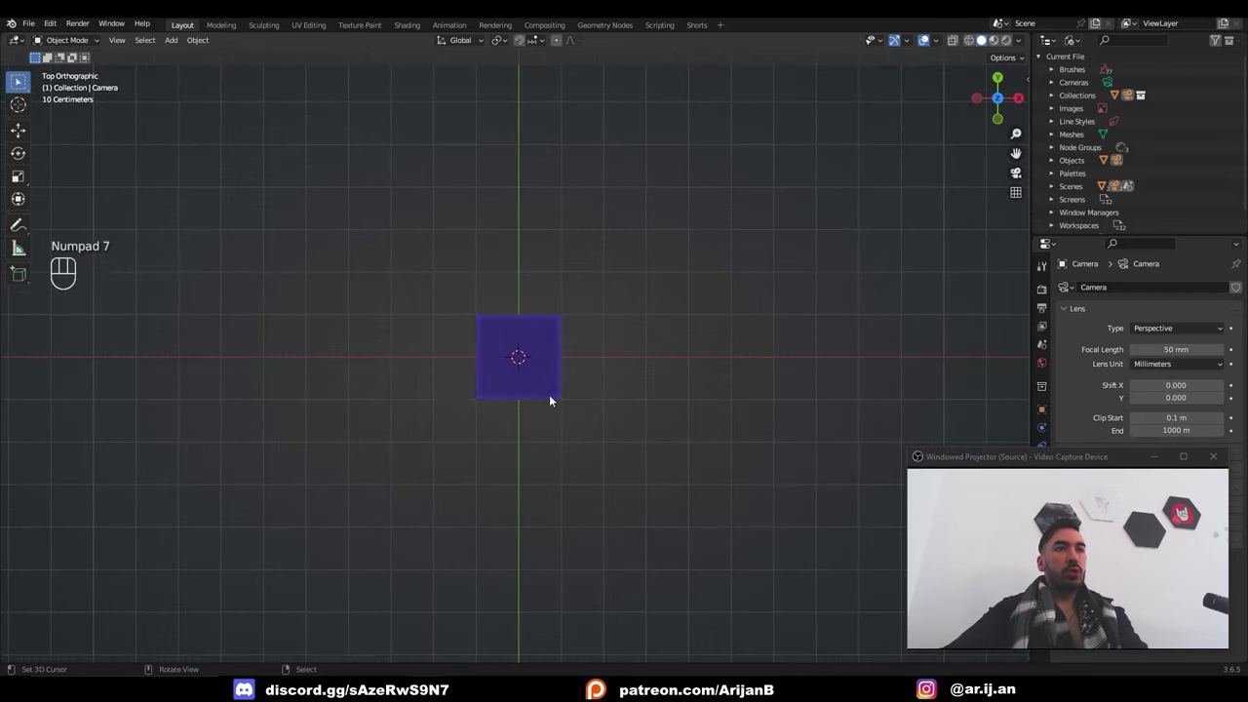
# Add Reference.png as a reference image in the top view and lower its opacity to about 0.5
pyautogui.hotkey('shift', 'a')
pyautogui.moveTo(430, 526)
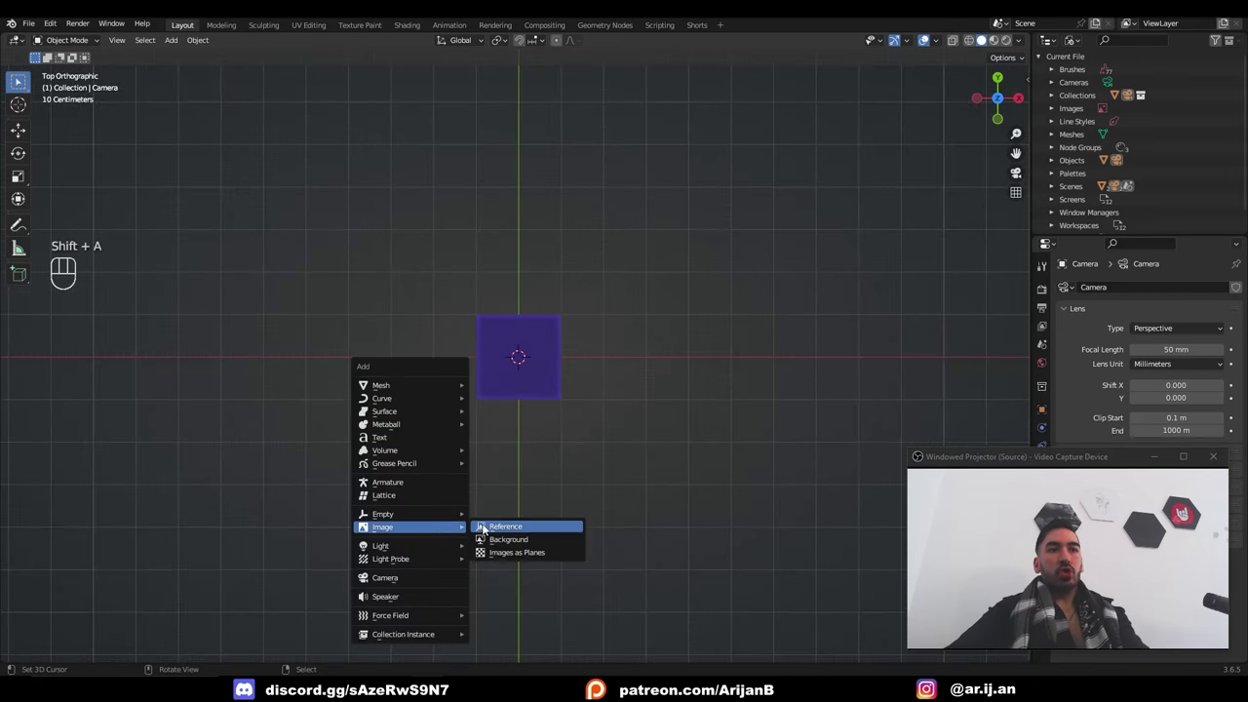
pyautogui.click(484, 529)
pyautogui.doubleClick(501, 217)
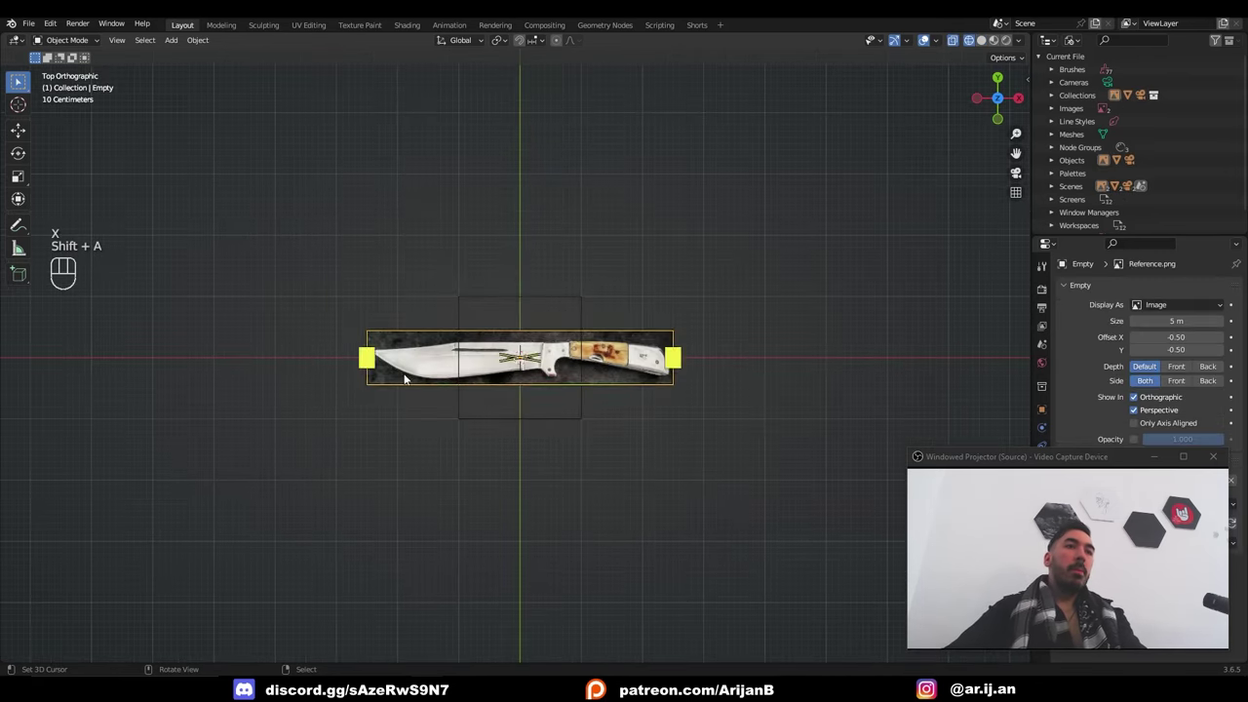
pyautogui.scroll(1, 509, 381)
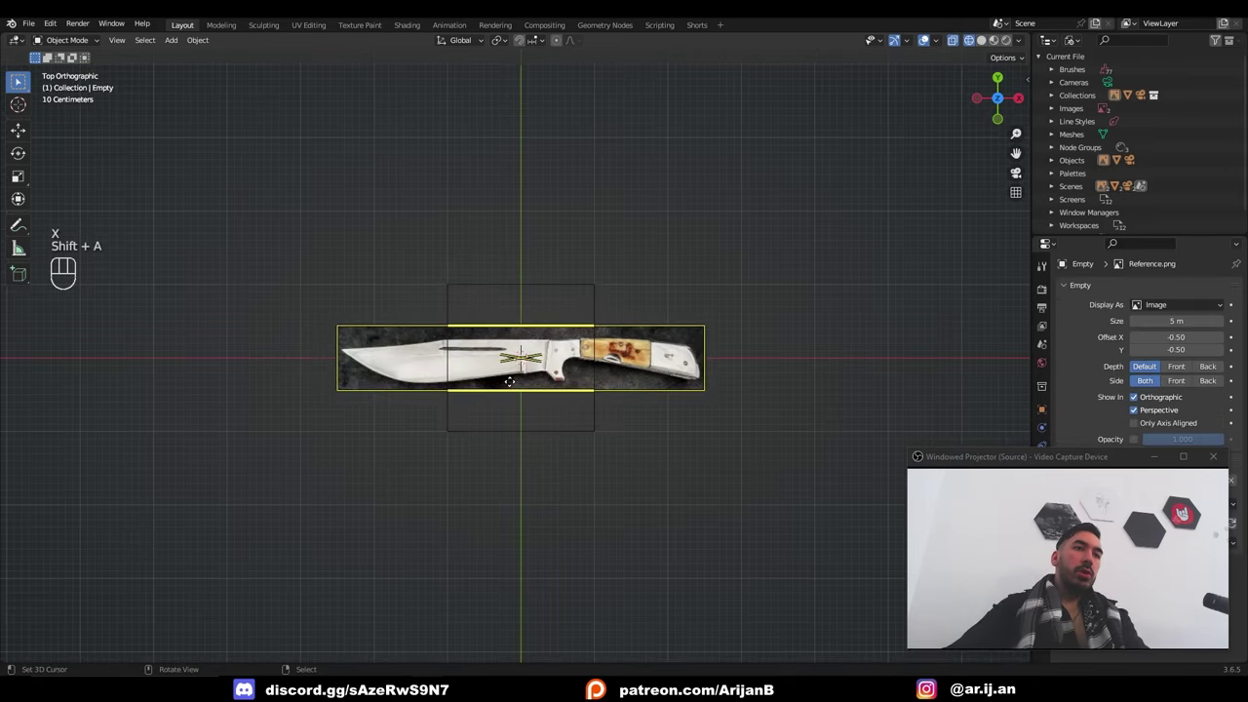
pyautogui.scroll(-4, 509, 381)
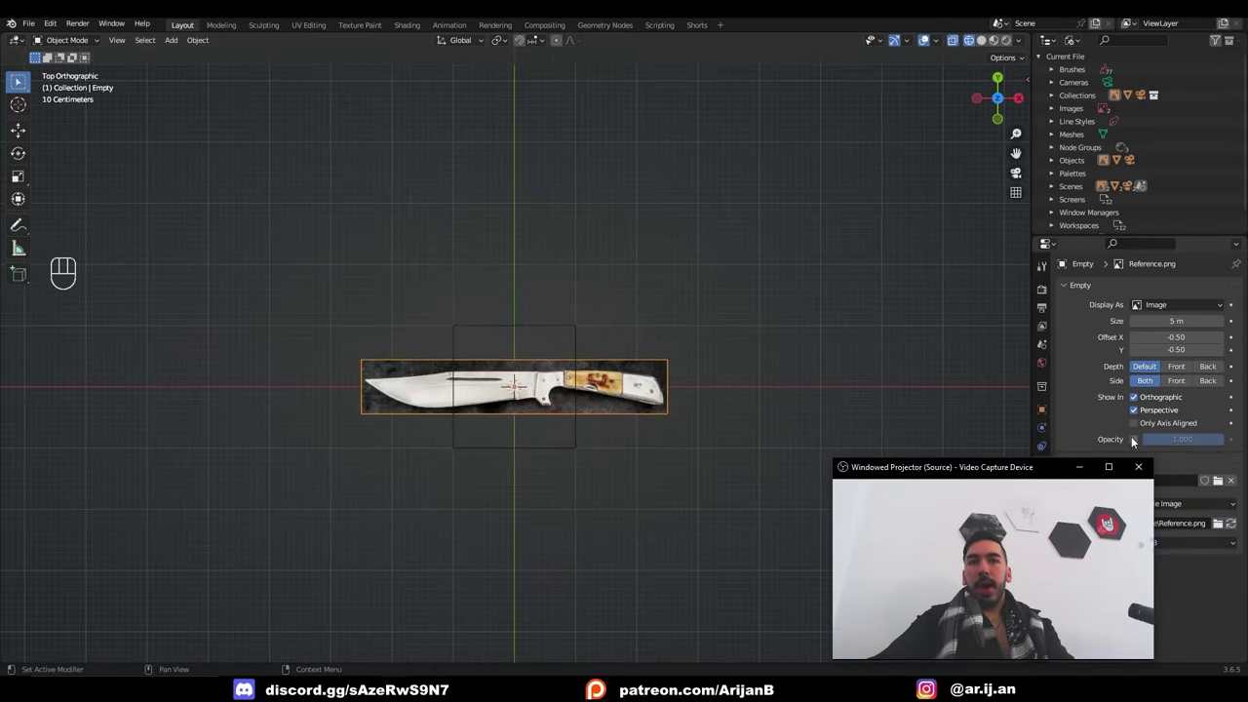
pyautogui.click(1132, 439)
pyautogui.moveTo(1182, 439); pyautogui.dragTo(1135, 439)
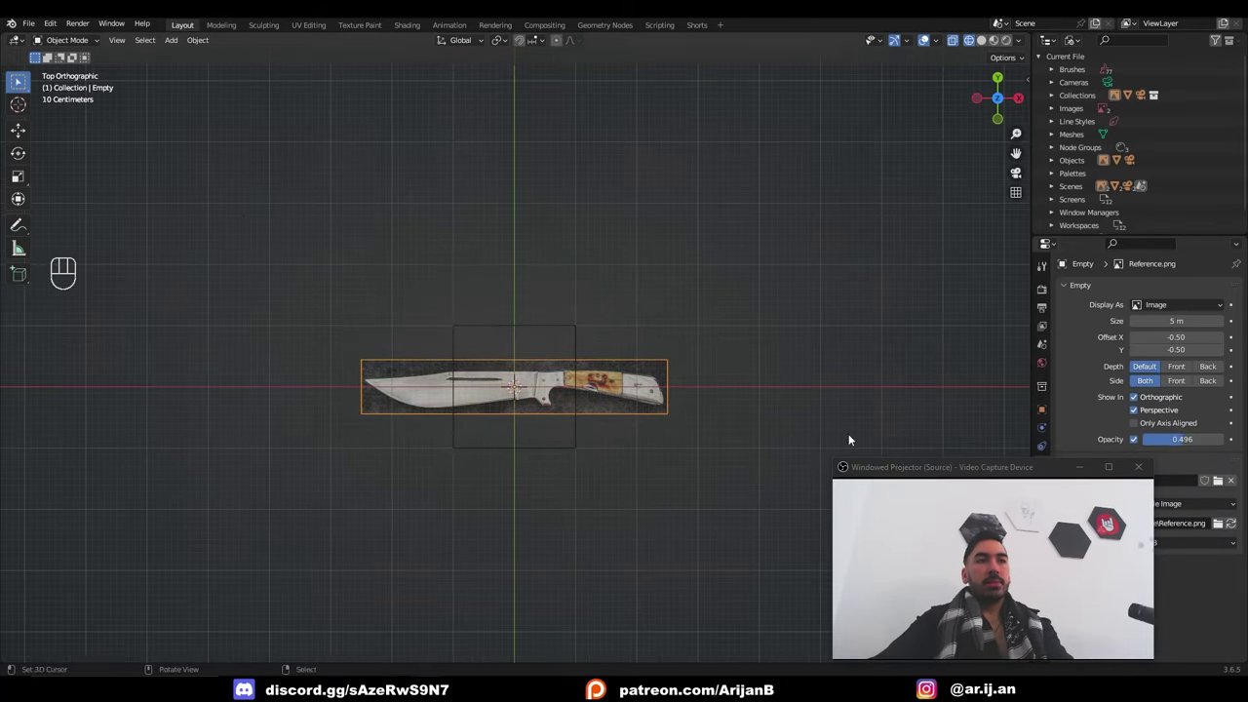
# Scale up the knife reference image and move it along the Z axis
pyautogui.press('s')
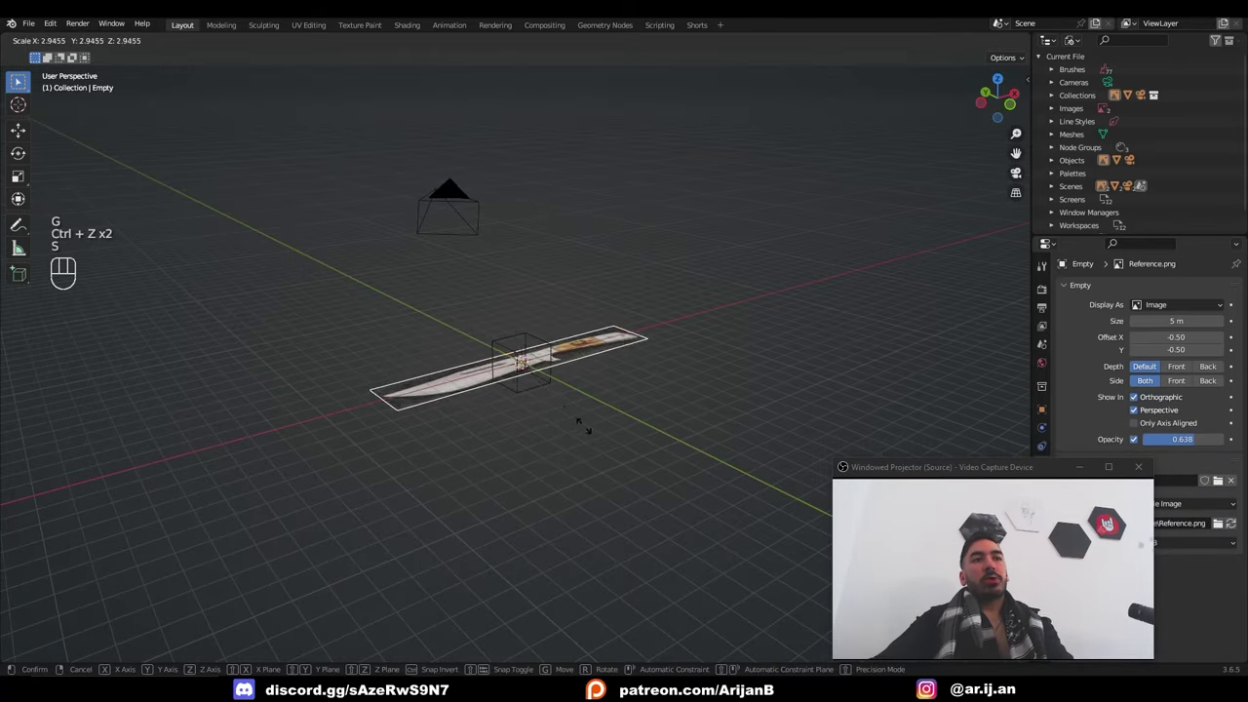
pyautogui.click(593, 433)
pyautogui.press('g')
pyautogui.press('z')
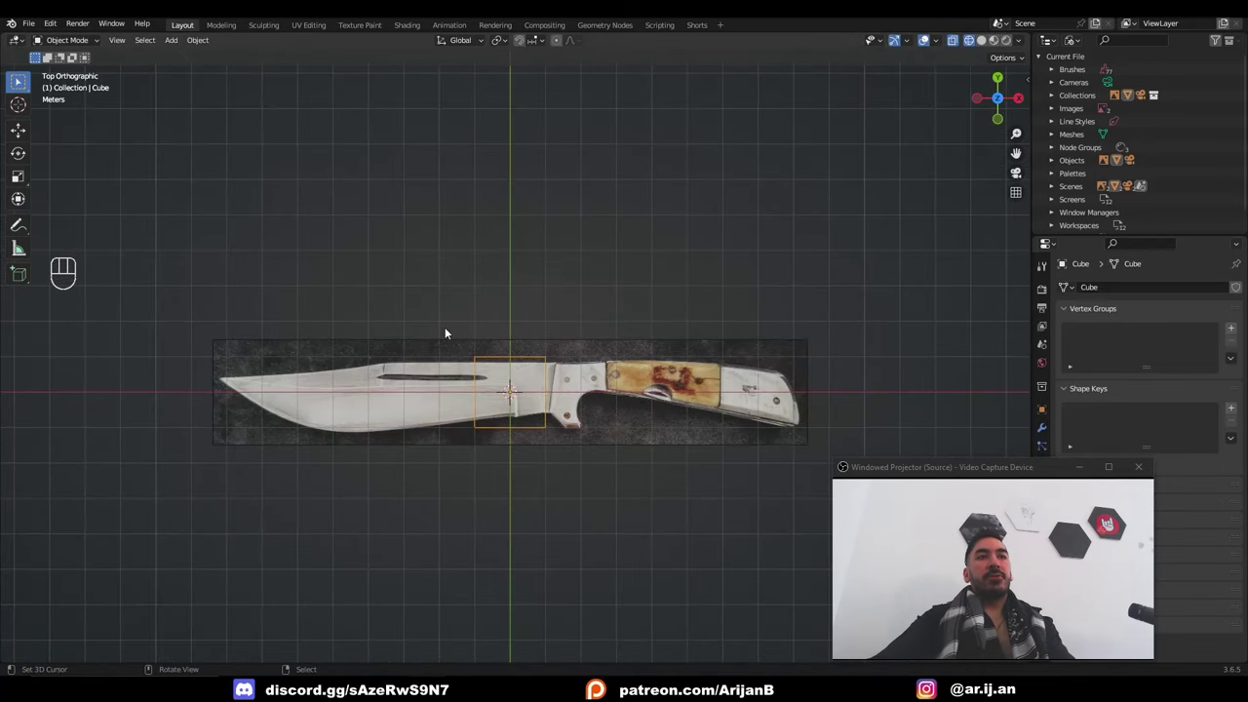
pyautogui.keyDown('shift'); pyautogui.moveTo(547, 410); pyautogui.dragTo(546, 361, button='middle'); pyautogui.keyUp('shift')
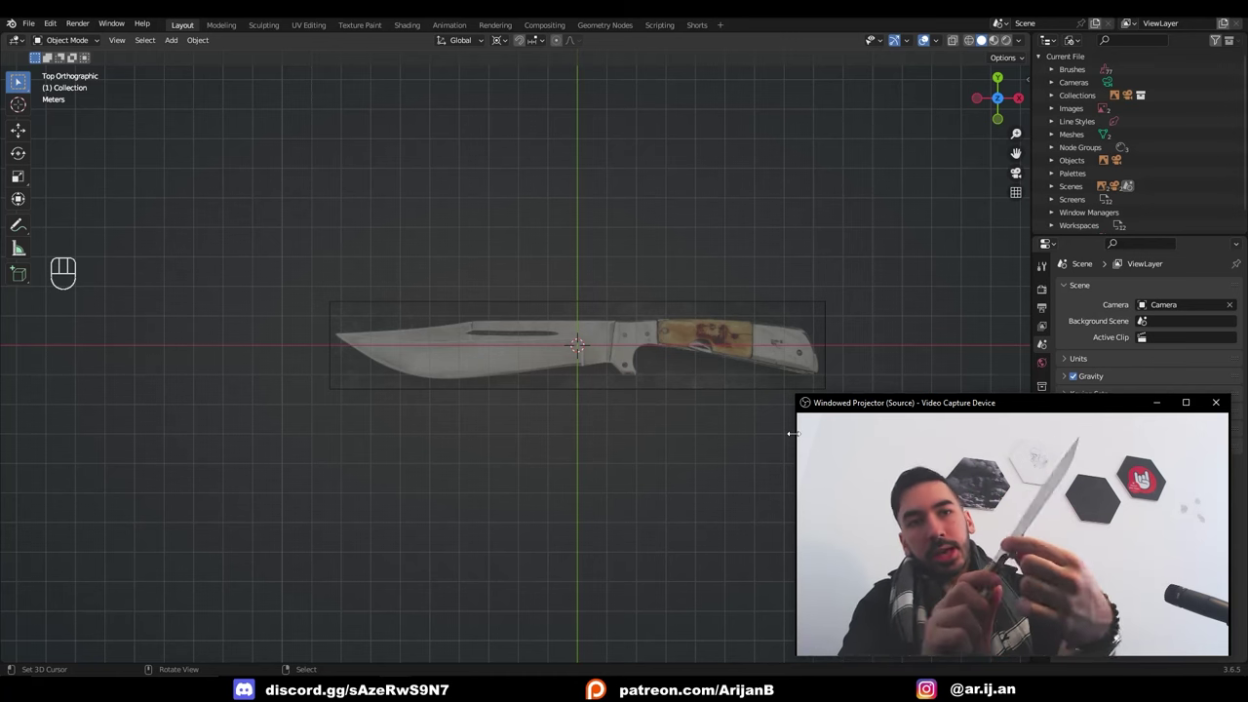
# Add a 2 m plane and place it over the metal bolster between the blade and the handle
pyautogui.hotkey('shift', 'a')
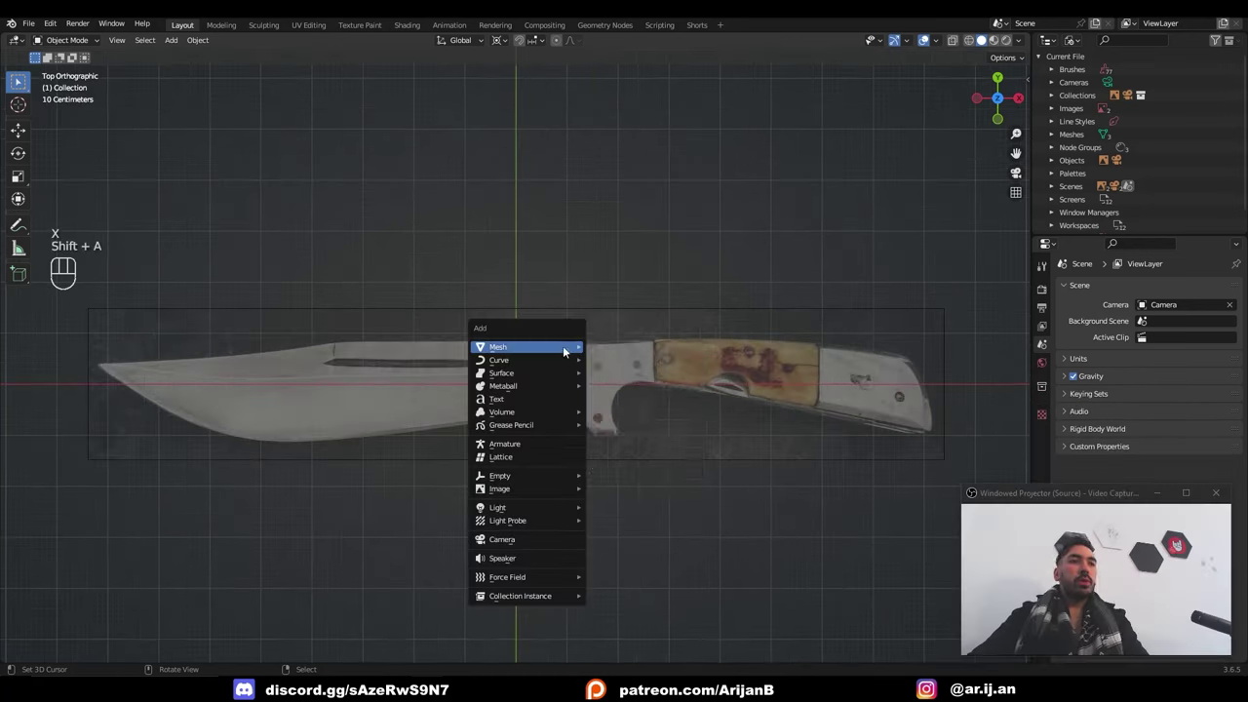
pyautogui.moveTo(520, 342)
pyautogui.click(612, 346)
pyautogui.scroll(-2, 348, 362)
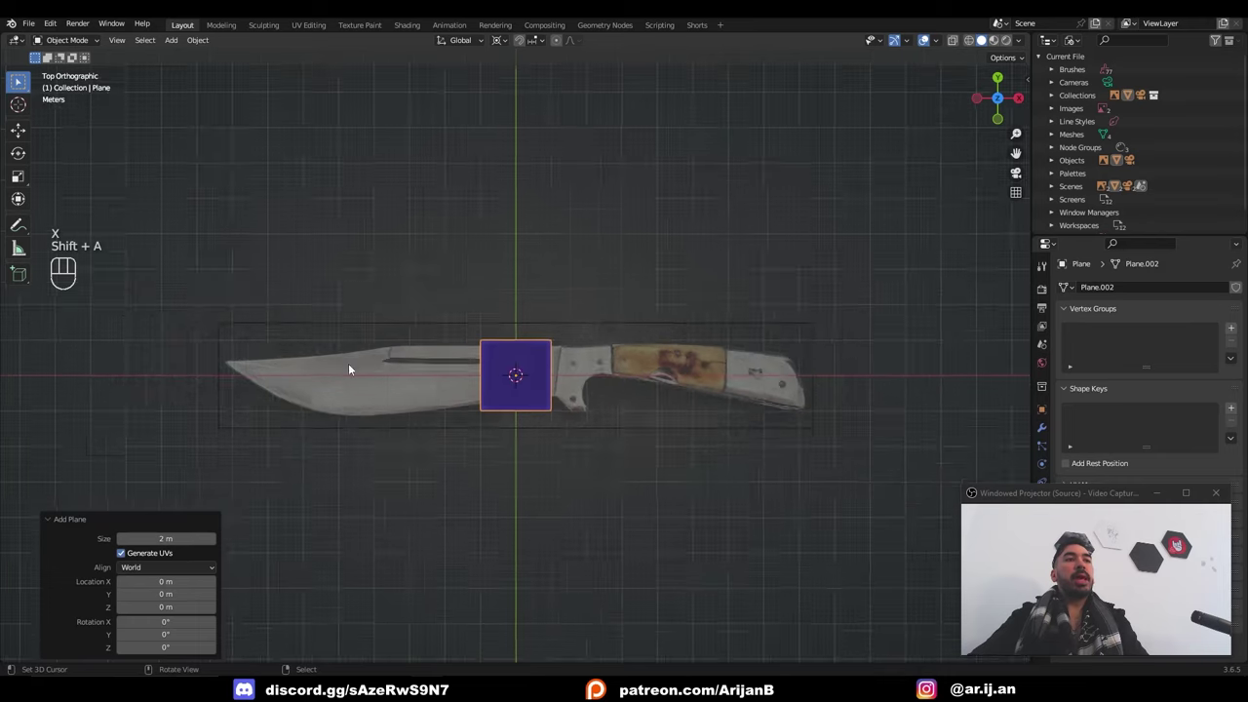
pyautogui.scroll(1, 244, 372)
pyautogui.keyDown('shift'); pyautogui.moveTo(409, 376); pyautogui.dragTo(480, 359, button='middle'); pyautogui.keyUp('shift')
pyautogui.scroll(2, 350, 378)
pyautogui.scroll(1, 497, 379)
pyautogui.scroll(-1, 499, 374)
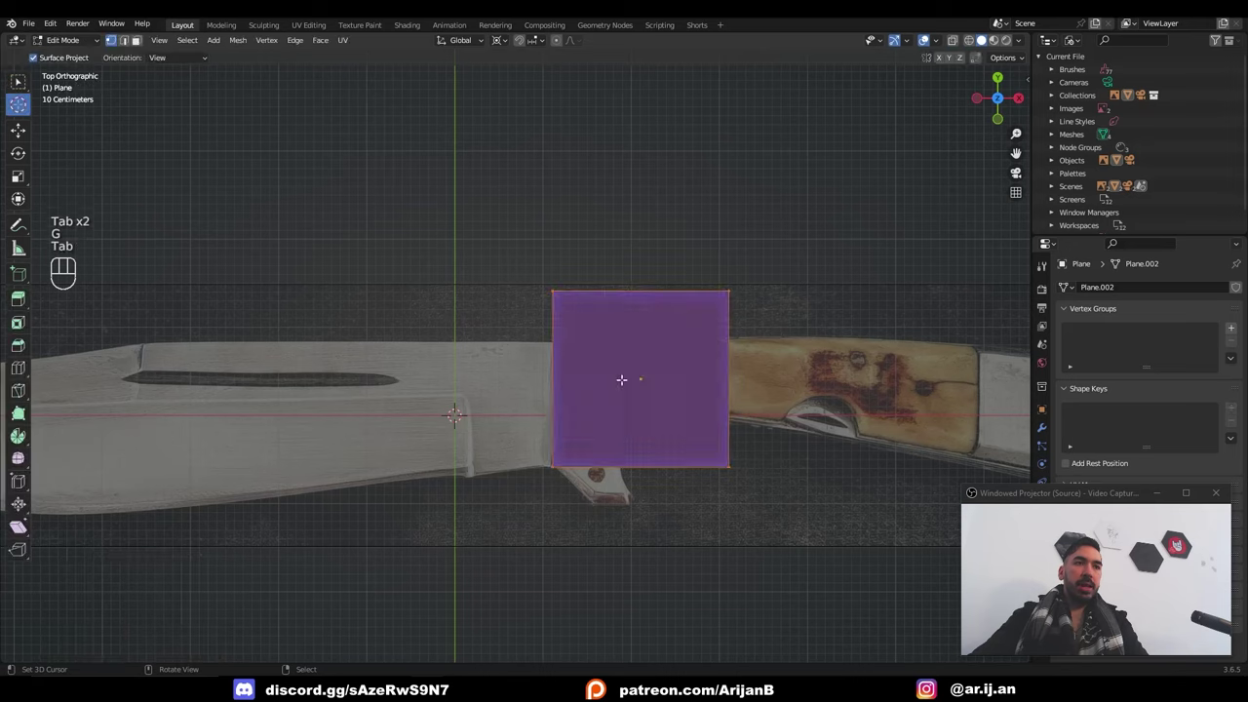
# Switch to wireframe and move the plane's upper edge along Y onto the bolster's upper outline
pyautogui.press('z')
pyautogui.press('2')
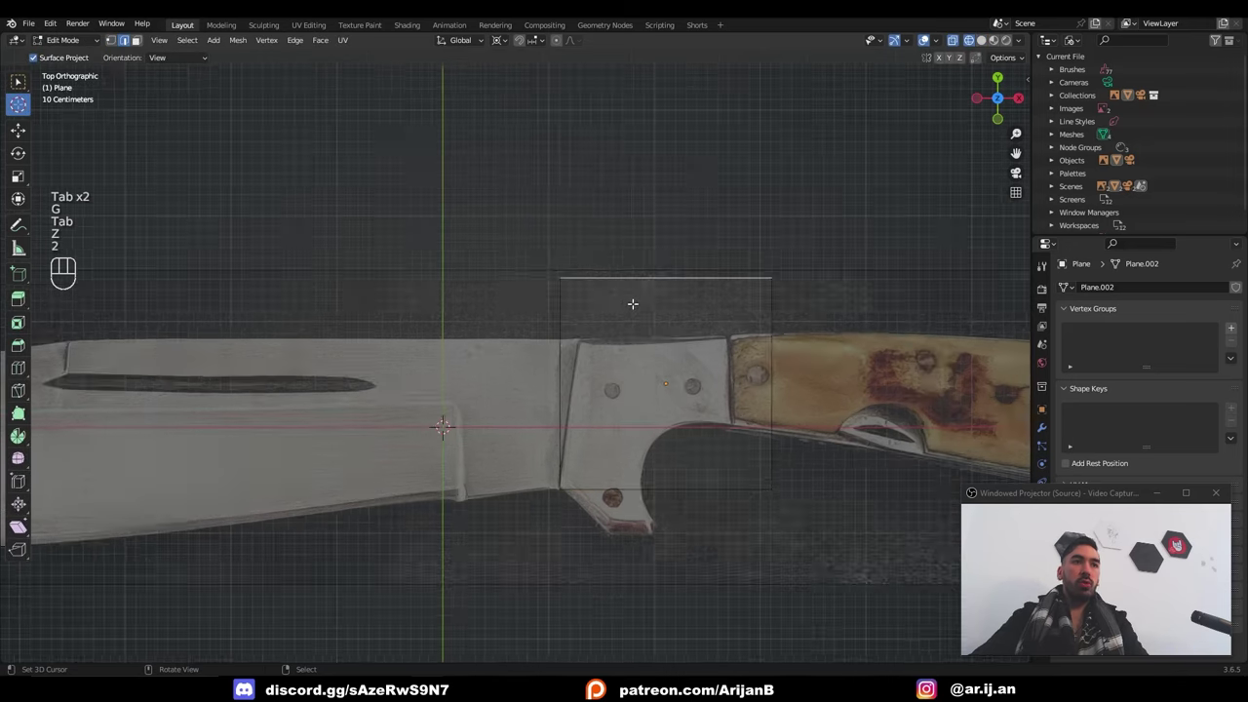
pyautogui.scroll(1, 633, 304)
pyautogui.press('g')
pyautogui.press('y')
pyautogui.click(686, 371)
# Move the plane's upper blade-side corner and its handle-side edge along X to fit the bolster's outline
pyautogui.press('1')
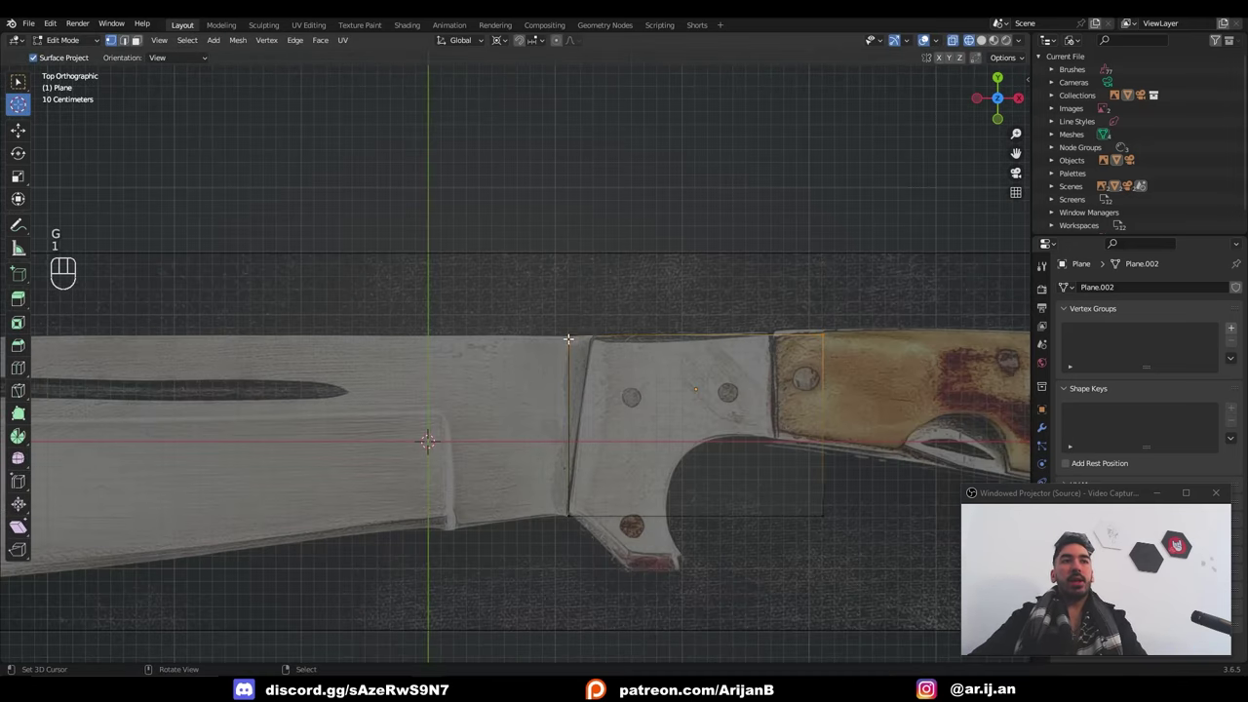
pyautogui.click(568, 340)
pyautogui.press('g')
pyautogui.press('x')
pyautogui.click(605, 355)
pyautogui.press('2')
pyautogui.keyDown('shift'); pyautogui.moveTo(724, 354); pyautogui.dragTo(618, 355, button='middle'); pyautogui.keyUp('shift')
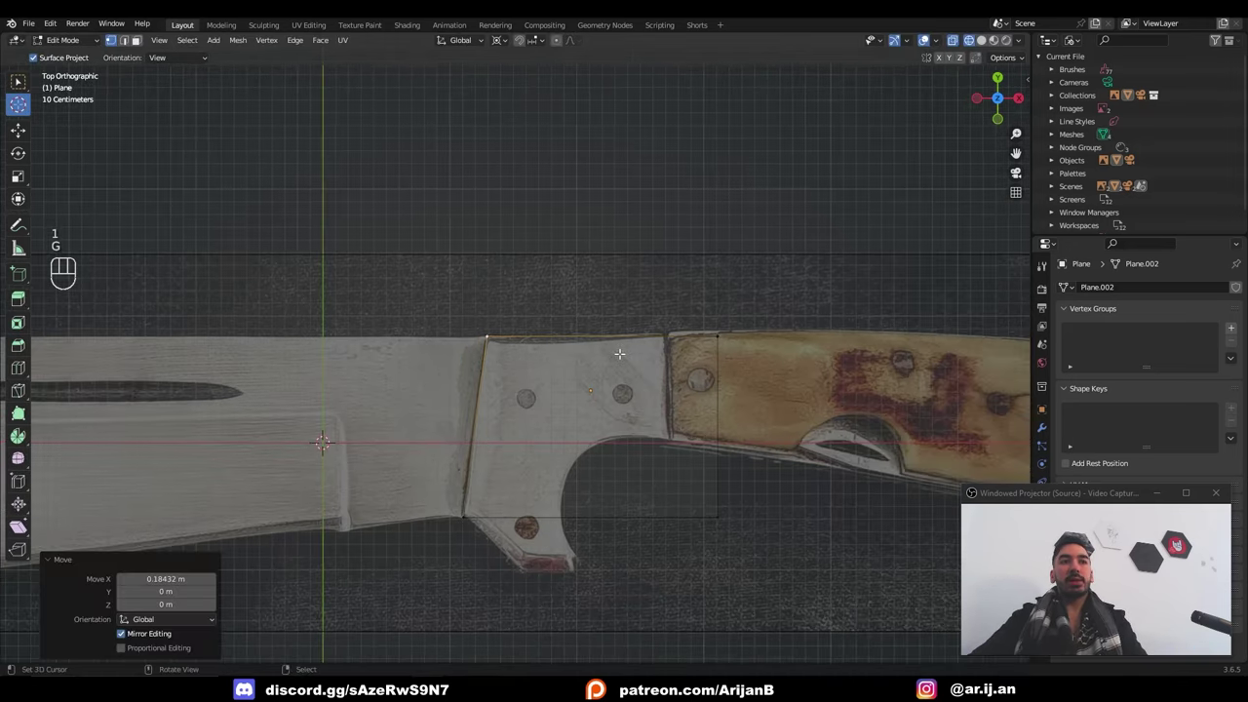
pyautogui.rightClick(720, 397)
pyautogui.press('g')
pyautogui.press('x')
pyautogui.click(672, 401)
# Subdivide the whole plane with one cut
pyautogui.hotkey('ctrl', 'r')
pyautogui.rightClick(596, 354)
pyautogui.press('a')
pyautogui.press('w')
pyautogui.click(629, 270)
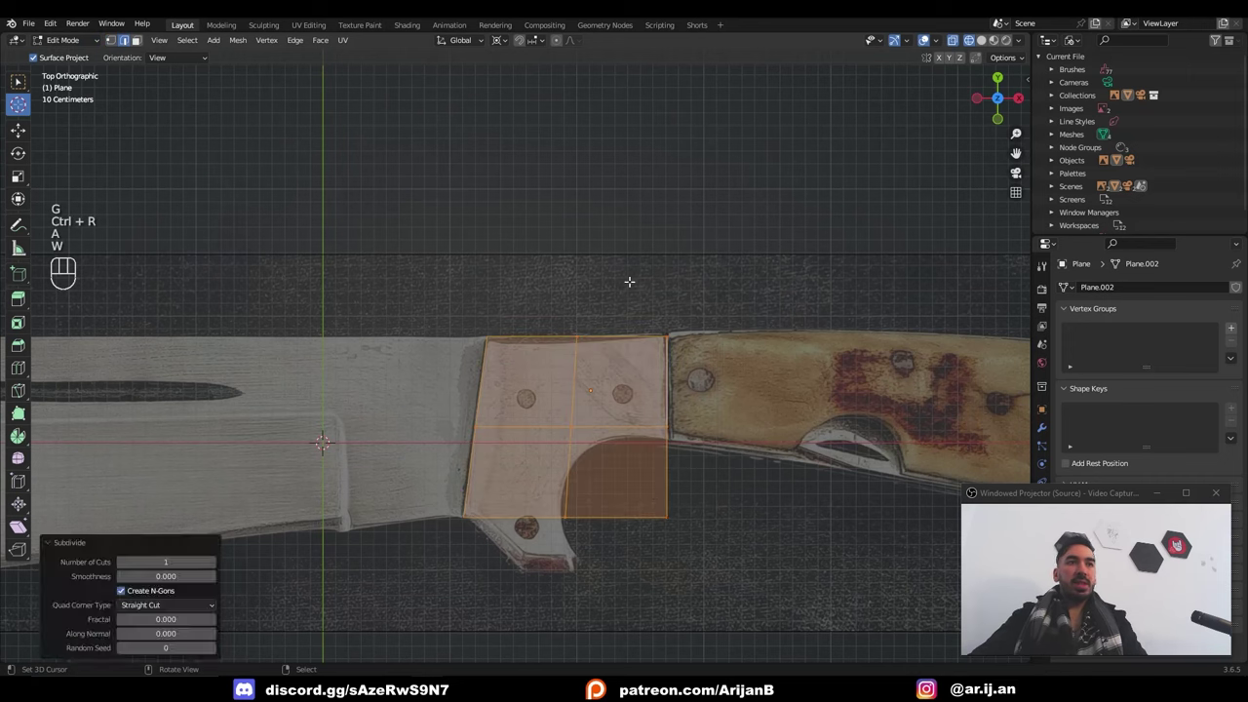
# Delete the plane's lower handle-side corner vertex over the empty finger notch
pyautogui.press('1')
pyautogui.rightClick(661, 507)
pyautogui.press('x')
pyautogui.click(694, 479)
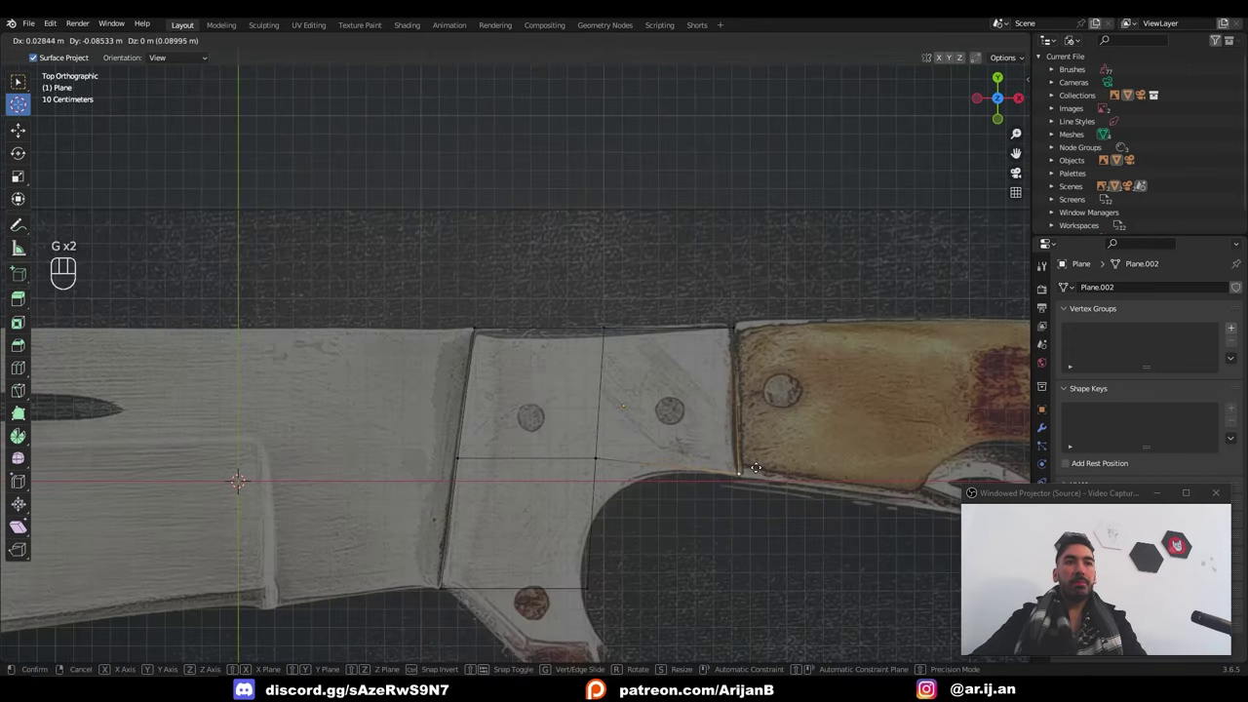
# Move the lower handle-side vertex and the plane's center vertex onto the finger notch curve
pyautogui.click(756, 468)
pyautogui.keyDown('shift'); pyautogui.moveTo(727, 384); pyautogui.dragTo(729, 322, button='middle'); pyautogui.keyUp('shift')
pyautogui.rightClick(621, 402)
pyautogui.press('g')
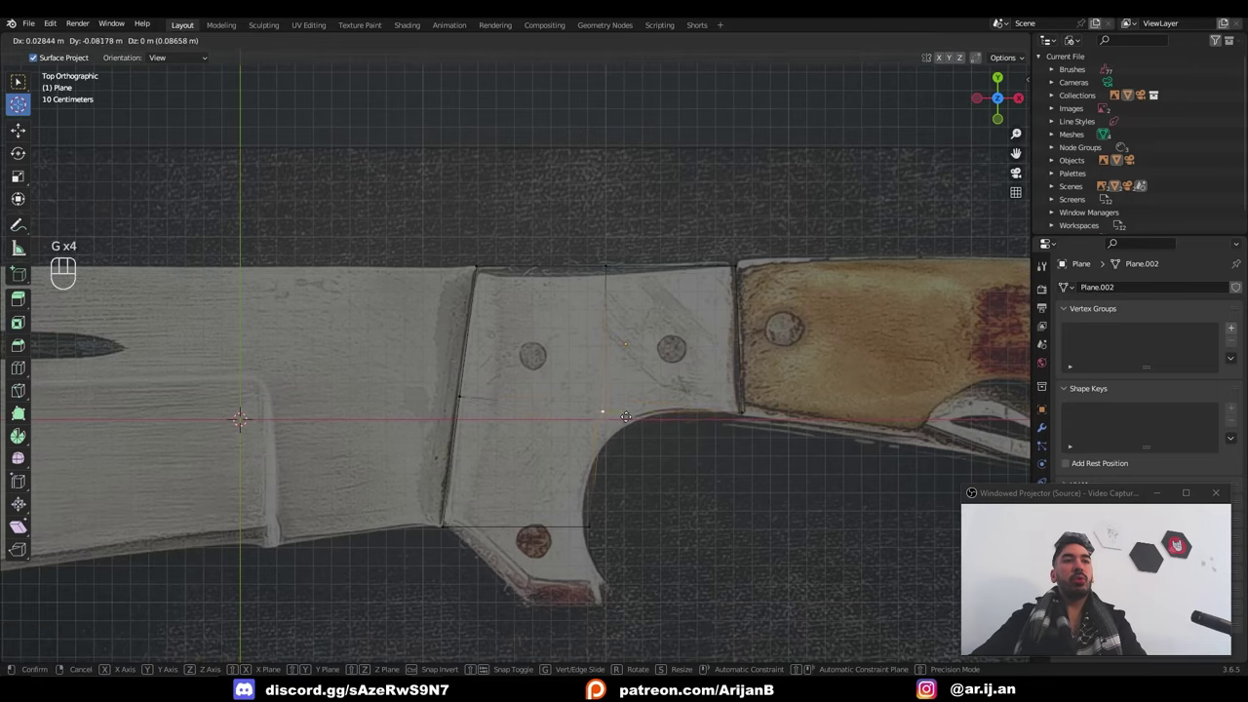
pyautogui.click(629, 437)
pyautogui.scroll(-1, 669, 431)
pyautogui.keyDown('shift'); pyautogui.moveTo(657, 407); pyautogui.dragTo(649, 435, button='middle'); pyautogui.keyUp('shift')
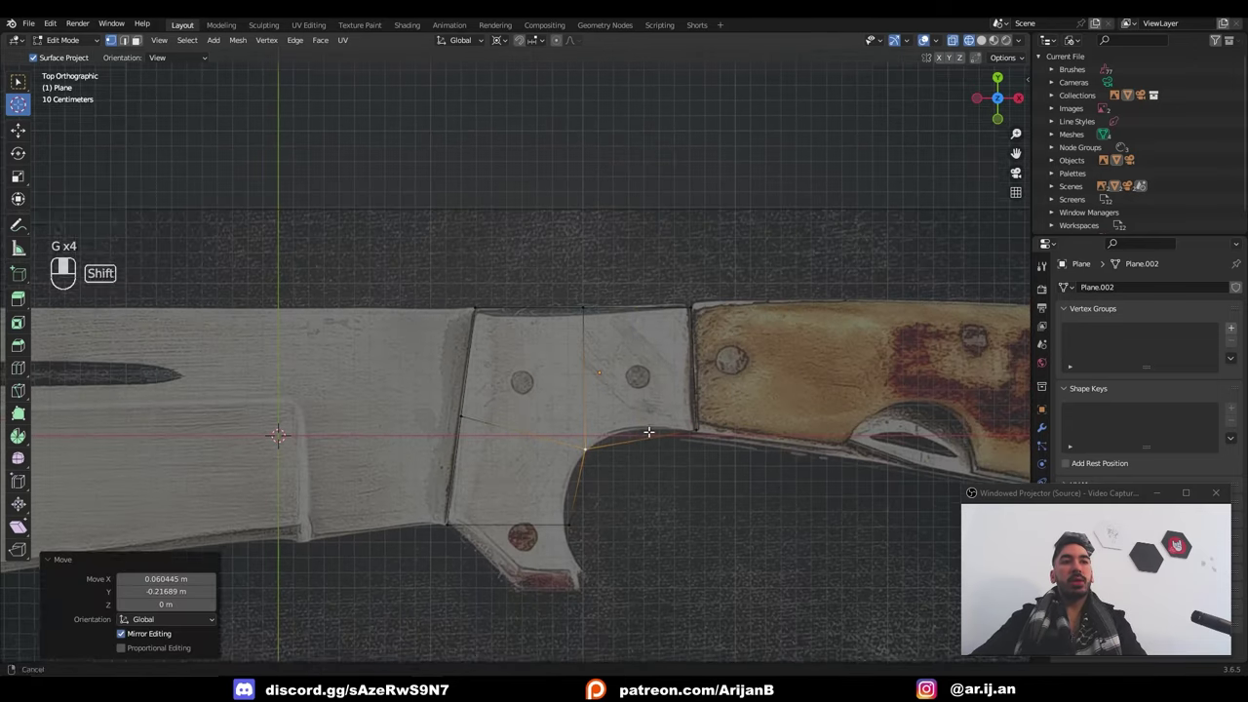
# Add a loop cut through the handle-side section and another through the lower section of the bolster mesh
pyautogui.hotkey('ctrl', 'r')
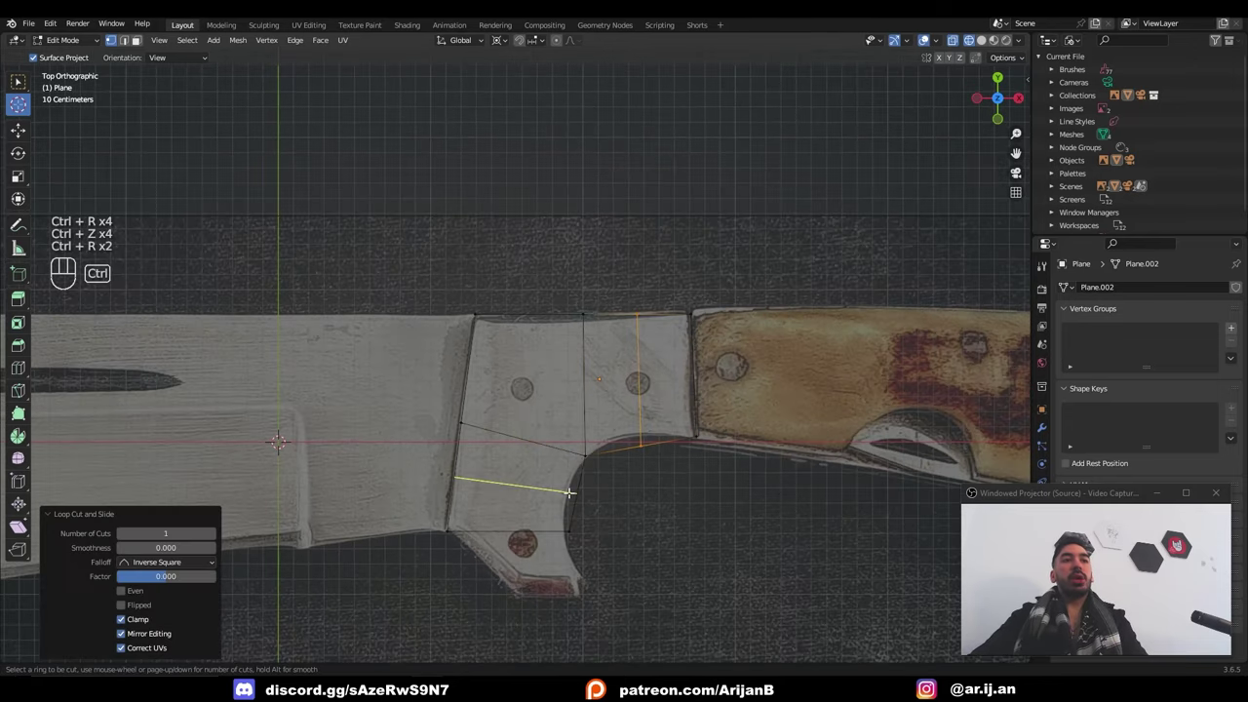
pyautogui.click(579, 493)
pyautogui.rightClick(579, 493)
# Adjust the two loop-cut vertices along the finger notch so they follow its curve
pyautogui.press('1')
pyautogui.rightClick(581, 495)
pyautogui.press('g')
pyautogui.press('g')
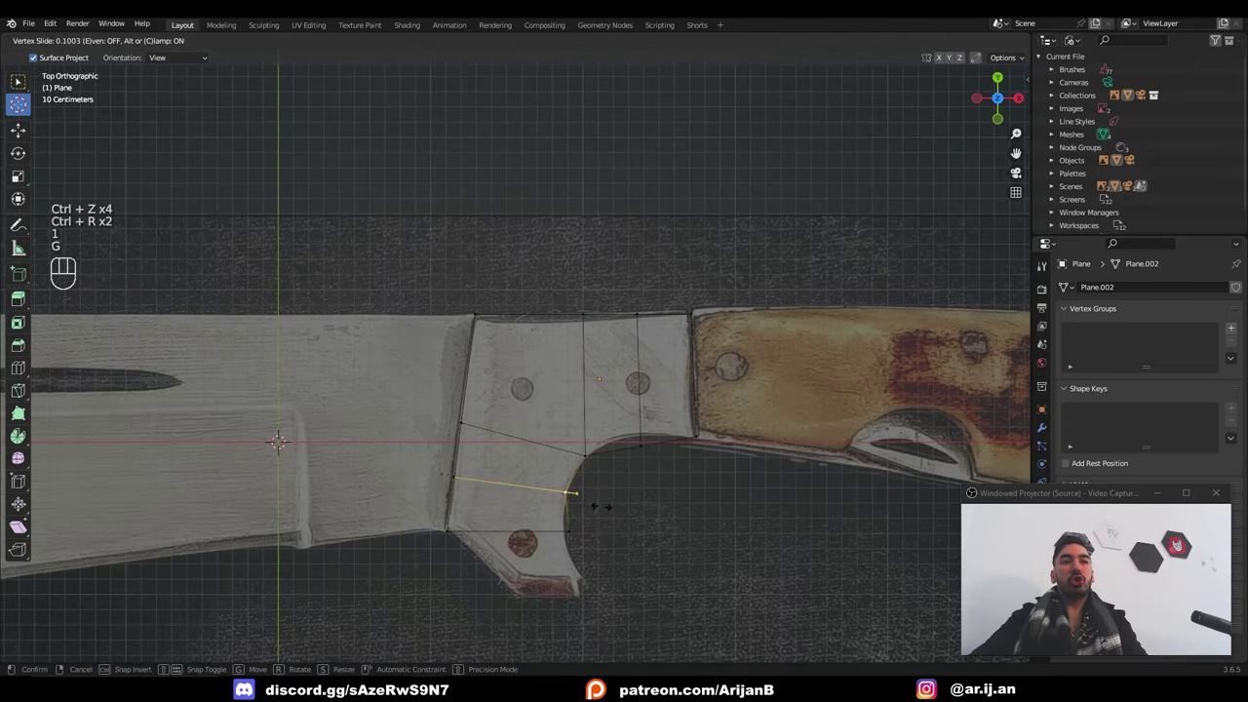
pyautogui.click(602, 506)
pyautogui.rightClick(640, 443)
pyautogui.press('g')
pyautogui.press('g')
pyautogui.press('g')
pyautogui.click(638, 435)
# Extrude the bolster mesh's lower edge down to the guard's tip and flatten the new edge with a scale of 0
pyautogui.moveTo(621, 433)
pyautogui.keyDown('shift'); pyautogui.mouseDown(button='middle')
pyautogui.moveTo(637, 401)
pyautogui.moveTo(609, 421)
pyautogui.mouseUp(button='middle'); pyautogui.keyUp('shift')
pyautogui.press('a')
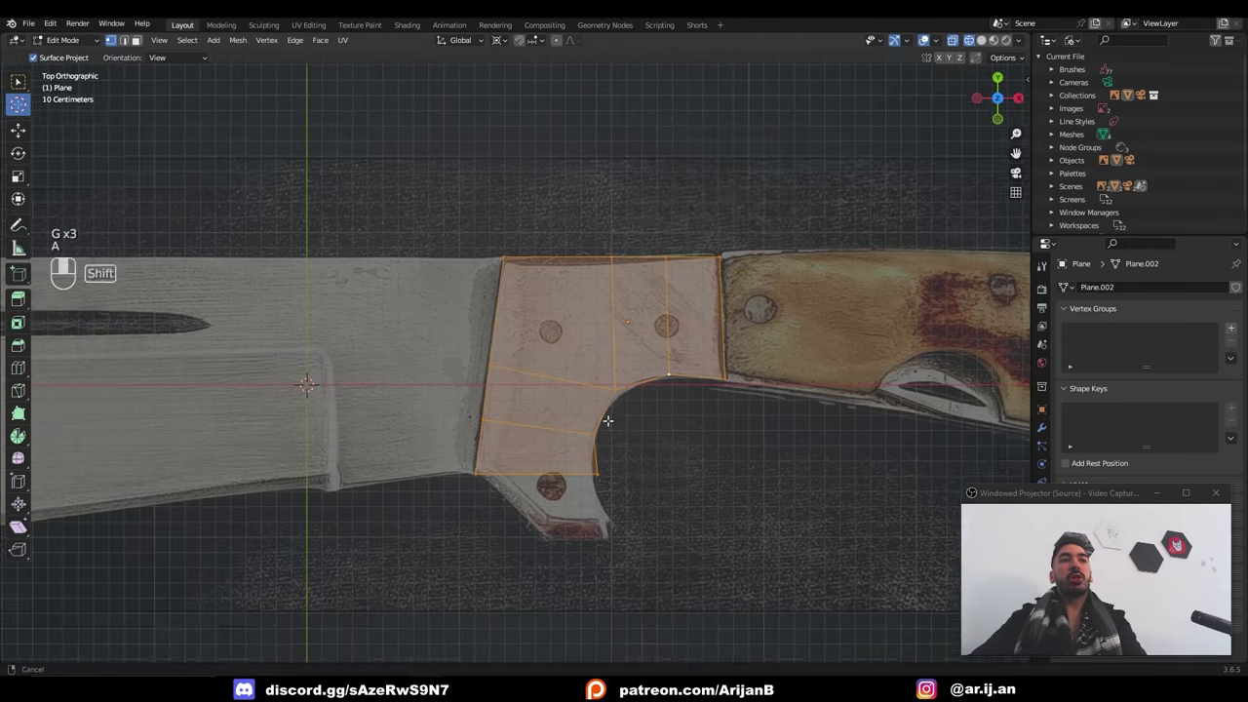
pyautogui.scroll(2, 607, 420)
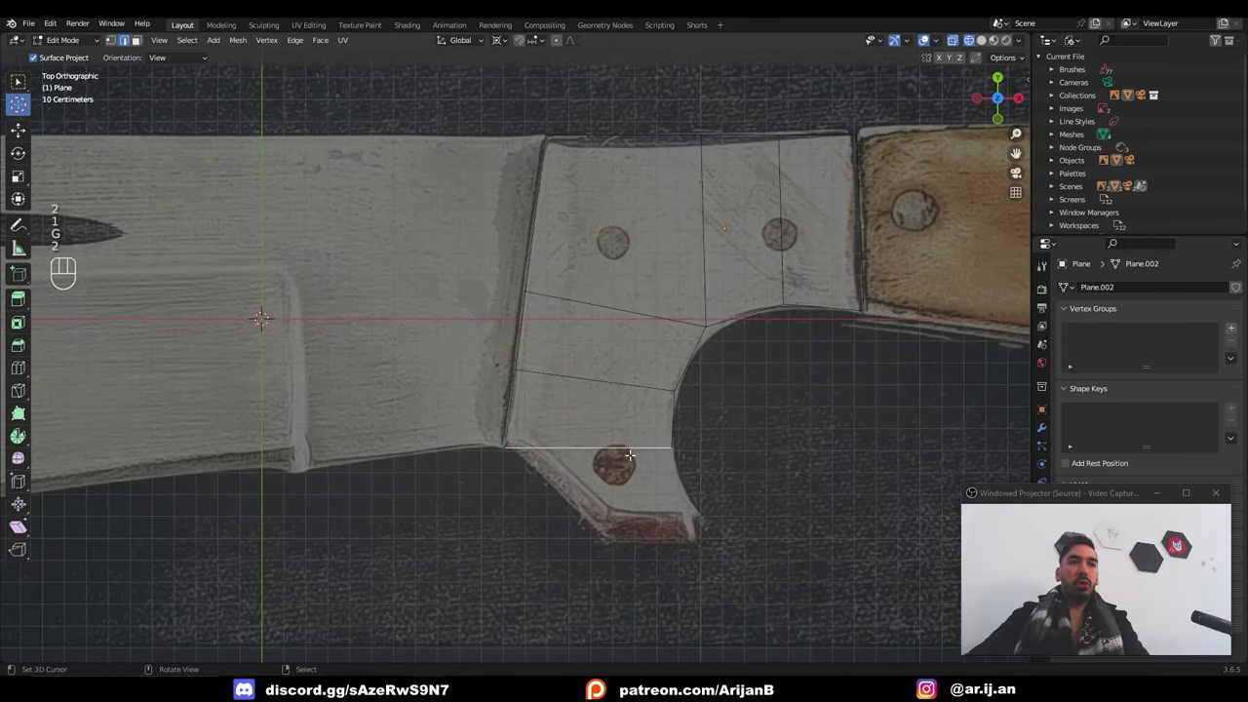
pyautogui.press('e')
pyautogui.click(666, 543)
pyautogui.press('1')
pyautogui.rightClick(562, 542)
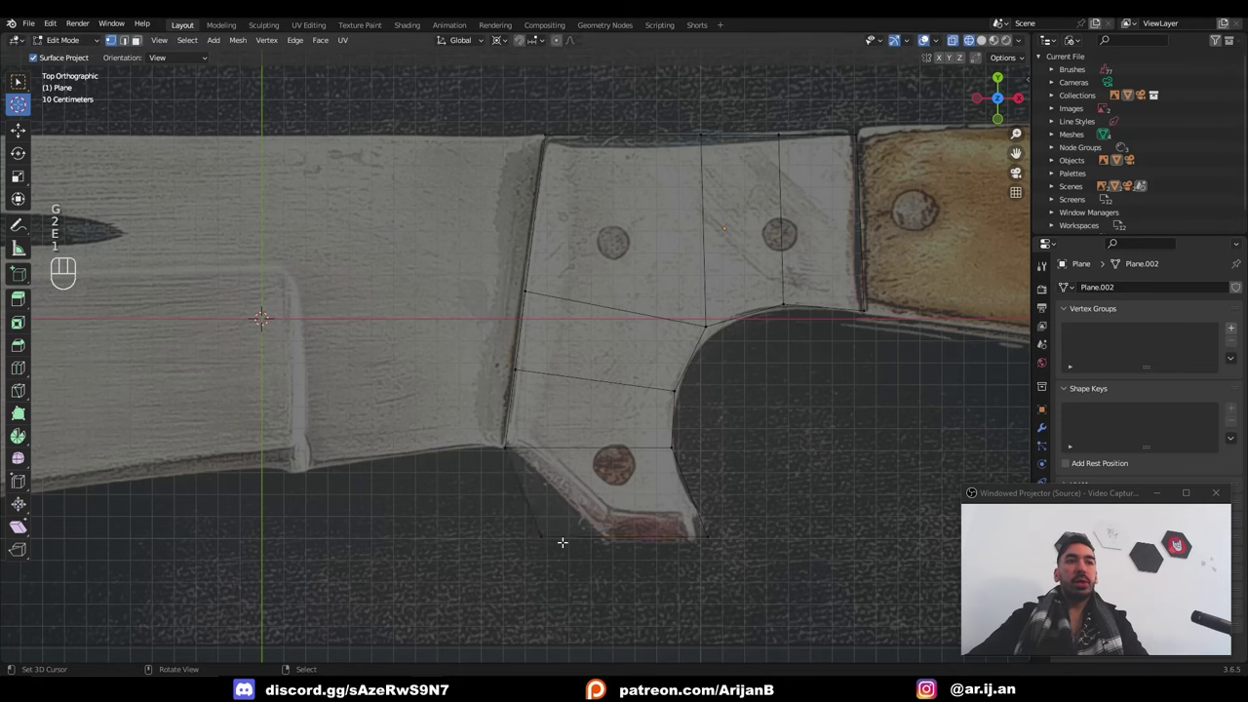
pyautogui.press('s')
pyautogui.press('0')
pyautogui.press('Return')
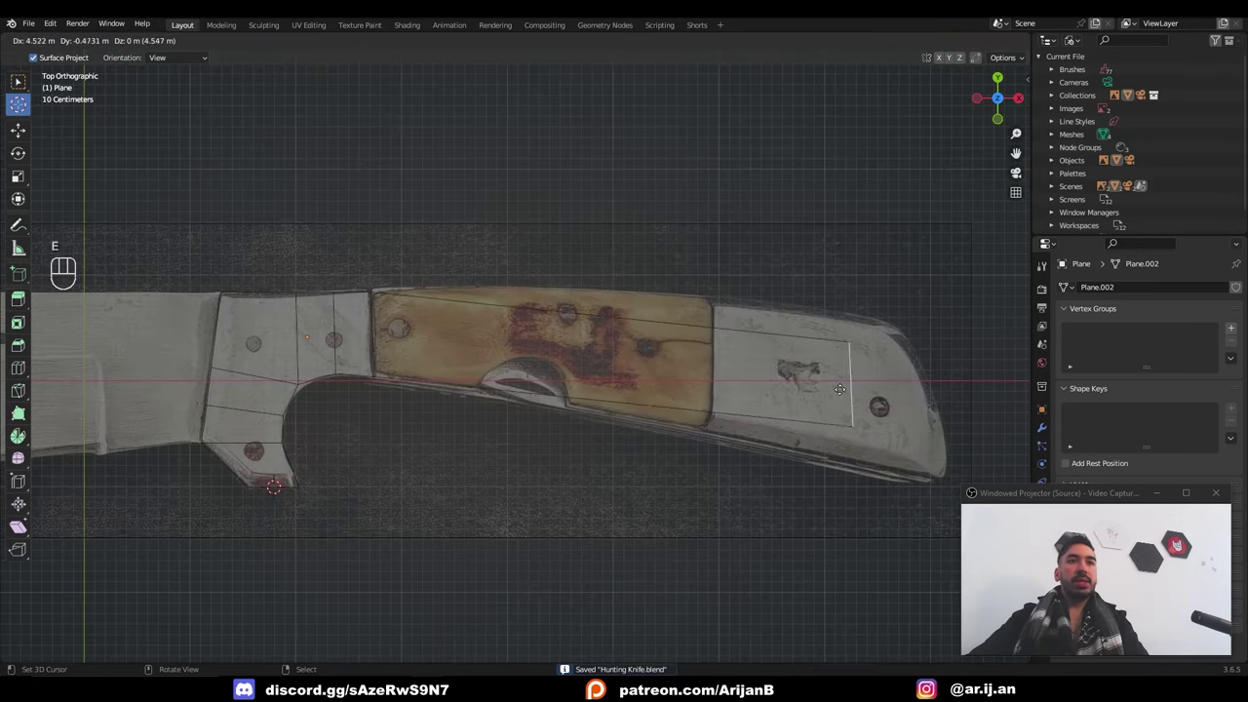
# Extrude the bolster's handle-side edge to the butt of the handle and move its lower corner onto the butt's tip
pyautogui.click(882, 368)
pyautogui.press('1')
pyautogui.rightClick(903, 398)
pyautogui.press('g')
pyautogui.click(956, 471)
# Add three evenly spaced loop cuts across the extruded handle section
pyautogui.hotkey('ctrl', 'r')
pyautogui.scroll(3, 613, 345)
pyautogui.scroll(-1, 614, 345)
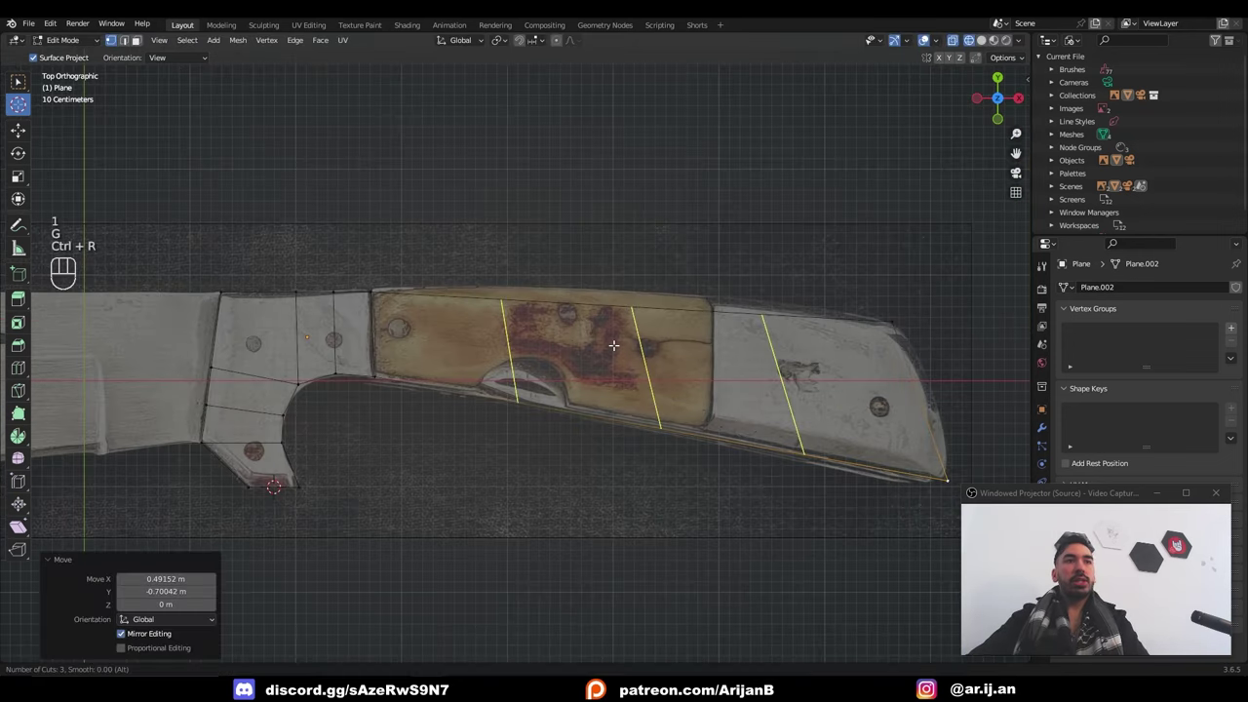
pyautogui.click(613, 345)
pyautogui.rightClick(613, 345)
# Move the upper vertices of the handle's loop cuts along Y onto the handle's upper outline
pyautogui.press('1')
pyautogui.rightClick(546, 351)
pyautogui.press('g')
pyautogui.middleClick(547, 343)
pyautogui.click(546, 337)
pyautogui.rightClick(654, 323)
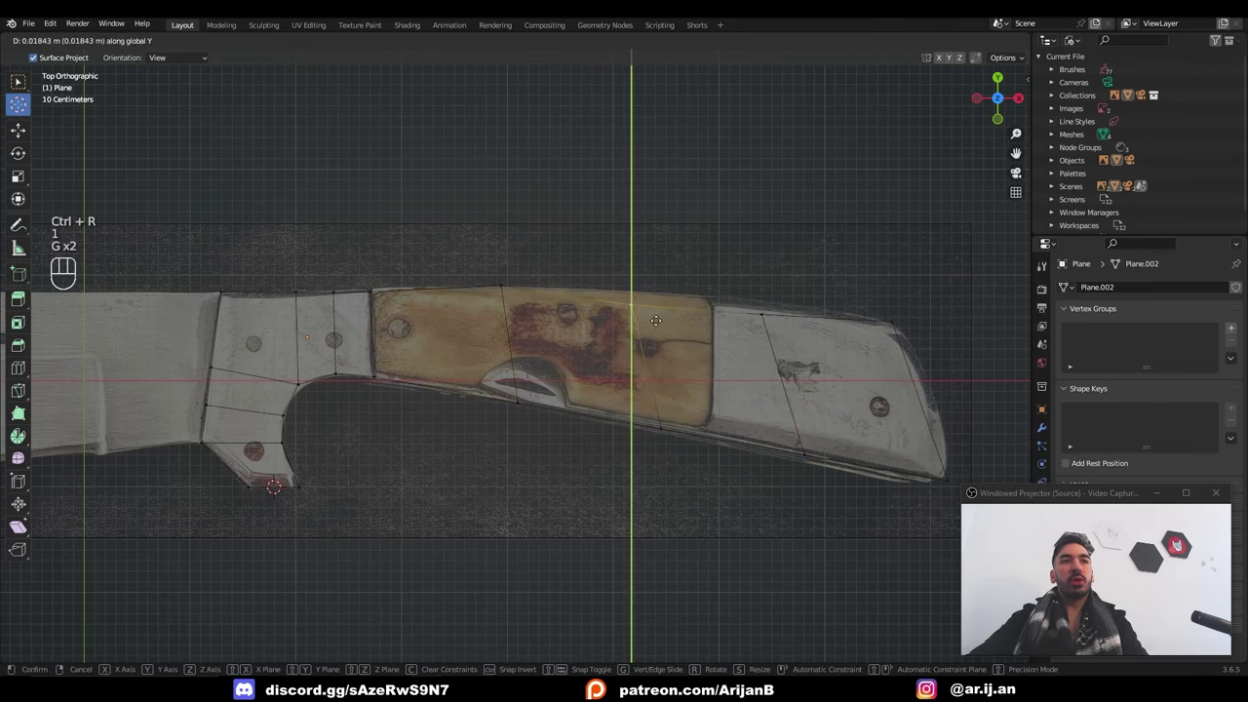
pyautogui.click(659, 307)
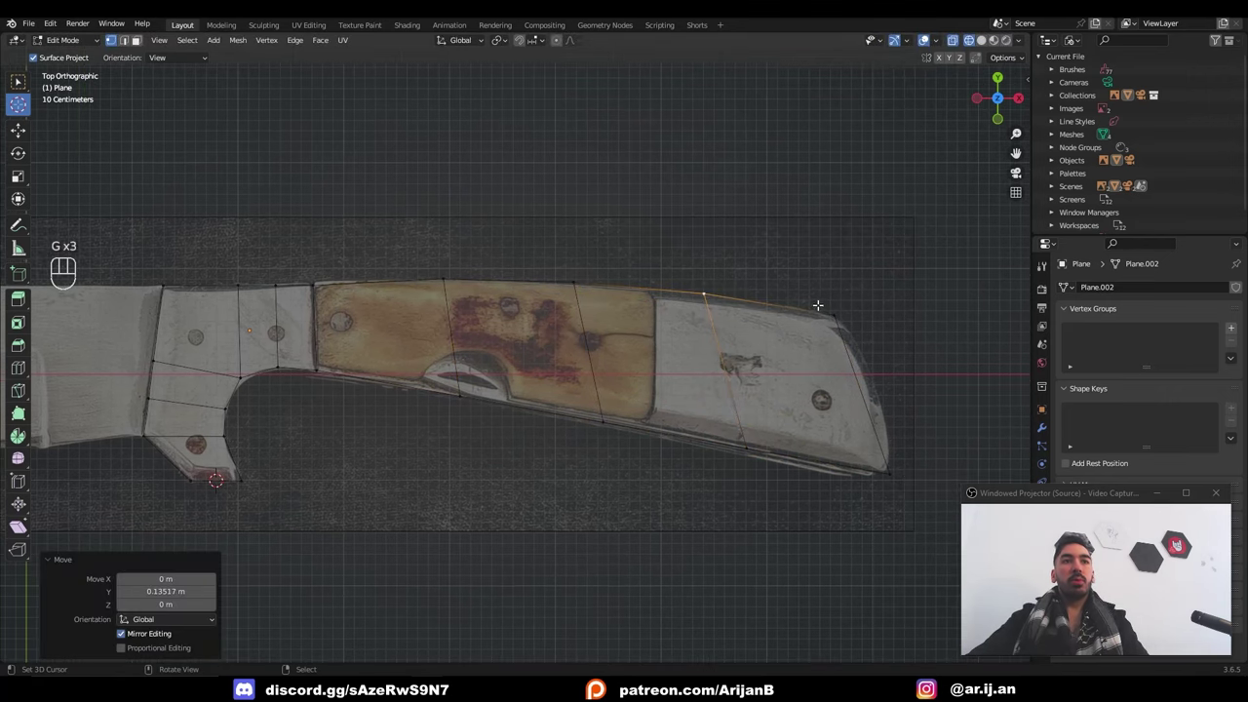
pyautogui.press('Tab')
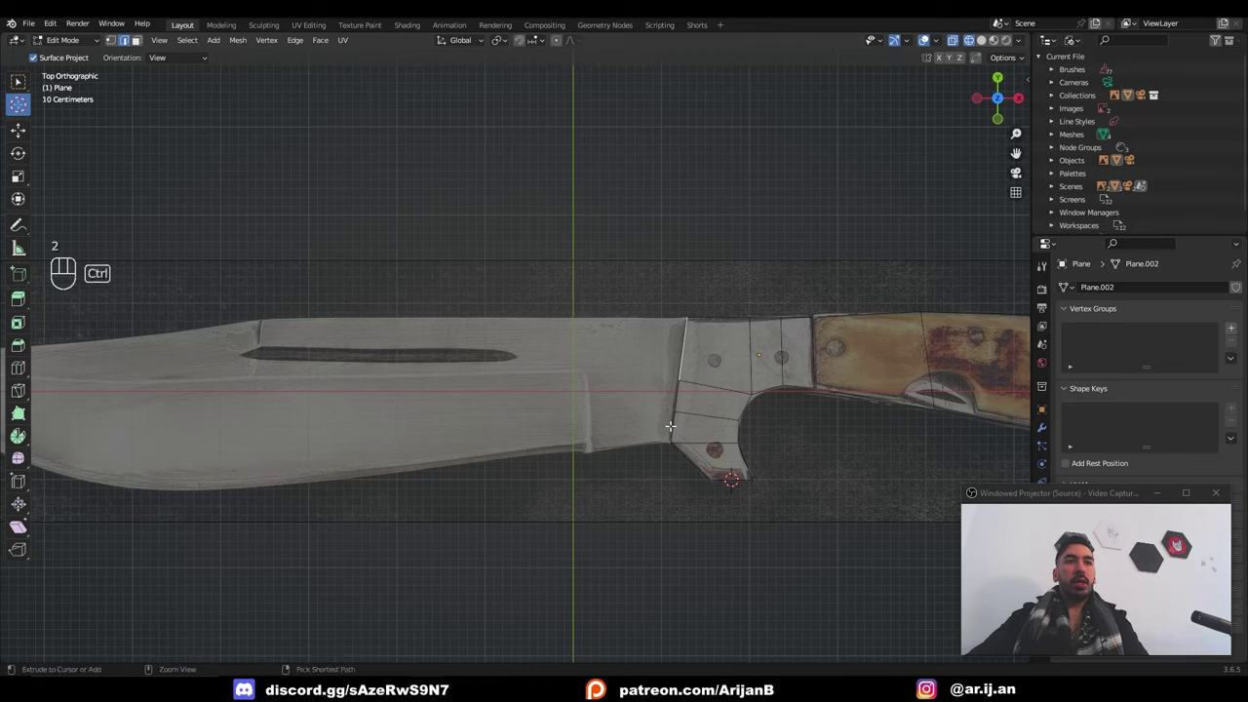
# Extrude the bolster's blade-side edges along X to the end of the blade's unsharpened base
pyautogui.keyDown('ctrl'); pyautogui.rightClick(674, 428); pyautogui.keyUp('ctrl')
pyautogui.scroll(1, 772, 409)
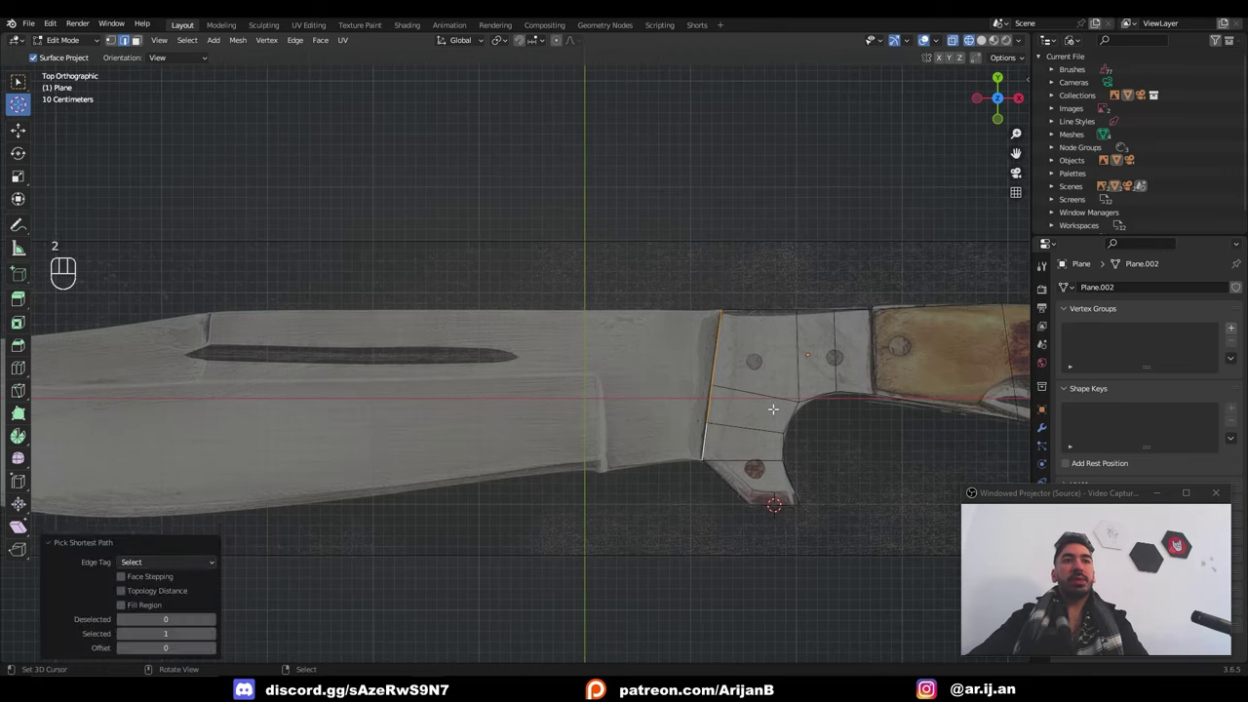
pyautogui.press('e')
pyautogui.rightClick(772, 409)
pyautogui.press('g')
pyautogui.middleClick(772, 410)
pyautogui.rightClick(716, 410)
pyautogui.press('g')
pyautogui.middleClick(697, 412)
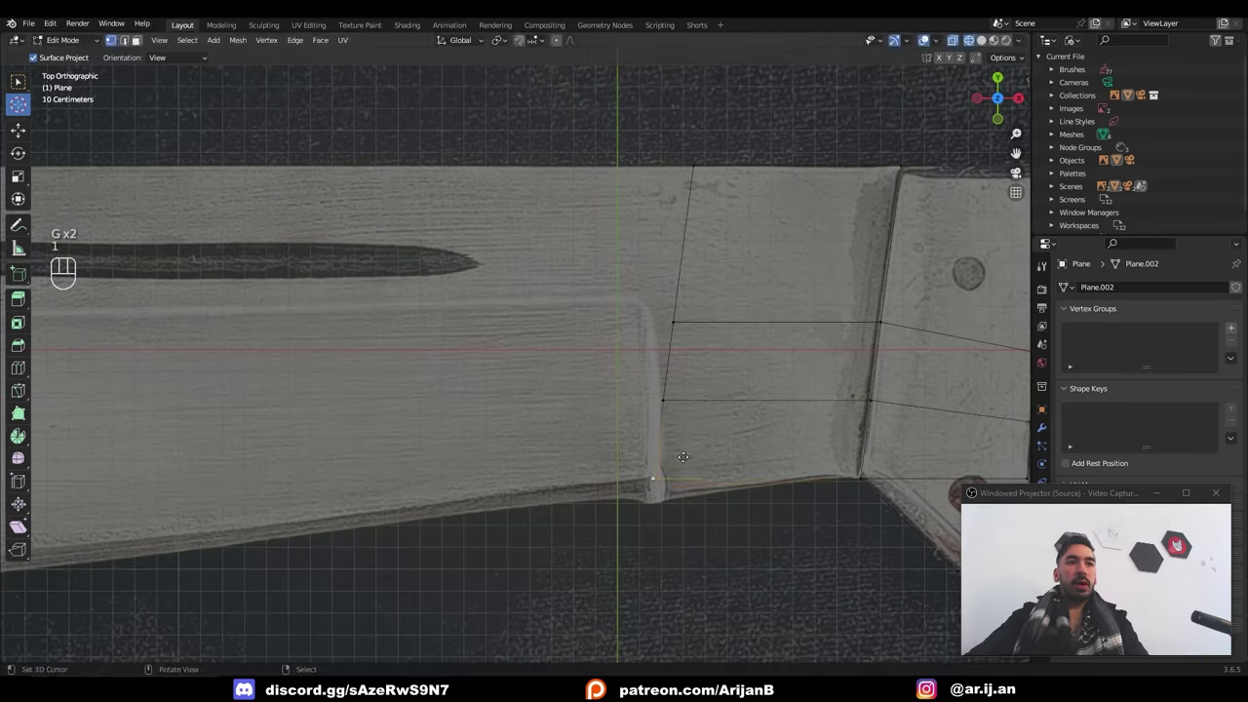
# Move the extruded section's lower vertex to the blade-base notch and shift its upper vertex -0.24 m along X
pyautogui.press('g')
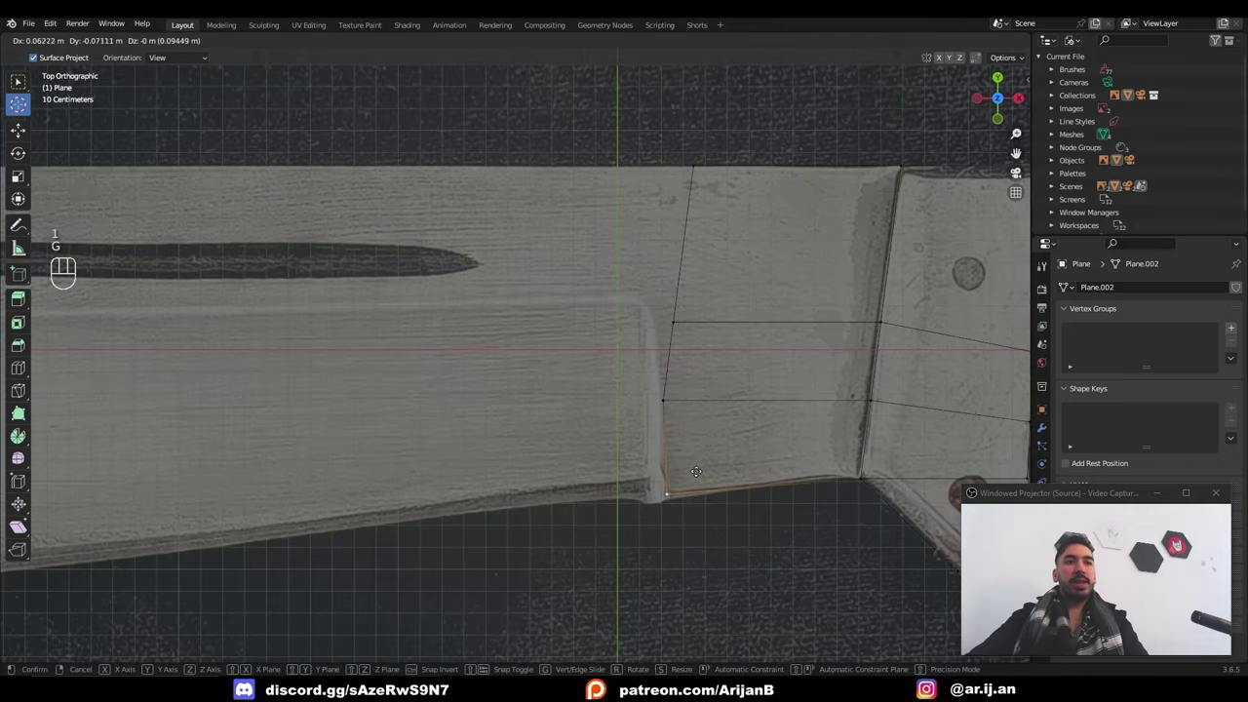
pyautogui.click(677, 491)
pyautogui.keyDown('shift'); pyautogui.moveTo(738, 313); pyautogui.dragTo(719, 382, button='middle'); pyautogui.keyUp('shift')
pyautogui.rightClick(681, 268)
pyautogui.press('g')
pyautogui.middleClick(633, 267)
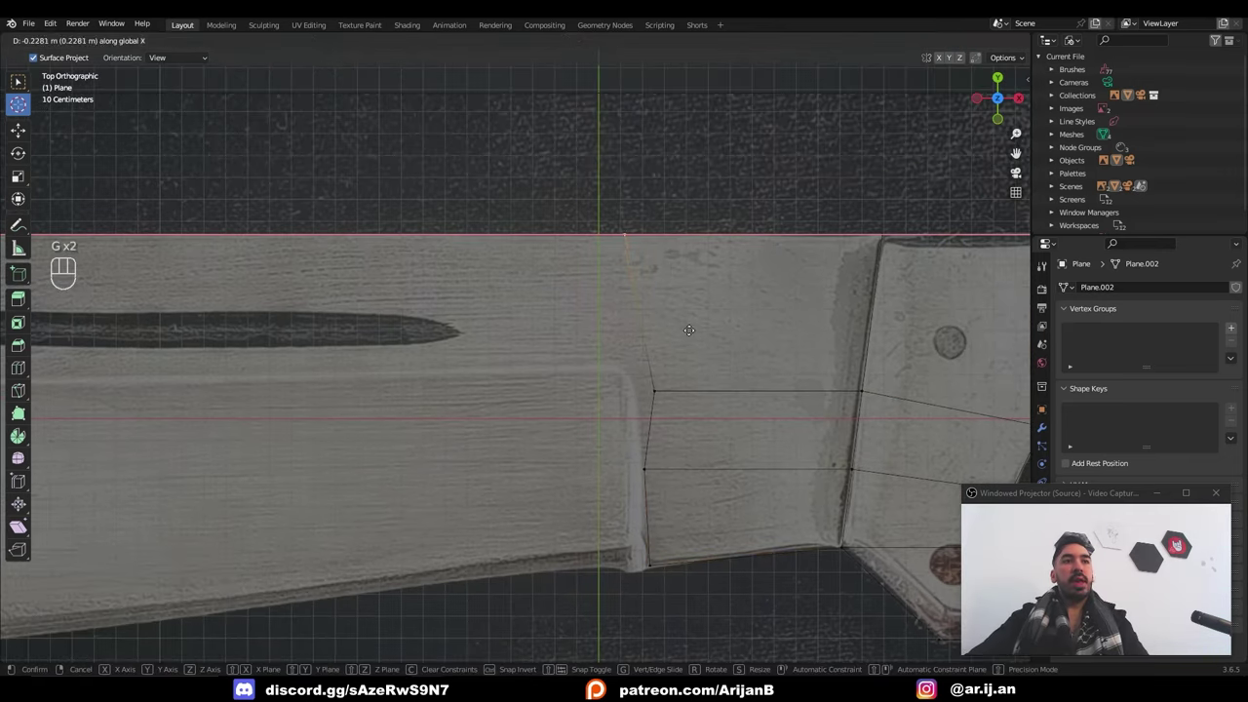
pyautogui.click(618, 267)
# Select the vertex chain along the extruded section's blade-side border and straighten it with Gstretch using the Spread method
pyautogui.scroll(-2, 633, 485)
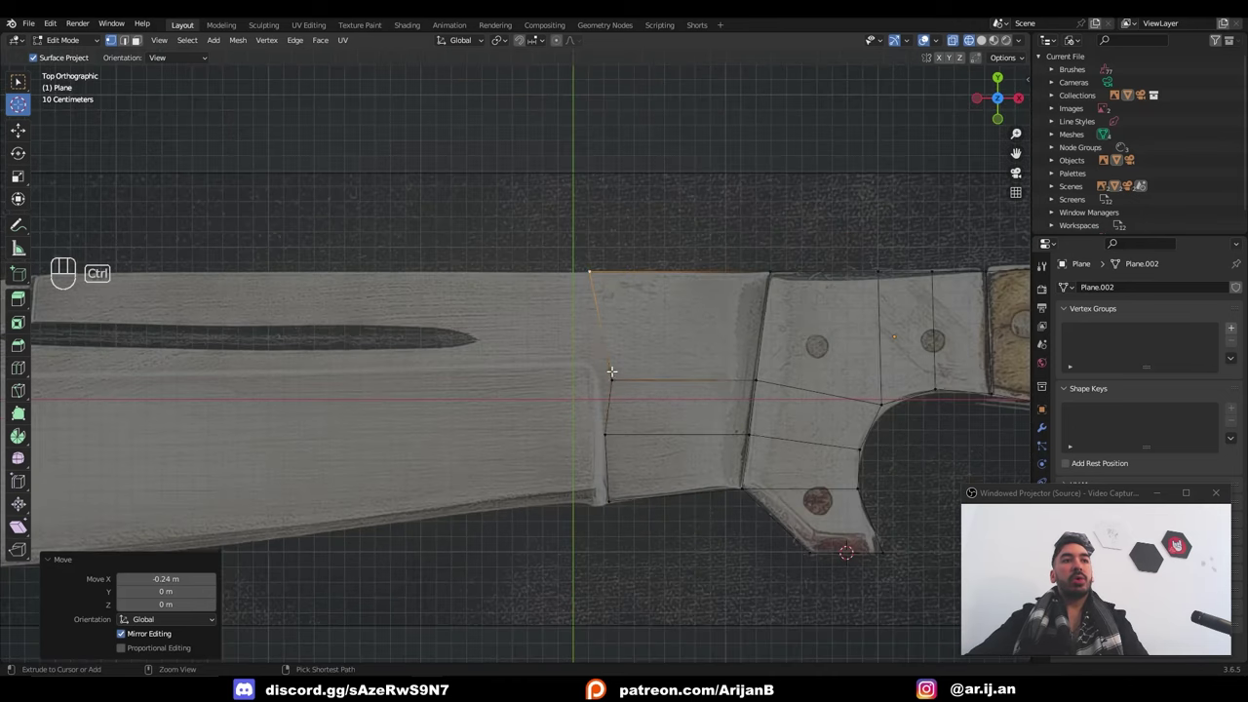
pyautogui.keyDown('ctrl'); pyautogui.click(606, 435); pyautogui.keyUp('ctrl')
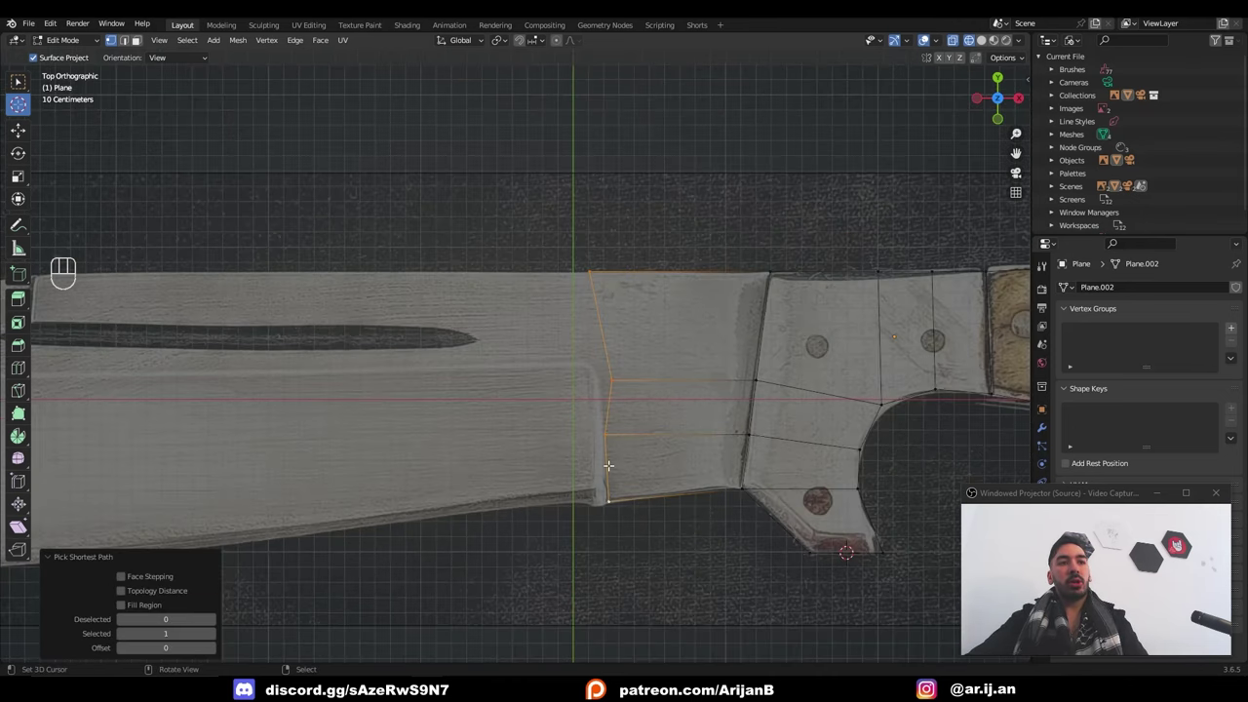
pyautogui.scroll(-1, 607, 466)
pyautogui.press('w')
pyautogui.press('w')
pyautogui.click(390, 264)
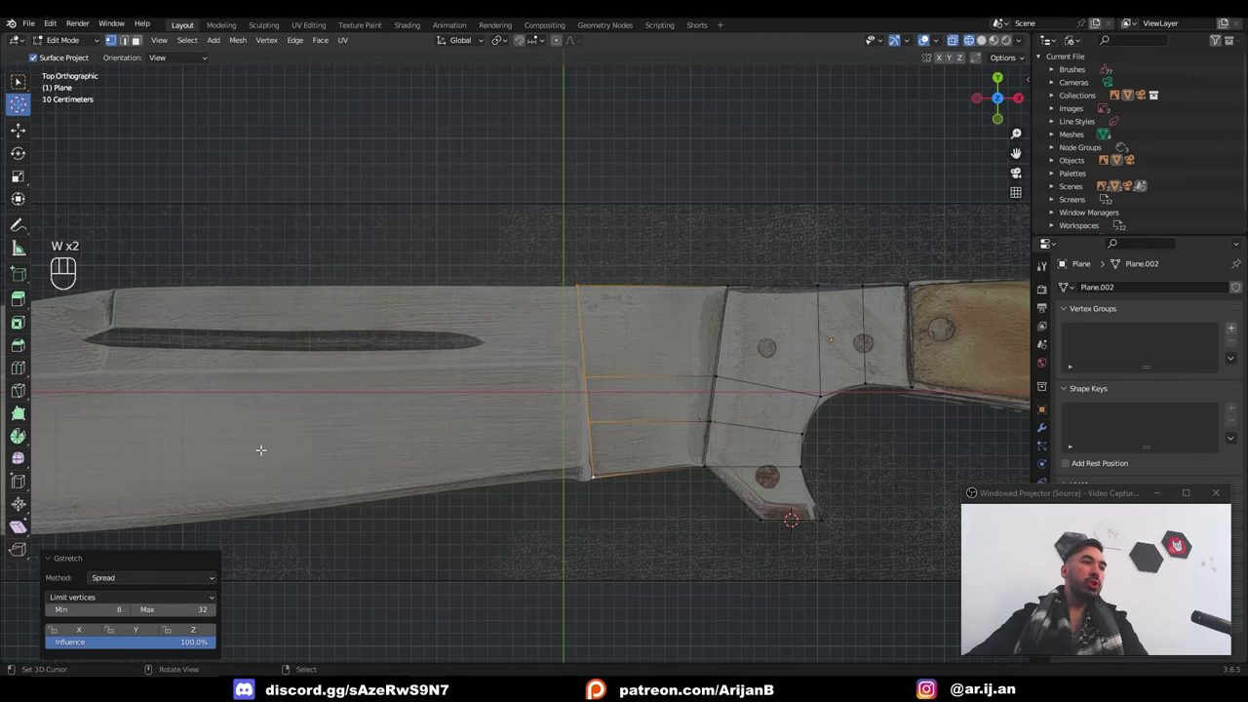
# Try the Spread evenly method for the border's Gstretch and return it to Spread
pyautogui.click(132, 578)
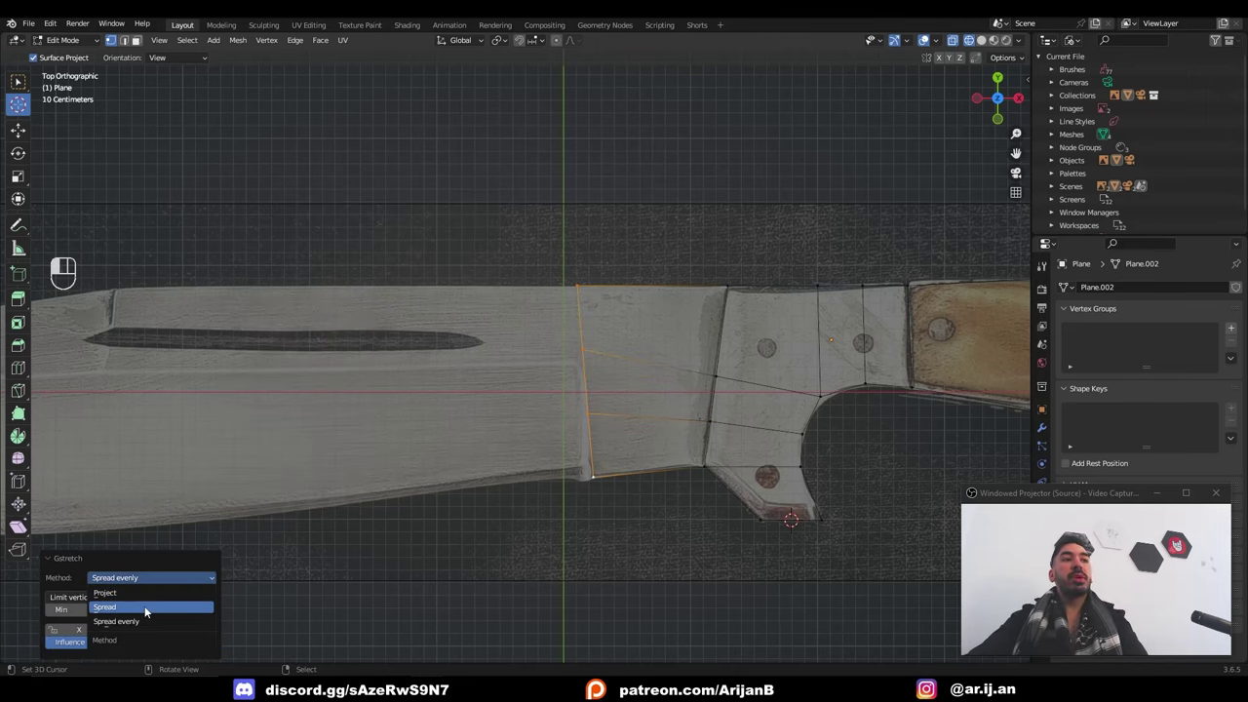
pyautogui.click(145, 607)
# Slide the upper inner vertex of the blade-base border up to the blade's bevel line, by a factor of 0.151
pyautogui.keyDown('shift'); pyautogui.moveTo(589, 315); pyautogui.dragTo(529, 303, button='middle'); pyautogui.keyUp('shift')
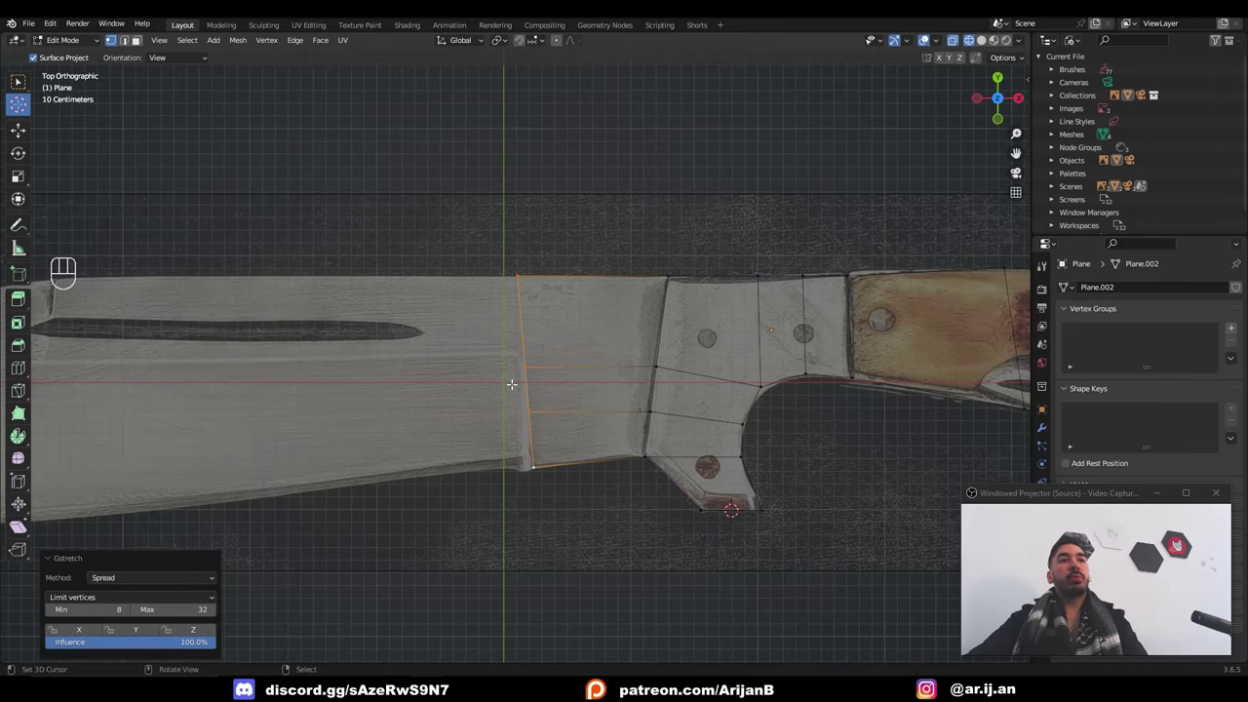
pyautogui.scroll(2, 521, 347)
pyautogui.rightClick(531, 374)
pyautogui.press('g')
pyautogui.press('g')
pyautogui.click(529, 357)
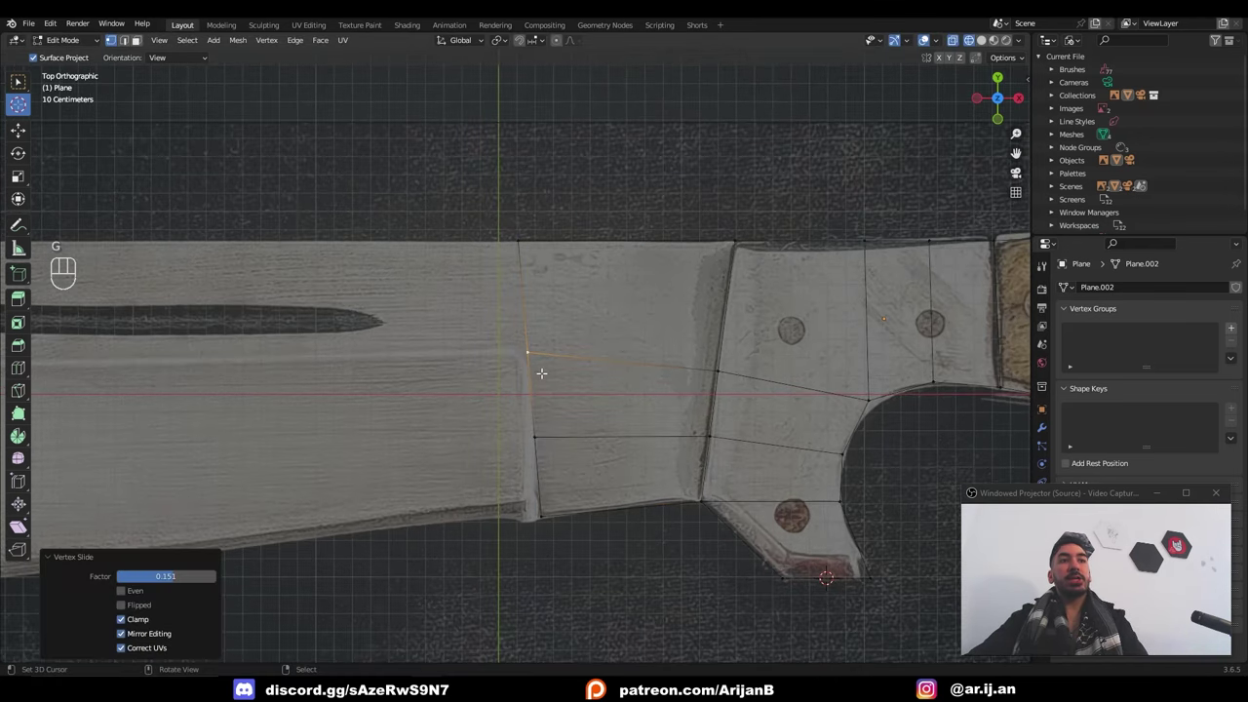
# Straighten the upper lengthwise edge chain across the blade base and bolster with Gstretch, using the Project method
pyautogui.scroll(-1, 510, 351)
pyautogui.hotkey('ctrl', 'z')
pyautogui.press('w')
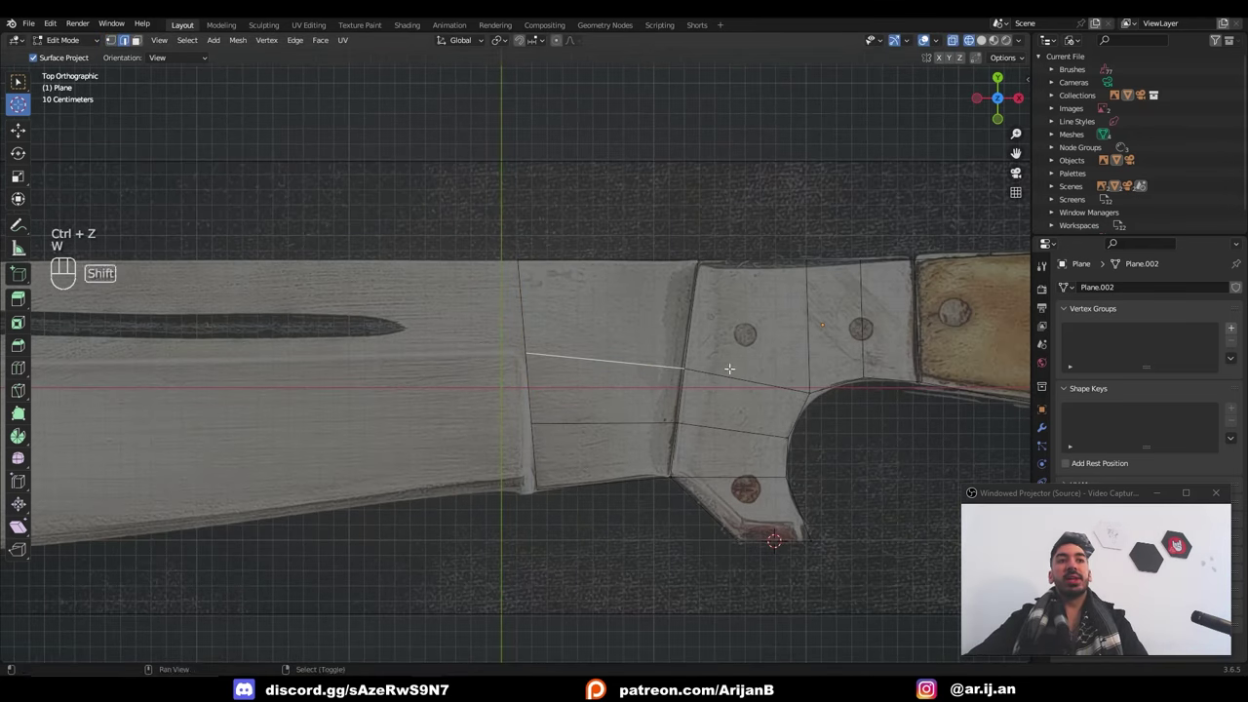
pyautogui.moveTo(293, 245)
pyautogui.click(375, 288)
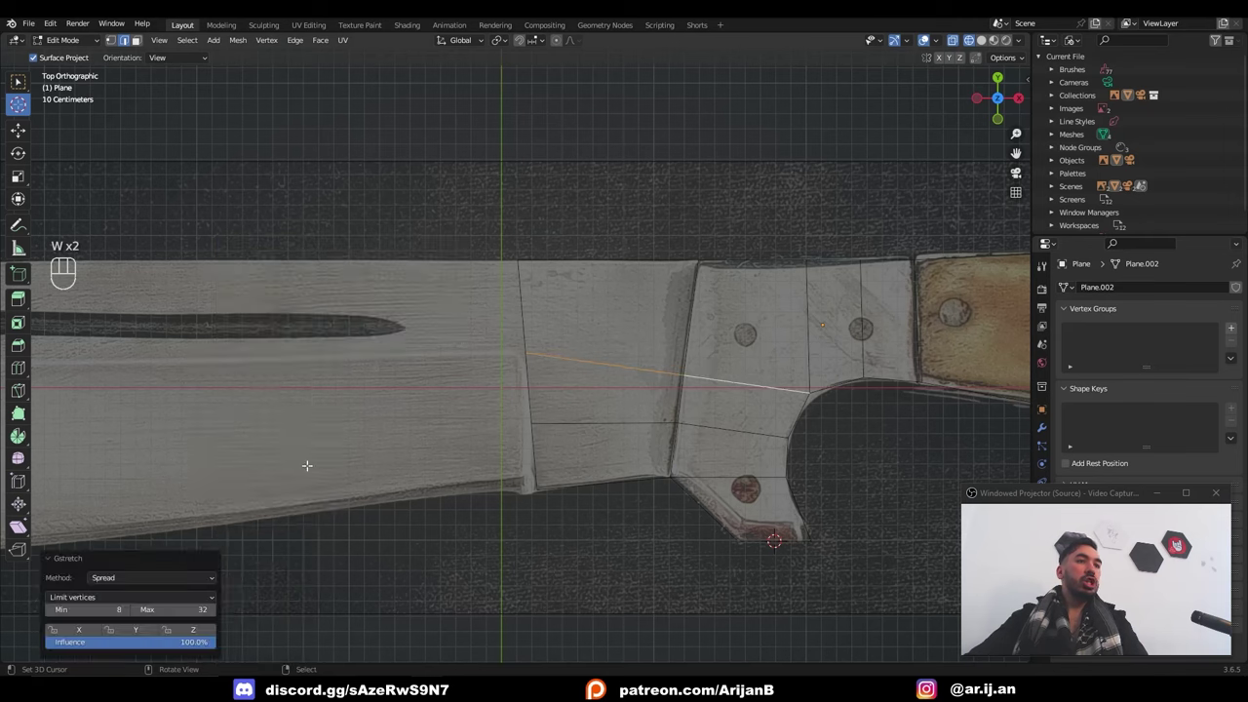
pyautogui.click(154, 577)
pyautogui.click(159, 591)
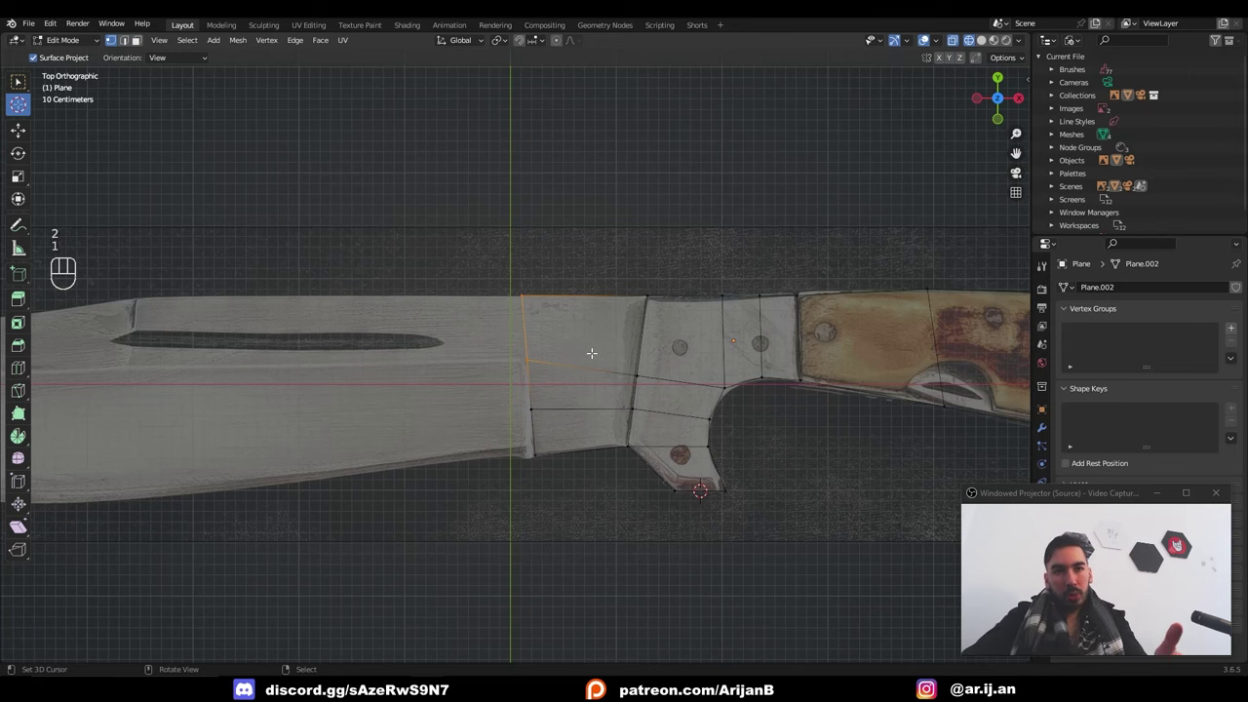
# Extrude the blade-base border edges about 3.66 m along negative X to the end of the blade's straight spine
pyautogui.scroll(1, 721, 395)
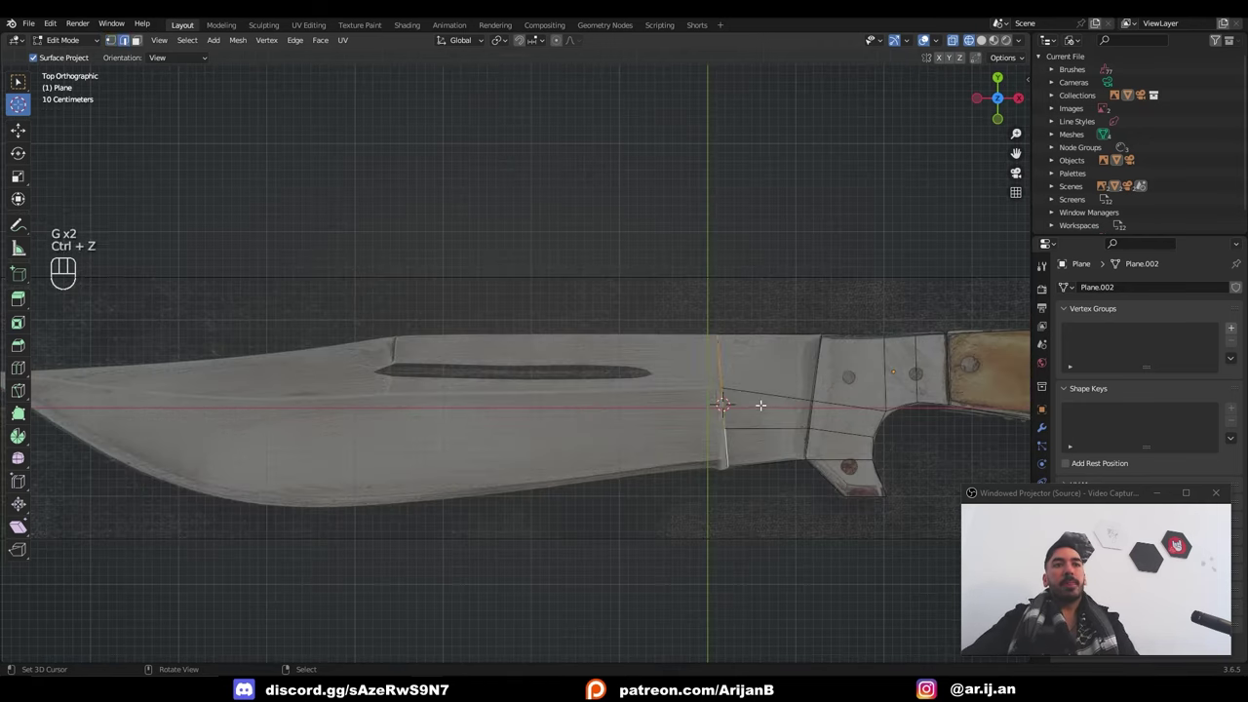
pyautogui.press('e')
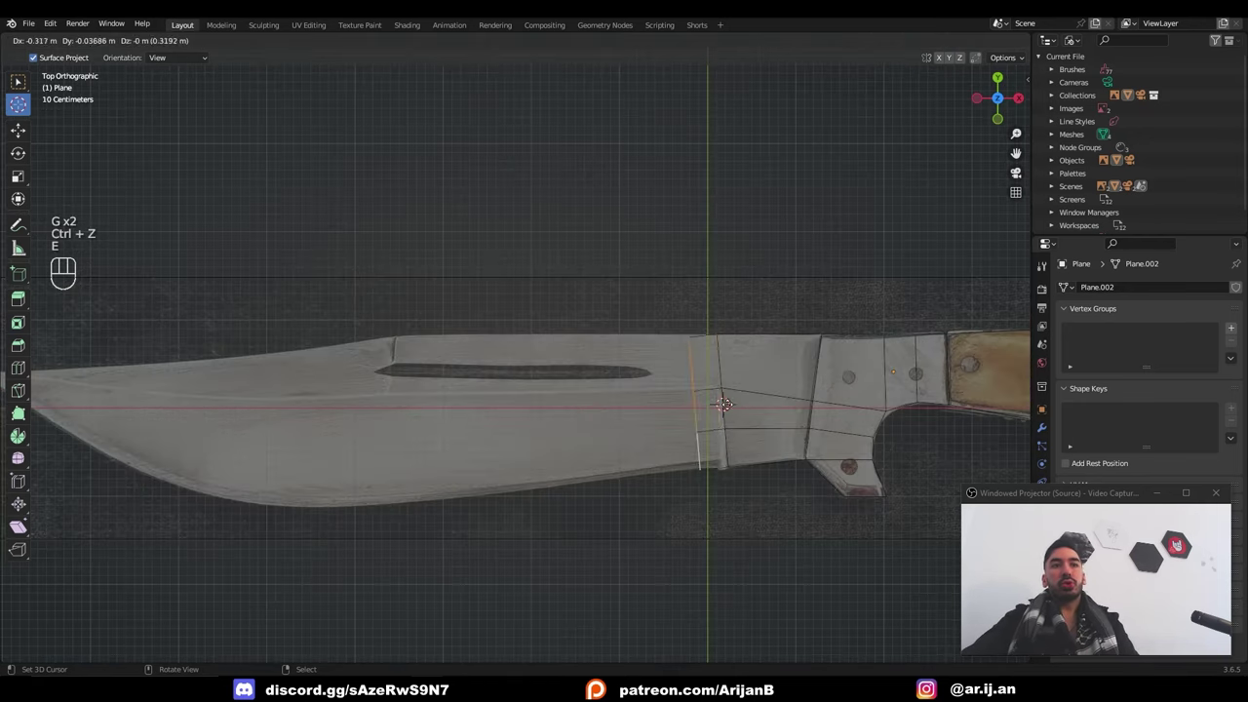
pyautogui.rightClick(776, 404)
pyautogui.press('g')
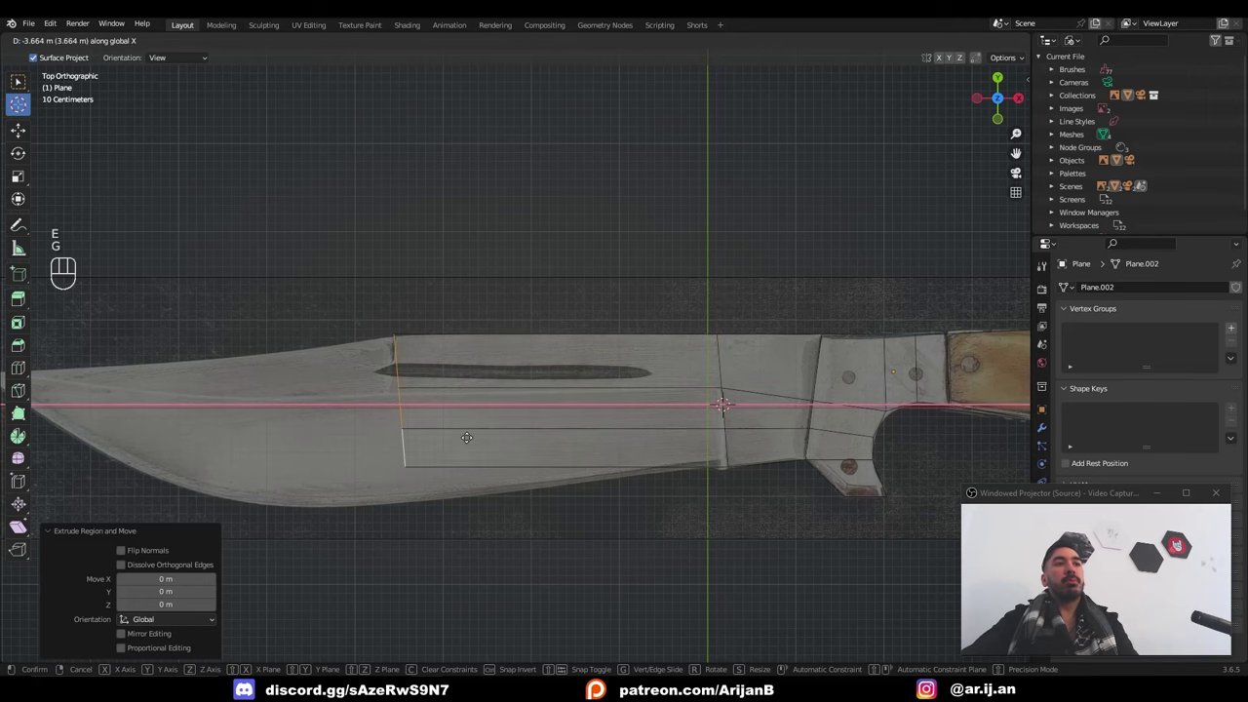
pyautogui.click(467, 437)
# Move the new border's upper inner vertex about -0.13 m in X and -0.05 m in Y, and its lowest vertex onto the cutting edge
pyautogui.scroll(3, 517, 374)
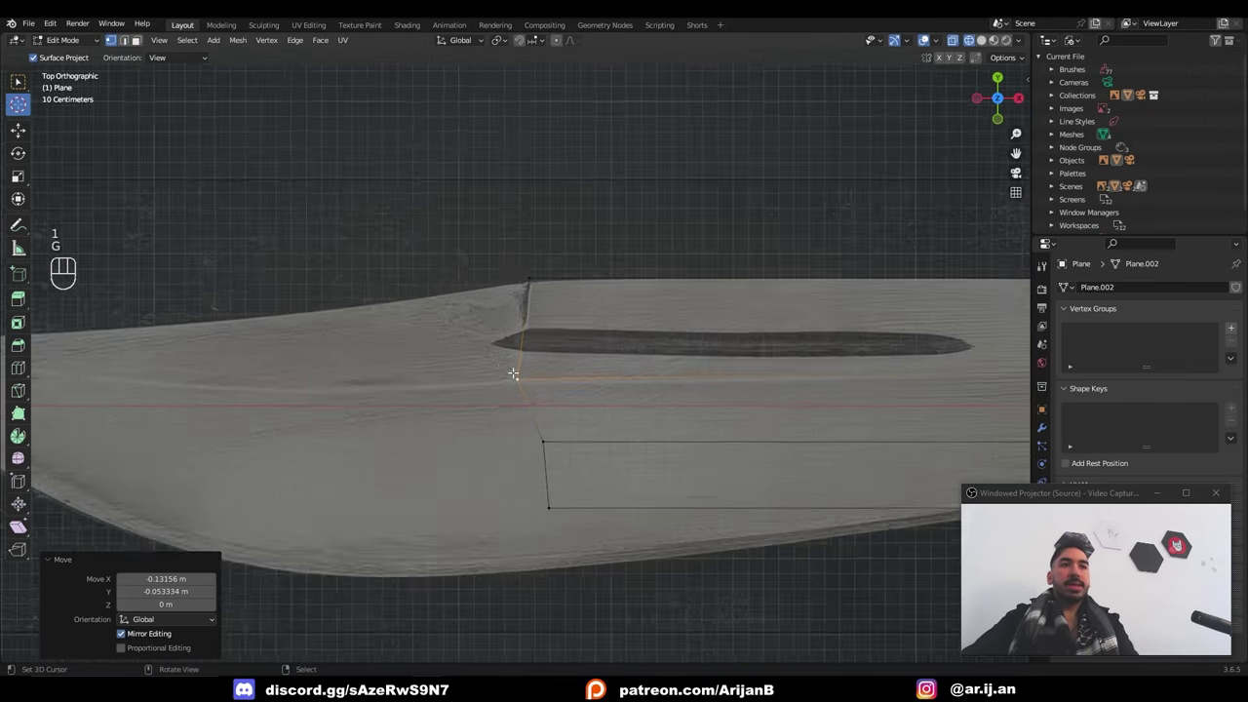
pyautogui.scroll(-3, 513, 371)
pyautogui.rightClick(554, 447)
pyautogui.press('g')
pyautogui.click(621, 491)
# Lower the border's remaining inner vertex toward the middle of the lower section and straighten the border chain with Gstretch's Project method
pyautogui.rightClick(537, 411)
pyautogui.press('g')
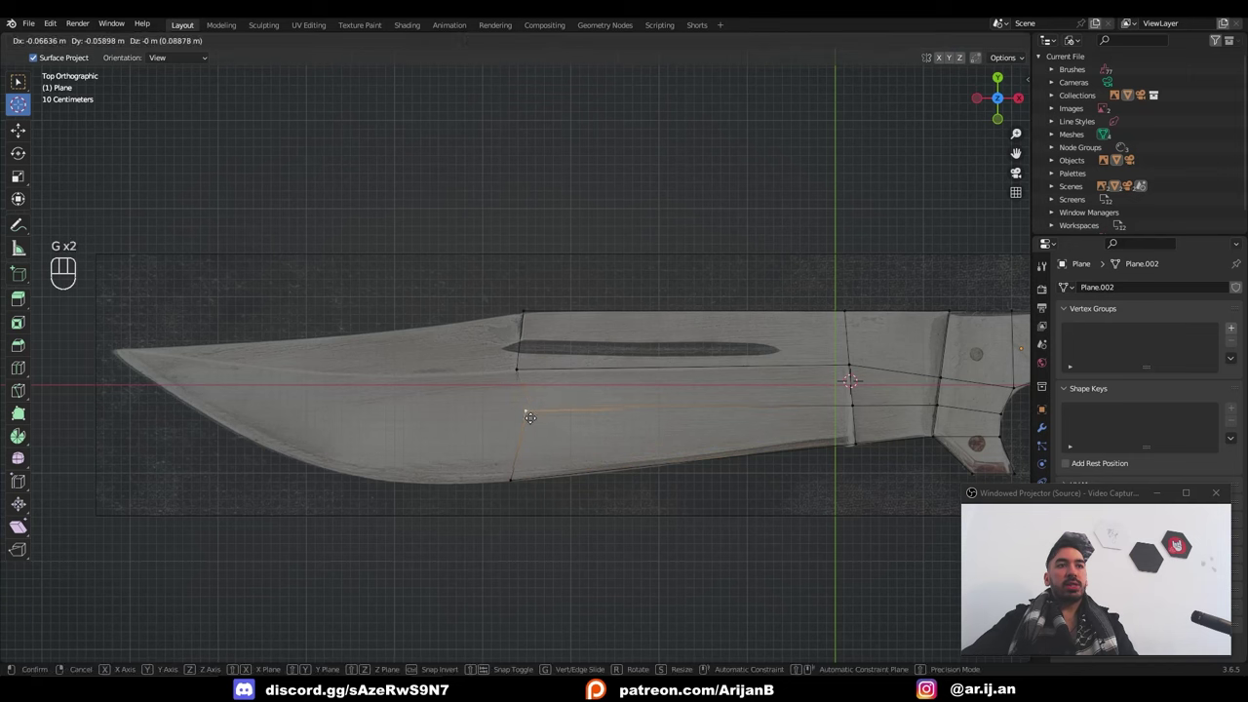
pyautogui.hotkey('ctrl', 'z')
pyautogui.press('w')
pyautogui.click(753, 297)
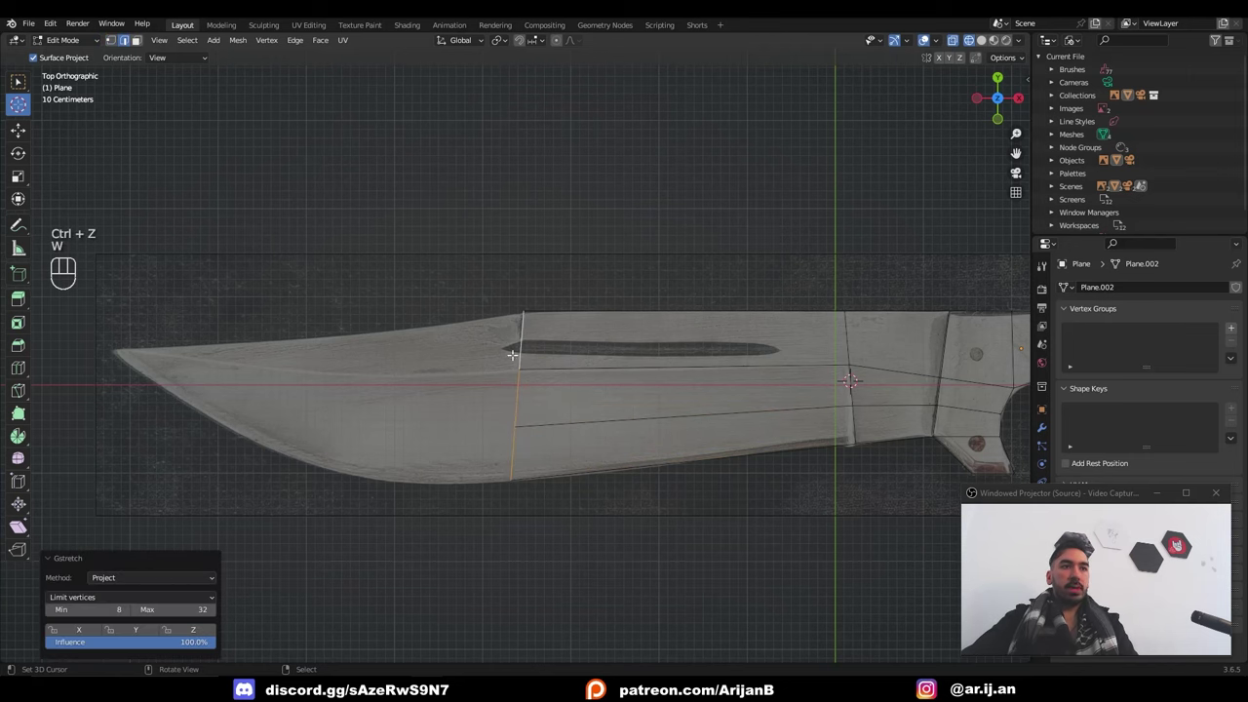
# Extrude the uppermost edge of the blade border toward the blade tip
pyautogui.press('2')
pyautogui.keyDown('shift'); pyautogui.moveTo(542, 390); pyautogui.dragTo(663, 378, button='middle'); pyautogui.keyUp('shift')
pyautogui.scroll(1, 663, 378)
pyautogui.rightClick(675, 337)
pyautogui.press('e')
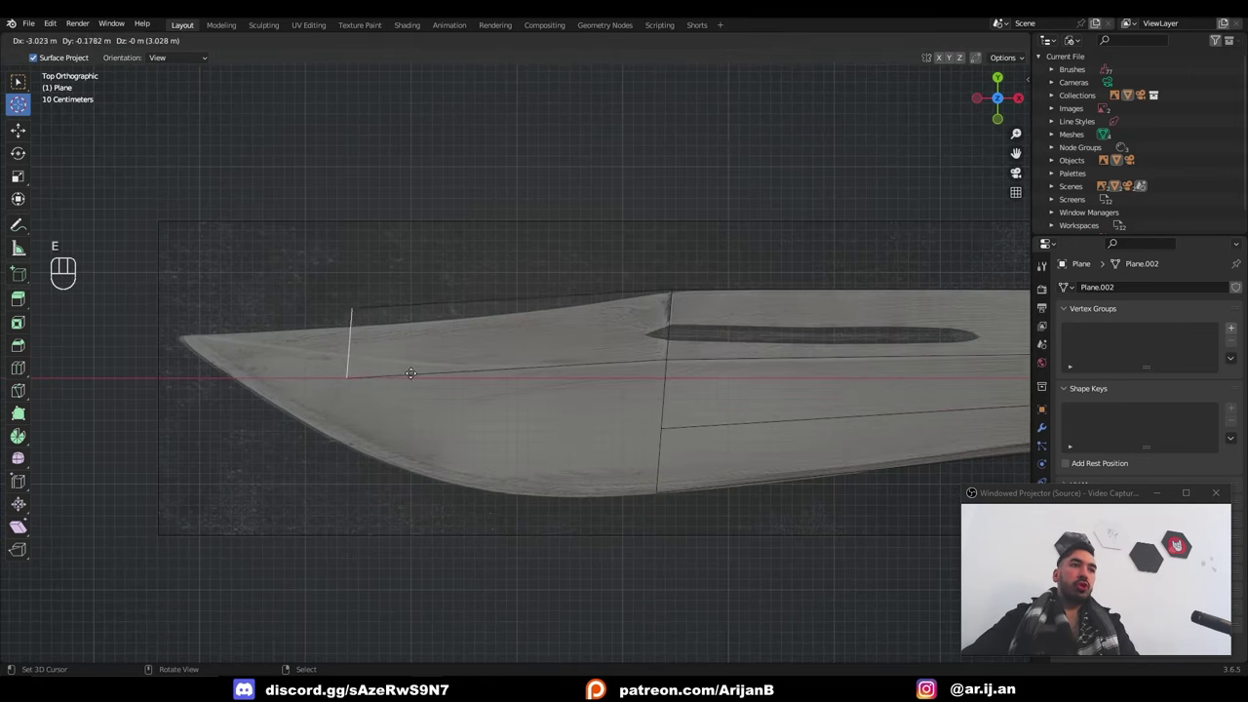
pyautogui.click(313, 394)
# Move the extruded edge's lower vertex up near the tip and its upper vertex onto the spine outline
pyautogui.press('1')
pyautogui.rightClick(250, 403)
pyautogui.press('g')
pyautogui.click(243, 347)
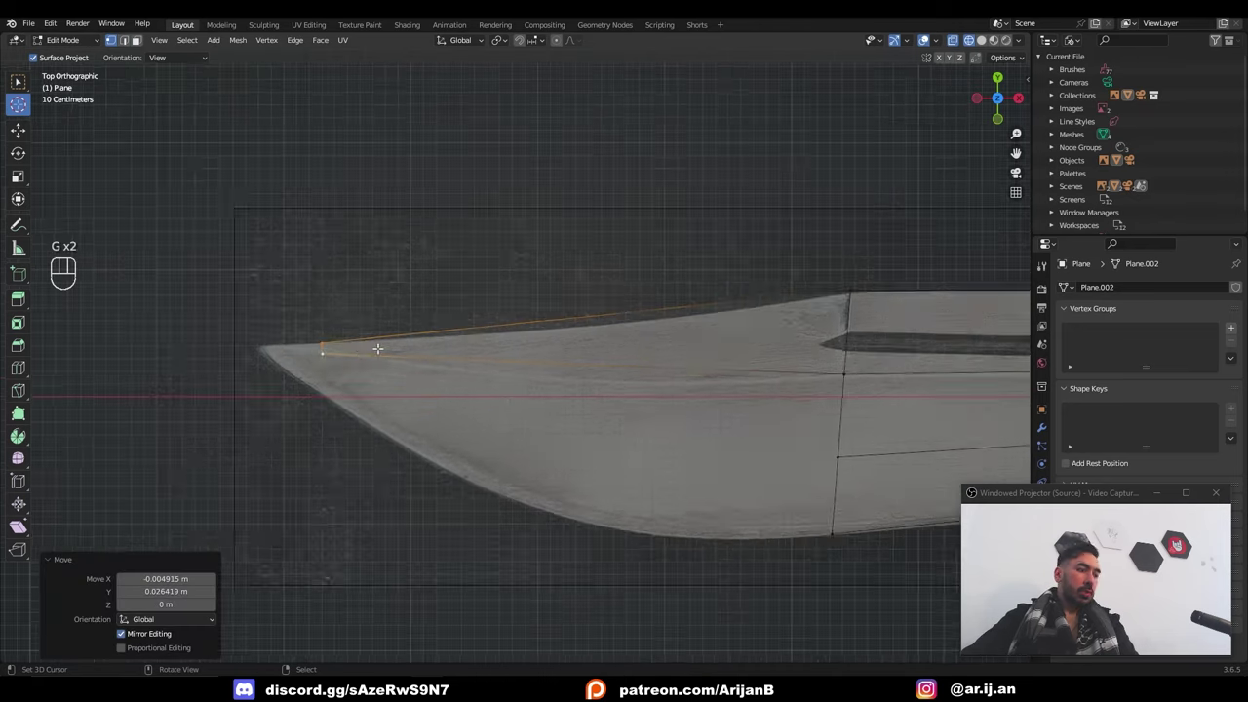
pyautogui.scroll(2, 378, 348)
pyautogui.press('g')
pyautogui.click(287, 355)
pyautogui.rightClick(292, 343)
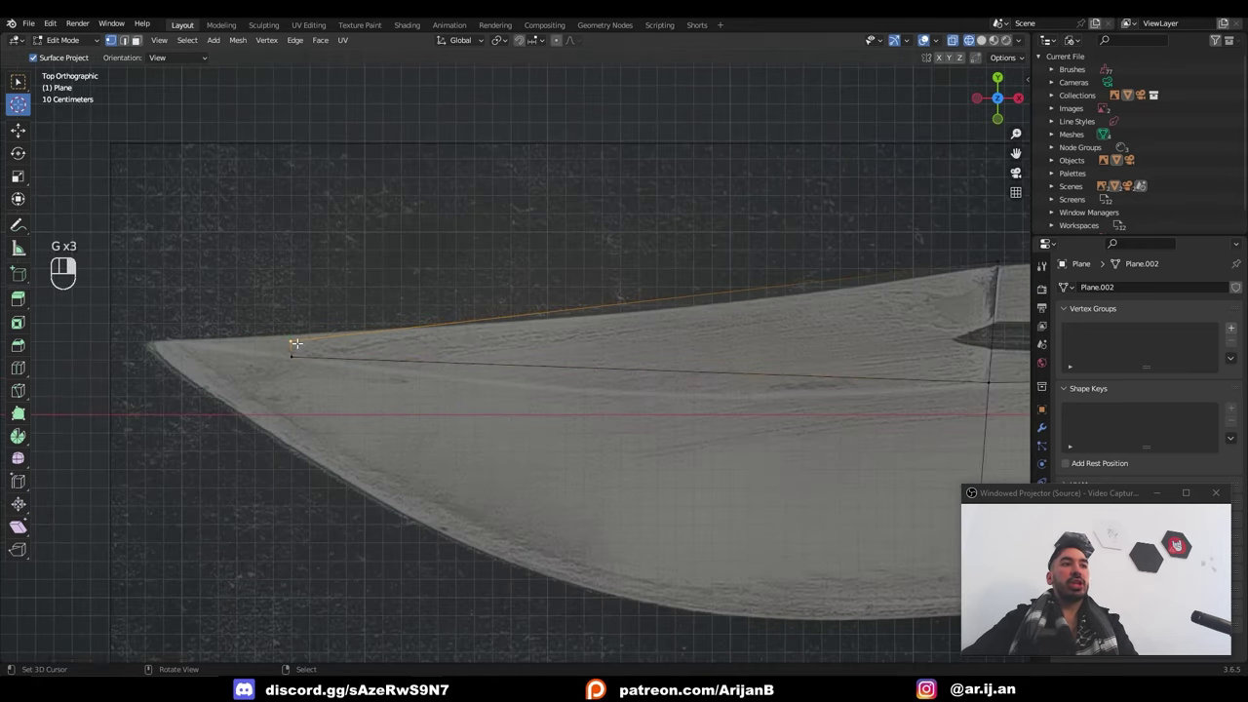
pyautogui.press('g')
pyautogui.click(292, 335)
# Add three loop cuts across the upper tip section and move their vertices onto the spine outline and bevel line
pyautogui.scroll(-2, 417, 367)
pyautogui.hotkey('ctrl', 'r')
pyautogui.click(569, 331)
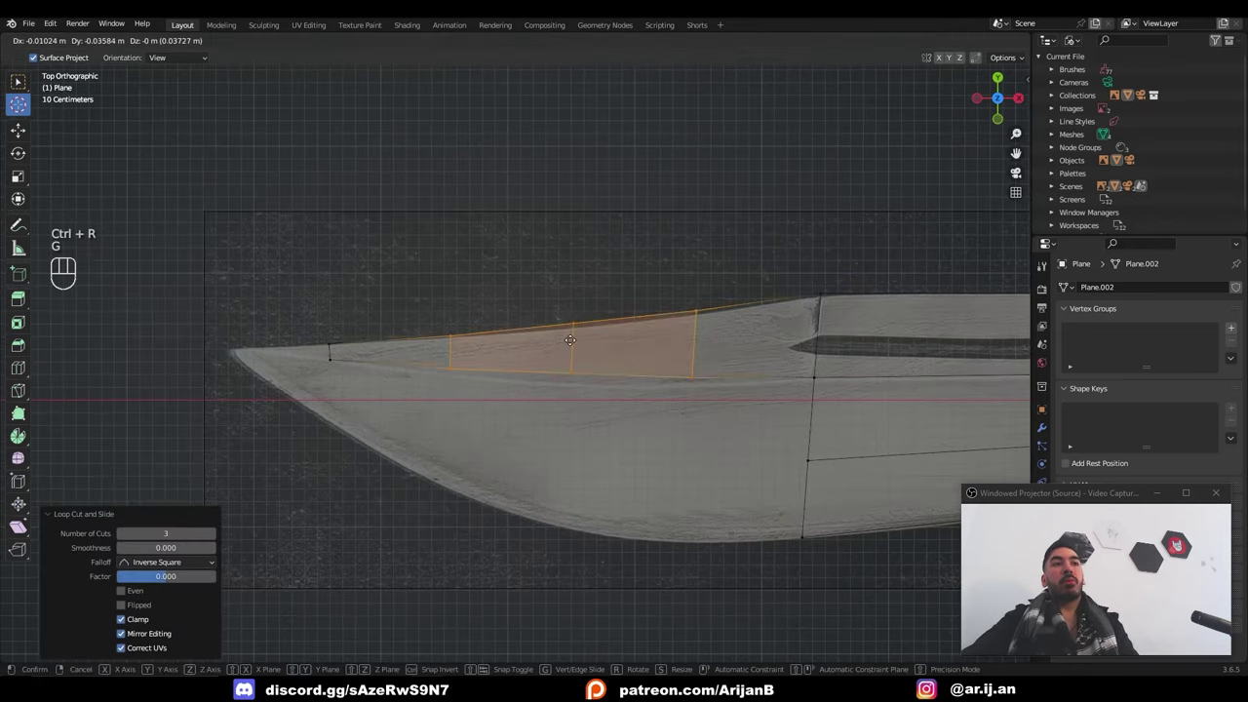
pyautogui.press('g')
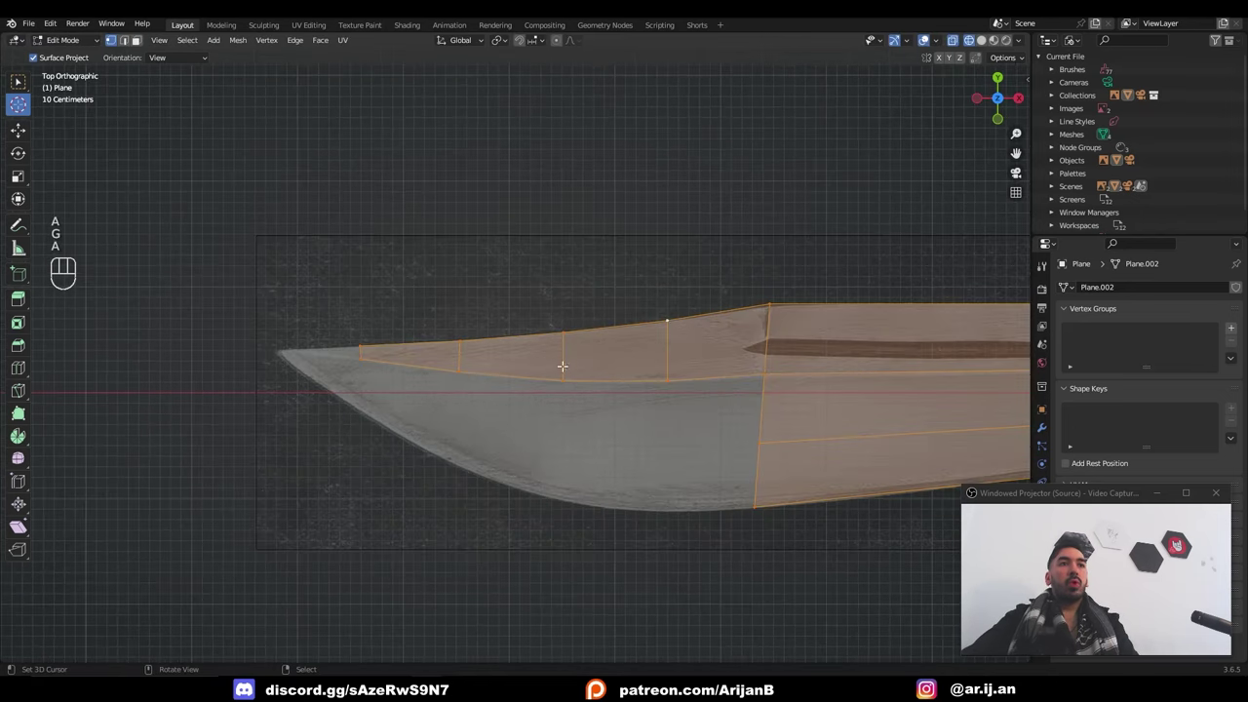
pyautogui.rightClick(550, 381)
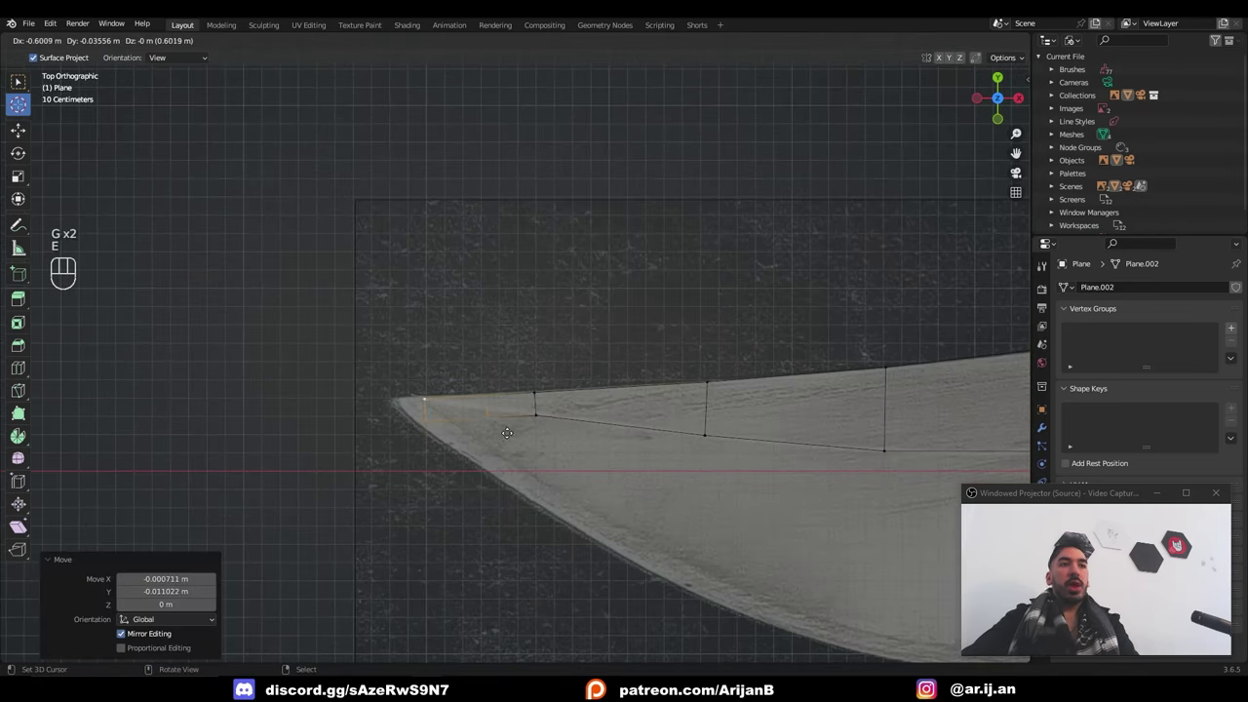
# Extrude the end edge about 0.63 m to the blade tip, bring its vertices together and merge the mesh by distance
pyautogui.click(502, 430)
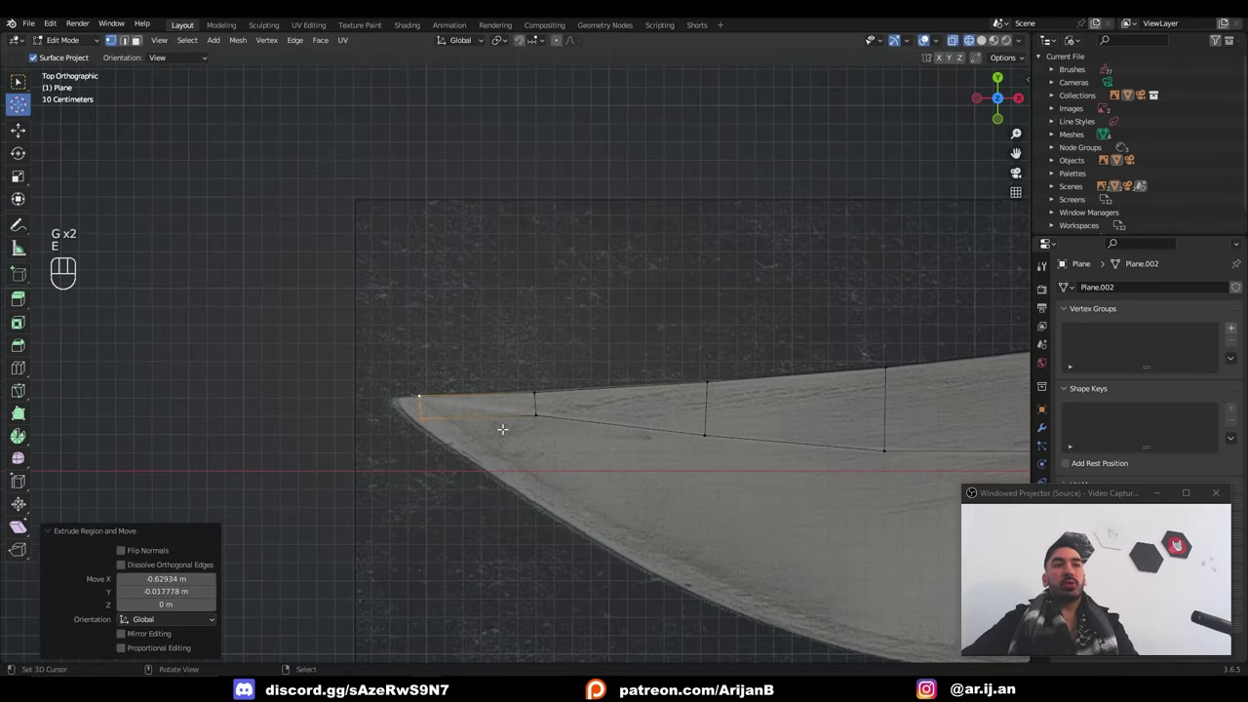
pyautogui.press('1')
pyautogui.rightClick(427, 427)
pyautogui.press('g')
pyautogui.click(428, 406)
pyautogui.press('a')
pyautogui.press('m')
pyautogui.press('b')
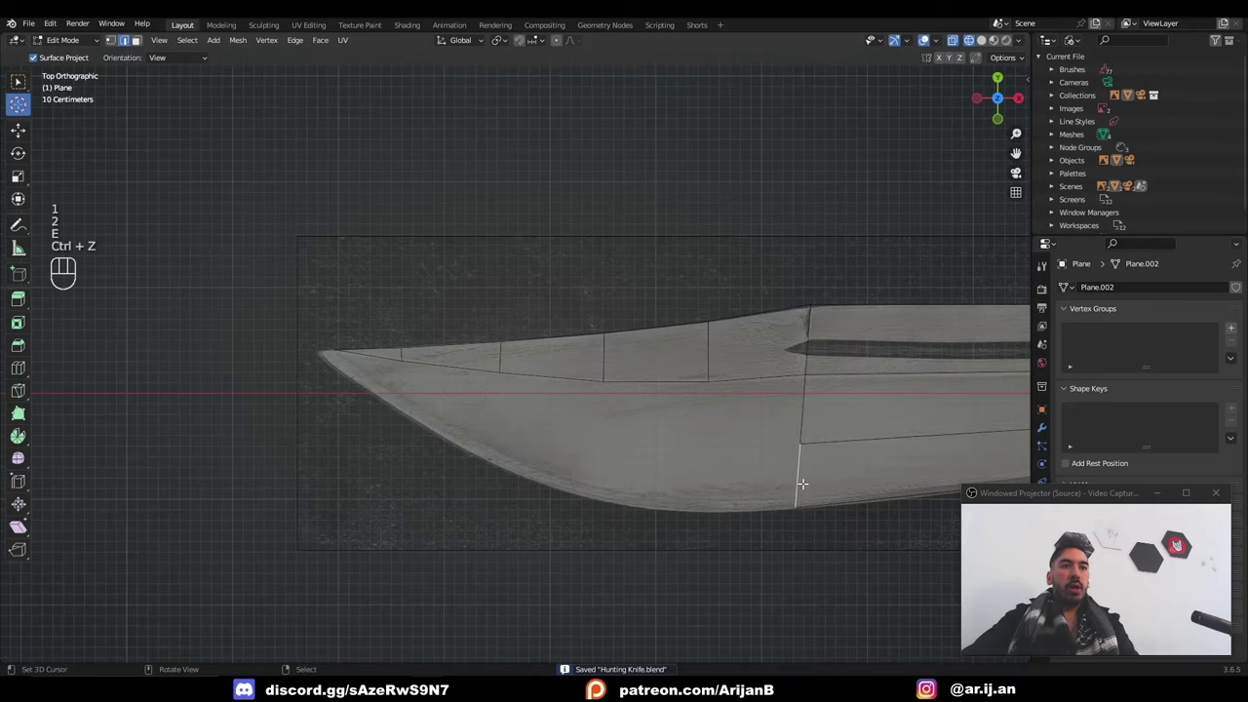
# Extrude the border's lowest edge twice toward the tip and fit the second extrusion's bottom vertex to the cutting edge
pyautogui.press('e')
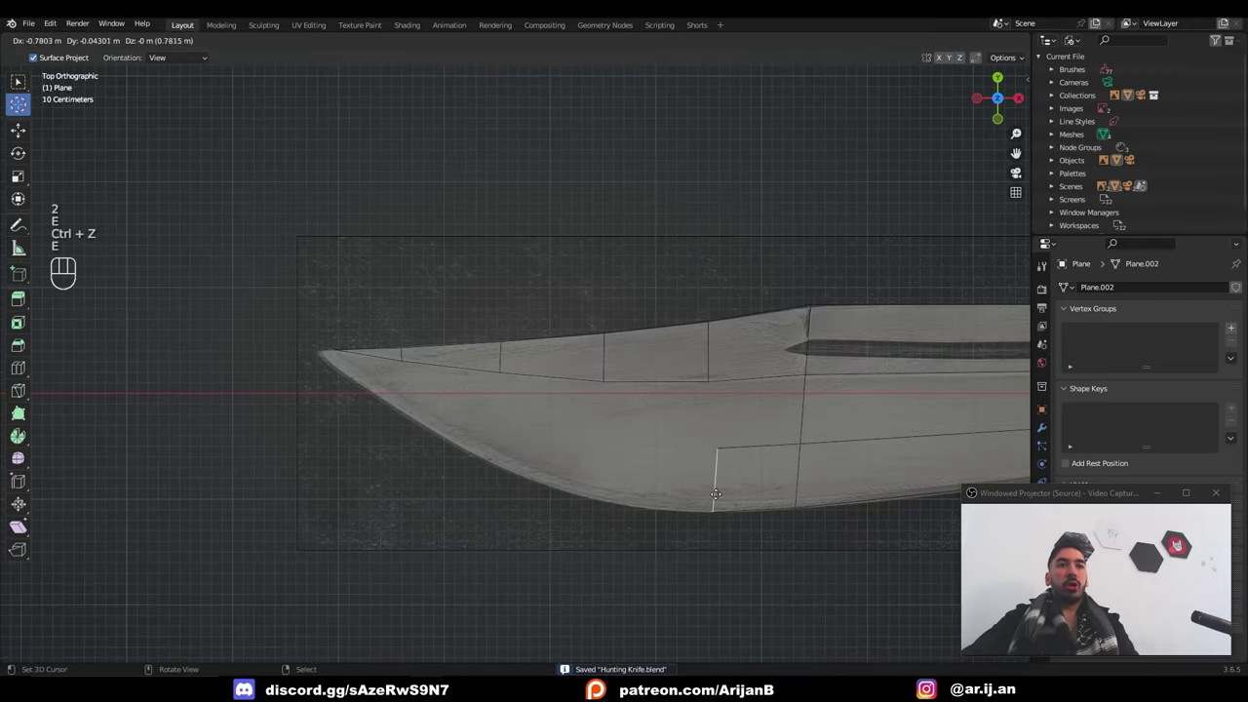
pyautogui.click(711, 495)
pyautogui.press('e')
pyautogui.click(608, 481)
pyautogui.press('1')
pyautogui.rightClick(593, 495)
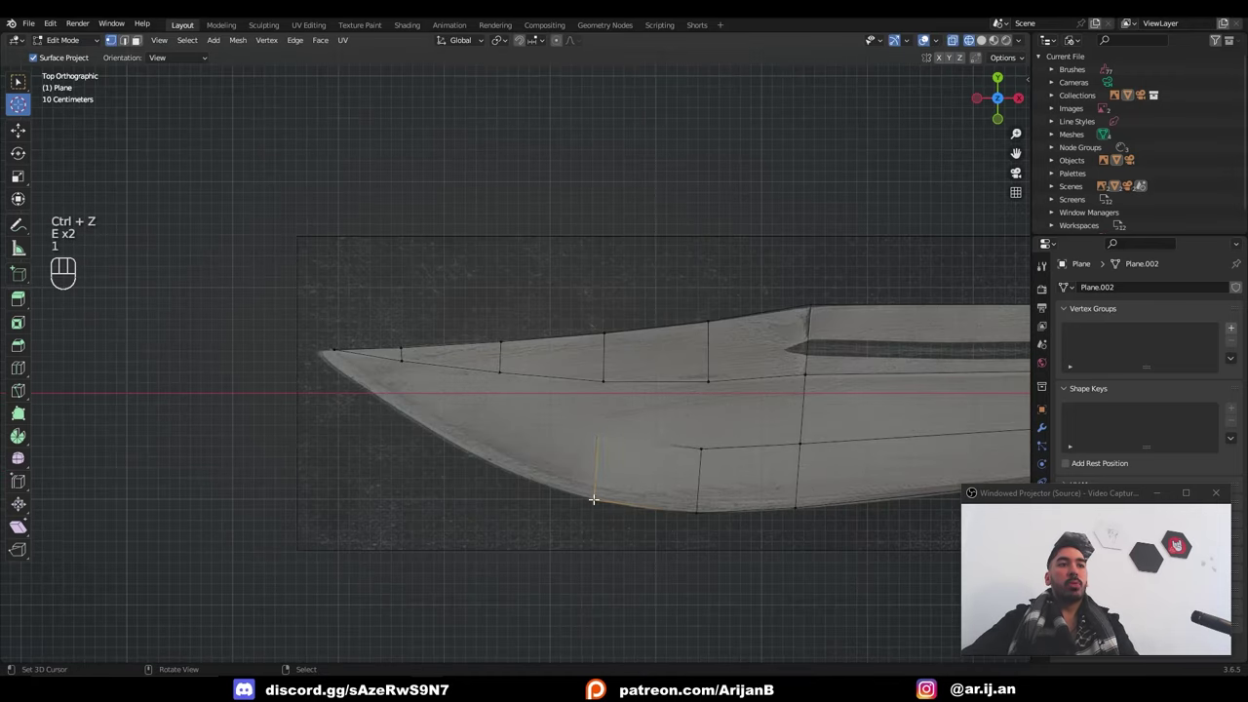
pyautogui.press('g')
pyautogui.click(598, 485)
# Extrude the lower strip's end edge two more sections along the curved belly and slide the last section's upper vertex inward
pyautogui.press('2')
pyautogui.rightClick(597, 482)
pyautogui.press('e')
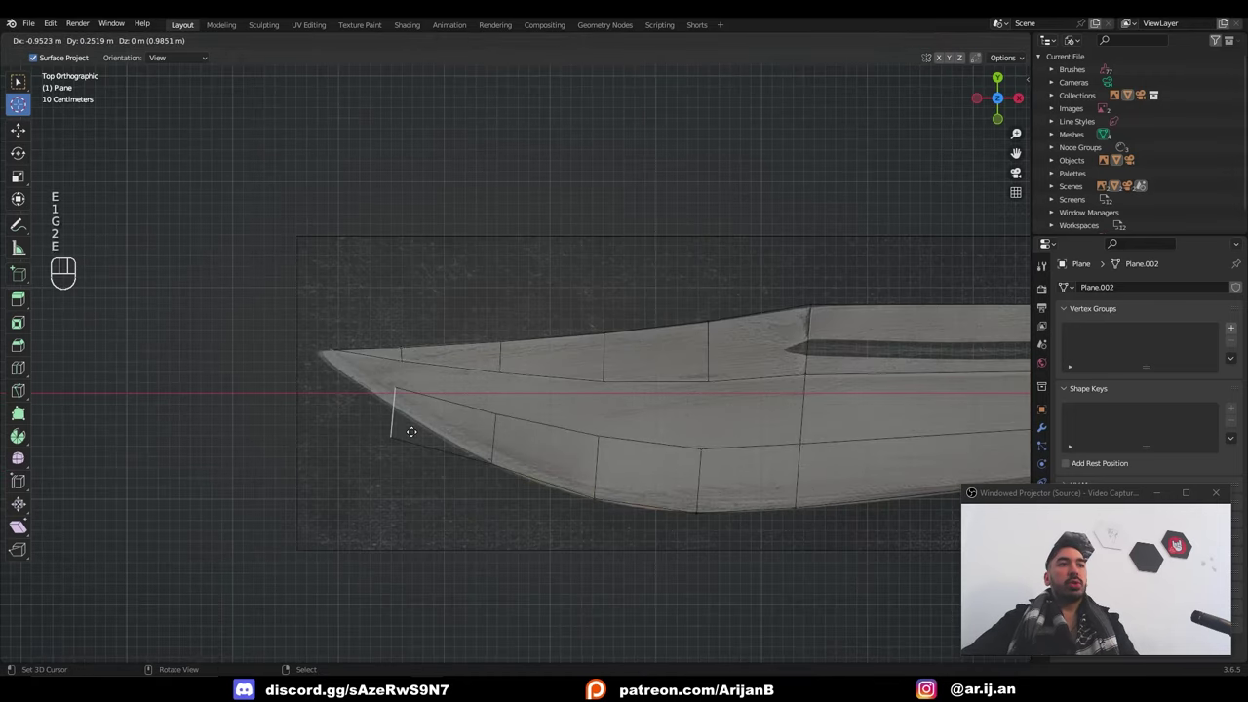
pyautogui.click(394, 390)
pyautogui.press('1')
pyautogui.press('g')
pyautogui.press('g')
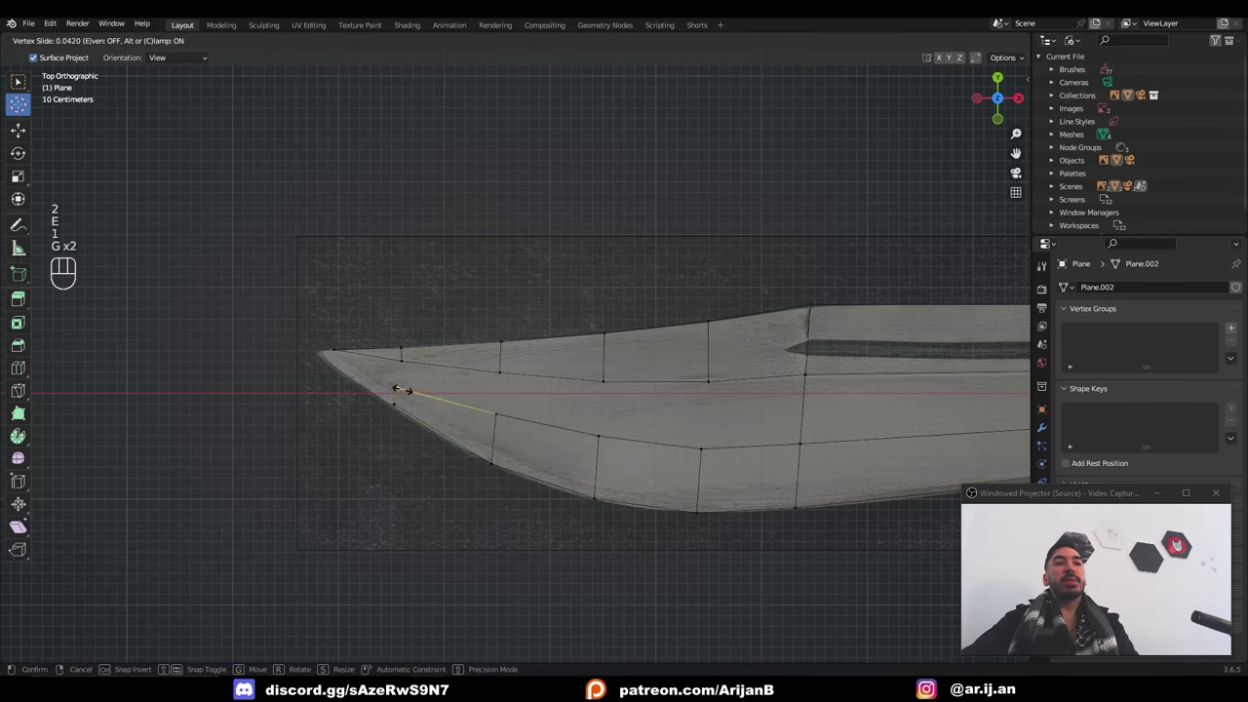
pyautogui.click(401, 390)
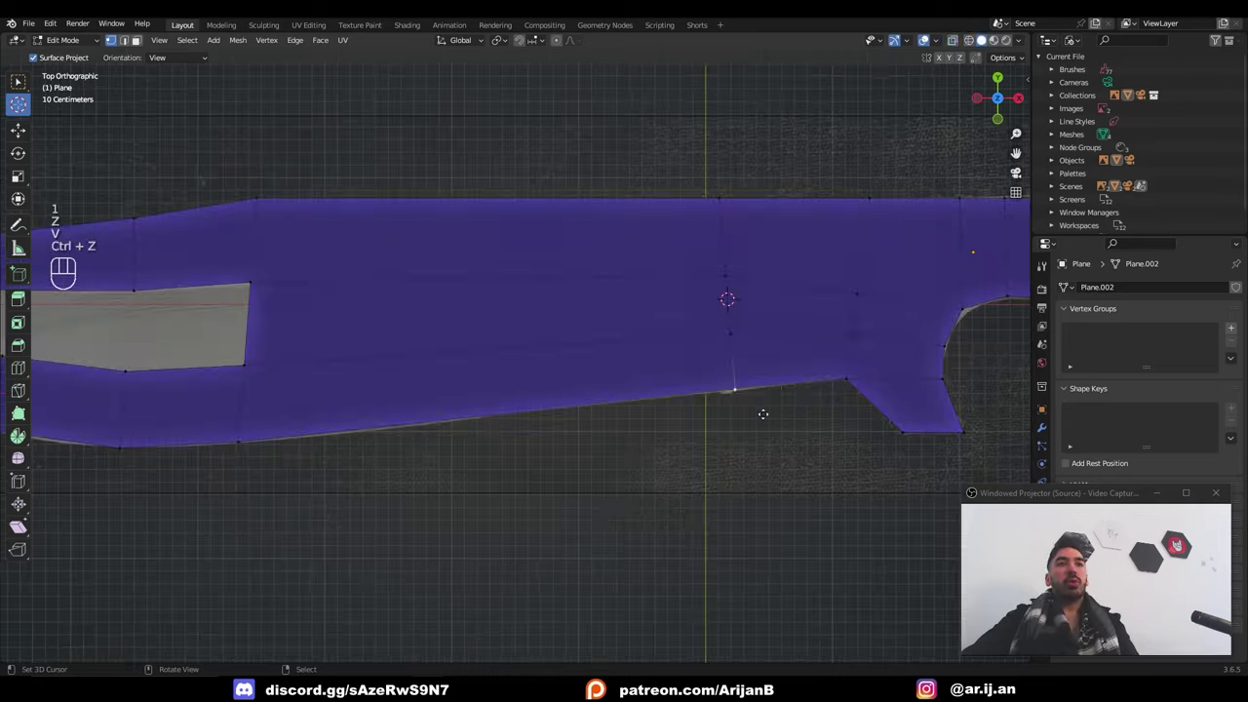
# Try to rip the bottom vertex at the blade-base notch
pyautogui.press('v')
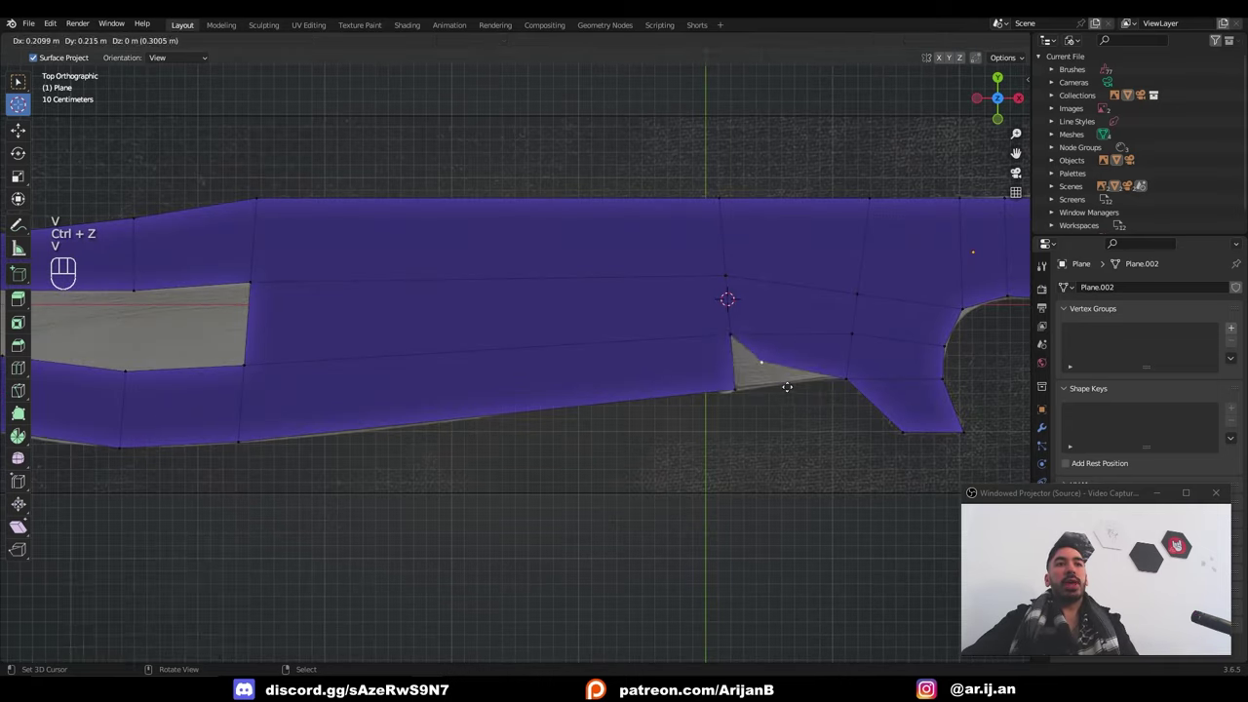
pyautogui.press('z')
# Select the cutting-edge loop and slightly reposition the lower strip's end vertices near the tip
pyautogui.scroll(-2, 738, 362)
pyautogui.keyDown('shift'); pyautogui.moveTo(691, 361); pyautogui.dragTo(833, 357, button='middle'); pyautogui.keyUp('shift')
pyautogui.press('2')
pyautogui.keyDown('alt'); pyautogui.rightClick(618, 387); pyautogui.keyUp('alt')
pyautogui.keyDown('shift'); pyautogui.moveTo(488, 413); pyautogui.dragTo(688, 418, button='middle'); pyautogui.keyUp('shift')
pyautogui.scroll(3, 688, 419)
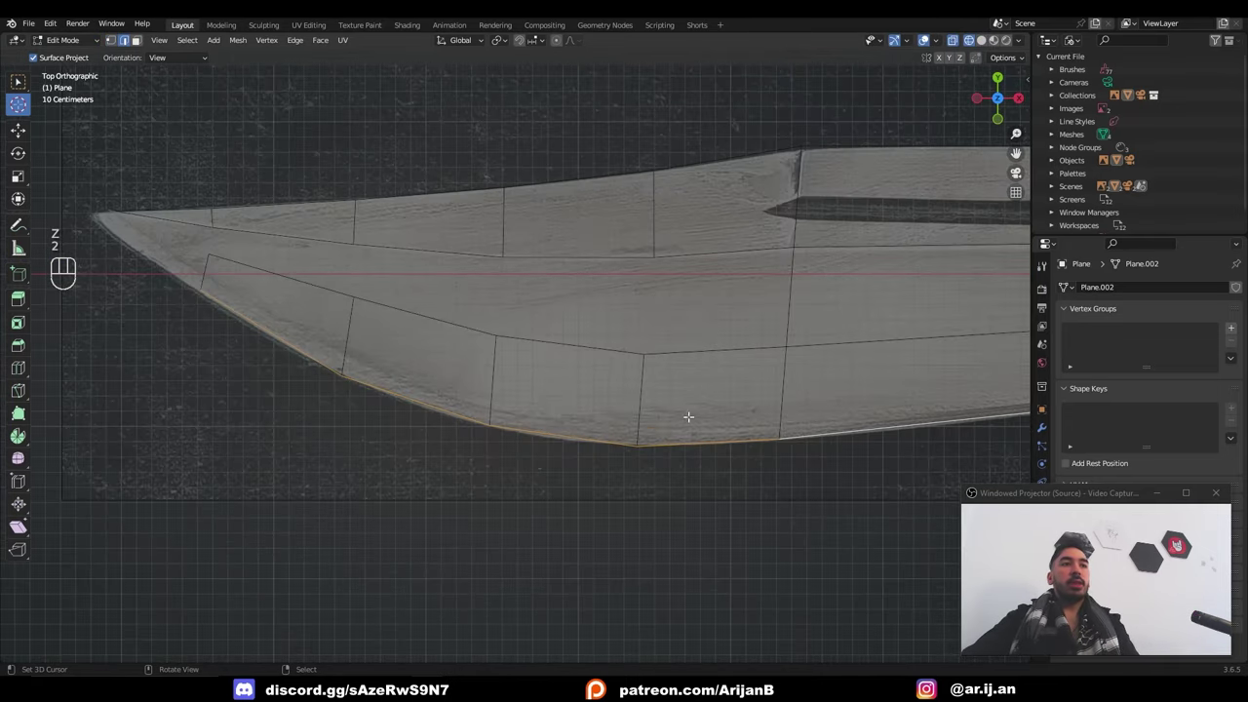
pyautogui.press('g')
pyautogui.press('g')
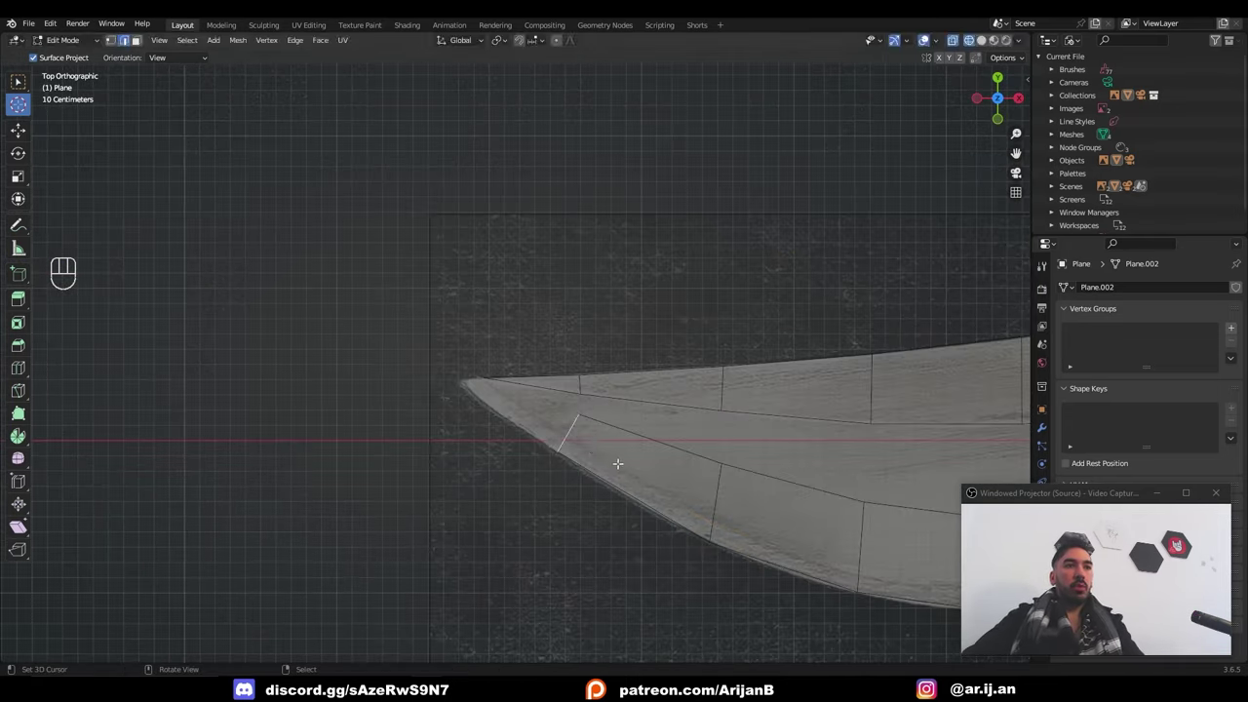
# Extrude the lower strip's end edge to the blade tip and move its upper vertex onto the spine strip's tip vertex
pyautogui.press('e')
pyautogui.click(513, 394)
pyautogui.press('1')
pyautogui.rightClick(482, 346)
pyautogui.press('g')
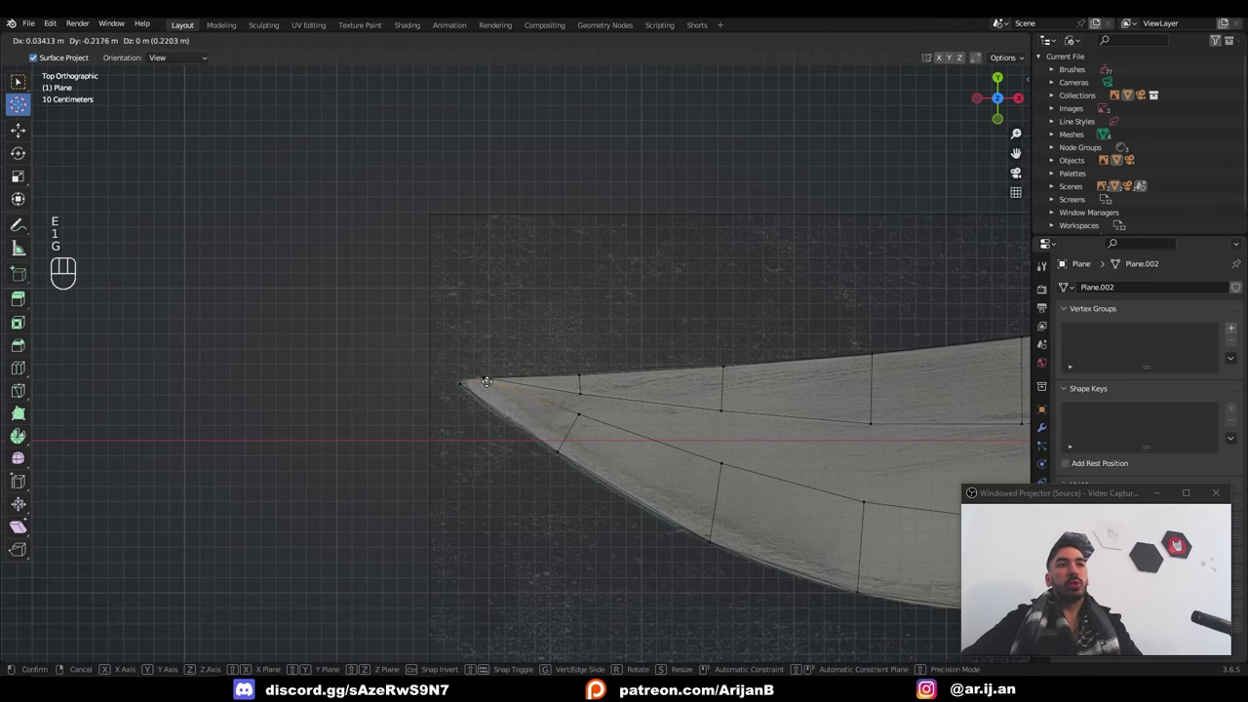
pyautogui.click(485, 378)
# Snap the 3D cursor to the spine's tip vertex, snap the lower strip's upper vertex to it and merge by distance
pyautogui.scroll(2, 484, 379)
pyautogui.hotkey('shift', 's')
pyautogui.hotkey('shift', 's')
pyautogui.rightClick(480, 387)
pyautogui.hotkey('shift', 's')
pyautogui.press('a')
pyautogui.hotkey('shift', 'w')
# Fill the gap between the upper and lower blade strips with faces, starting at the tip
pyautogui.rightClick(470, 384)
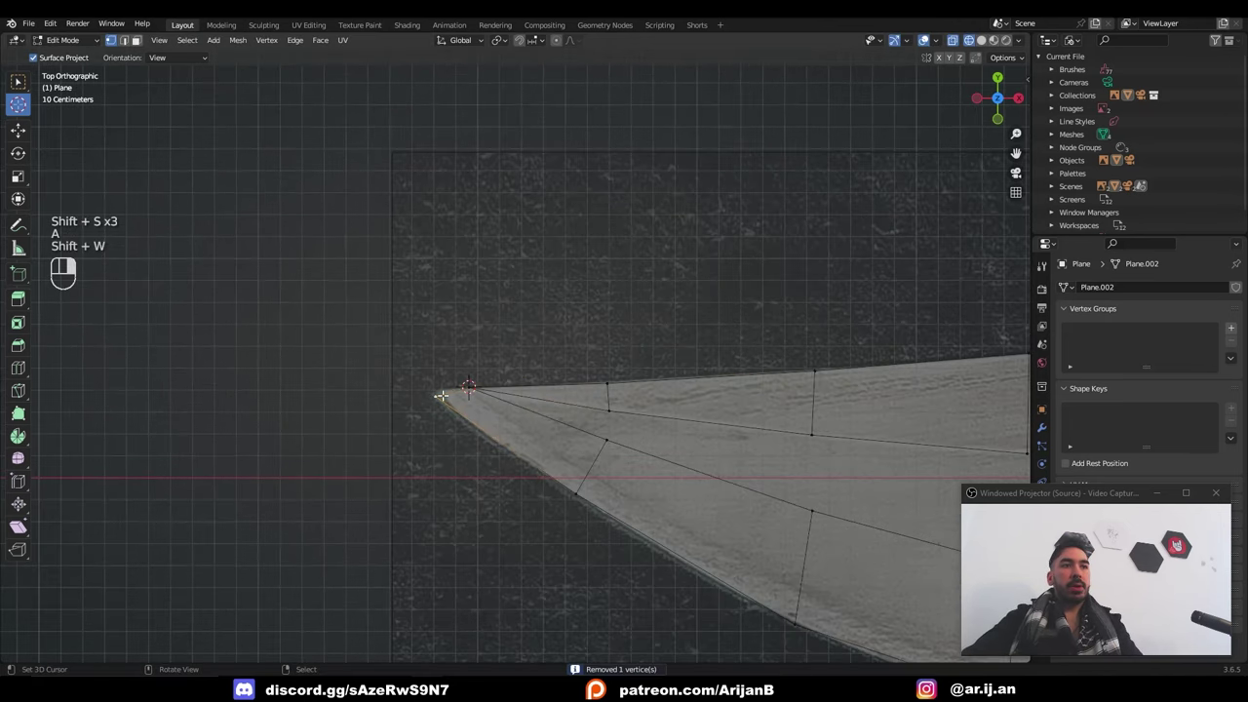
pyautogui.press('f')
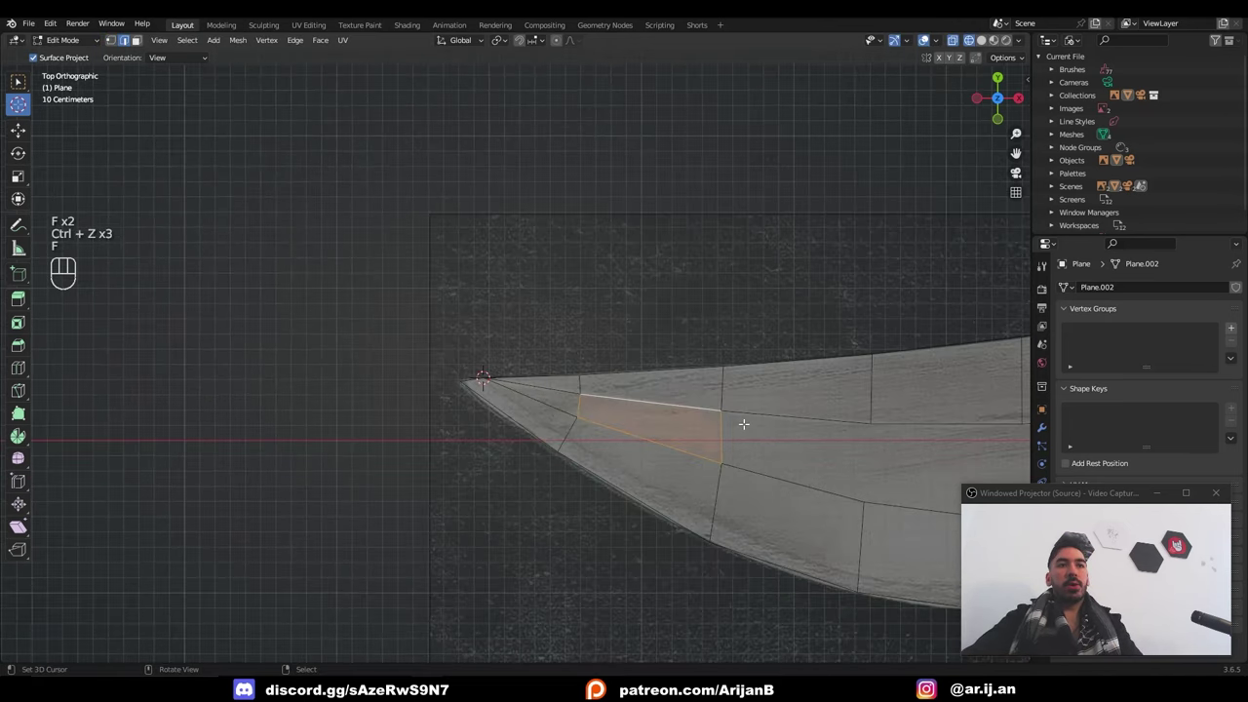
pyautogui.rightClick(782, 424)
pyautogui.press('f')
pyautogui.keyDown('ctrl'); pyautogui.hscroll(2, 780, 459); pyautogui.keyUp('ctrl')
pyautogui.press('f')
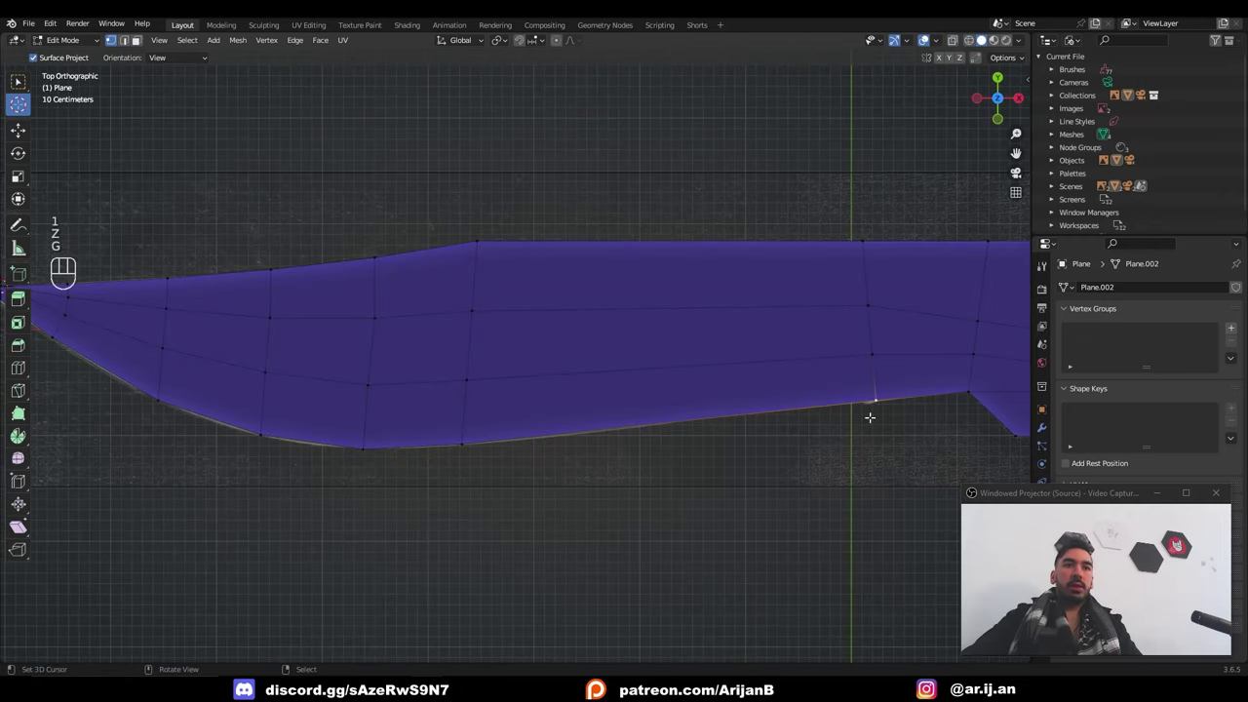
# Reposition the bottom vertex at the blade-base notch against the reference and rip it apart
pyautogui.press('g')
pyautogui.rightClick(897, 419)
pyautogui.press('g')
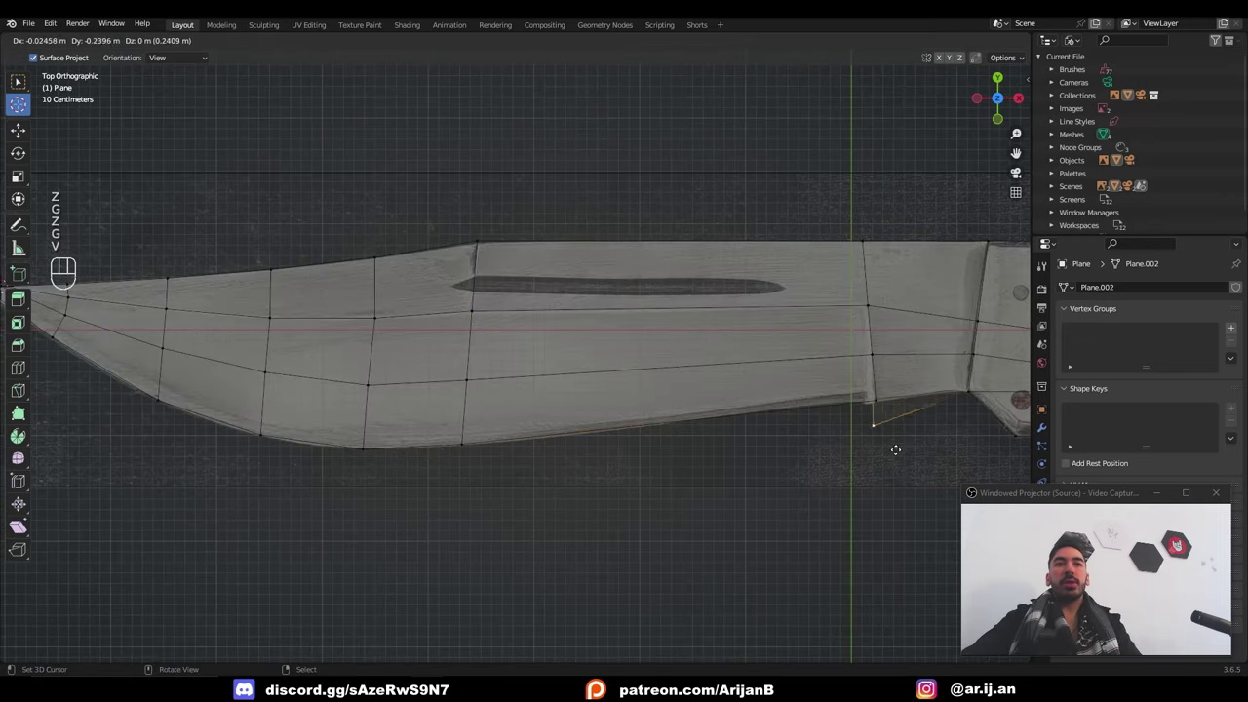
pyautogui.press('z')
pyautogui.click(858, 421)
pyautogui.press('2')
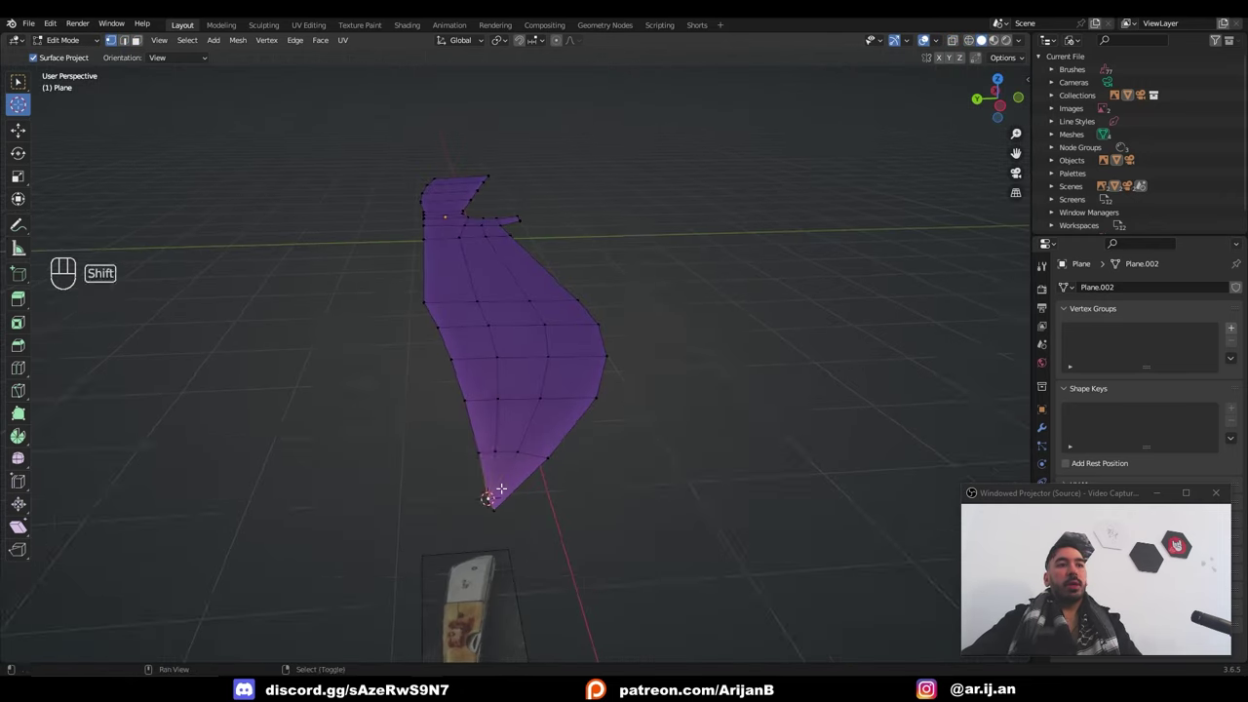
pyautogui.keyDown('shift'); pyautogui.moveTo(500, 488); pyautogui.dragTo(491, 472, button='middle'); pyautogui.keyUp('shift')
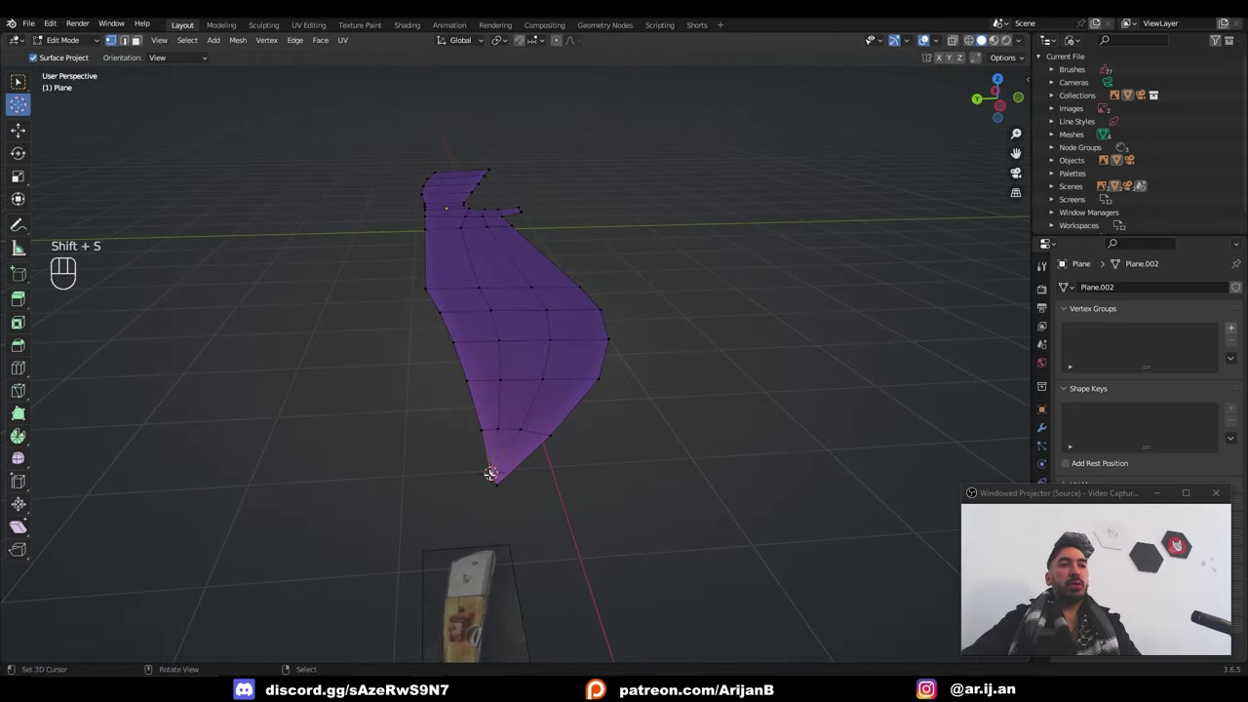
# Select the blade's complete cutting edge in wireframe and activate the Shear tool
pyautogui.press('z')
pyautogui.press('2')
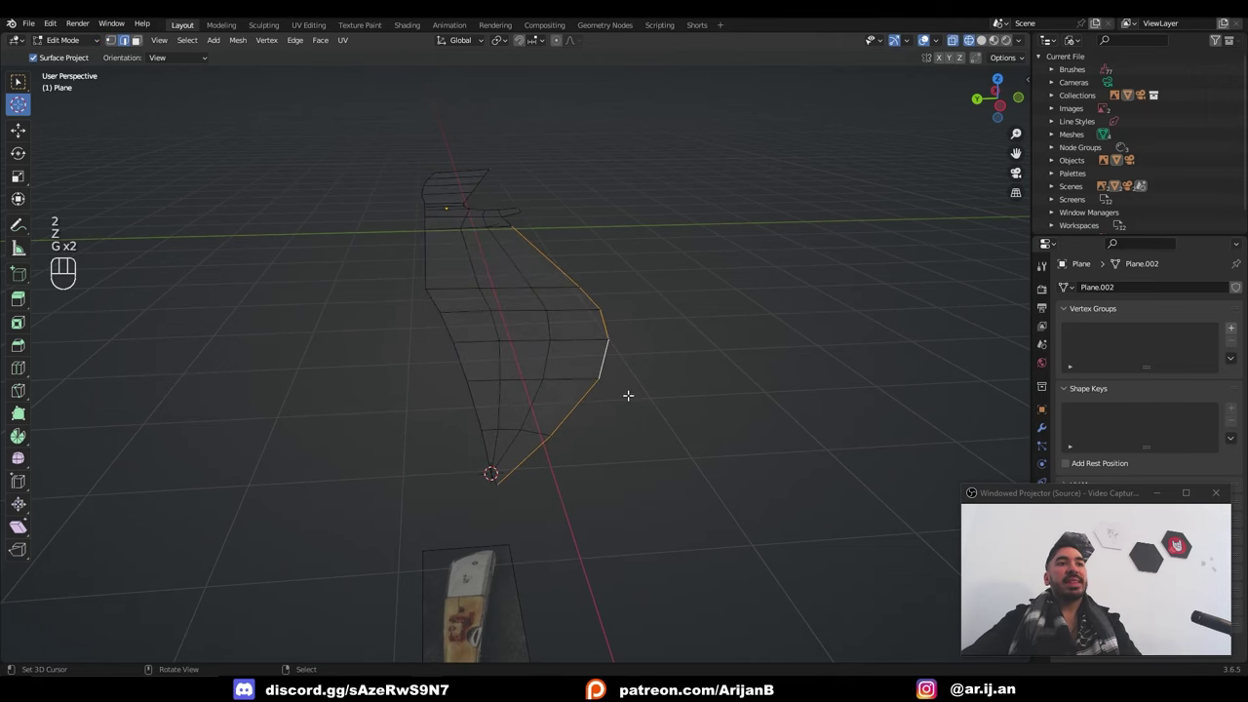
pyautogui.click(17, 527)
pyautogui.moveTo(683, 371); pyautogui.dragTo(484, 362, button='middle')
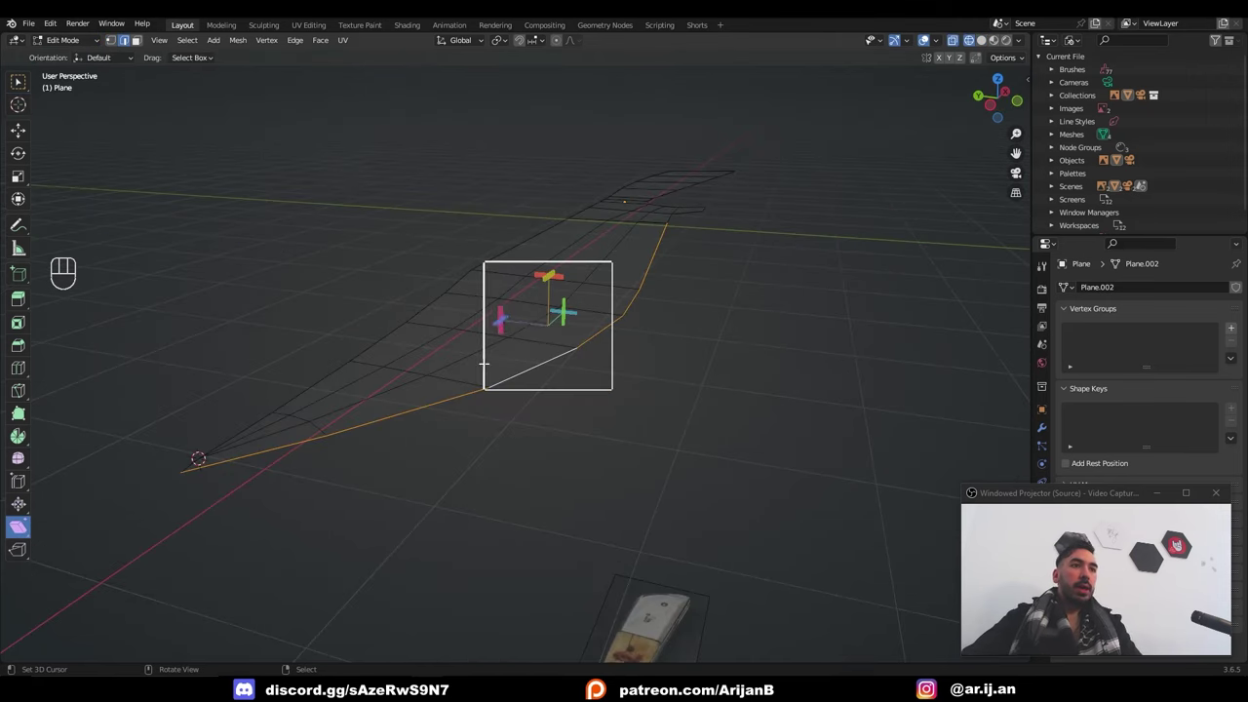
# Try shearing the selected cutting edge about its own centre
pyautogui.moveTo(500, 314); pyautogui.dragTo(516, 375)
pyautogui.hotkey('ctrl', 'z')
pyautogui.hotkey('ctrl', 'z')
pyautogui.hotkey('ctrl', 'z')
# Set the transform pivot to the 3D cursor and shear the cutting edge downward with an offset of 0.189
pyautogui.click(500, 40)
pyautogui.click(513, 71)
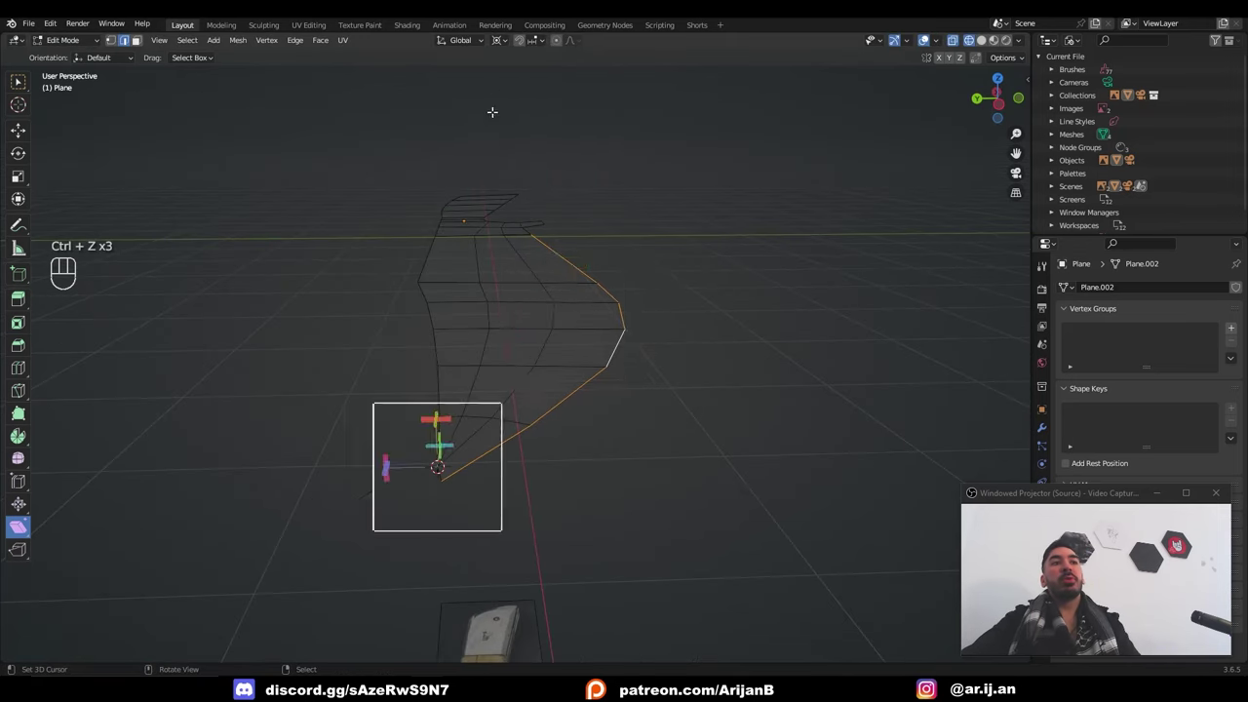
pyautogui.moveTo(409, 322); pyautogui.dragTo(341, 331, button='middle')
pyautogui.moveTo(297, 384); pyautogui.dragTo(308, 310)
pyautogui.press('KP_1')
pyautogui.press('KP_3')
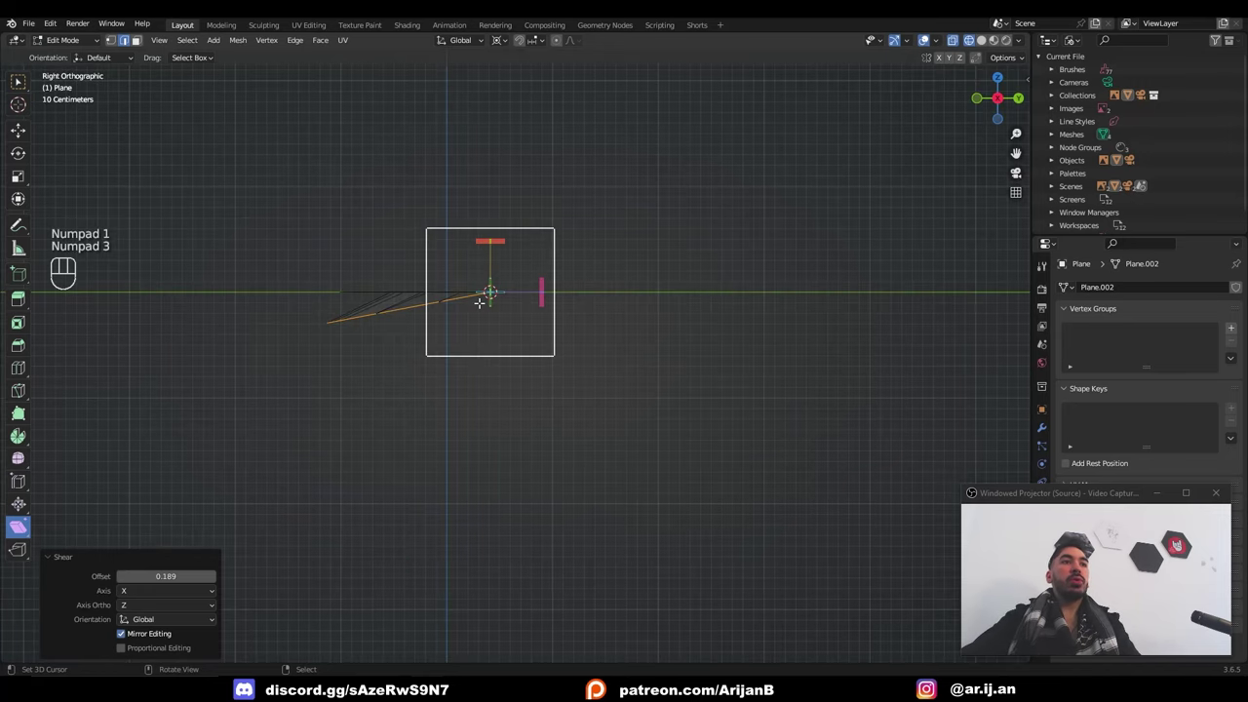
pyautogui.moveTo(423, 307); pyautogui.dragTo(517, 340, button='middle')
pyautogui.moveTo(645, 335); pyautogui.dragTo(637, 355, button='middle')
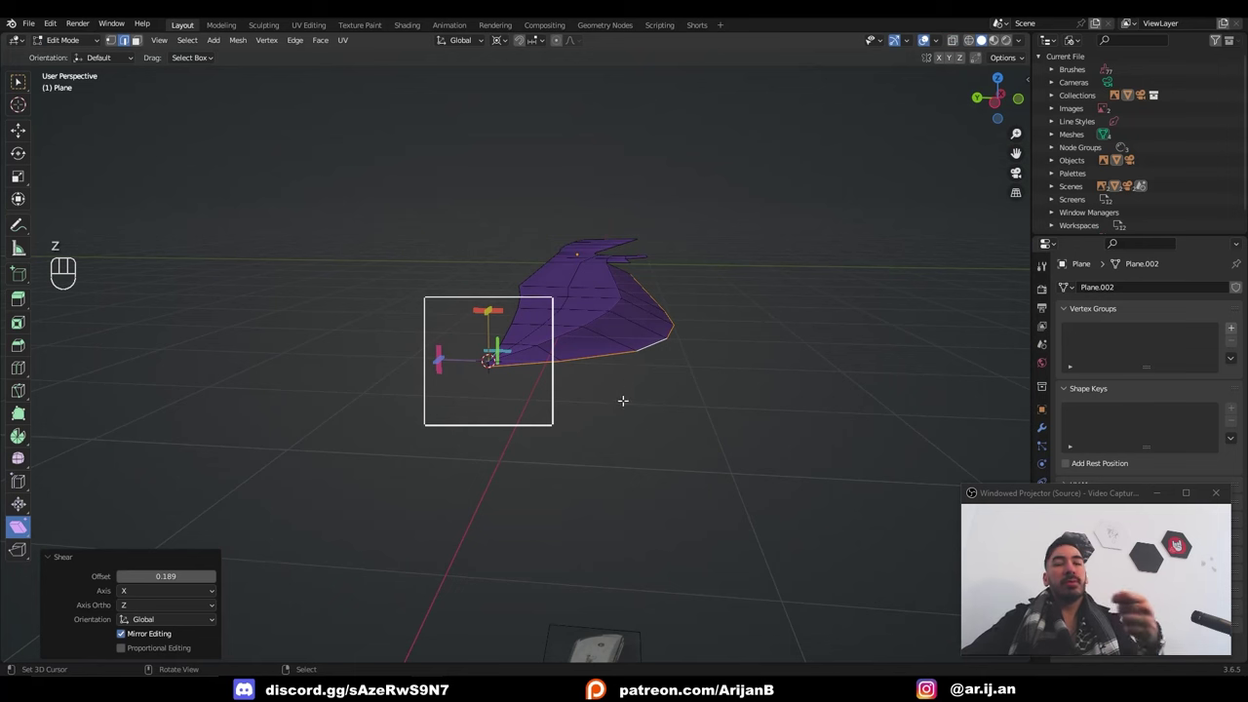
pyautogui.moveTo(964, 498); pyautogui.dragTo(914, 457)
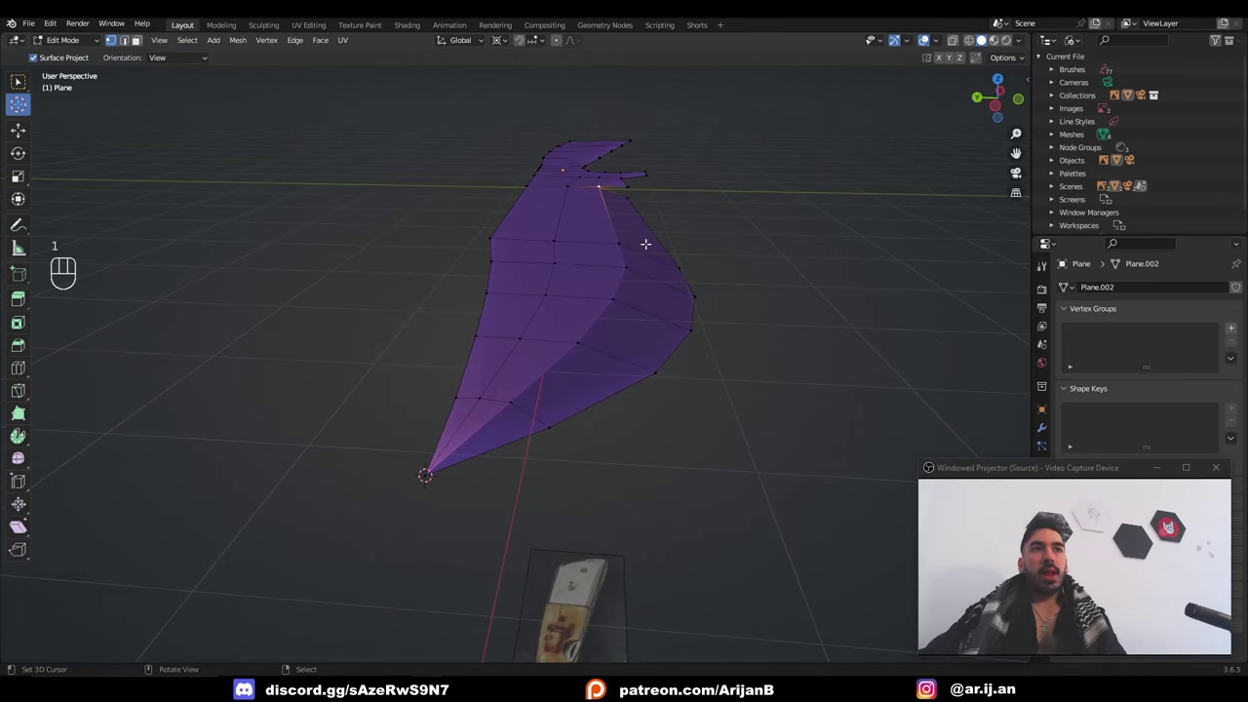
# Rip the vertex at the blade base and edge-slide the lower inner loop fully onto the cutting edge, factor 1.000
pyautogui.press('v')
pyautogui.click(620, 224)
pyautogui.press('2')
pyautogui.keyDown('alt'); pyautogui.click(609, 220); pyautogui.keyUp('alt')
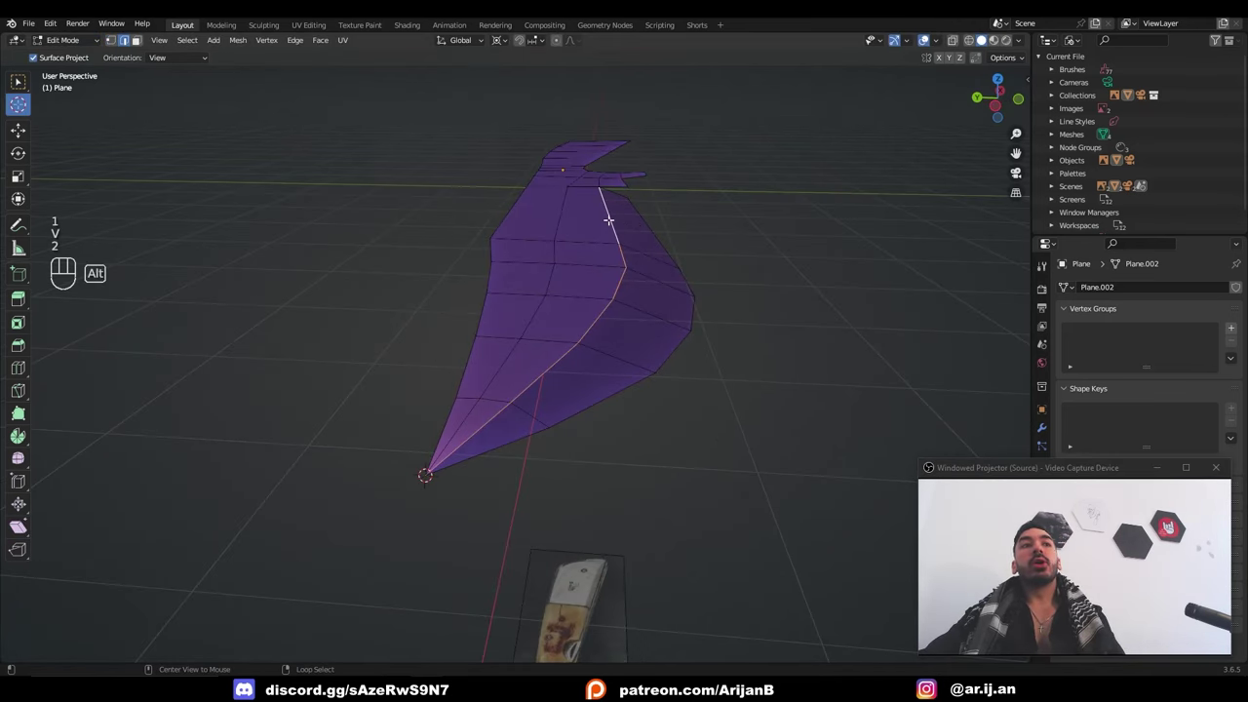
pyautogui.press('z')
pyautogui.moveTo(518, 423)
pyautogui.mouseDown(button='middle')
pyautogui.moveTo(488, 439)
pyautogui.moveTo(499, 445)
pyautogui.mouseUp(button='middle')
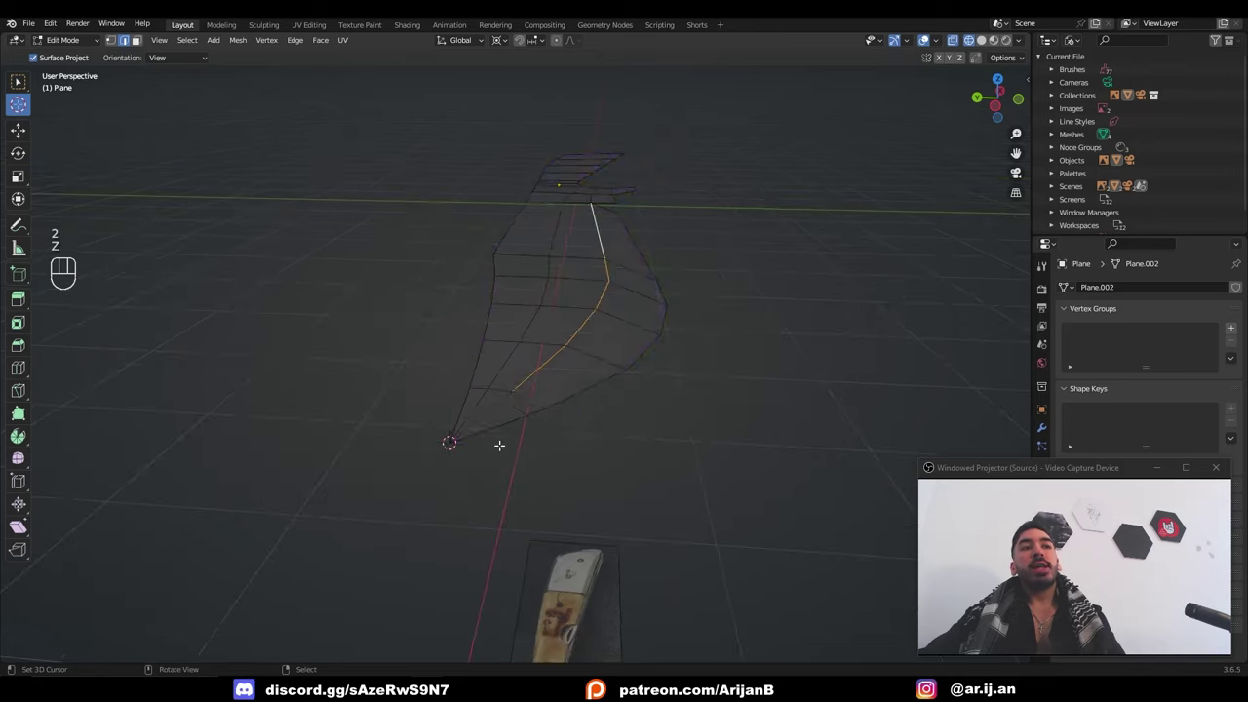
pyautogui.press('z')
pyautogui.moveTo(624, 321)
pyautogui.mouseDown(button='middle')
pyautogui.moveTo(602, 332)
pyautogui.moveTo(614, 292)
pyautogui.mouseUp(button='middle')
pyautogui.press('g')
pyautogui.press('g')
pyautogui.click(804, 439)
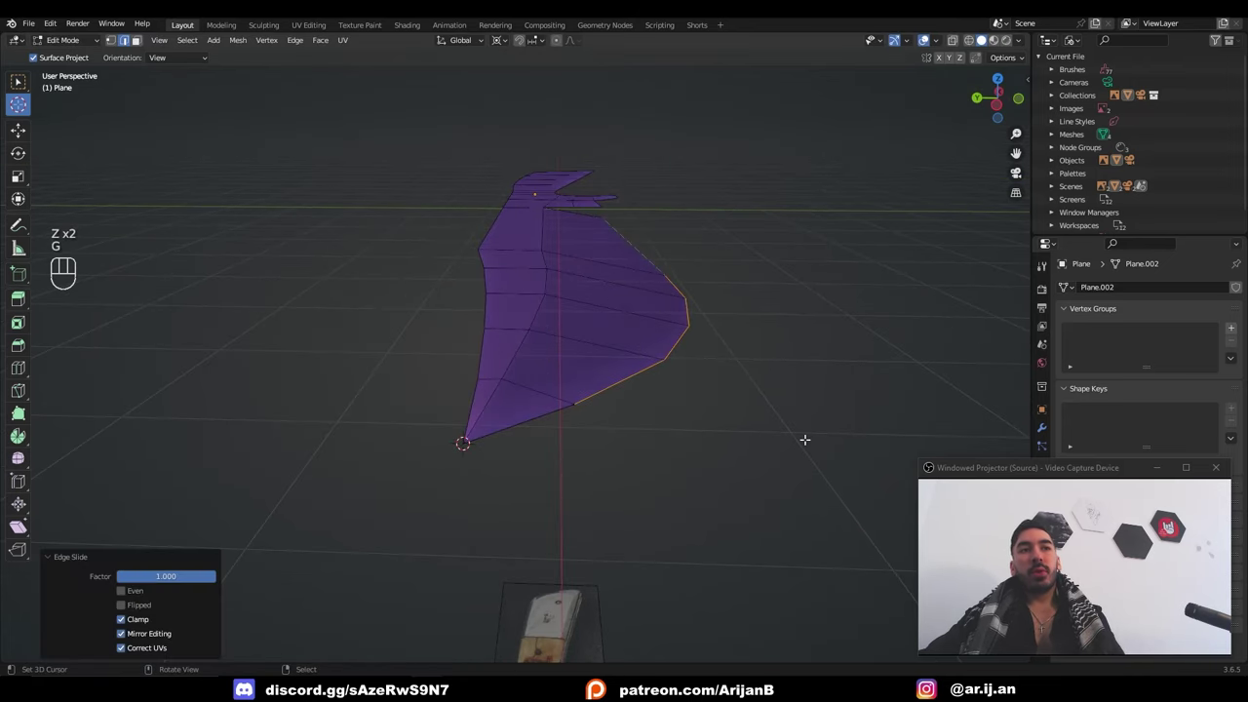
pyautogui.moveTo(780, 405); pyautogui.dragTo(656, 391, button='middle')
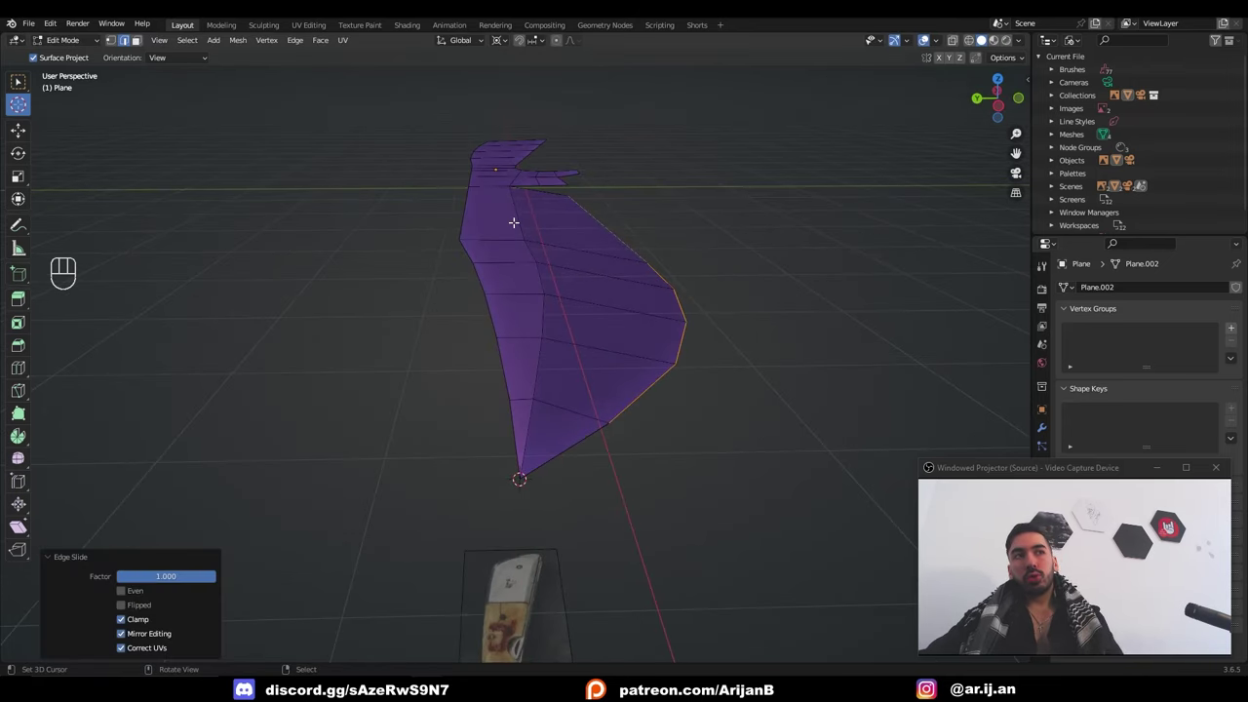
# Slide the same inner loop back about halfway across the sheared lower face, factor 0.492
pyautogui.moveTo(610, 247)
pyautogui.mouseDown(button='middle')
pyautogui.moveTo(585, 334)
pyautogui.moveTo(541, 370)
pyautogui.mouseUp(button='middle')
pyautogui.press('z')
pyautogui.press('g')
pyautogui.press('g')
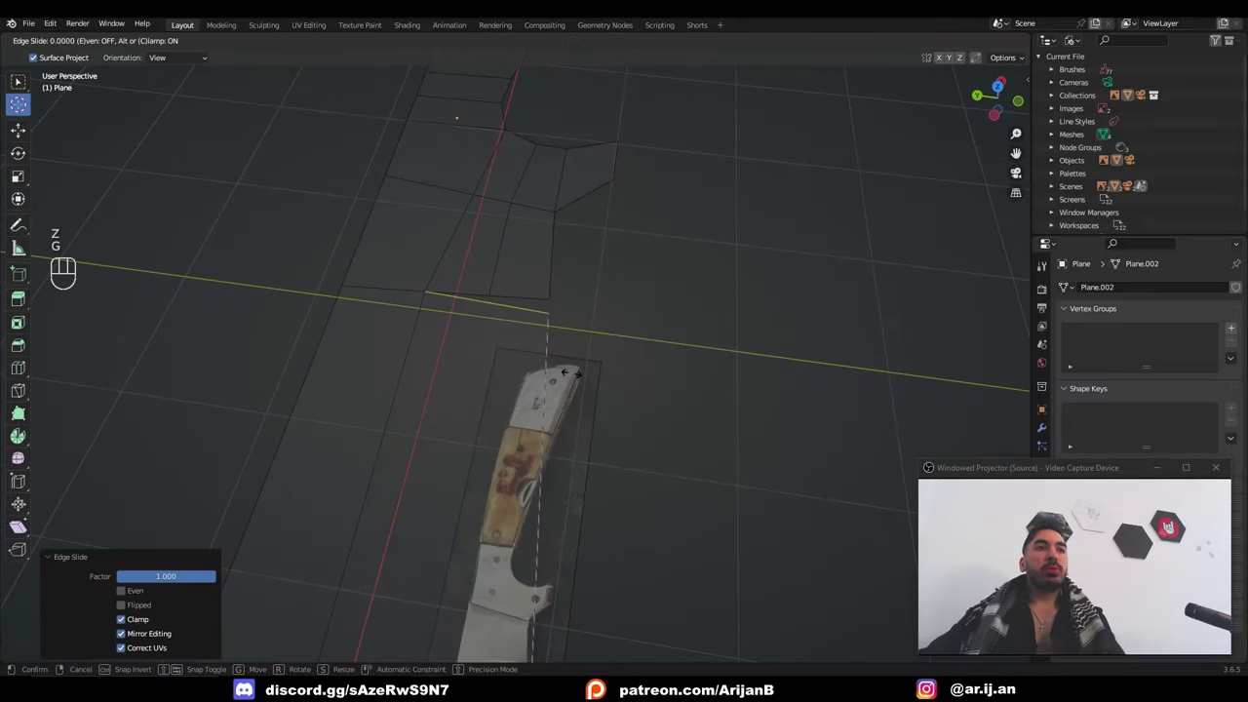
pyautogui.click(496, 325)
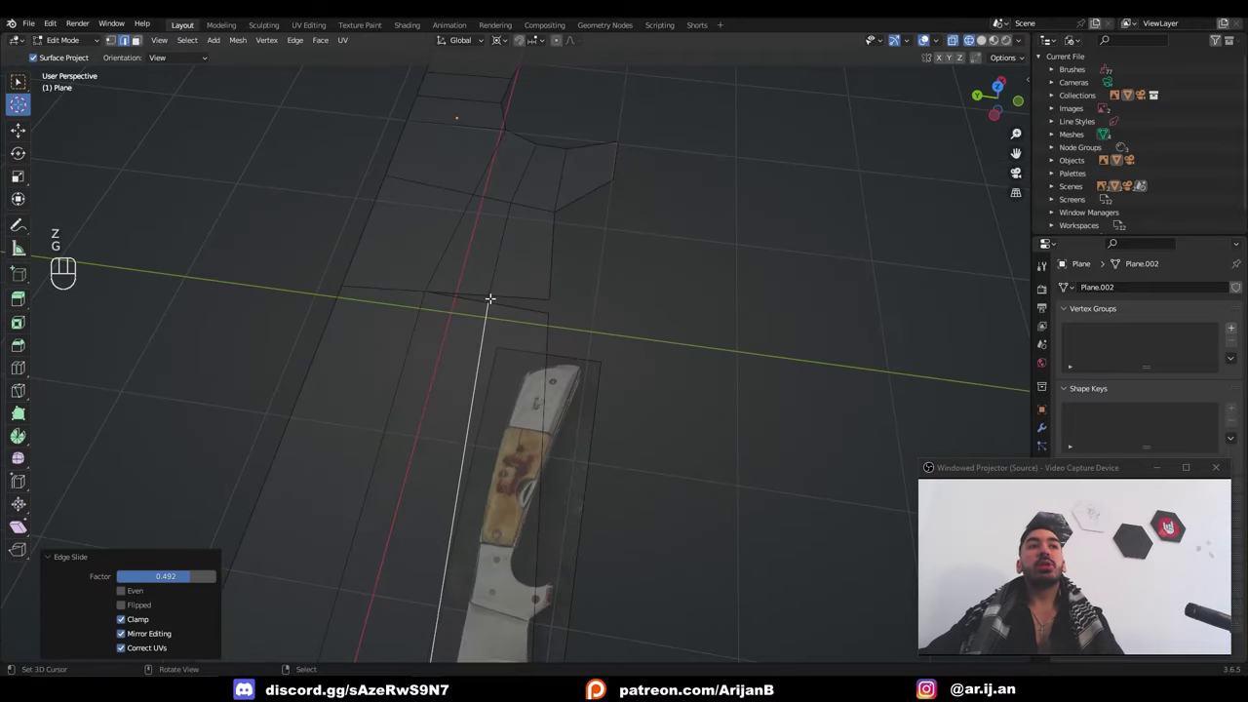
# In top view, slide the blade's tip vertex slightly inward from the reference tip
pyautogui.press('KP_7')
pyautogui.press('1')
pyautogui.press('a')
pyautogui.press('a')
pyautogui.press('2')
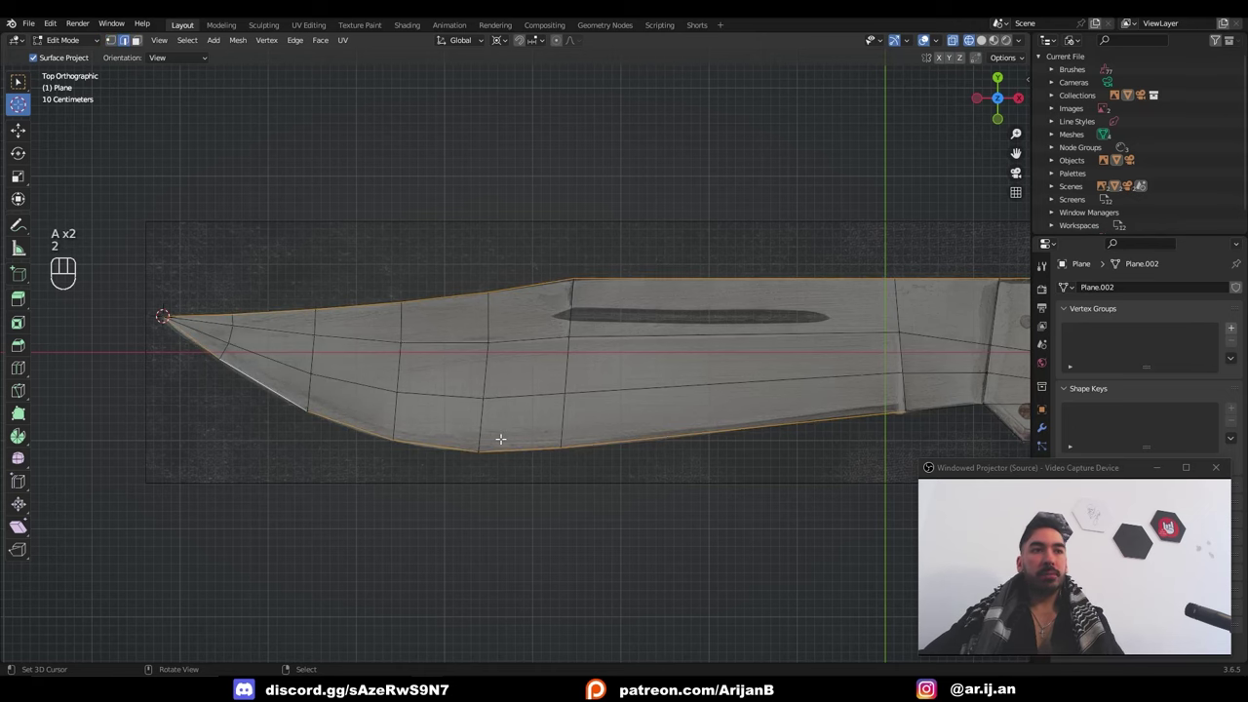
pyautogui.press('KP_Decimal')
pyautogui.press('g')
pyautogui.press('g')
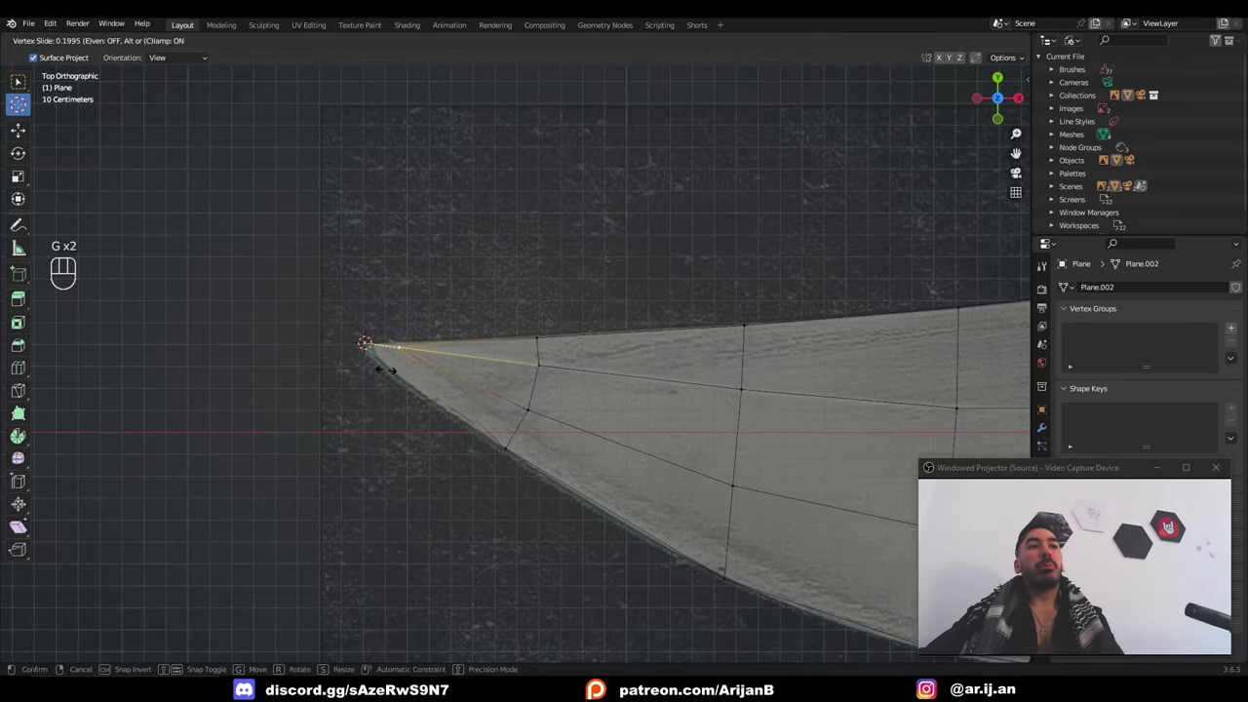
pyautogui.click(386, 369)
# Edge-slide the blade's lower edge inward from the reference outline to leave room for a sharpened strip
pyautogui.hotkey('ctrl', 'z')
pyautogui.hotkey('ctrl', 'z')
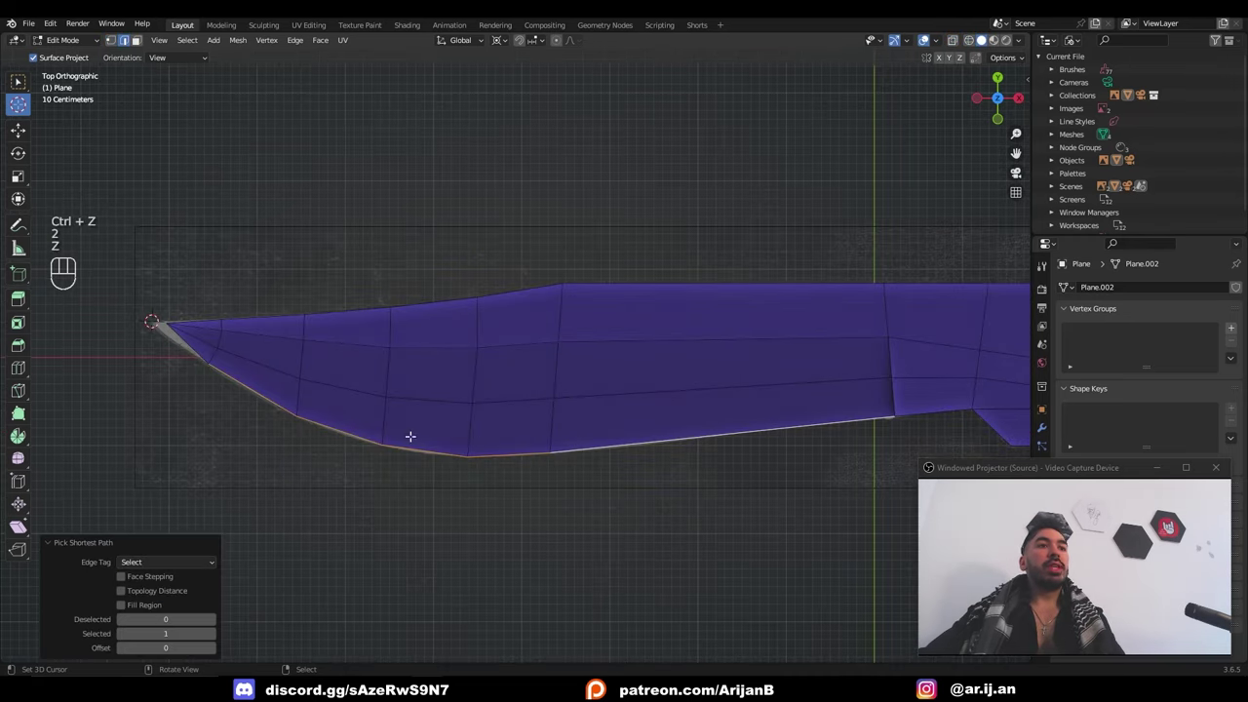
pyautogui.scroll(3, 563, 387)
pyautogui.moveTo(336, 410)
pyautogui.keyDown('shift'); pyautogui.mouseDown(button='middle')
pyautogui.moveTo(563, 388)
pyautogui.moveTo(509, 403)
pyautogui.mouseUp(button='middle'); pyautogui.keyUp('shift')
pyautogui.hotkey('shift', 'z')
pyautogui.hotkey('ctrl', 'z')
pyautogui.press('g')
pyautogui.press('g')
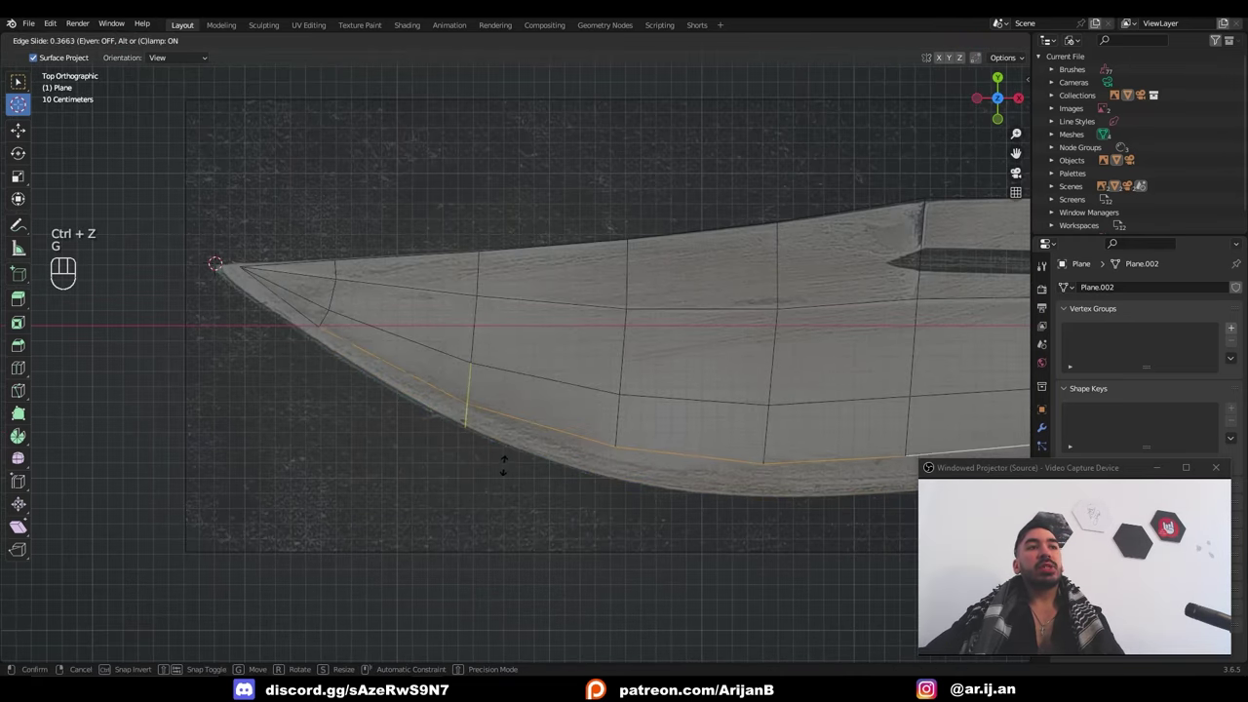
pyautogui.click(504, 464)
# Move the inset lower edge's vertices along Y so they follow the bevel line in the reference
pyautogui.press('1')
pyautogui.keyDown('shift'); pyautogui.moveTo(802, 427); pyautogui.dragTo(506, 389, button='middle'); pyautogui.keyUp('shift')
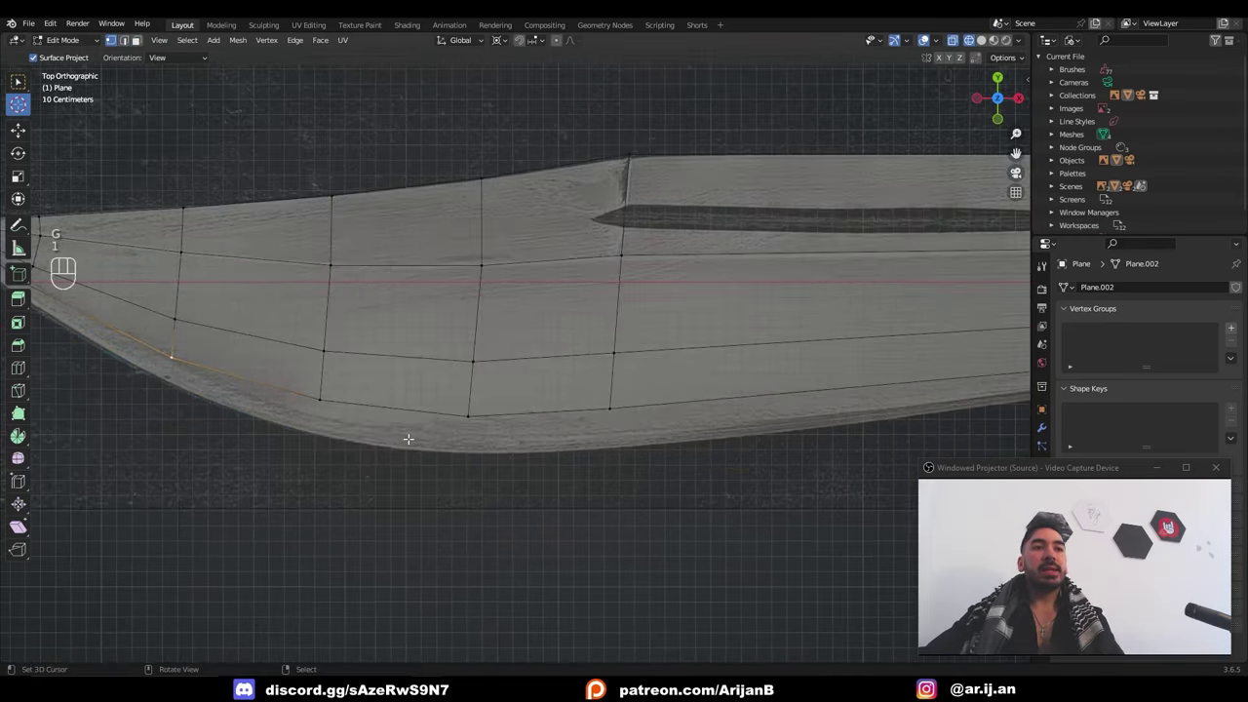
pyautogui.scroll(-3, 628, 447)
pyautogui.keyDown('shift'); pyautogui.moveTo(628, 446); pyautogui.dragTo(615, 435, button='middle'); pyautogui.keyUp('shift')
pyautogui.press('g')
pyautogui.middleClick(591, 437)
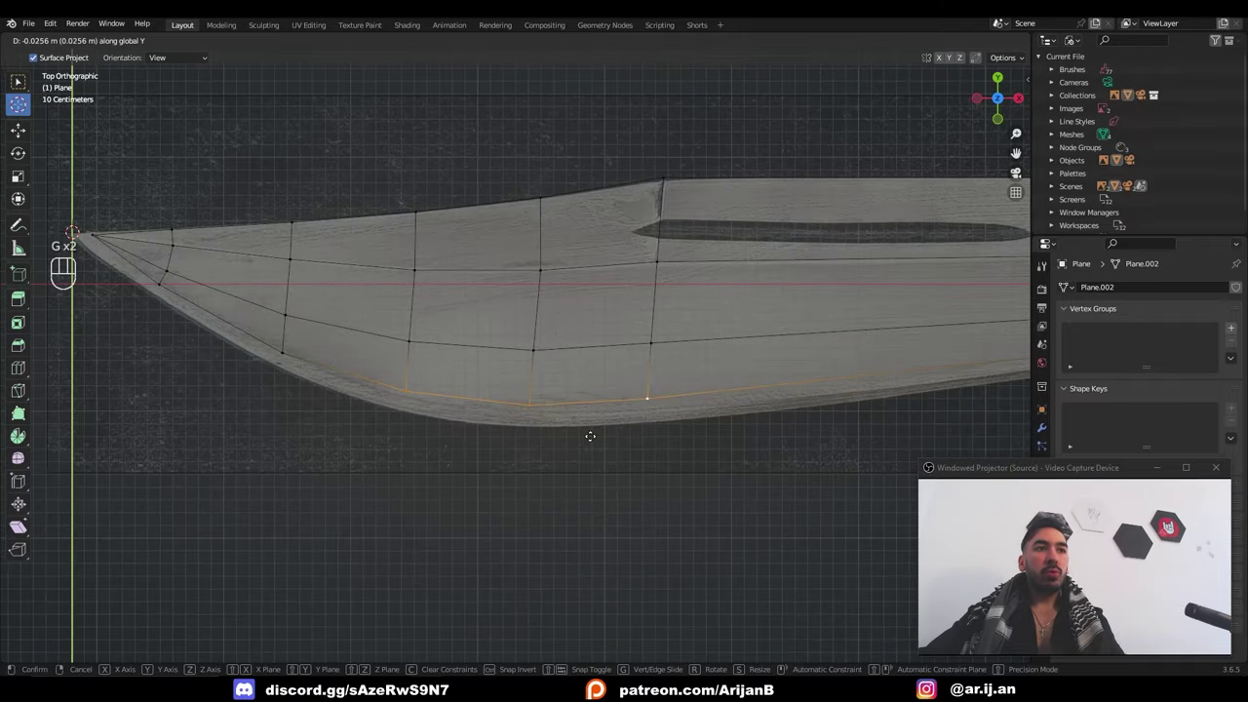
pyautogui.click(591, 444)
pyautogui.keyDown('shift'); pyautogui.rightClick(410, 396); pyautogui.keyUp('shift')
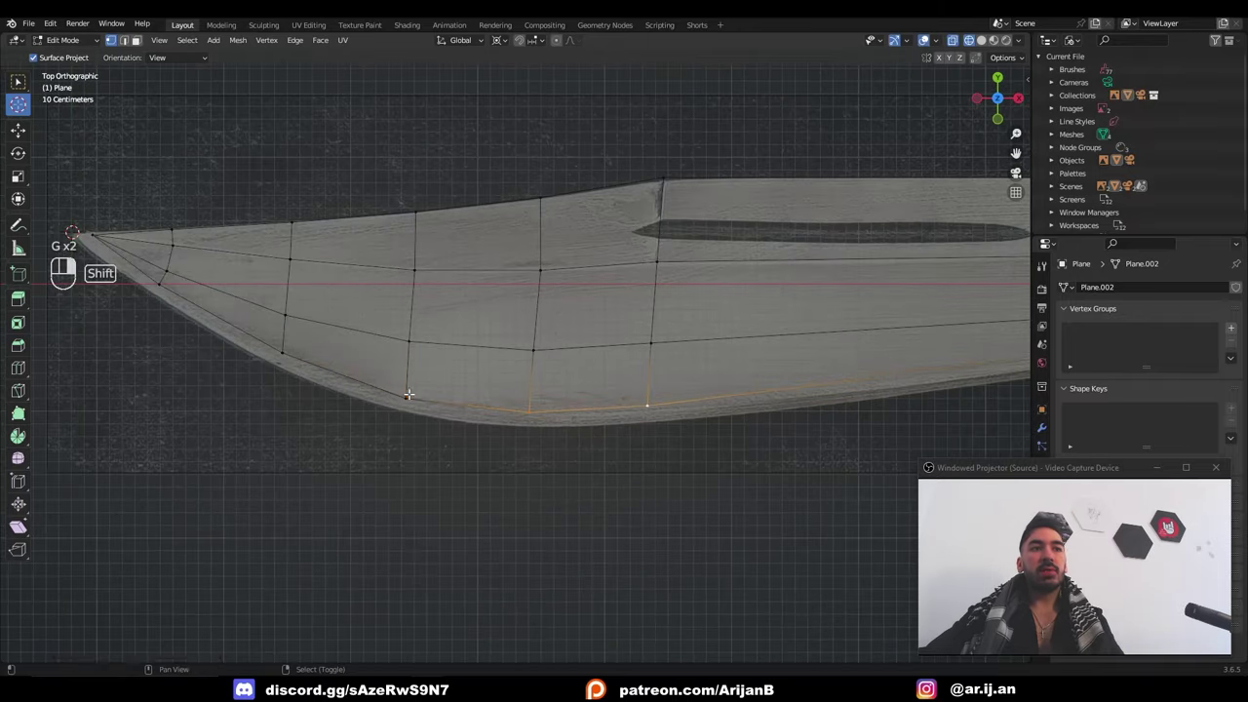
pyautogui.press('g')
pyautogui.middleClick(413, 398)
pyautogui.click(416, 398)
pyautogui.rightClick(414, 395)
pyautogui.press('g')
pyautogui.press('g')
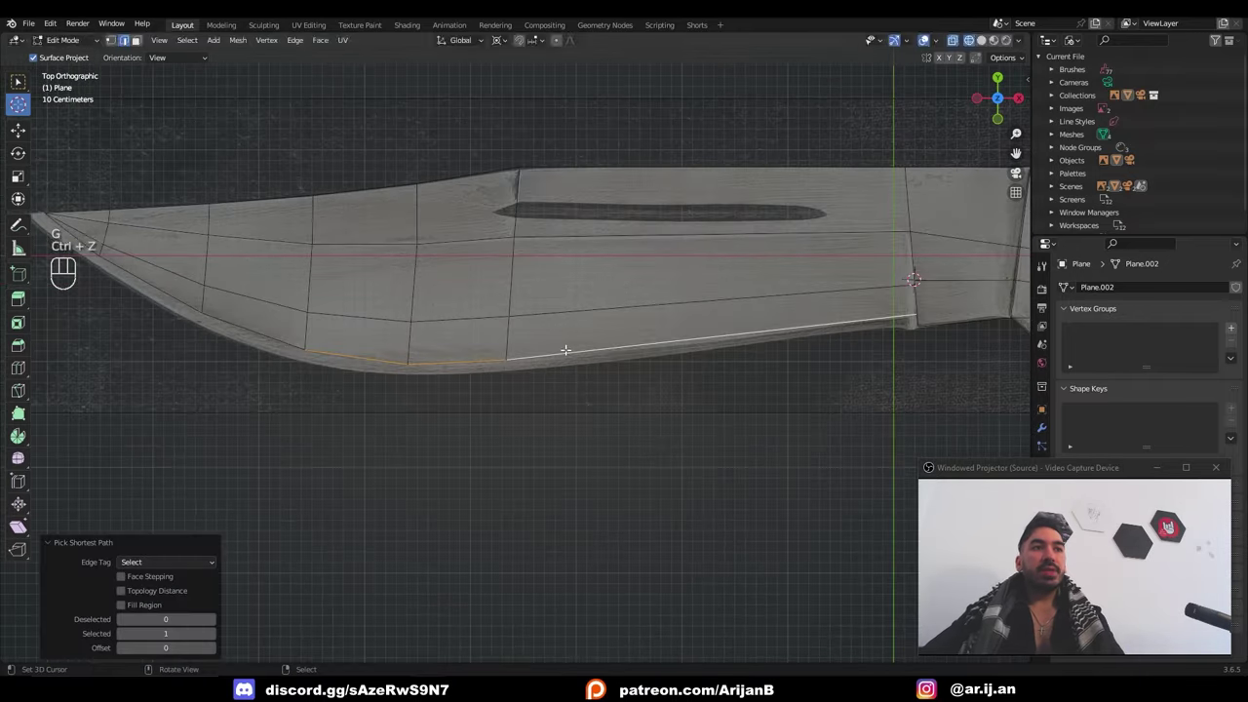
# Extrude the inset lower edge from belly to blade base and move it -0.10445 m along Y onto the reference outline
pyautogui.press('e')
pyautogui.rightClick(562, 329)
pyautogui.press('g')
pyautogui.middleClick(563, 331)
pyautogui.click(566, 347)
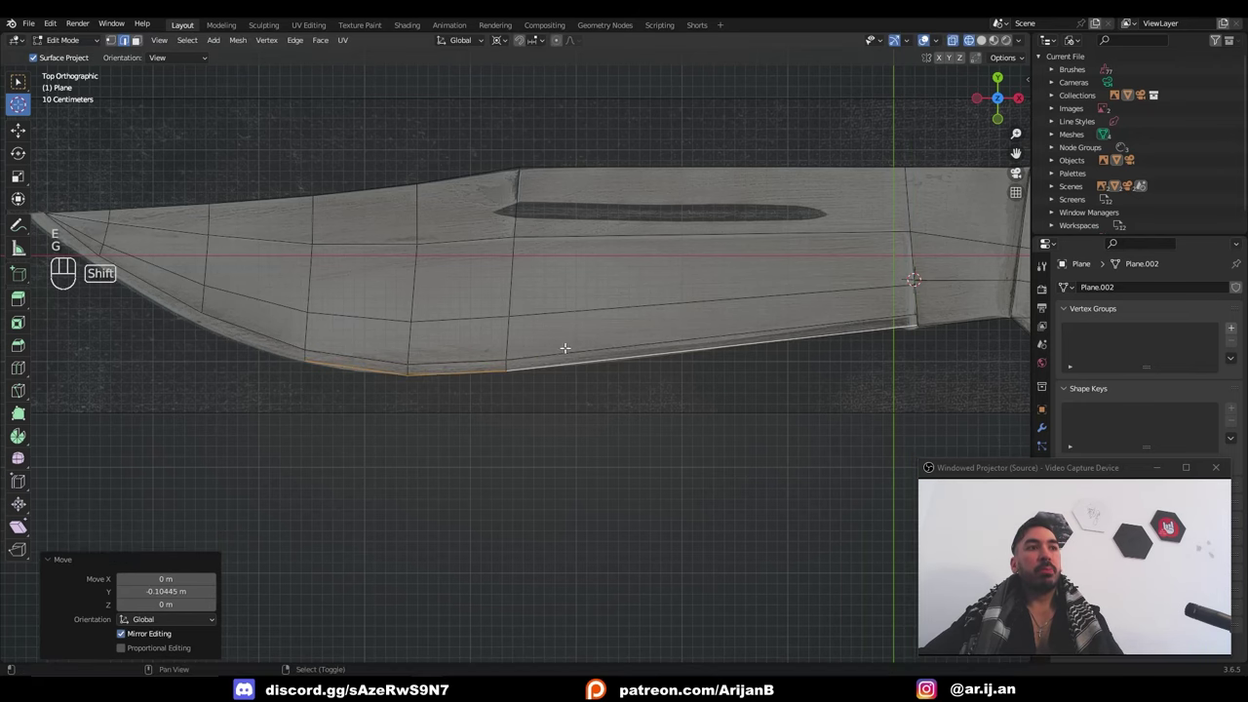
# Extrude the rest of the sharpened strip toward the tip and fit its vertices to the reference outline
pyautogui.keyDown('shift'); pyautogui.moveTo(345, 361); pyautogui.dragTo(490, 364, button='middle'); pyautogui.keyUp('shift')
pyautogui.scroll(1, 490, 364)
pyautogui.press('1')
pyautogui.rightClick(438, 368)
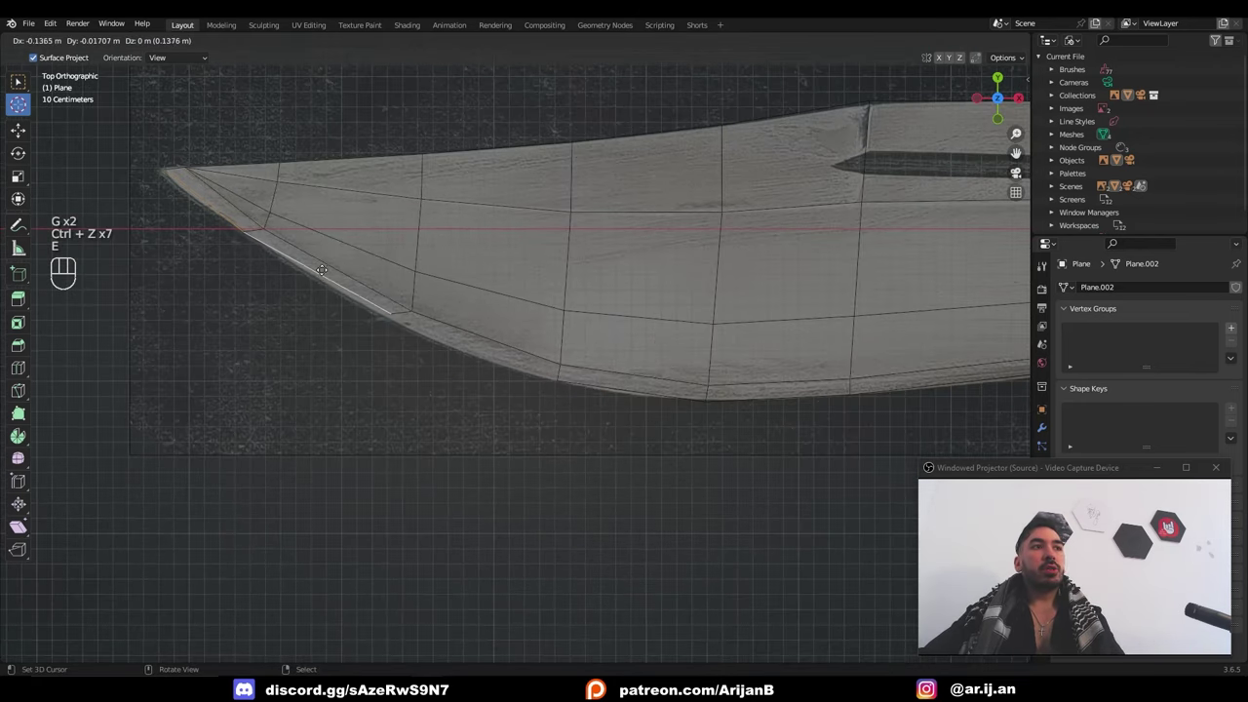
pyautogui.click(314, 274)
pyautogui.press('2')
pyautogui.press('g')
pyautogui.keyDown('shift'); pyautogui.click(402, 347); pyautogui.keyUp('shift')
pyautogui.press('1')
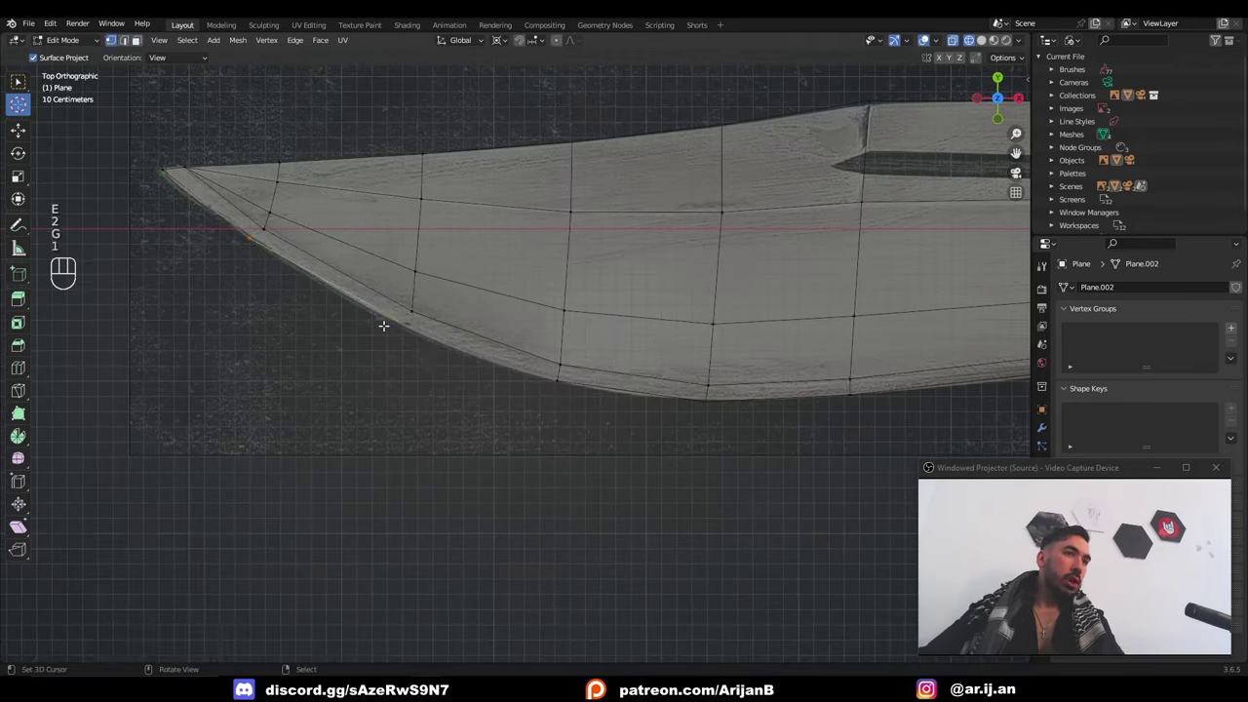
# Save the file and move the sharpened strip's outer edge along Z
pyautogui.hotkey('ctrl', 's')
pyautogui.press('Tab')
pyautogui.press('2')
pyautogui.moveTo(383, 326); pyautogui.dragTo(563, 336, button='middle')
pyautogui.moveTo(548, 279); pyautogui.dragTo(558, 310, button='middle')
pyautogui.press('g')
pyautogui.press('z')
pyautogui.click(573, 296)
pyautogui.press('Tab')
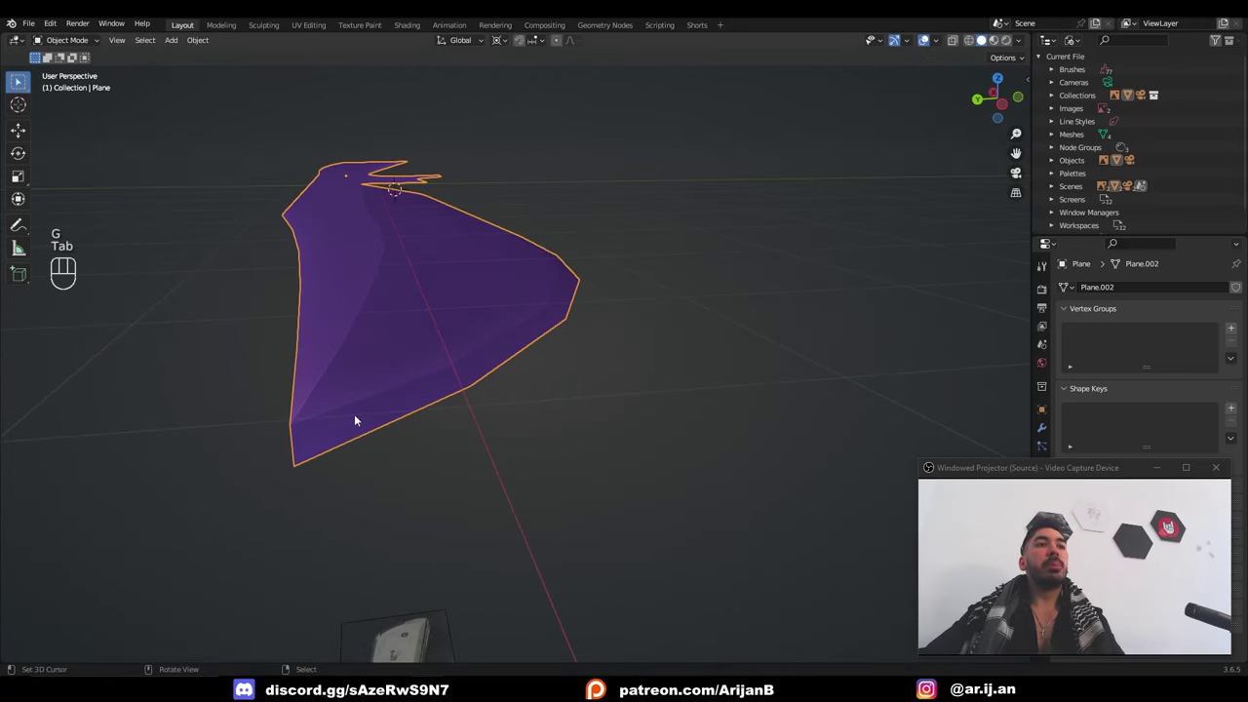
# Snap the 3D cursor to the selection on the blade's flat spine strip
pyautogui.moveTo(354, 420); pyautogui.dragTo(595, 307, button='middle')
pyautogui.press('Tab')
pyautogui.press('3')
pyautogui.hotkey('shift', 's')
pyautogui.click(523, 325)
pyautogui.press('Tab')
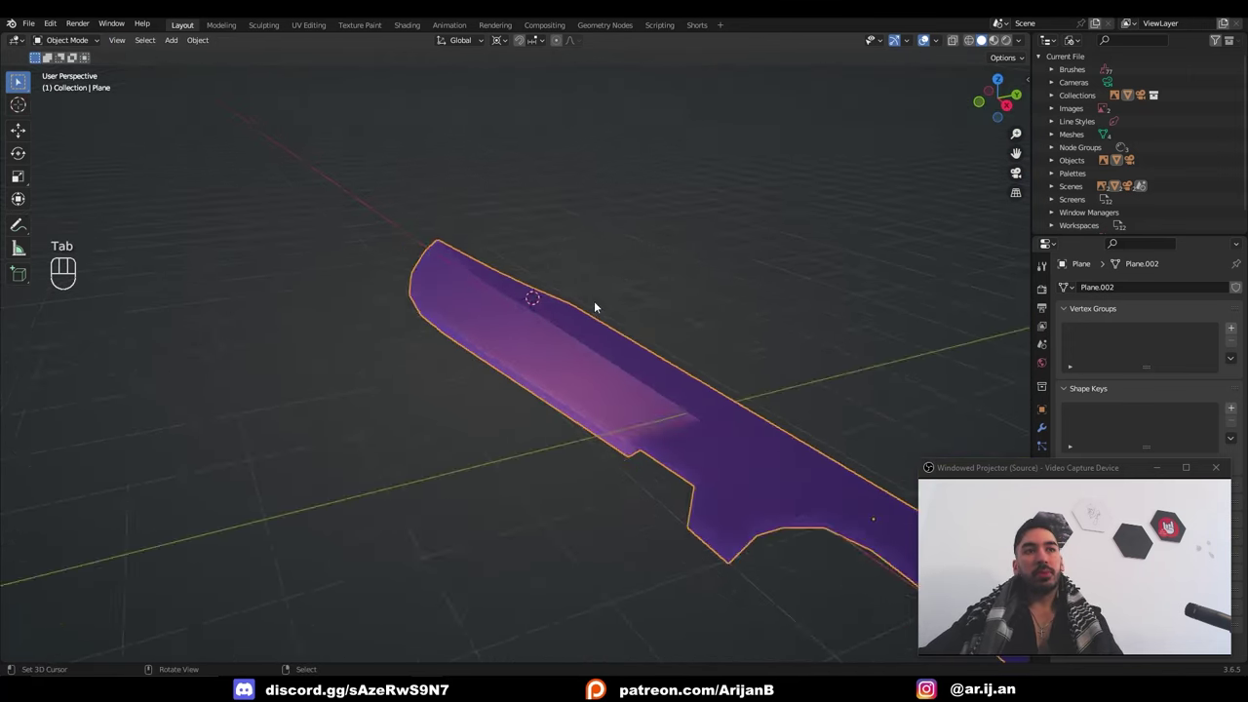
# Circle-select all sloped lower faces of the blade and scale them along Z about the 3D cursor
pyautogui.press('Tab')
pyautogui.press('a')
pyautogui.press('a')
pyautogui.press('c')
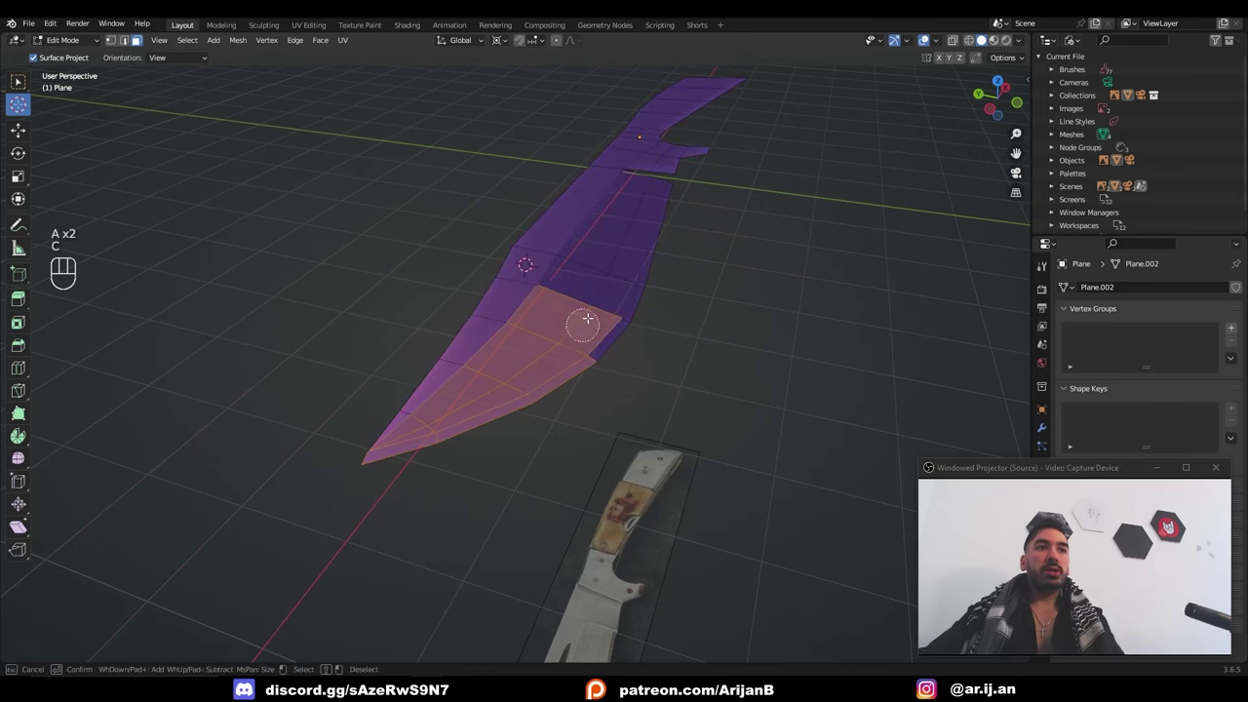
pyautogui.moveTo(588, 318); pyautogui.dragTo(638, 269)
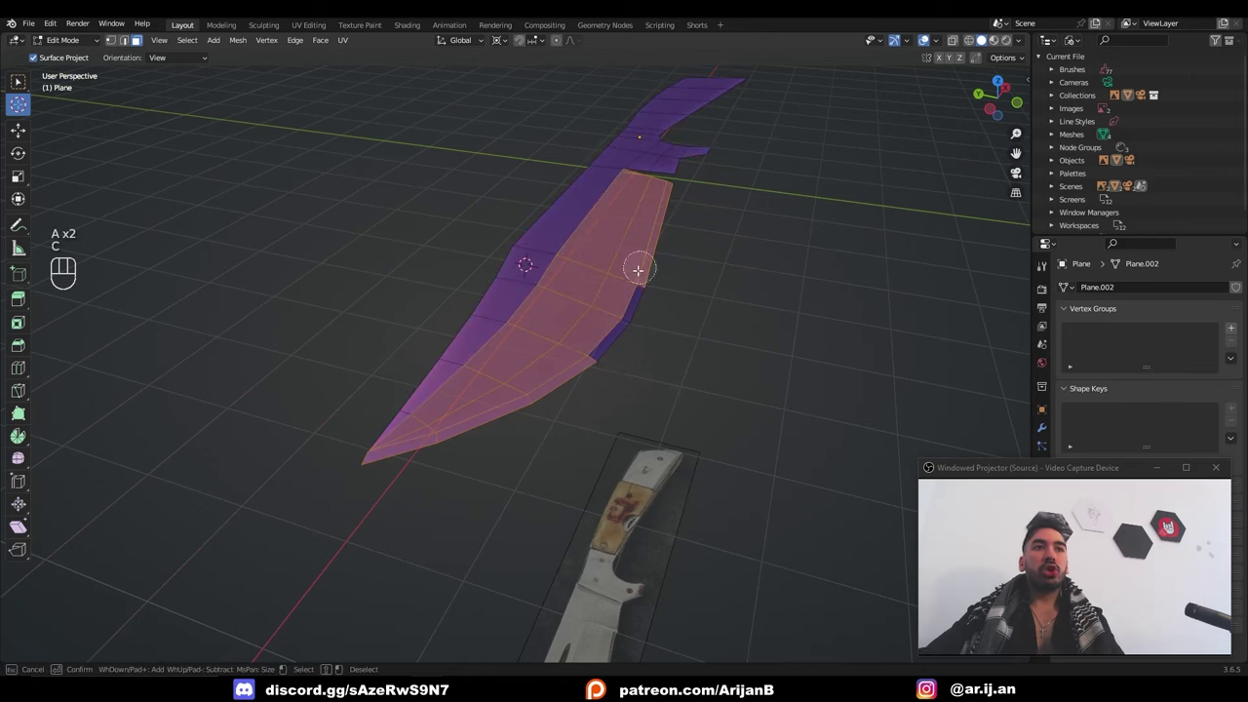
pyautogui.moveTo(584, 367); pyautogui.dragTo(639, 307, button='middle')
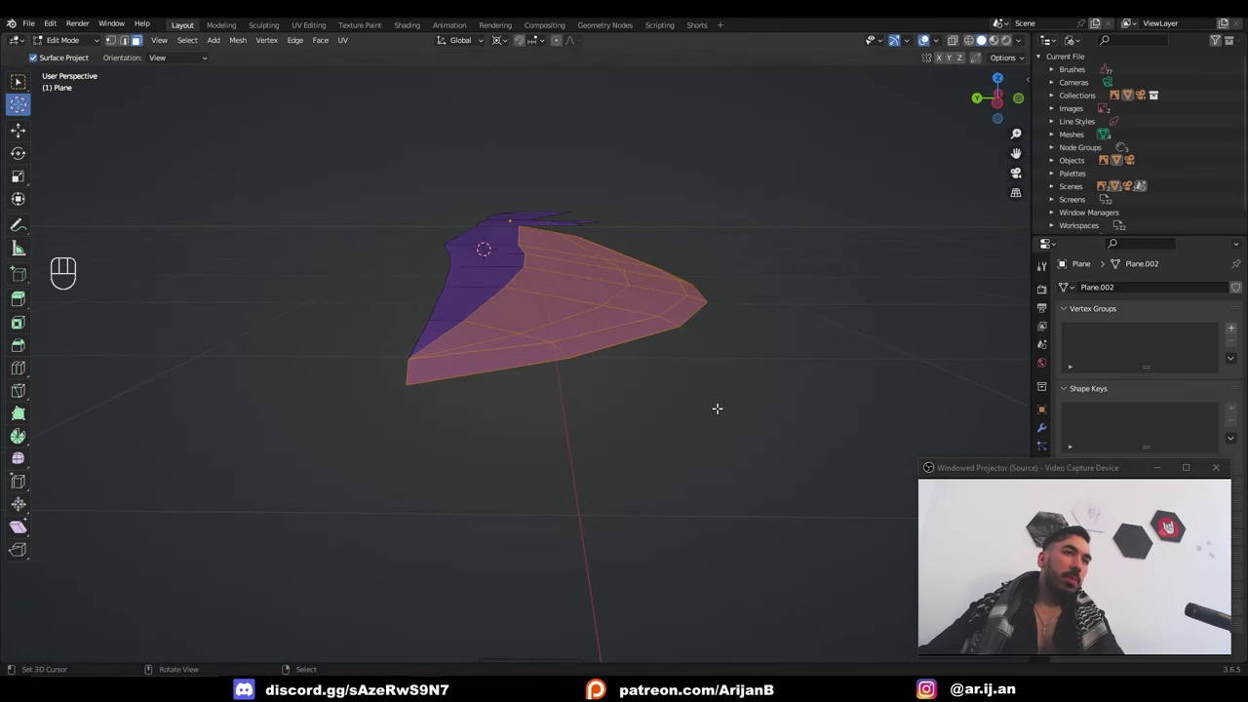
pyautogui.press('s')
pyautogui.press('z')
pyautogui.click(569, 334)
# Refine the slope of the selected lower blade faces with a Z scale of 0.992
pyautogui.press('Tab')
pyautogui.moveTo(568, 334); pyautogui.dragTo(730, 482, button='middle')
pyautogui.scroll(5, 624, 434)
pyautogui.press('Tab')
pyautogui.press('s')
pyautogui.press('z')
pyautogui.click(597, 417)
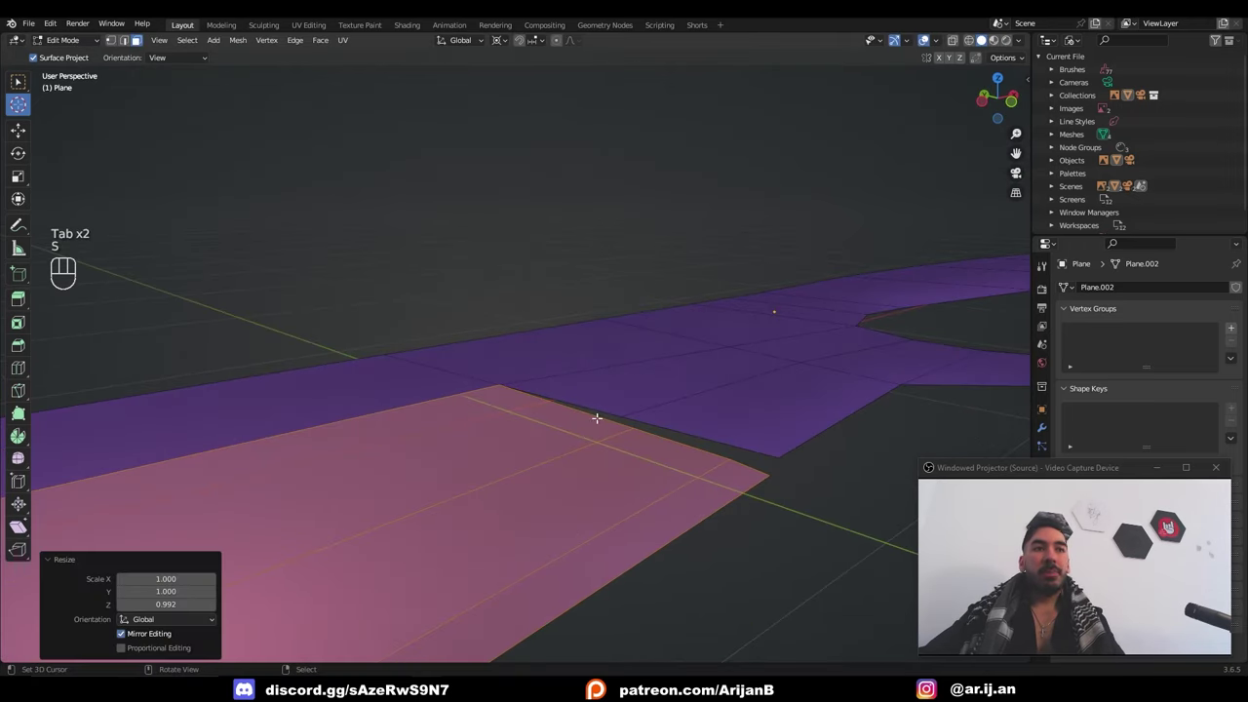
# Slide the bottom corner vertex at the blade base along the cutting edge to match the reference
pyautogui.moveTo(586, 419); pyautogui.dragTo(774, 410, button='middle')
pyautogui.press('g')
pyautogui.press('g')
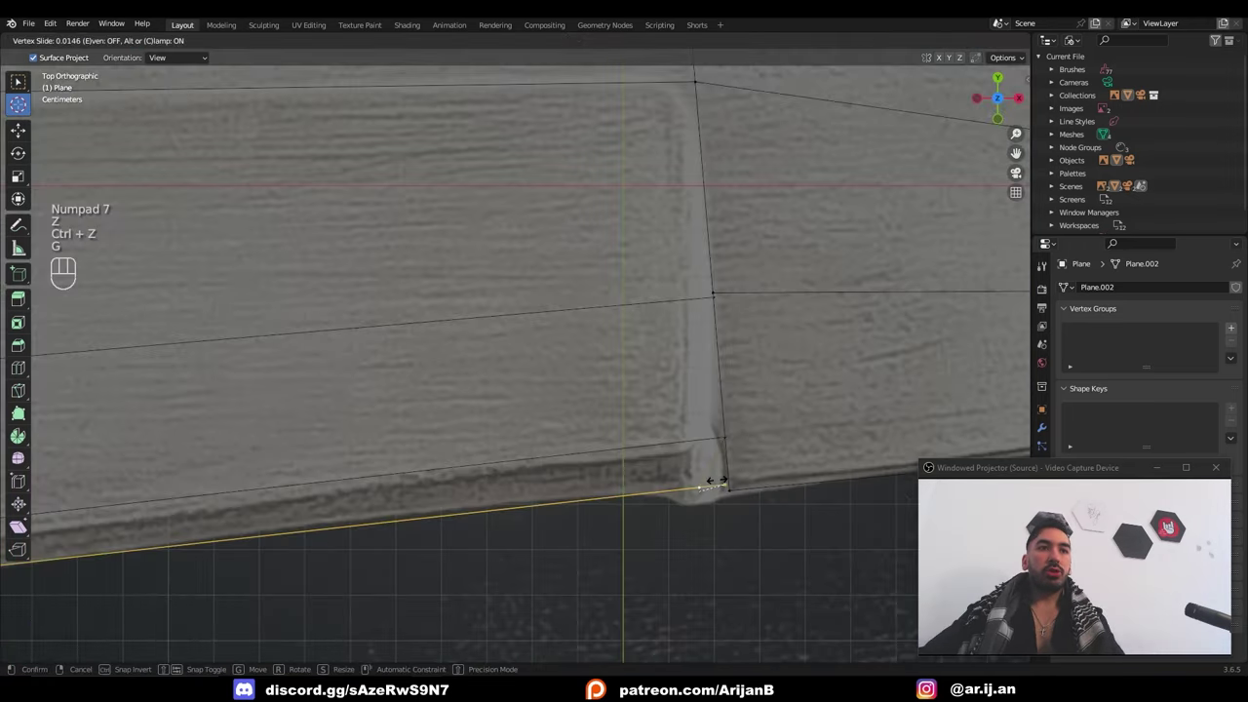
pyautogui.click(702, 481)
pyautogui.keyDown('shift'); pyautogui.moveTo(696, 378); pyautogui.dragTo(694, 415, button='middle'); pyautogui.keyUp('shift')
pyautogui.scroll(-4, 694, 415)
# Apply a LoopTools operation to the selected vertices along the blade base
pyautogui.press('w')
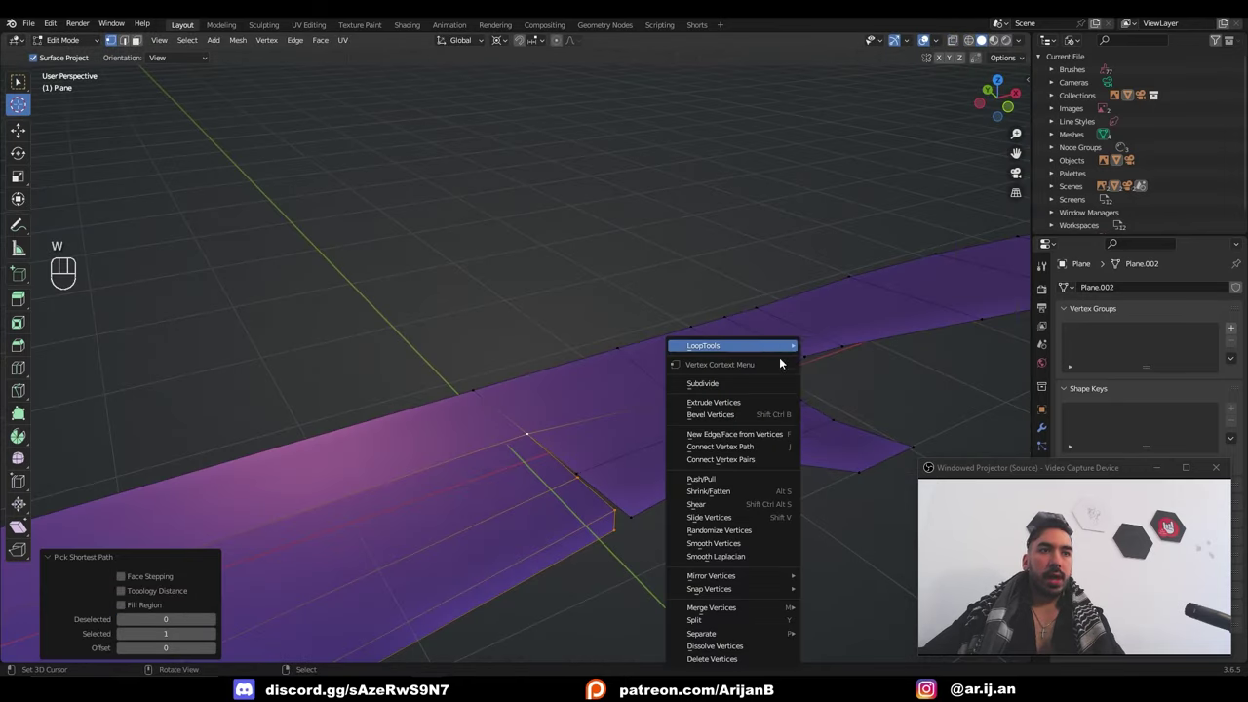
pyautogui.moveTo(768, 351)
pyautogui.click(823, 396)
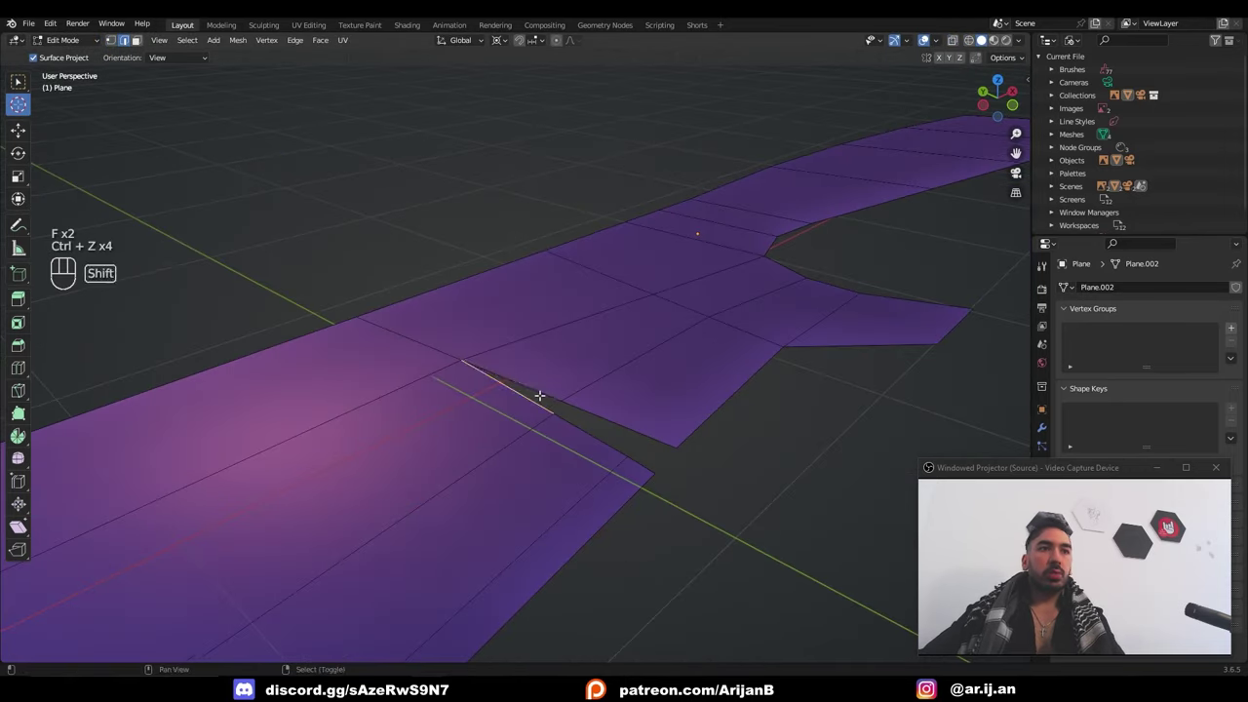
# Slide the blade base's bottom corner vertex along the cutting edge and fill the remaining gap to the bolster with faces
pyautogui.press('1')
pyautogui.press('g')
pyautogui.press('g')
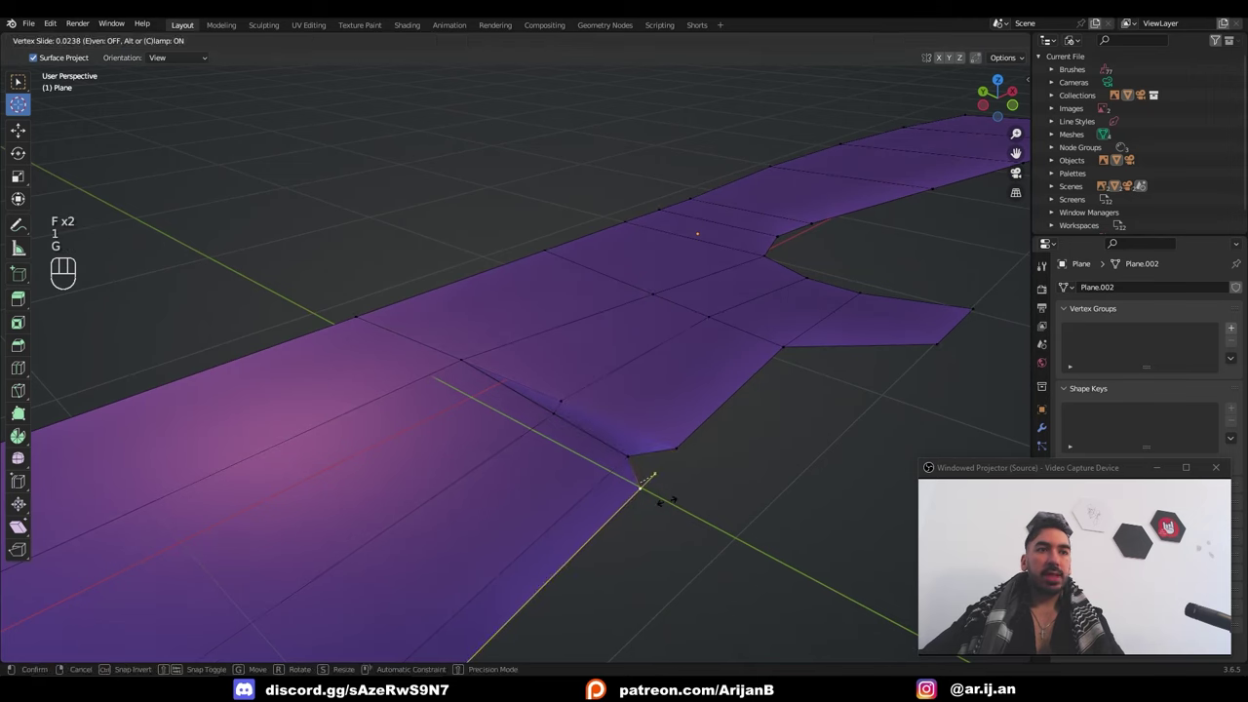
pyautogui.click(668, 500)
pyautogui.keyDown('shift'); pyautogui.rightClick(663, 522); pyautogui.keyUp('shift')
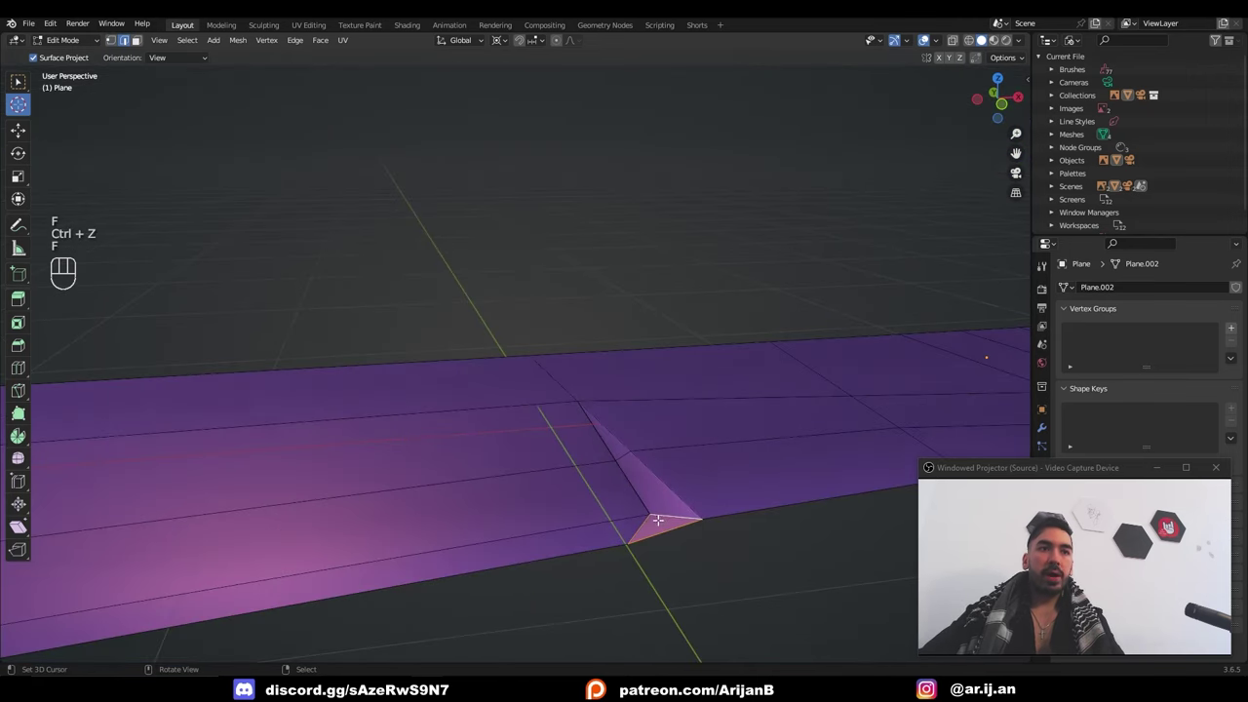
# Place the 3D cursor on the blade base's bottom corner vertex and extrude the whole knife mesh in place, scaled -1 along Z
pyautogui.hotkey('shift', 's')
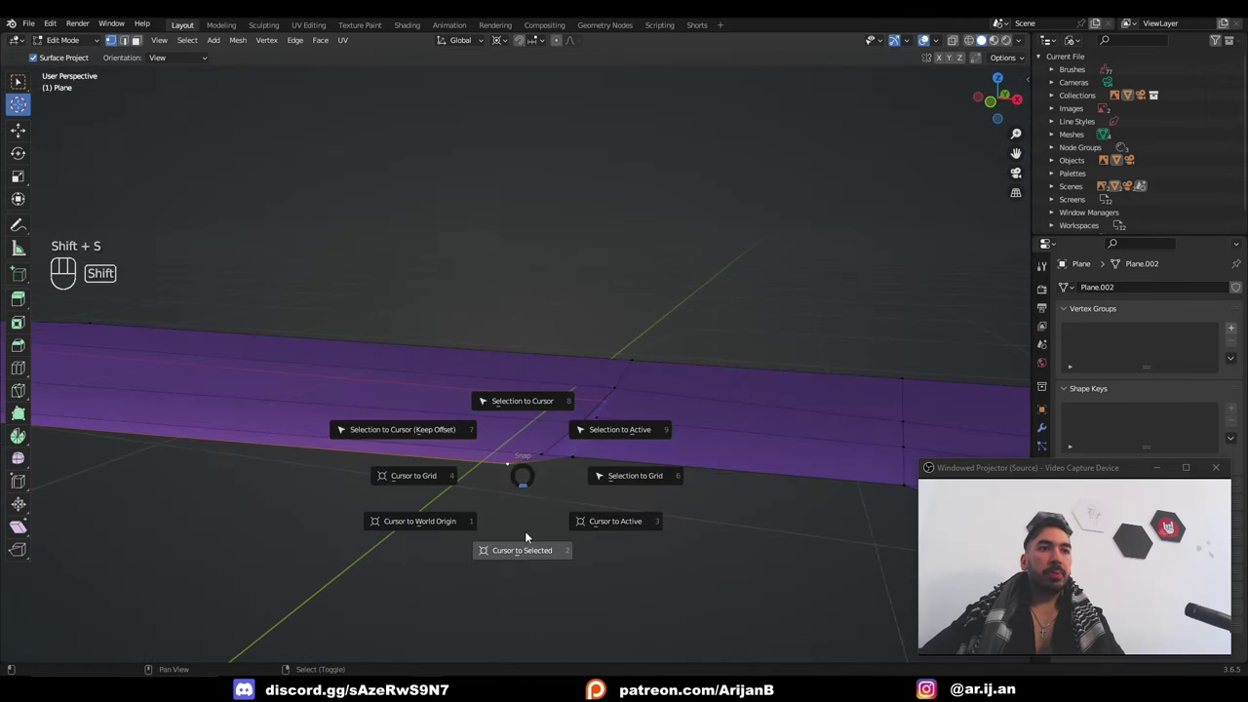
pyautogui.click(526, 540)
pyautogui.moveTo(659, 442); pyautogui.dragTo(654, 478, button='middle')
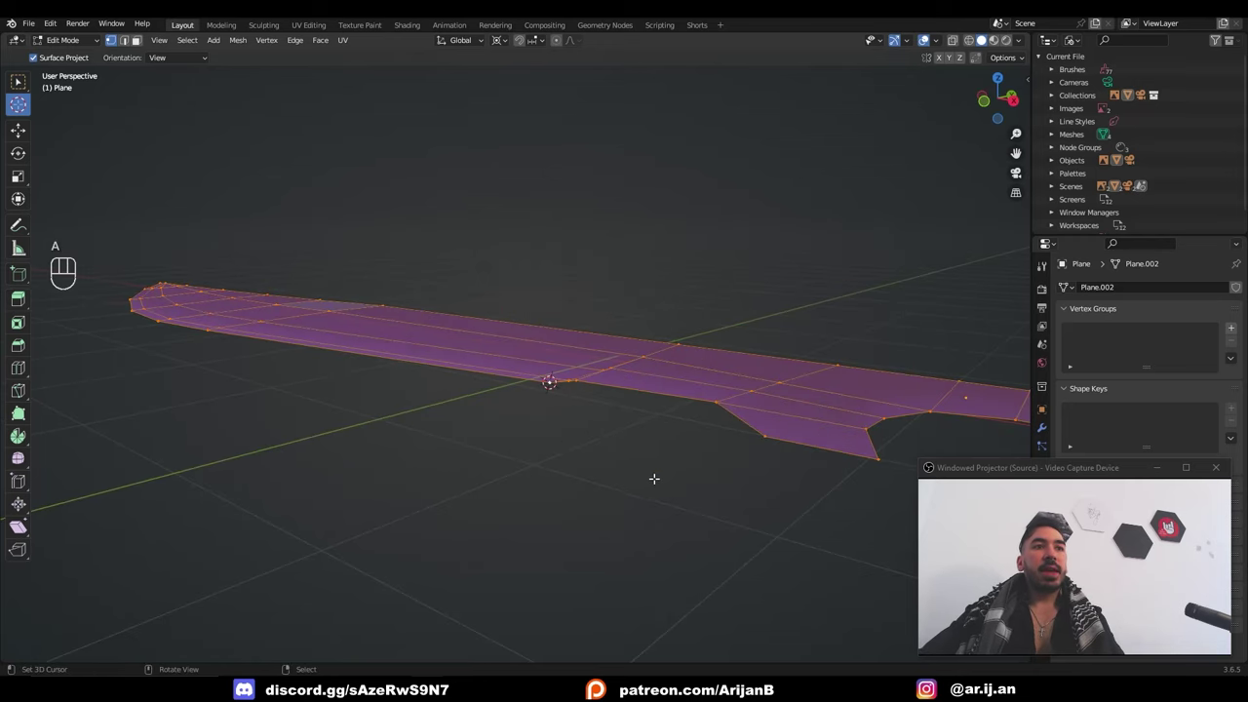
pyautogui.press('a')
pyautogui.press('e')
pyautogui.rightClick(680, 465)
pyautogui.write('s')
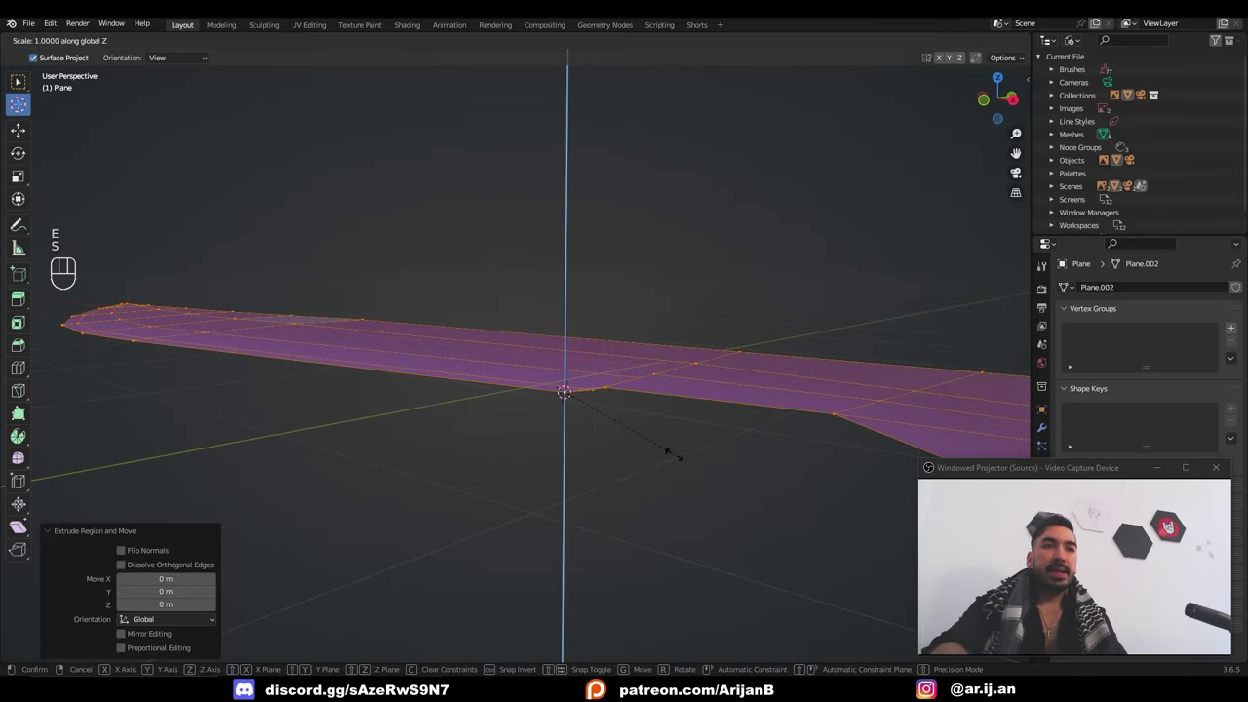
pyautogui.write('-1')
pyautogui.press('Return')
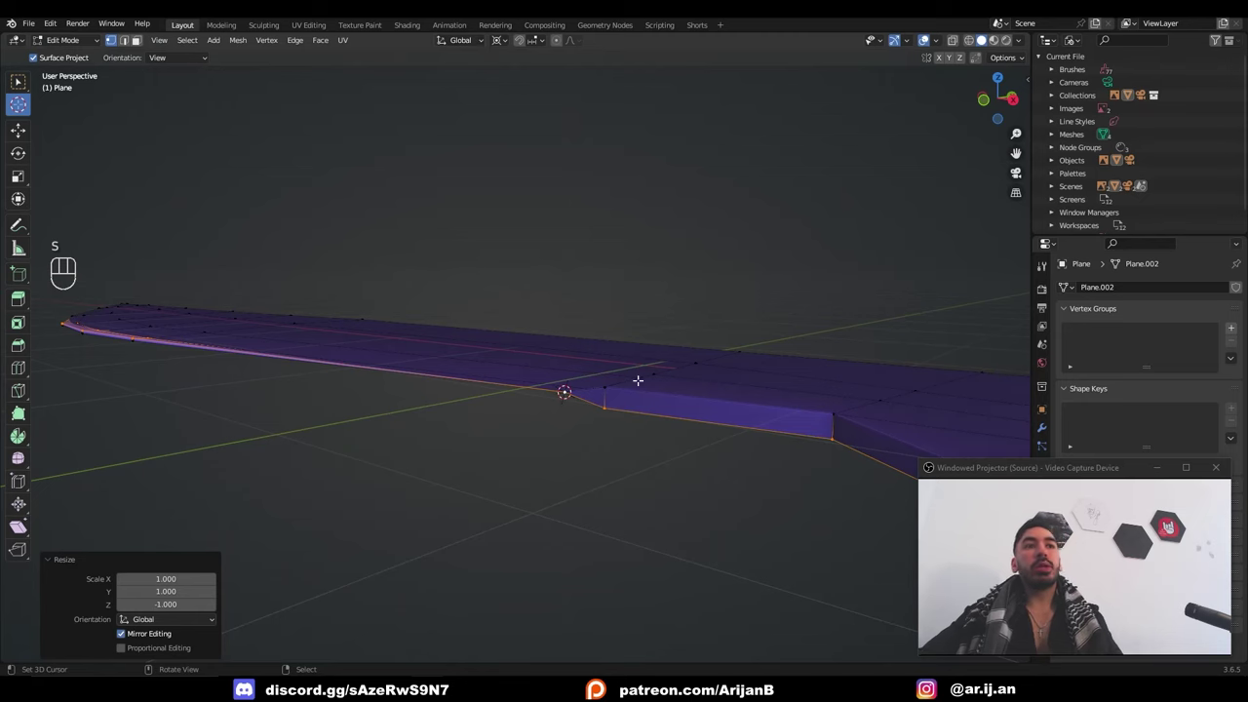
pyautogui.moveTo(638, 381); pyautogui.dragTo(693, 438, button='middle')
# Recalculate the normals of the whole knife mesh and merge its overlapping vertices by distance
pyautogui.press('z')
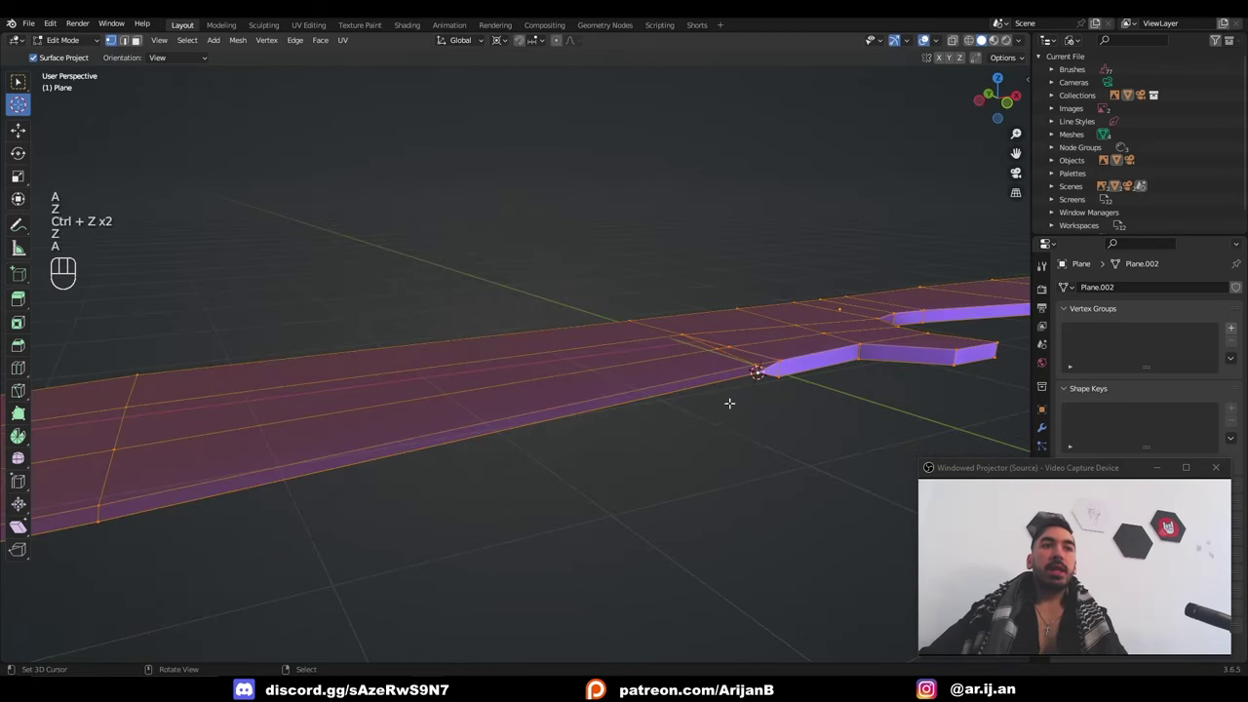
pyautogui.press('a')
pyautogui.moveTo(730, 404)
pyautogui.mouseDown(button='middle')
pyautogui.moveTo(465, 490)
pyautogui.moveTo(487, 460)
pyautogui.moveTo(426, 490)
pyautogui.moveTo(343, 371)
pyautogui.moveTo(535, 409)
pyautogui.moveTo(654, 412)
pyautogui.mouseUp(button='middle')
pyautogui.press('a')
pyautogui.hotkey('shift', 'n')
pyautogui.press('z')
pyautogui.press('a')
pyautogui.press('z')
pyautogui.scroll(2, 683, 385)
pyautogui.press('m')
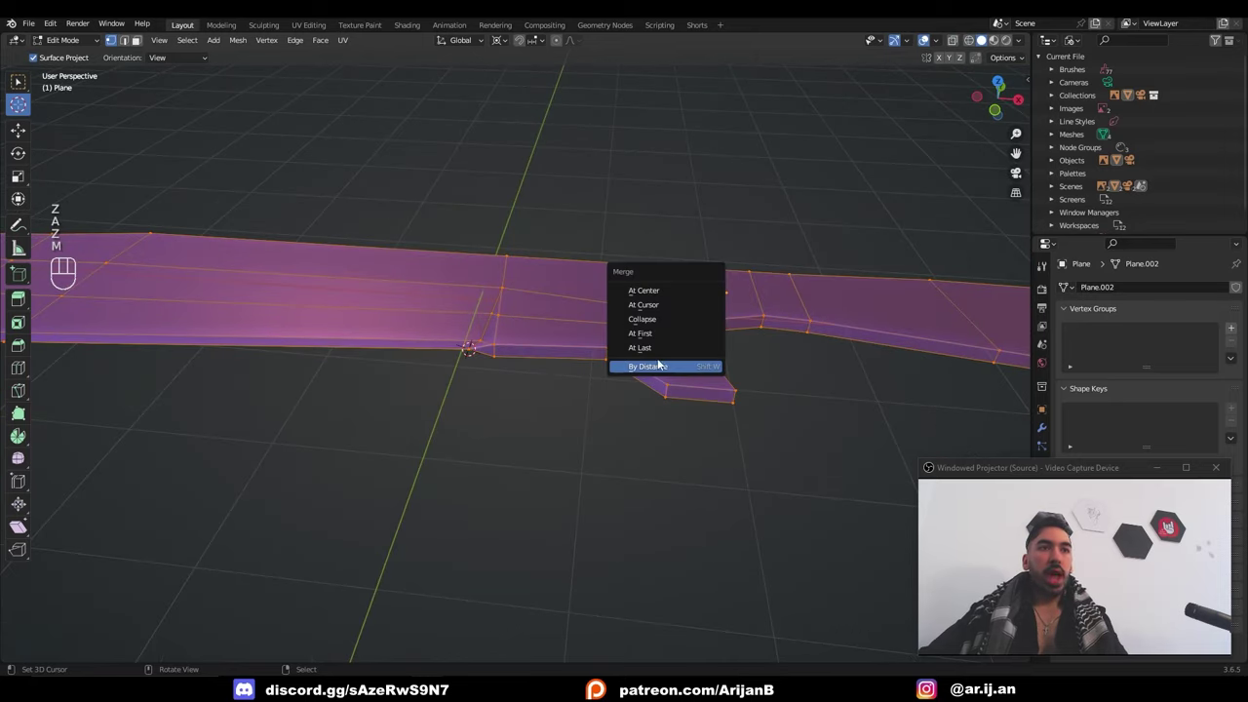
pyautogui.click(658, 365)
pyautogui.moveTo(585, 389); pyautogui.dragTo(652, 395, button='middle')
pyautogui.scroll(-2, 652, 396)
# Return to Object Mode and save the knife file
pyautogui.press('Tab')
pyautogui.moveTo(458, 346); pyautogui.dragTo(490, 373, button='middle')
pyautogui.hotkey('ctrl', 's')
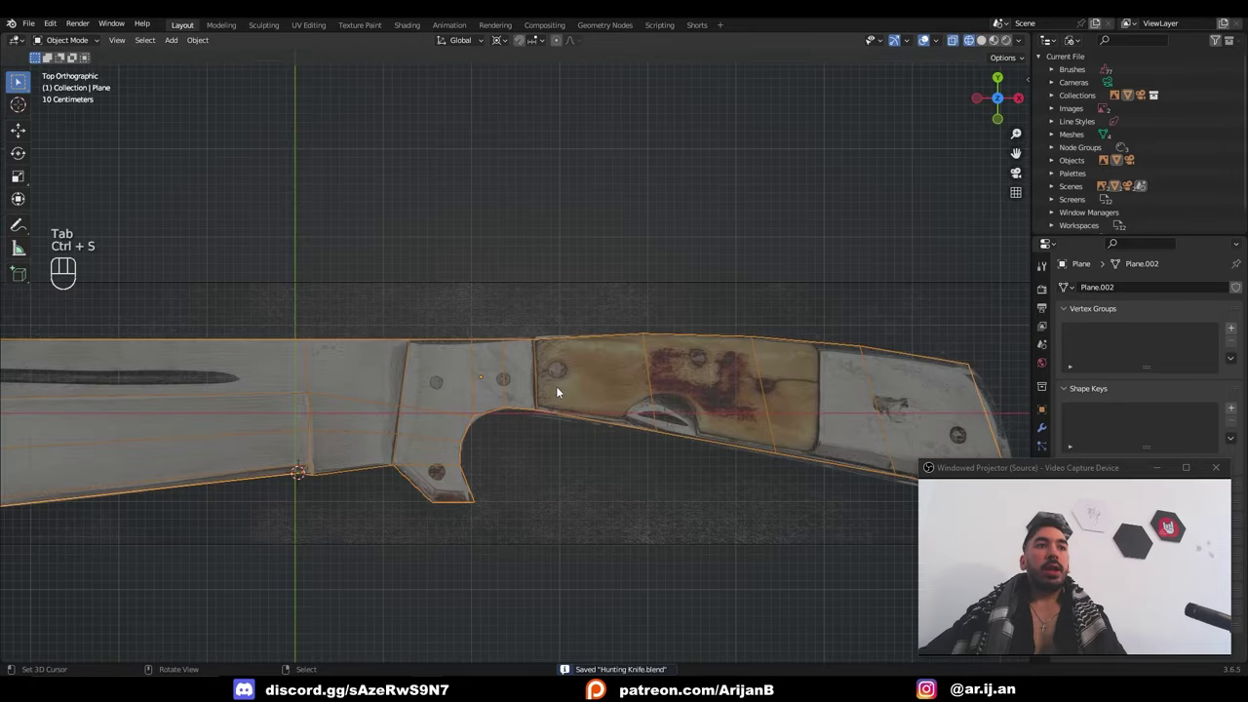
pyautogui.scroll(-3, 576, 375)
pyautogui.press('z')
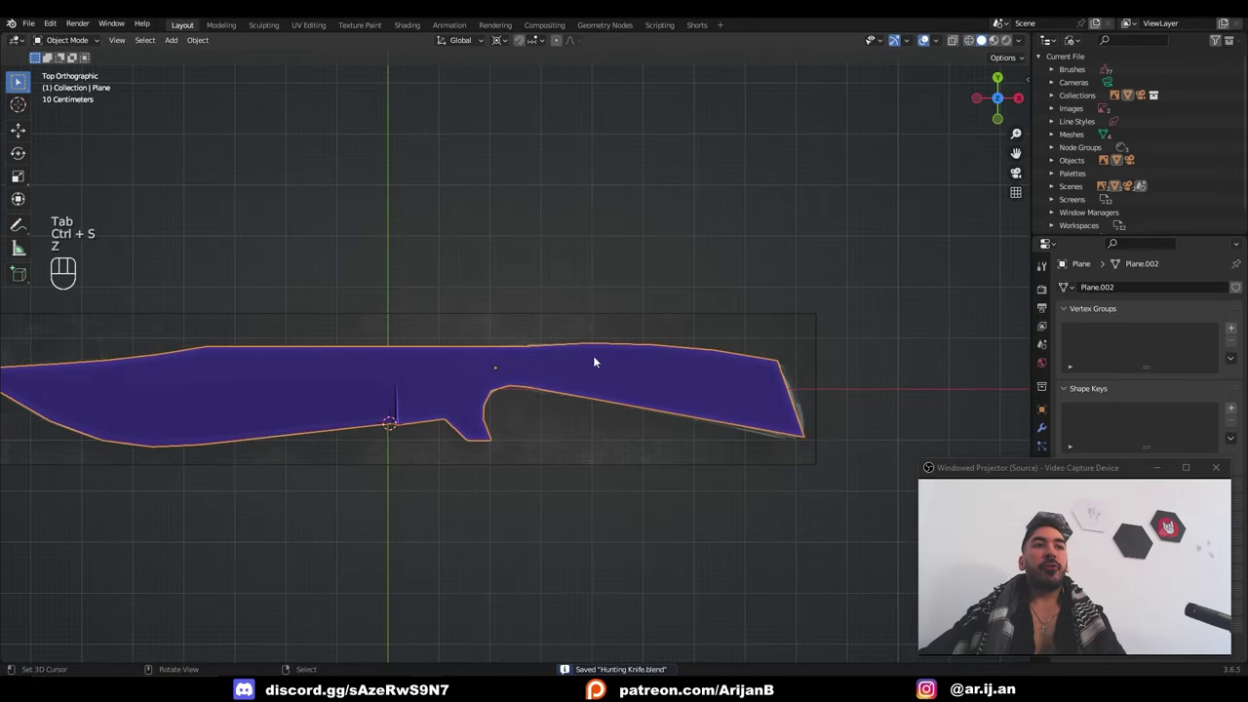
# Duplicate the bolster's top faces in place and separate the copy into its own object
pyautogui.press('z')
pyautogui.scroll(2, 761, 407)
pyautogui.press('Tab')
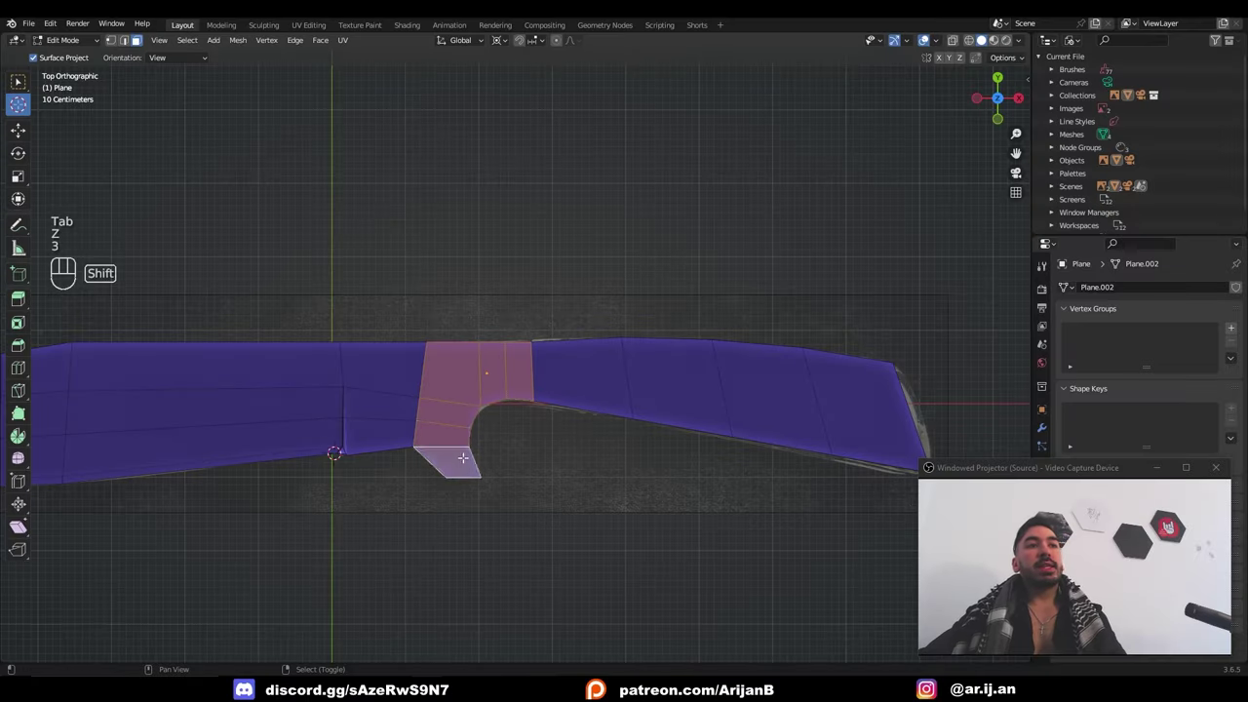
pyautogui.press('z')
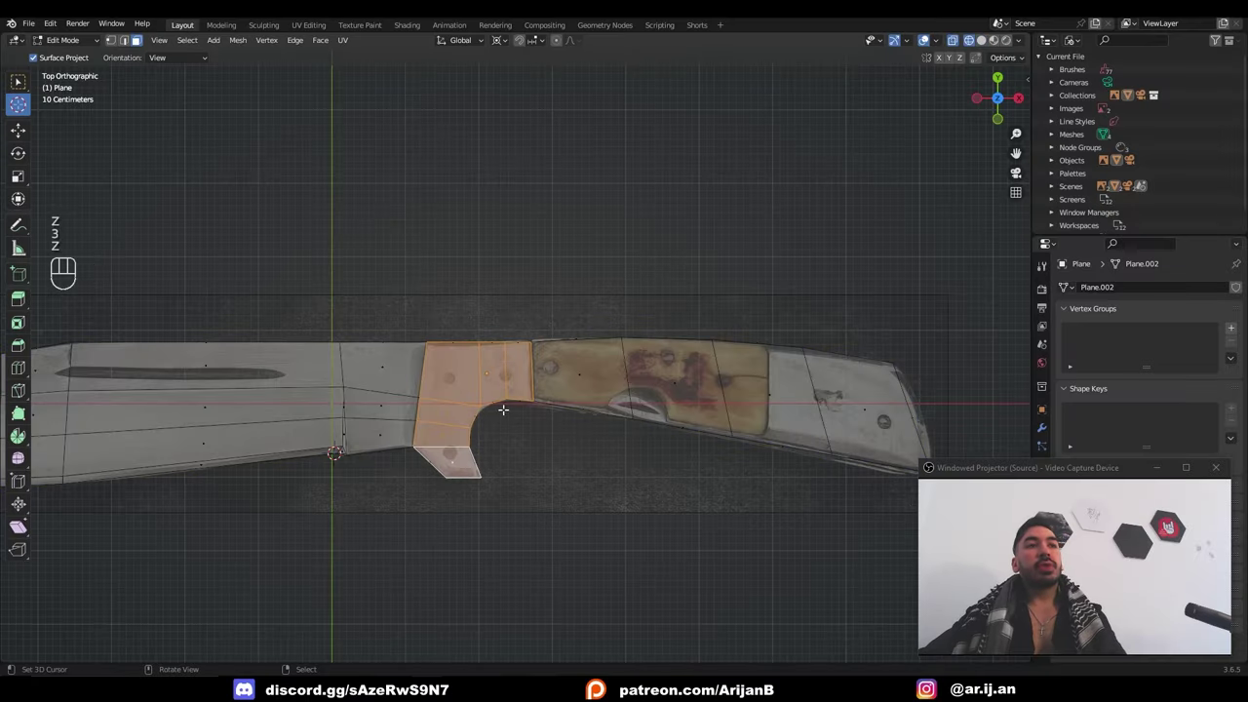
pyautogui.press('z')
pyautogui.moveTo(462, 457); pyautogui.dragTo(552, 332, button='middle')
pyautogui.hotkey('shift', 'd')
pyautogui.rightClick(641, 370)
pyautogui.click(642, 372)
pyautogui.press('Tab')
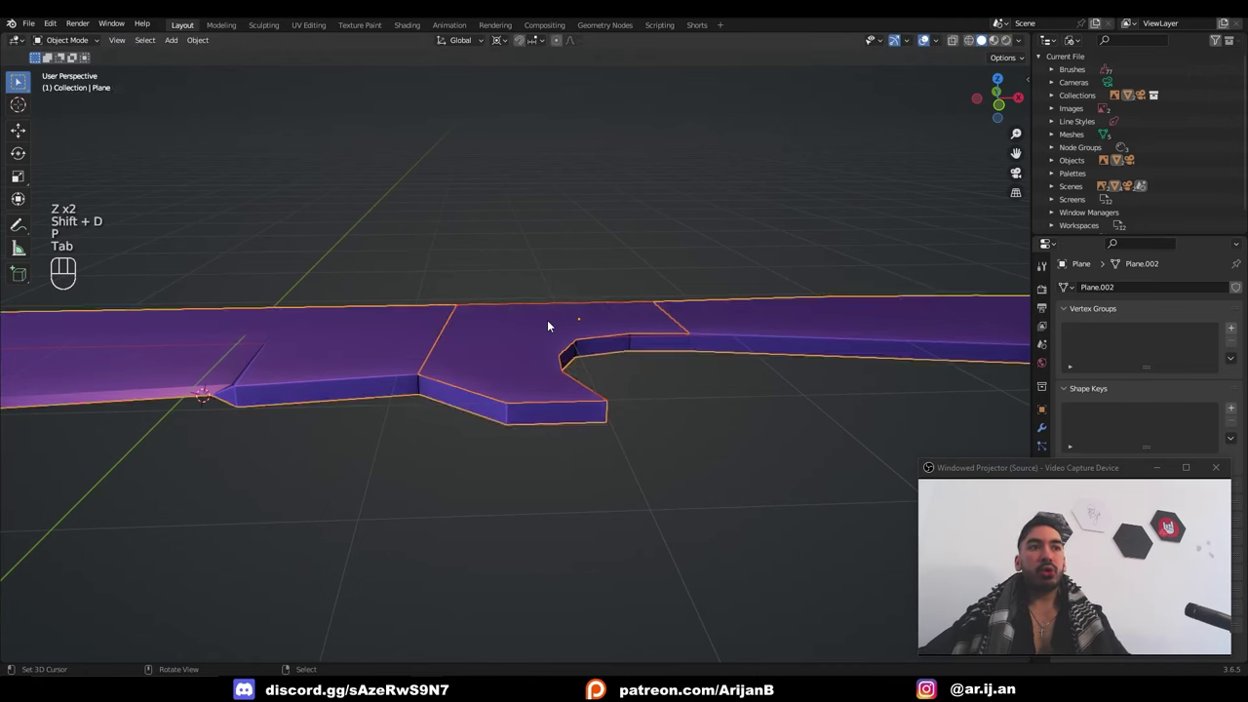
# Extrude the separated bolster faces upward by about 0.09 m and save the file
pyautogui.click(549, 325)
pyautogui.press('Tab')
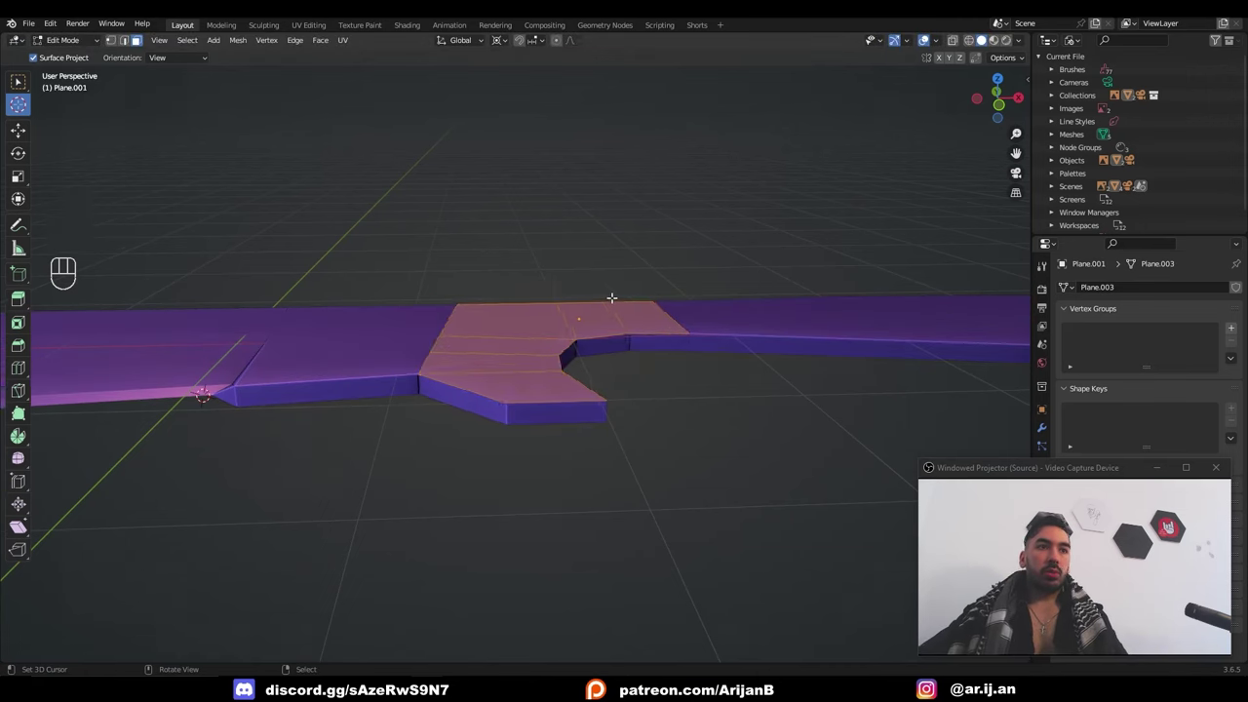
pyautogui.moveTo(611, 296); pyautogui.dragTo(618, 290, button='middle')
pyautogui.press('e')
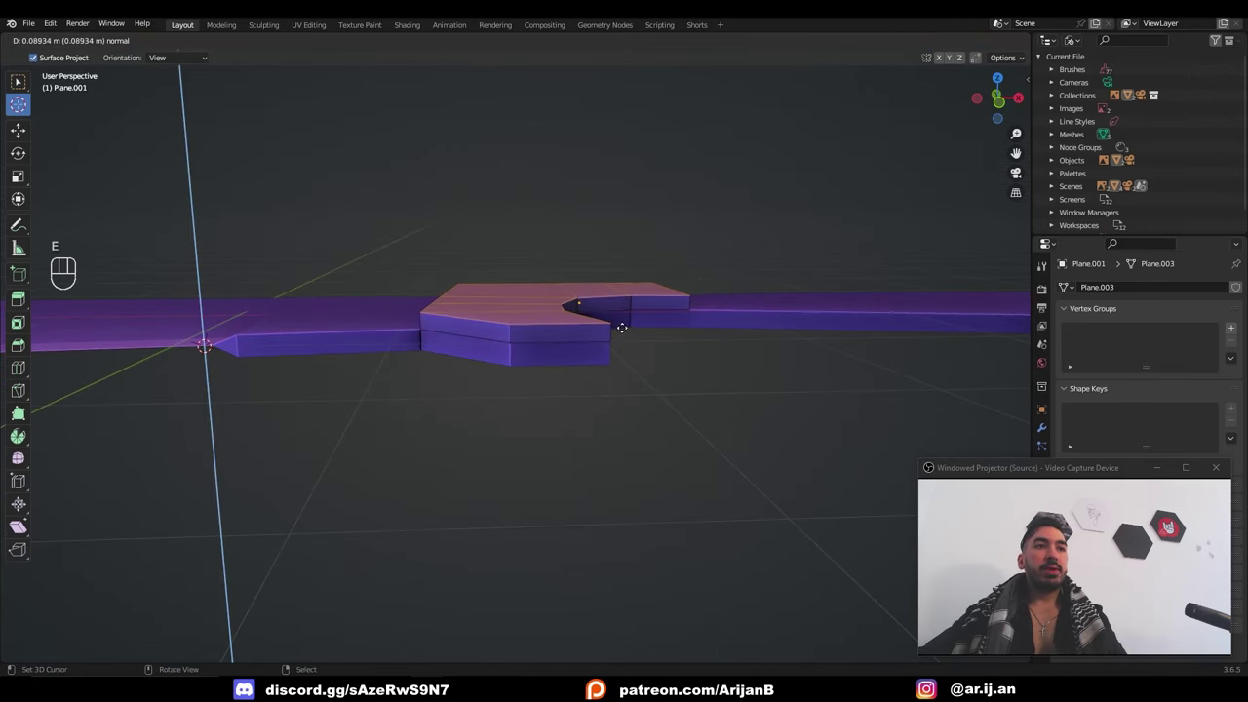
pyautogui.click(627, 321)
pyautogui.press('Tab')
pyautogui.hotkey('ctrl', 's')
# Snap the 3D cursor to the top edge of the raised bolster where it meets the handle
pyautogui.press('Tab')
pyautogui.press('2')
pyautogui.rightClick(405, 334)
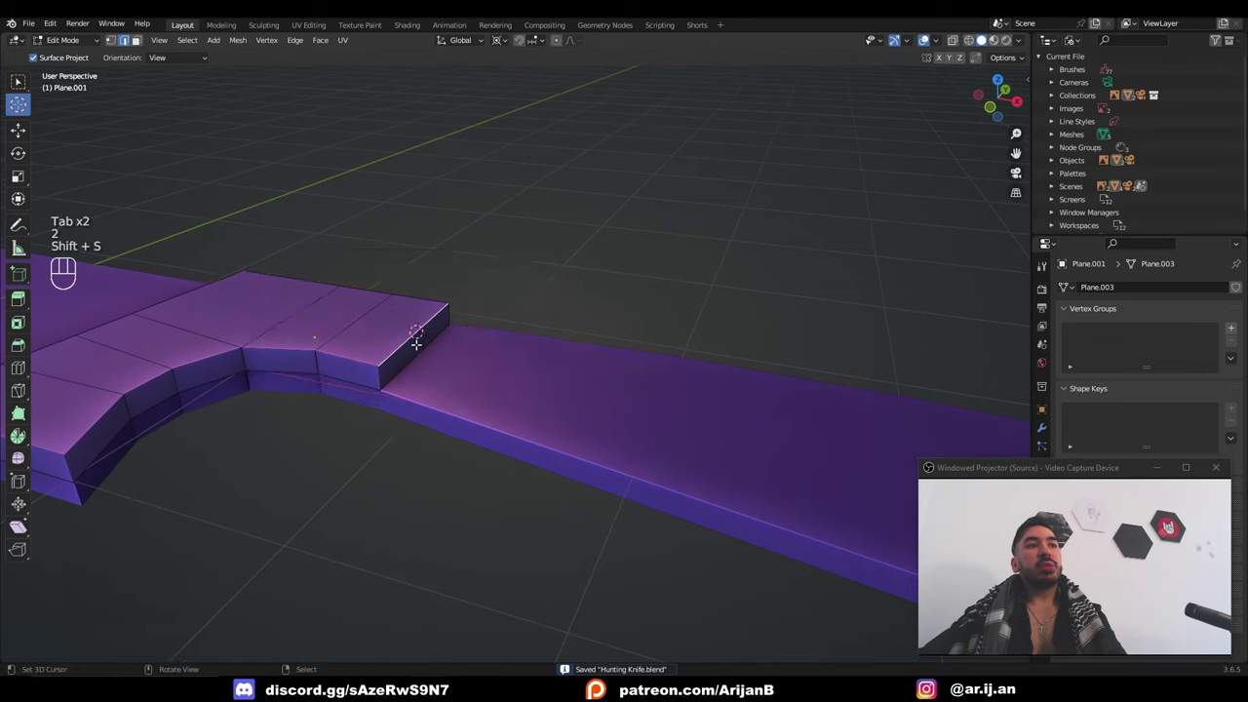
pyautogui.scroll(-1, 416, 344)
# Duplicate the handle's top faces on the knife body and flatten the copy to the cursor height with a Z scale of 0
pyautogui.press('Tab')
pyautogui.rightClick(529, 390)
pyautogui.press('Tab')
pyautogui.press('3')
pyautogui.scroll(-2, 643, 402)
pyautogui.keyDown('ctrl'); pyautogui.rightClick(899, 436); pyautogui.keyUp('ctrl')
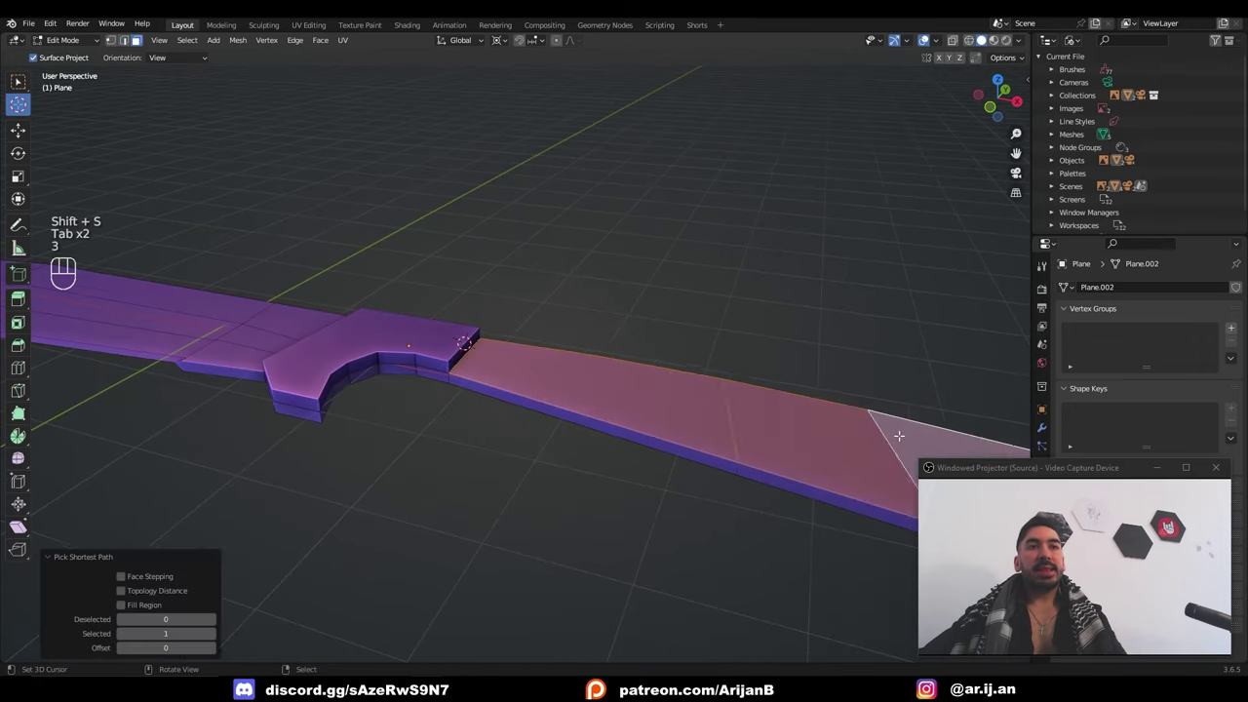
pyautogui.moveTo(898, 436); pyautogui.dragTo(618, 437, button='middle')
pyautogui.hotkey('shift', 'd')
pyautogui.press('s')
pyautogui.press('z')
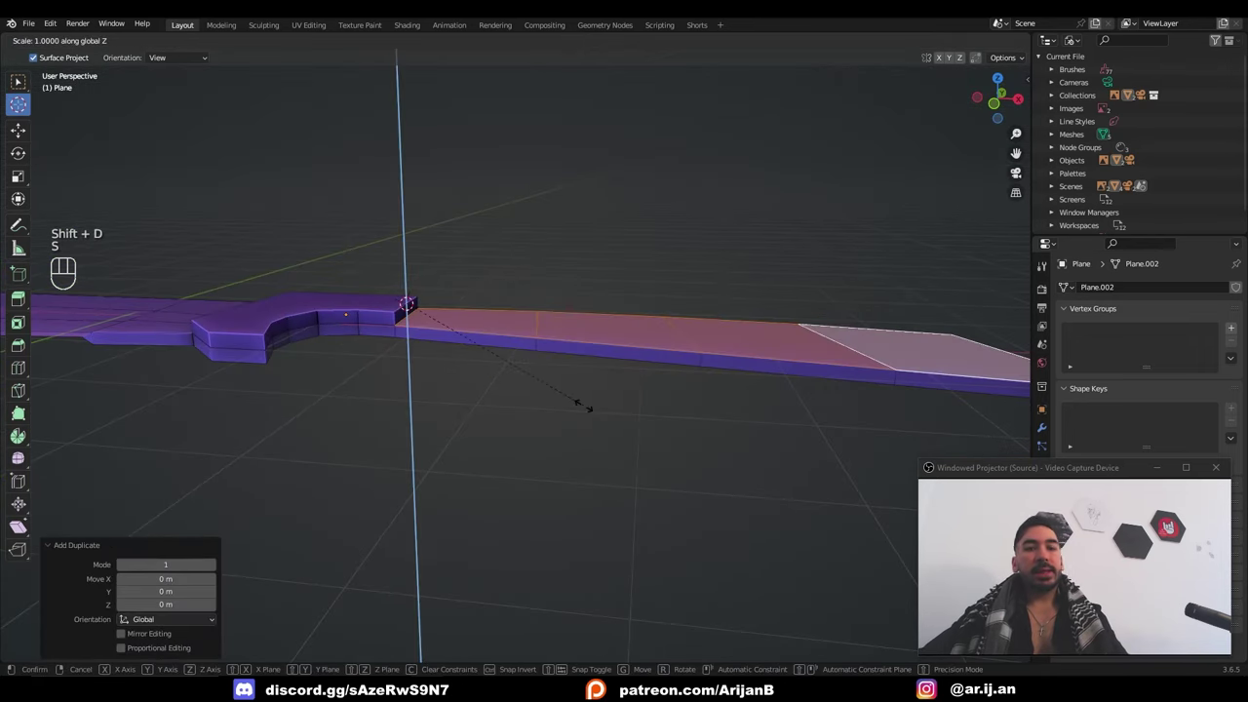
pyautogui.press('0')
pyautogui.press('Return')
pyautogui.keyDown('ctrl'); pyautogui.moveTo(387, 301); pyautogui.dragTo(507, 118, button='middle'); pyautogui.keyUp('ctrl')
pyautogui.keyDown('shift'); pyautogui.moveTo(549, 318); pyautogui.dragTo(630, 384, button='middle'); pyautogui.keyUp('shift')
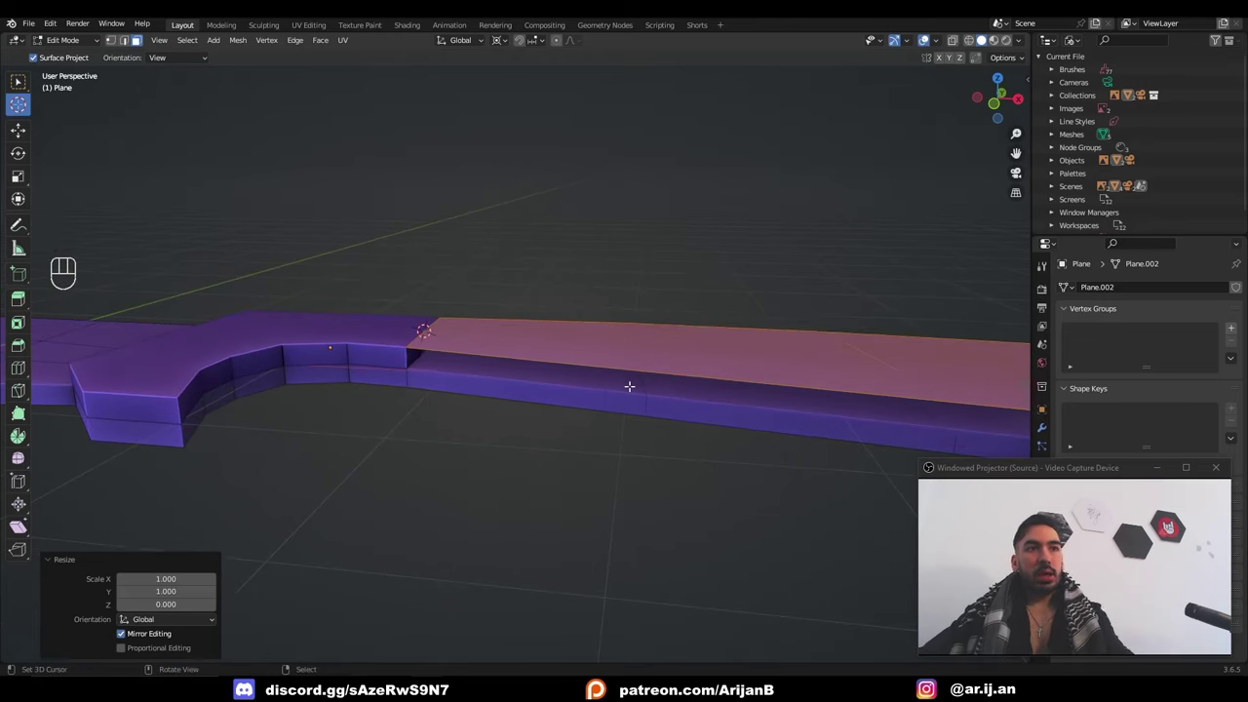
# Separate the flattened handle faces into their own object and extrude them downward about 0.011 m
pyautogui.press('p')
pyautogui.click(610, 384)
pyautogui.press('Tab')
pyautogui.press('Tab')
pyautogui.press('a')
pyautogui.scroll(4, 649, 357)
pyautogui.press('e')
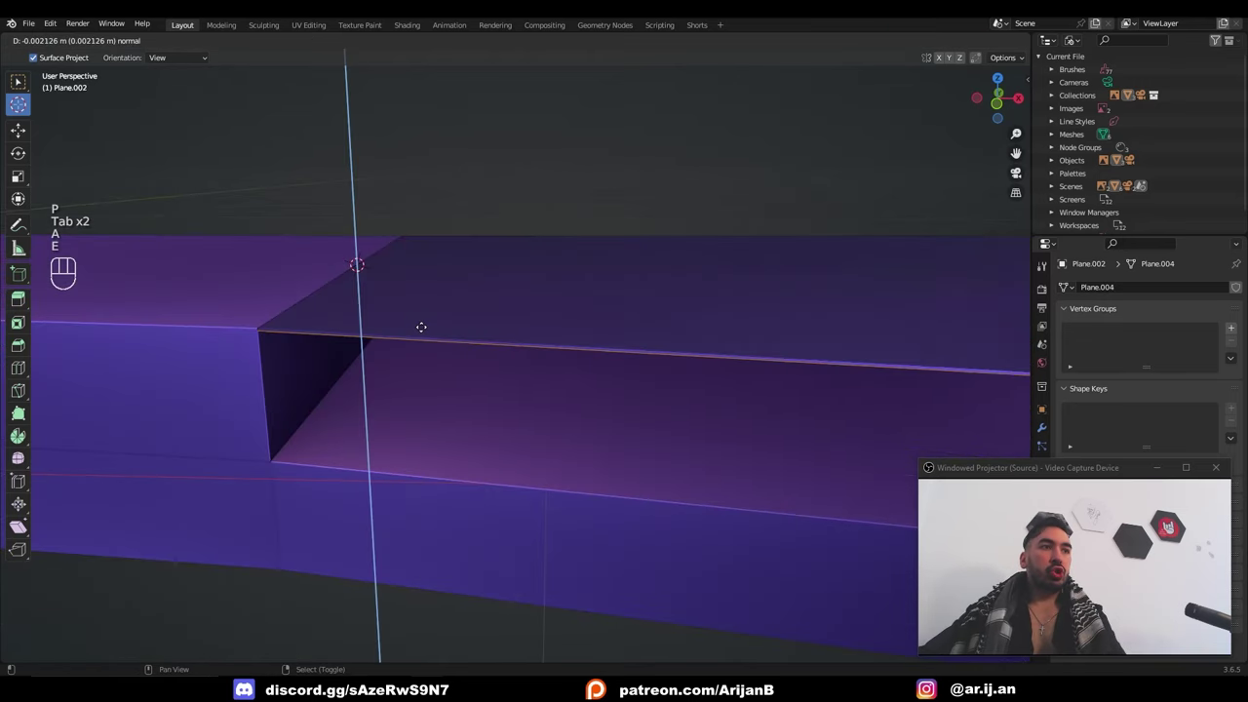
pyautogui.click(274, 324)
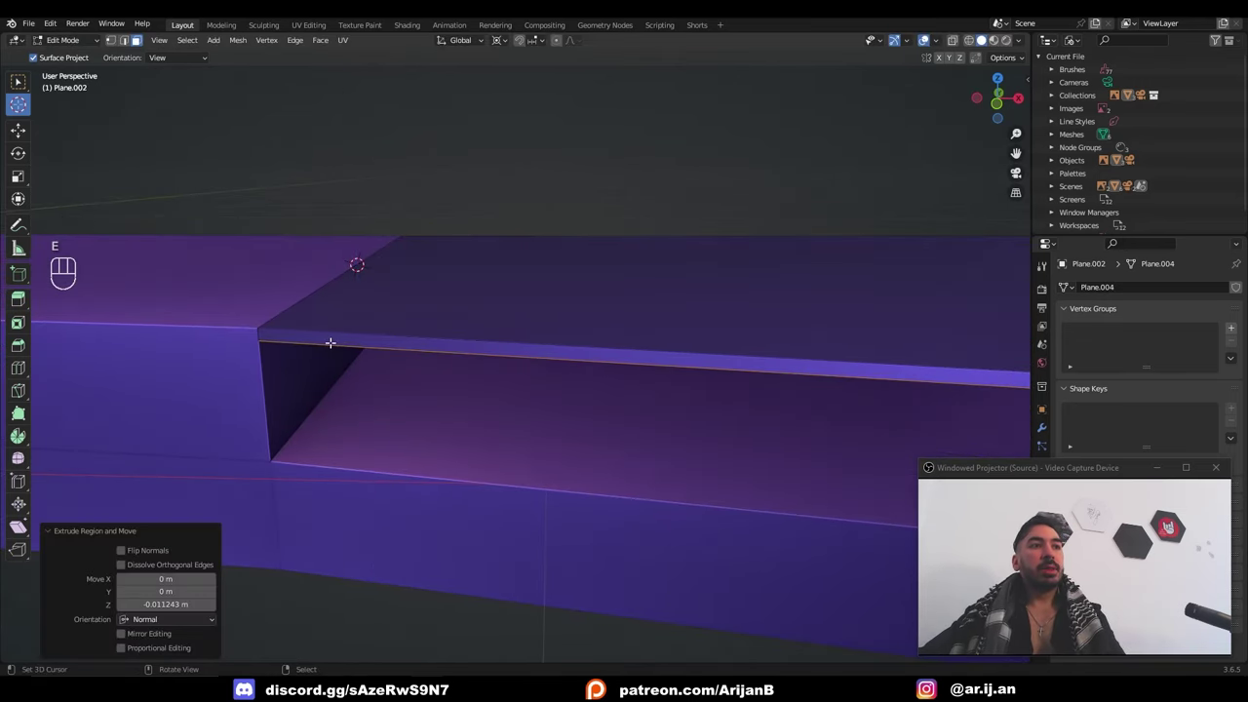
# Adjust the height of the handle plate's extruded underside along Z
pyautogui.press('g')
pyautogui.press('z')
pyautogui.click(375, 343)
pyautogui.scroll(-7, 517, 371)
# Add an edge loop across the handle plate and slide its lower end by a factor of 0.494 along the reference's pommel boundary
pyautogui.press('Tab')
pyautogui.press('a')
pyautogui.press('a')
pyautogui.keyDown('shift'); pyautogui.moveTo(490, 353); pyautogui.dragTo(570, 302, button='middle'); pyautogui.keyUp('shift')
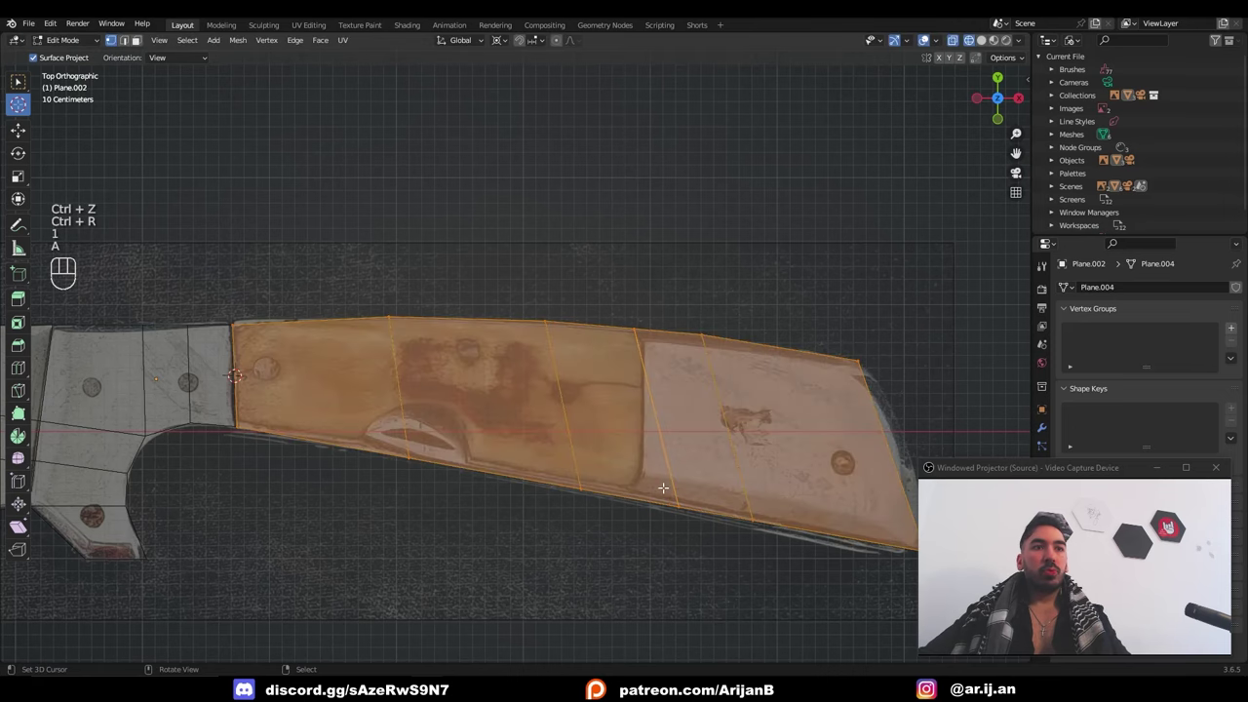
pyautogui.hotkey('ctrl', 'z')
pyautogui.press('g')
pyautogui.press('g')
pyautogui.click(659, 497)
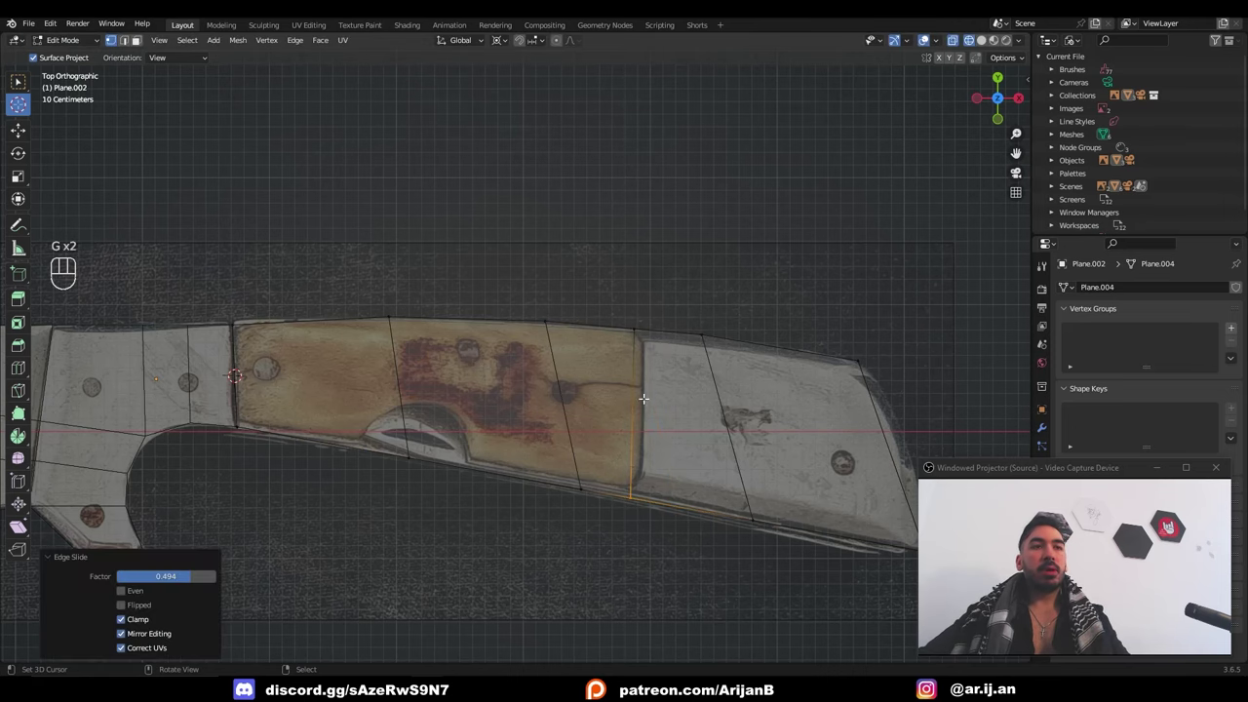
# Extrude the two pommel faces at the handle's end upward by about 0.11 m
pyautogui.scroll(-2, 643, 399)
pyautogui.keyDown('shift'); pyautogui.moveTo(663, 407); pyautogui.dragTo(618, 403, button='middle'); pyautogui.keyUp('shift')
pyautogui.keyDown('shift'); pyautogui.rightClick(691, 342); pyautogui.keyUp('shift')
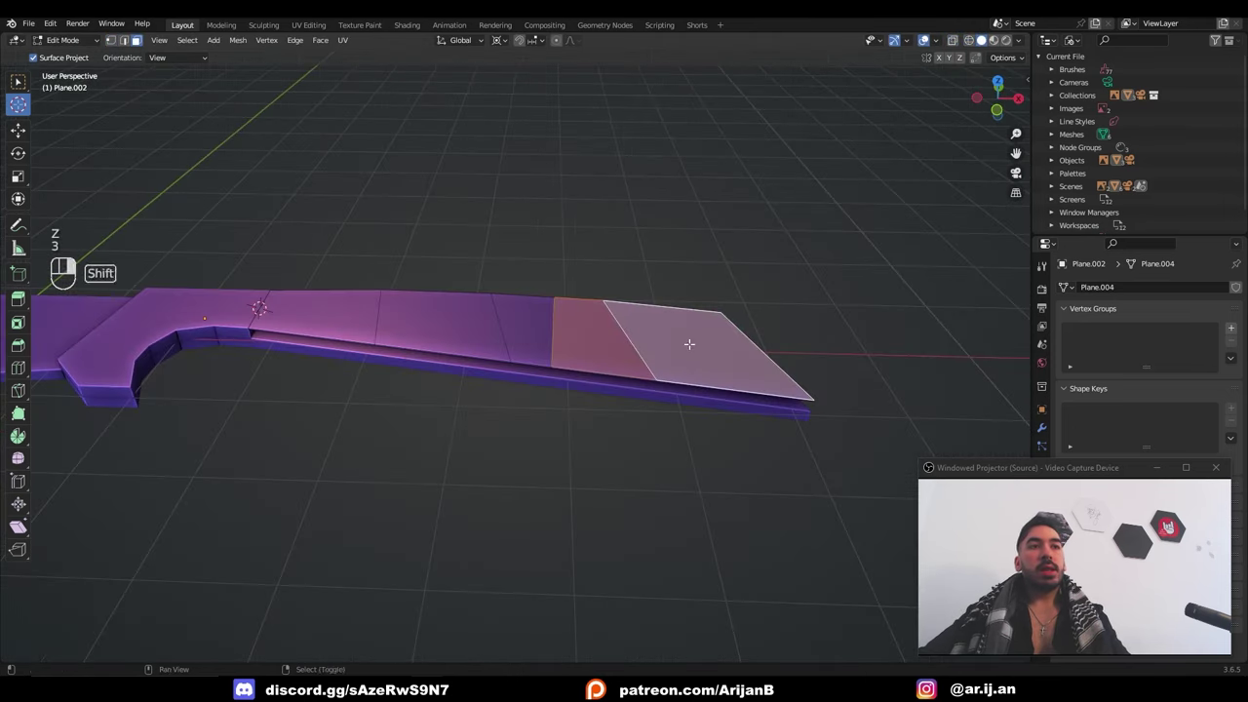
pyautogui.moveTo(692, 342); pyautogui.dragTo(658, 367, button='middle')
pyautogui.scroll(2, 657, 368)
pyautogui.press('e')
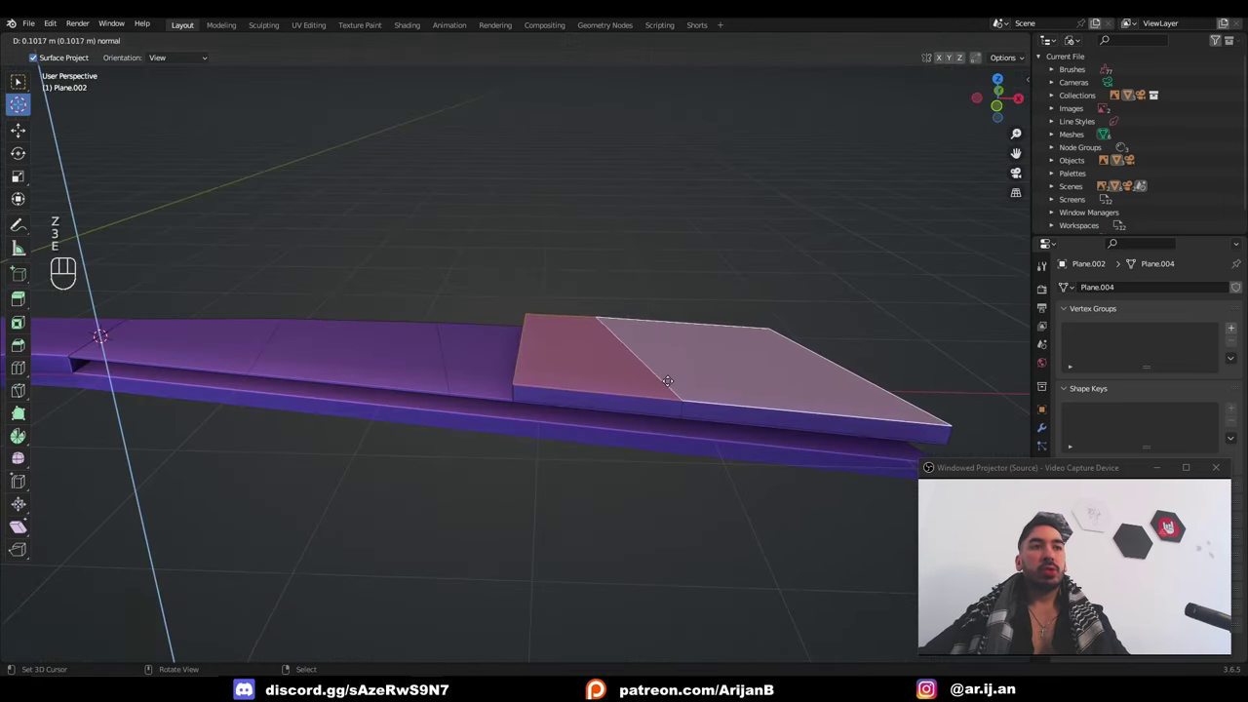
pyautogui.click(682, 366)
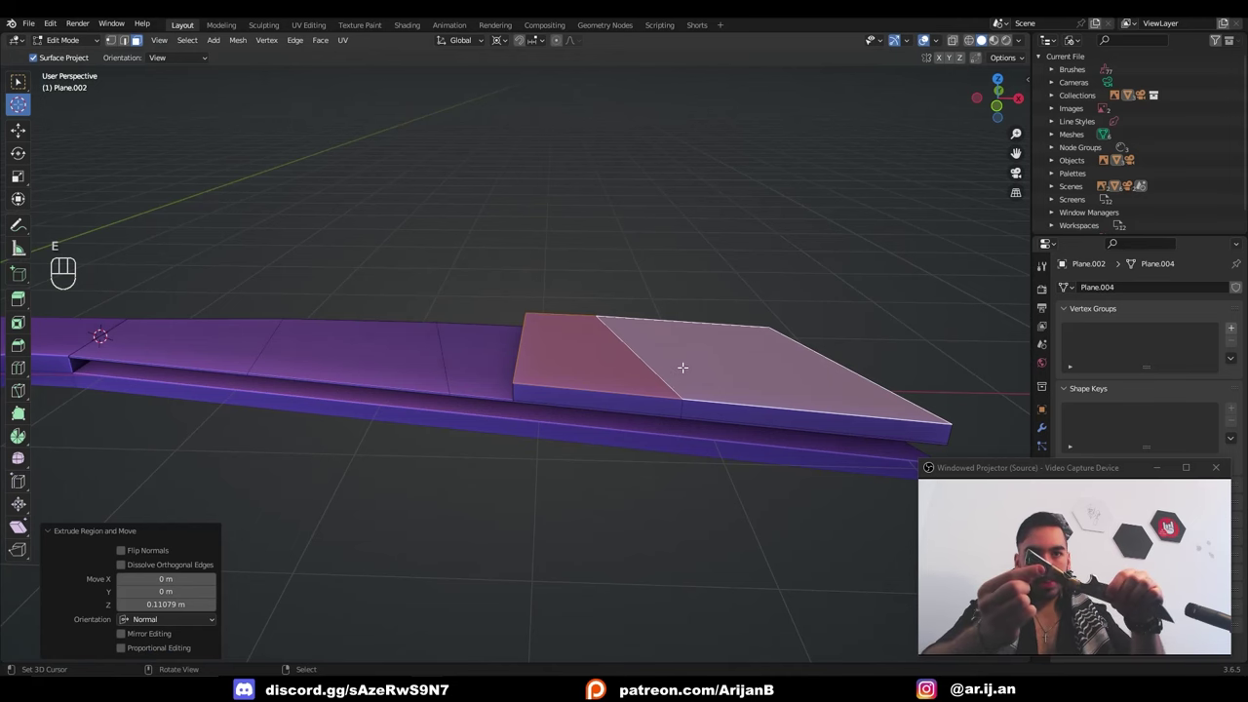
# Inset the raised pommel's top faces with a thickness of 0.082 m
pyautogui.press('KP_7')
pyautogui.press('i')
pyautogui.click(808, 518)
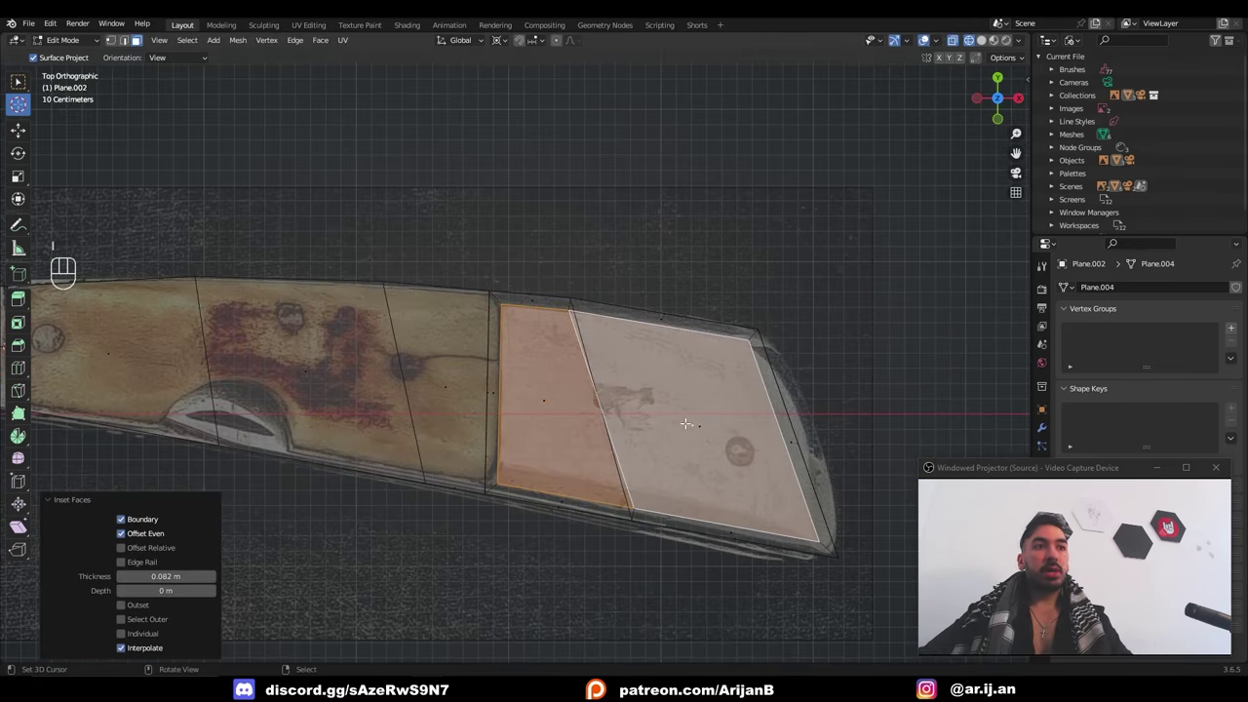
# Slide the pommel's lower inset edges by a factor of -0.048 to match the reference's bevel line
pyautogui.press('2')
pyautogui.press('z')
pyautogui.keyDown('ctrl'); pyautogui.rightClick(708, 521); pyautogui.keyUp('ctrl')
pyautogui.press('g')
pyautogui.press('g')
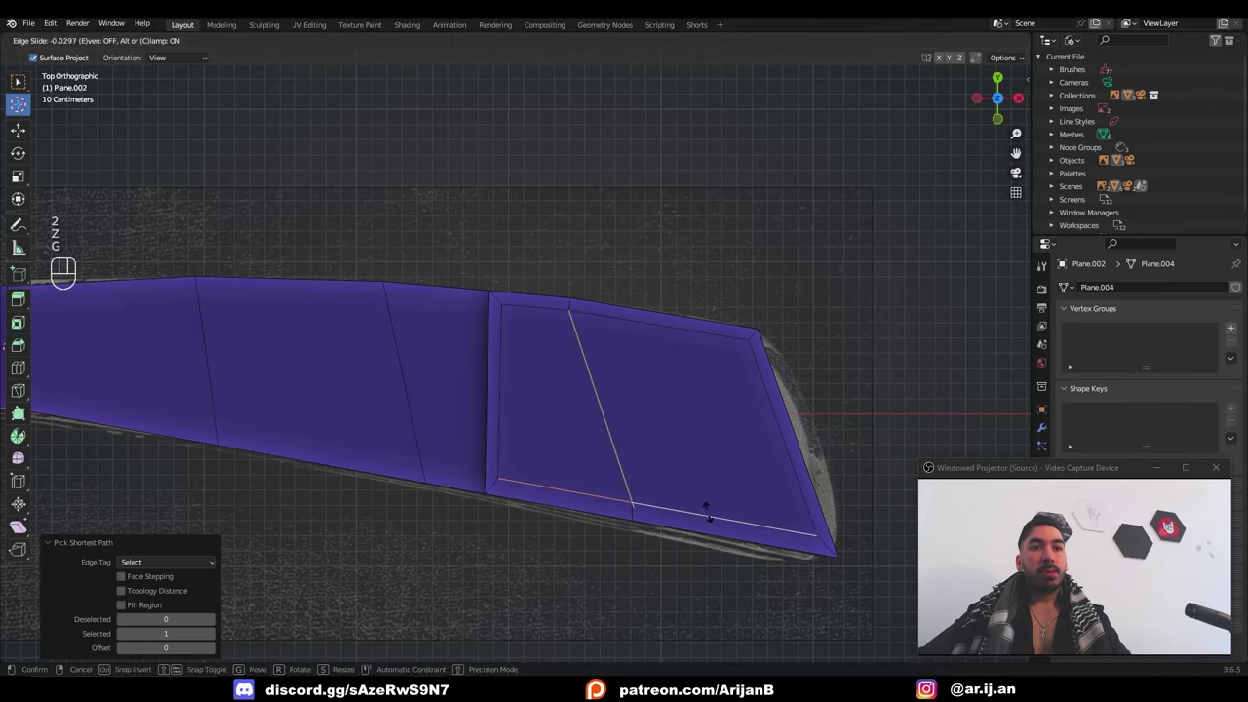
pyautogui.click(704, 509)
pyautogui.press('z')
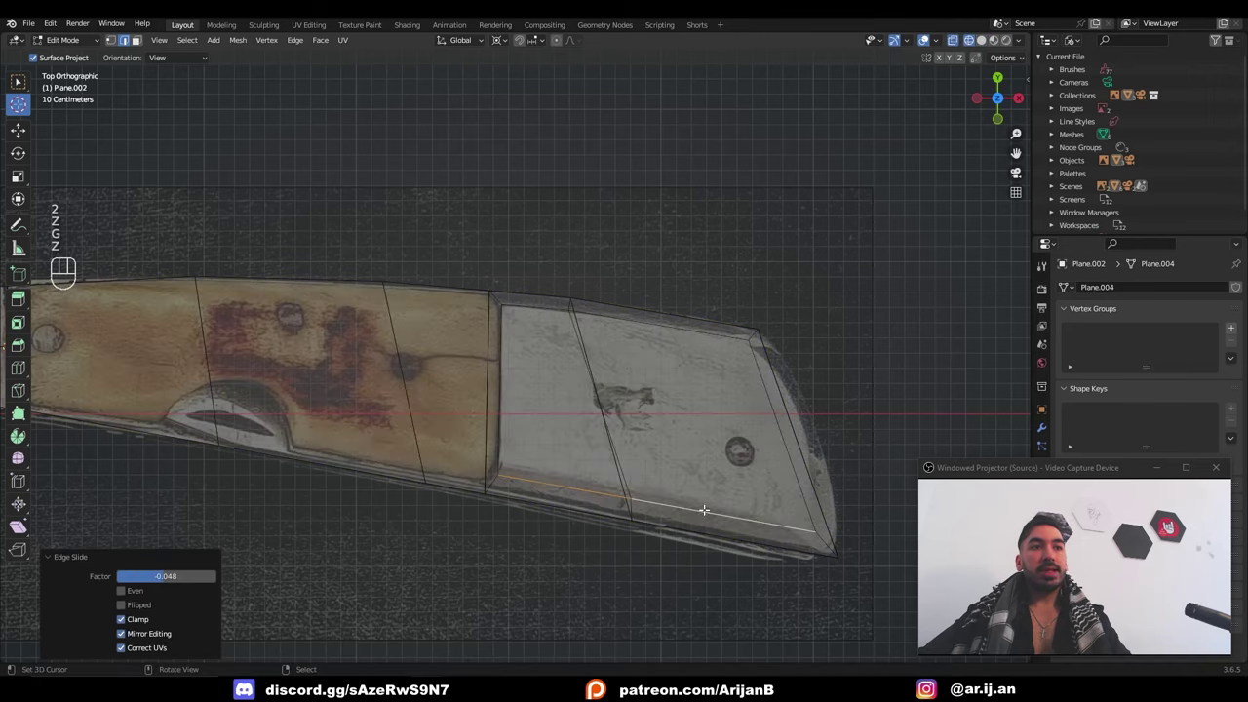
# Raise the pommel's inset top faces along Z by about 0.064 m to form sloped sides
pyautogui.press('g')
pyautogui.press('z')
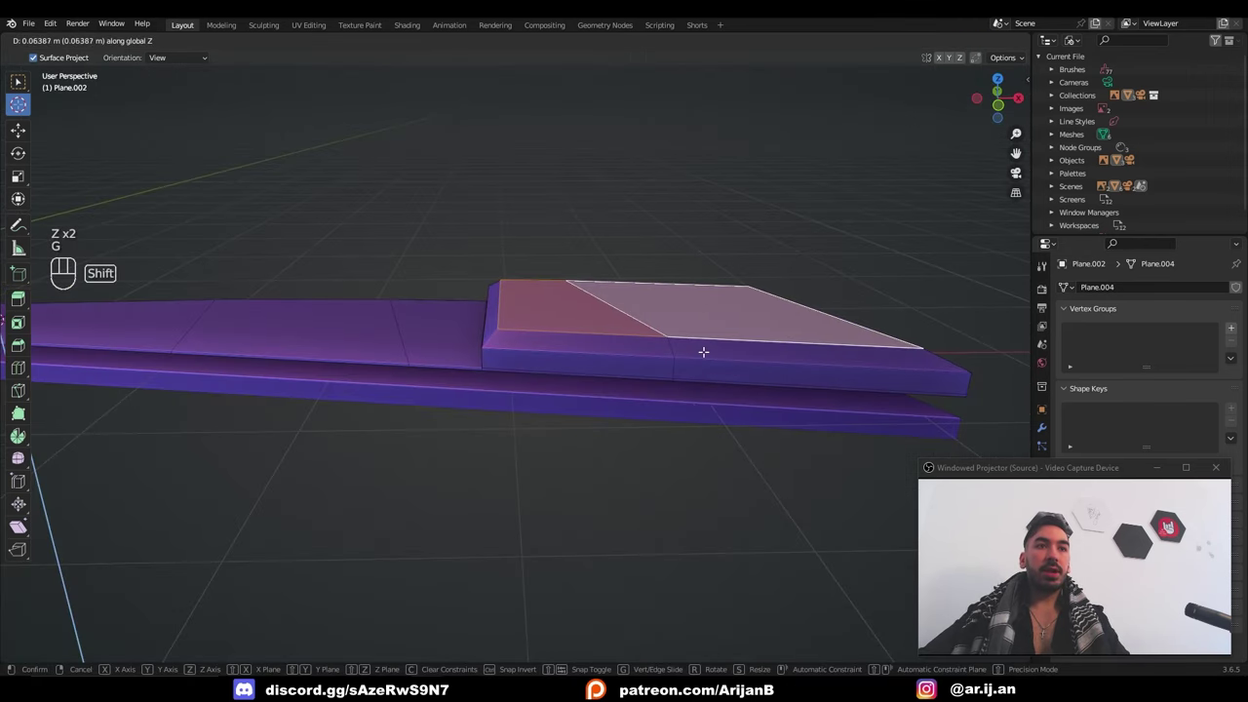
pyautogui.click(703, 352)
# Place the 3D cursor on the handle plate's corner vertex beside the bolster
pyautogui.press('Tab')
pyautogui.scroll(-3, 554, 362)
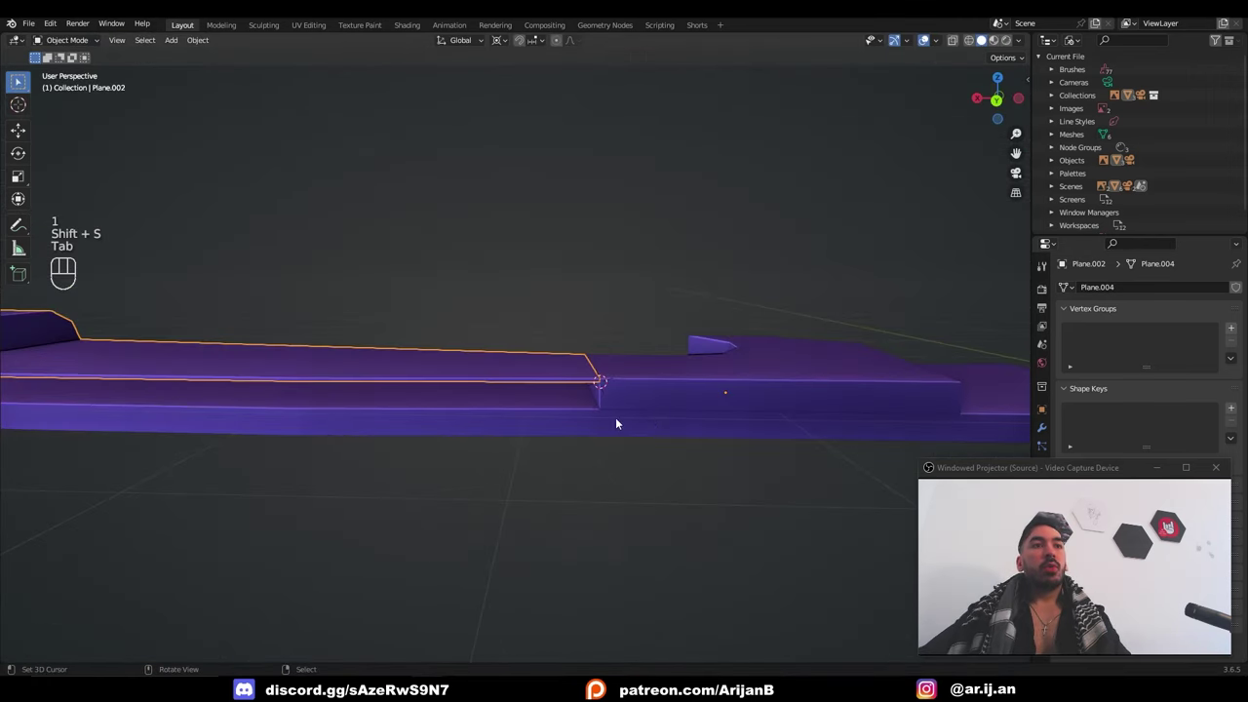
pyautogui.moveTo(615, 417); pyautogui.dragTo(185, 345, button='middle')
pyautogui.scroll(-3, 639, 409)
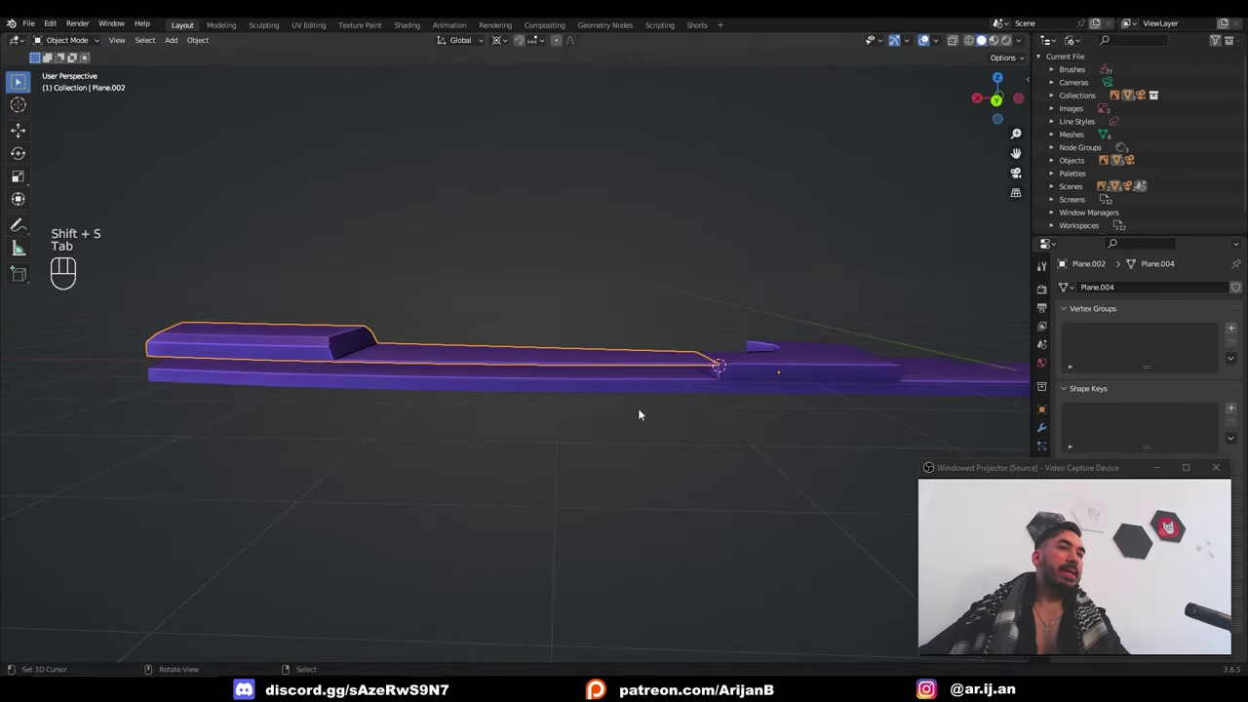
pyautogui.scroll(5, 638, 412)
pyautogui.press('Tab')
pyautogui.press('Tab')
# Select the knife body's upper edges along the handle spine and separate them into their own object
pyautogui.rightClick(777, 409)
pyautogui.press('Tab')
pyautogui.press('2')
pyautogui.keyDown('ctrl'); pyautogui.rightClick(590, 397); pyautogui.keyUp('ctrl')
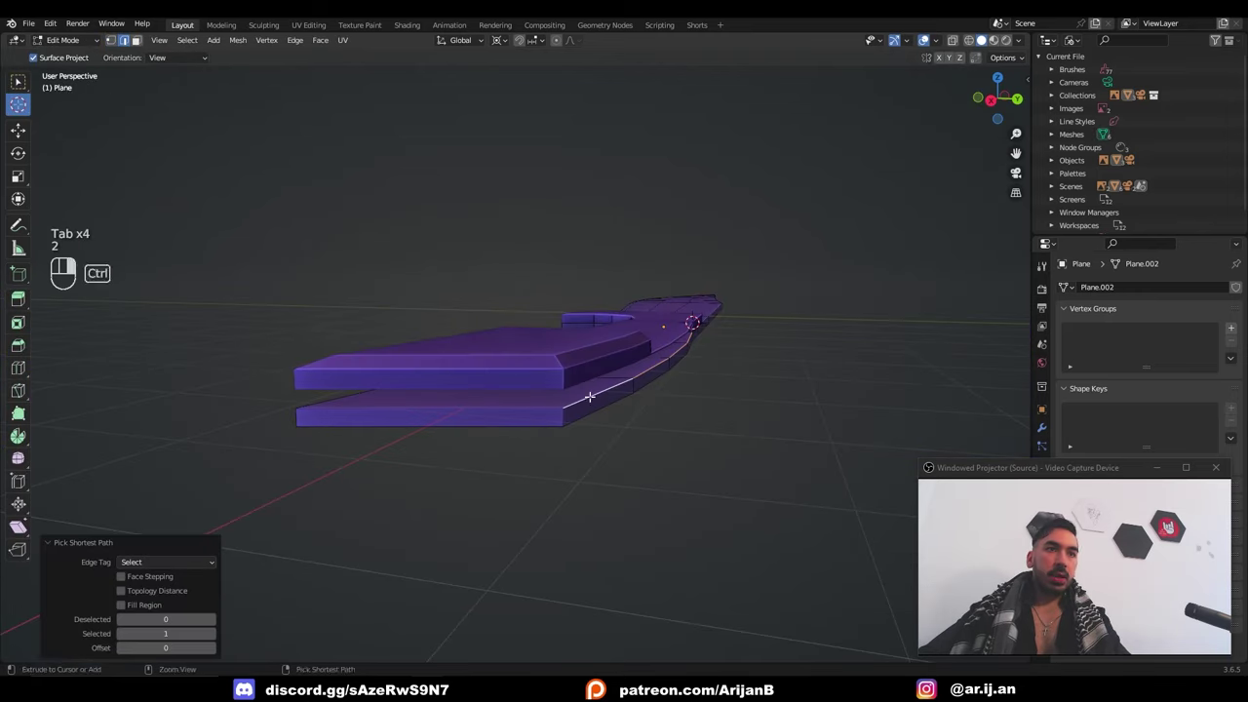
pyautogui.moveTo(590, 397); pyautogui.dragTo(693, 432, button='middle')
pyautogui.press('e')
pyautogui.hotkey('ctrl', 'z')
pyautogui.press('g')
pyautogui.press('p')
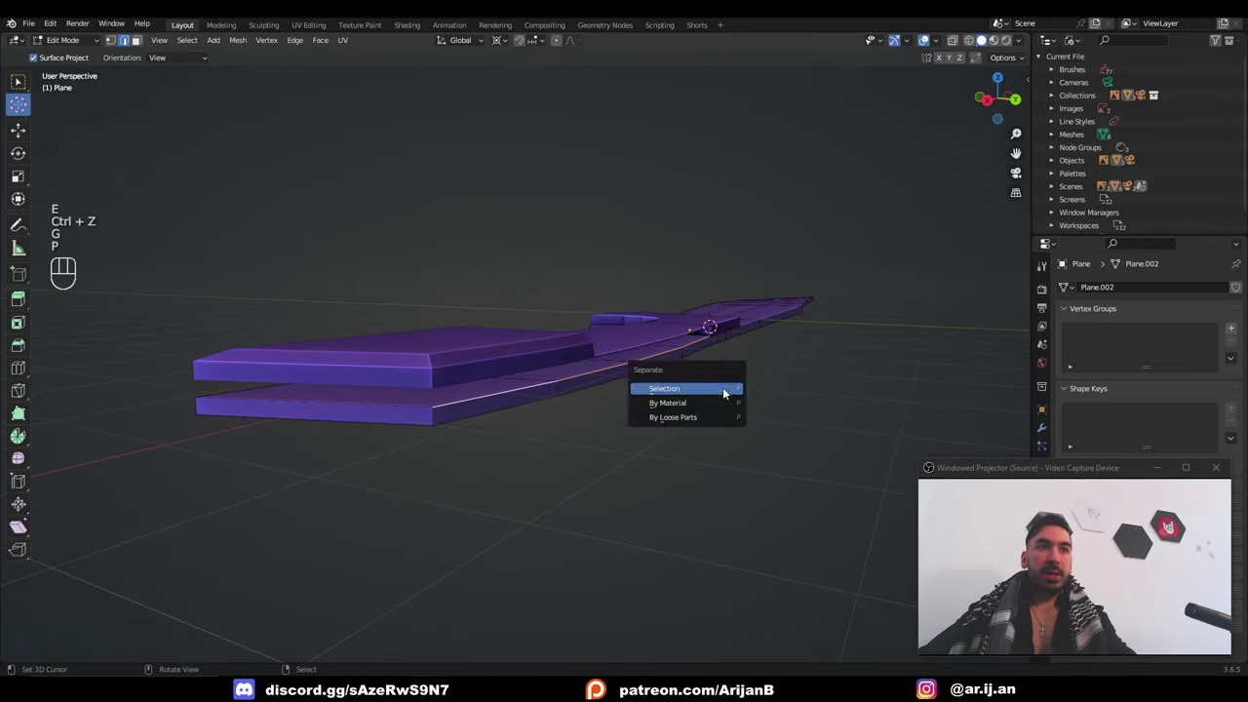
pyautogui.click(724, 393)
pyautogui.press('Tab')
pyautogui.press('Tab')
# Extrude the separated spine edges, flatten them to the cursor height with a Z scale of 0, and recalculate the normals
pyautogui.press('a')
pyautogui.press('e')
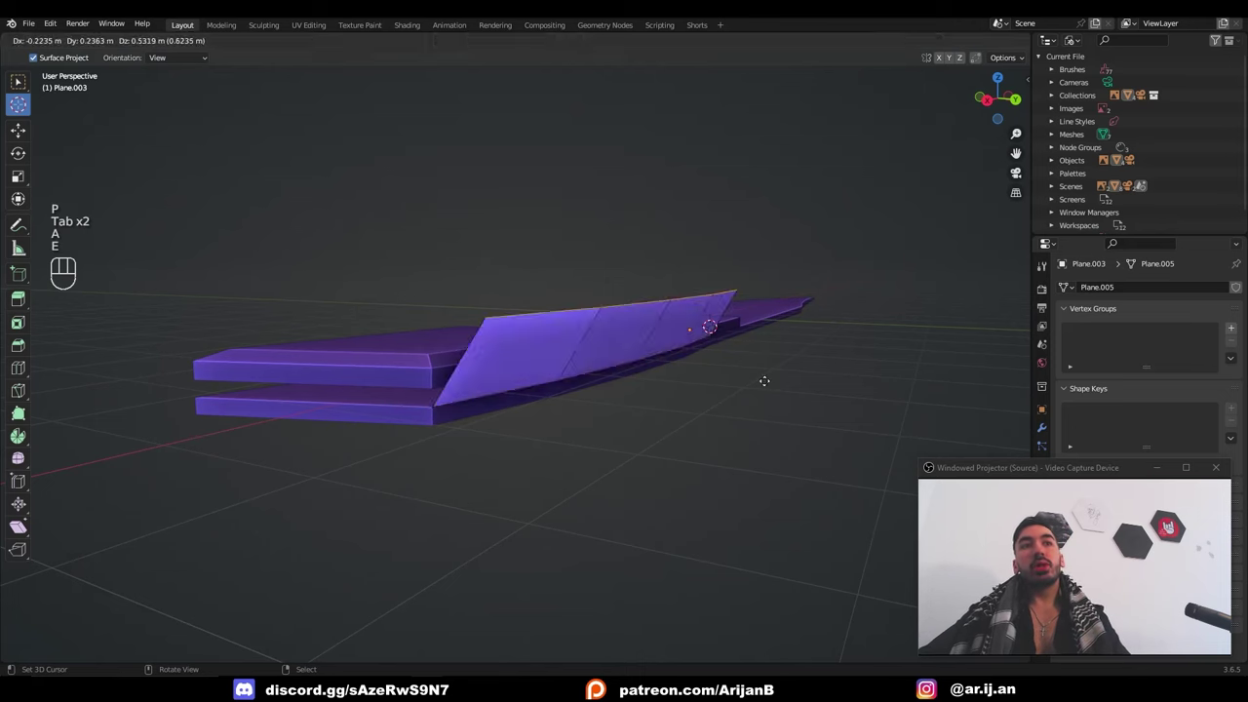
pyautogui.rightClick(756, 388)
pyautogui.press('s')
pyautogui.press('z')
pyautogui.press('0')
pyautogui.click(745, 394)
pyautogui.hotkey('shift', 'n')
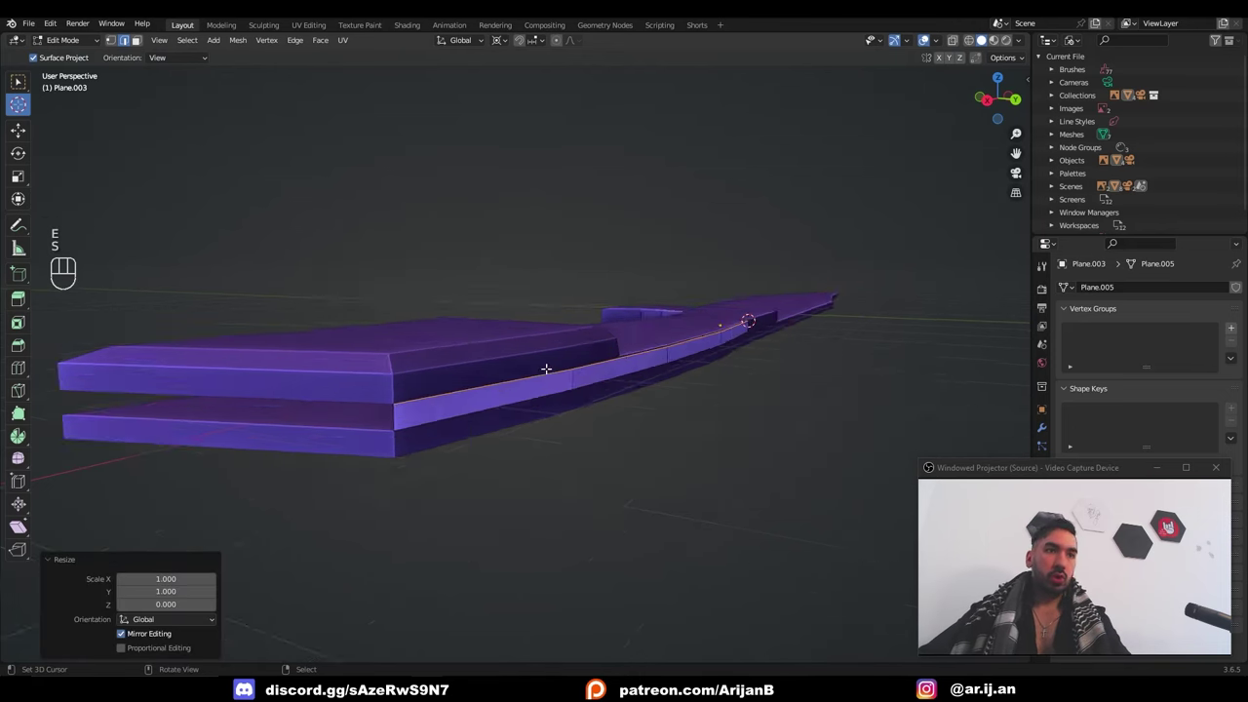
# Extrude the spine strip's edge from the top view and merge the strip's vertices by distance
pyautogui.press('KP_7')
pyautogui.press('z')
pyautogui.press('e')
pyautogui.click(753, 277)
pyautogui.keyDown('shift'); pyautogui.moveTo(753, 277); pyautogui.dragTo(557, 372, button='middle'); pyautogui.keyUp('shift')
pyautogui.scroll(2, 556, 372)
pyautogui.press('1')
pyautogui.press('z')
pyautogui.press('a')
pyautogui.press('a')
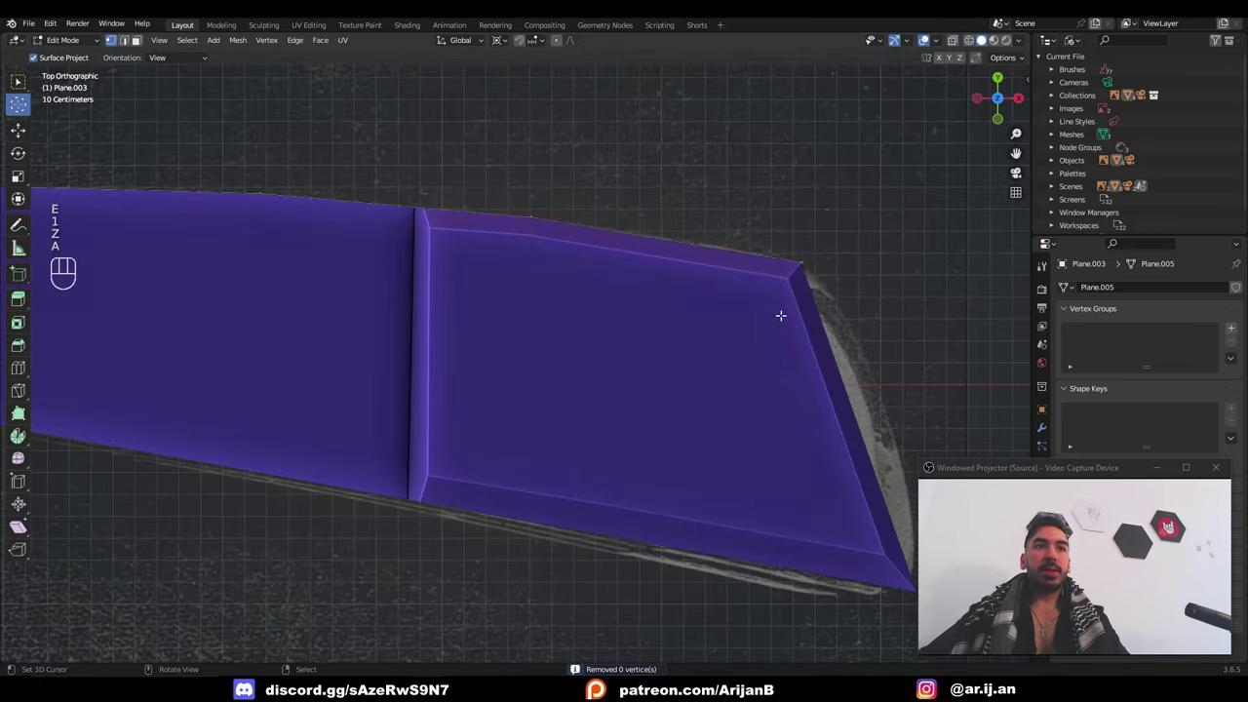
# Box-select the spine strip's end vertices at the pommel's upper corner in the top view
pyautogui.press('b')
pyautogui.rightClick(781, 300)
pyautogui.press('z')
pyautogui.press('b')
pyautogui.moveTo(779, 297); pyautogui.dragTo(852, 344)
pyautogui.scroll(4, 852, 343)
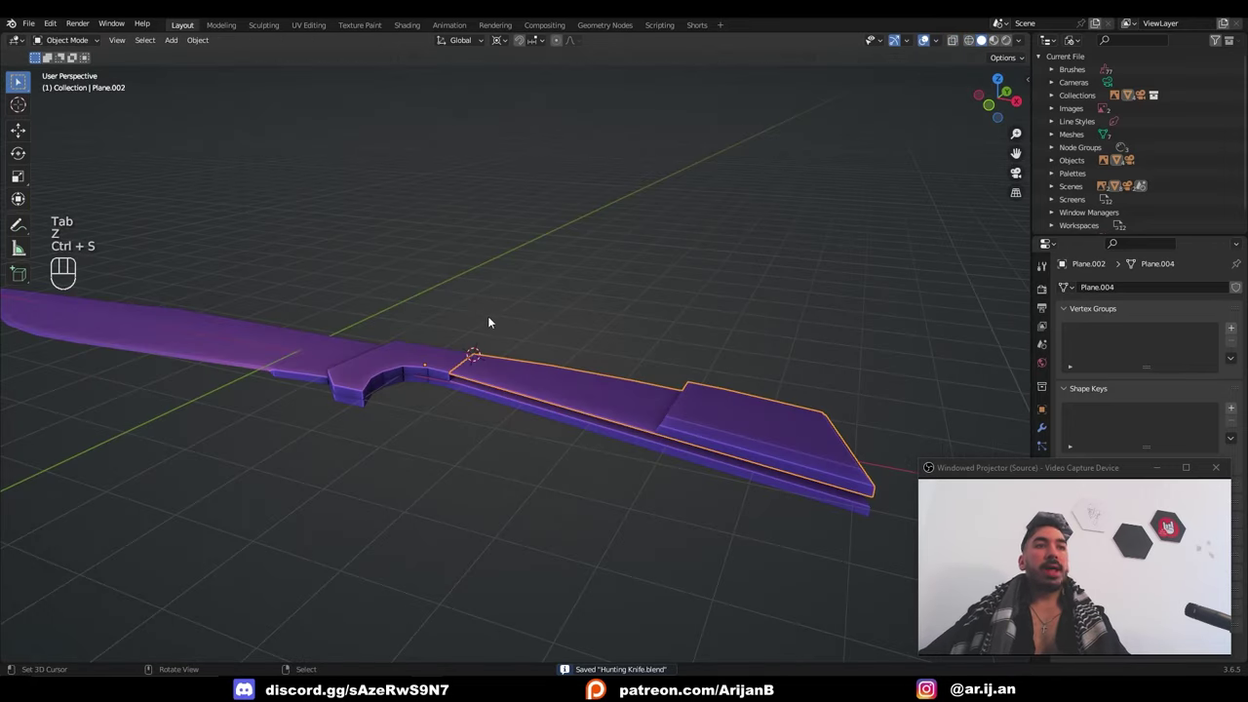
# Add a level 2 Subdivision Surface to the handle plate, open its mesh for editing and save the file
pyautogui.press('KP_7')
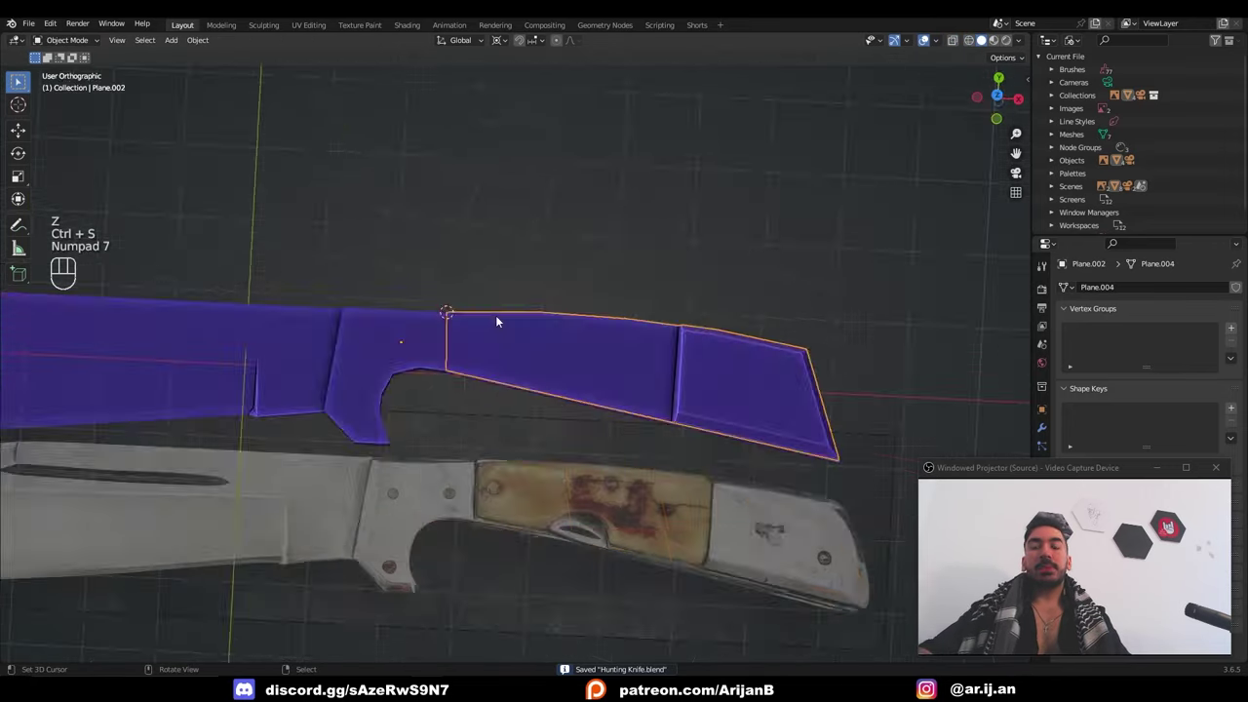
pyautogui.press('z')
pyautogui.scroll(4, 481, 317)
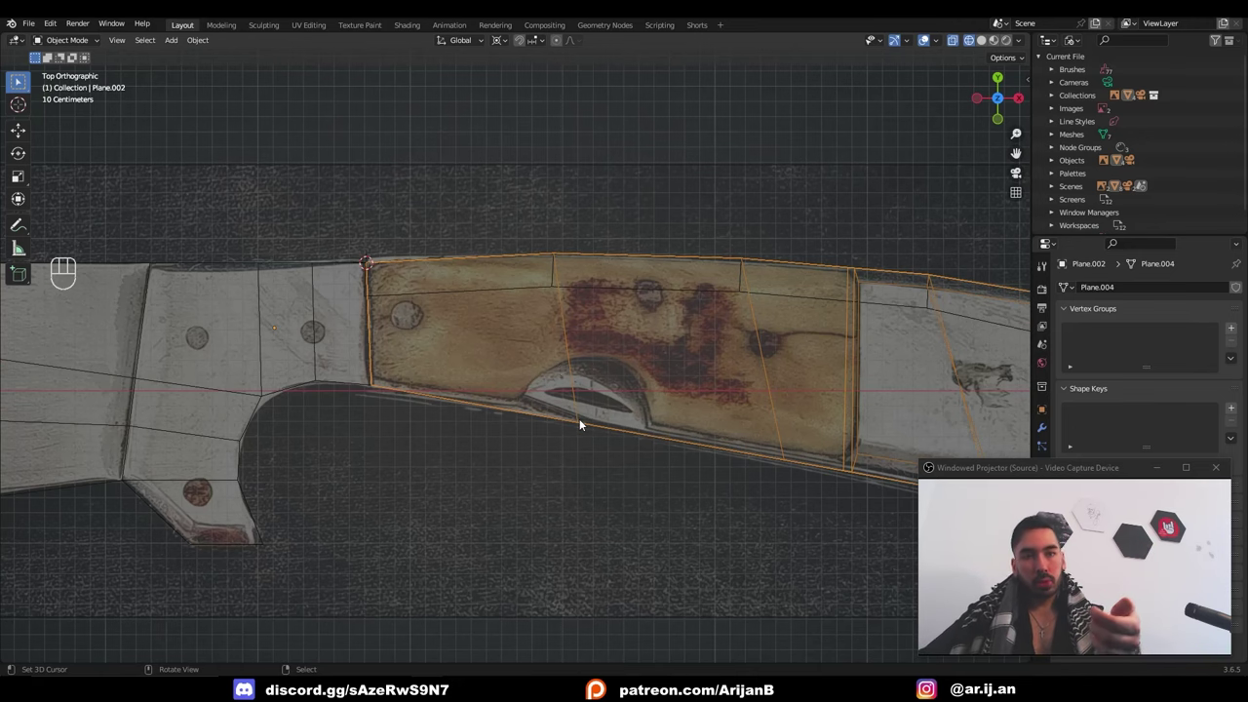
pyautogui.hotkey('ctrl', '2')
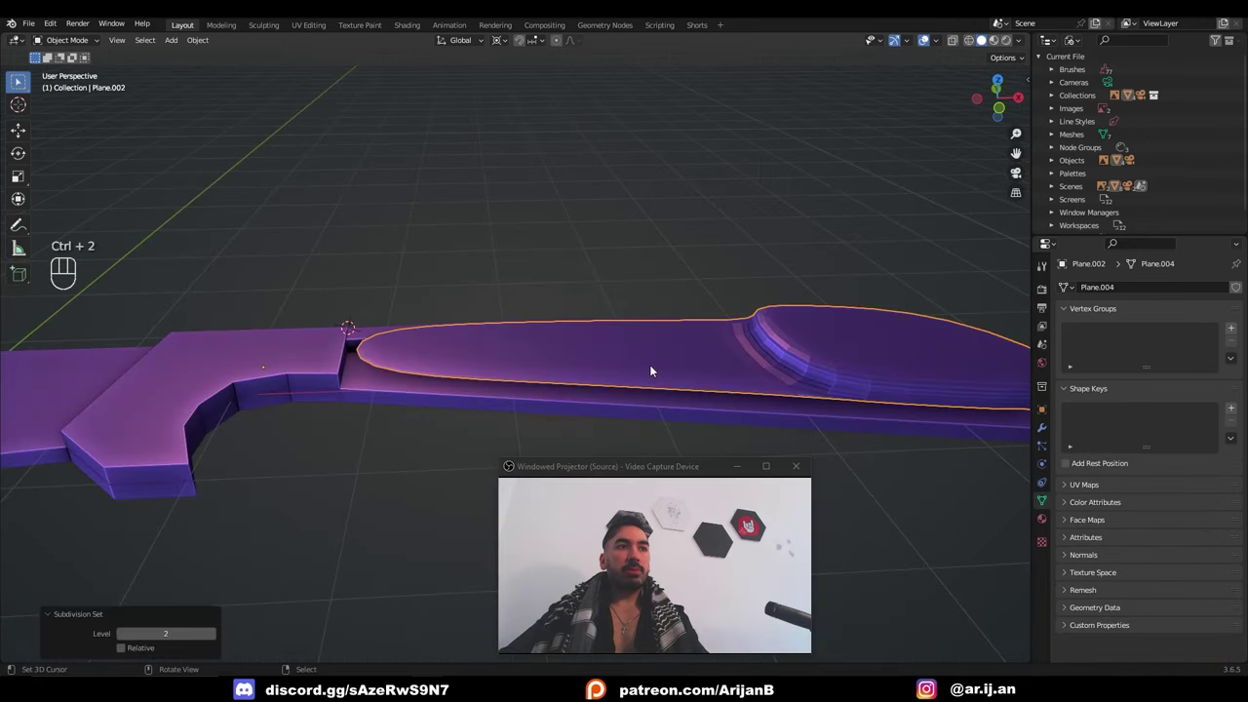
pyautogui.moveTo(649, 365); pyautogui.dragTo(521, 384, button='middle')
pyautogui.press('Tab')
pyautogui.hotkey('ctrl', 's')
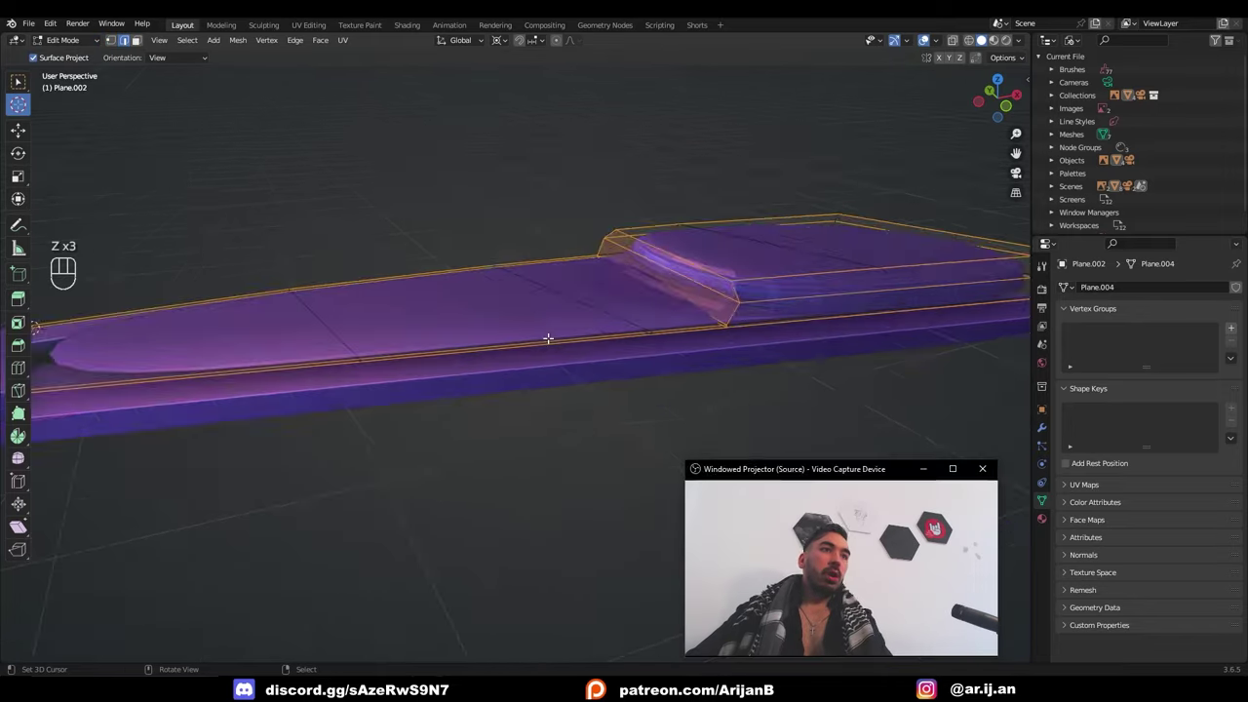
# Set the mean crease of the handle plate's selected outline and pommel step edges to 1.00
pyautogui.moveTo(549, 340); pyautogui.dragTo(673, 278, button='middle')
pyautogui.keyDown('shift'); pyautogui.moveTo(672, 278); pyautogui.dragTo(689, 273, button='middle'); pyautogui.keyUp('shift')
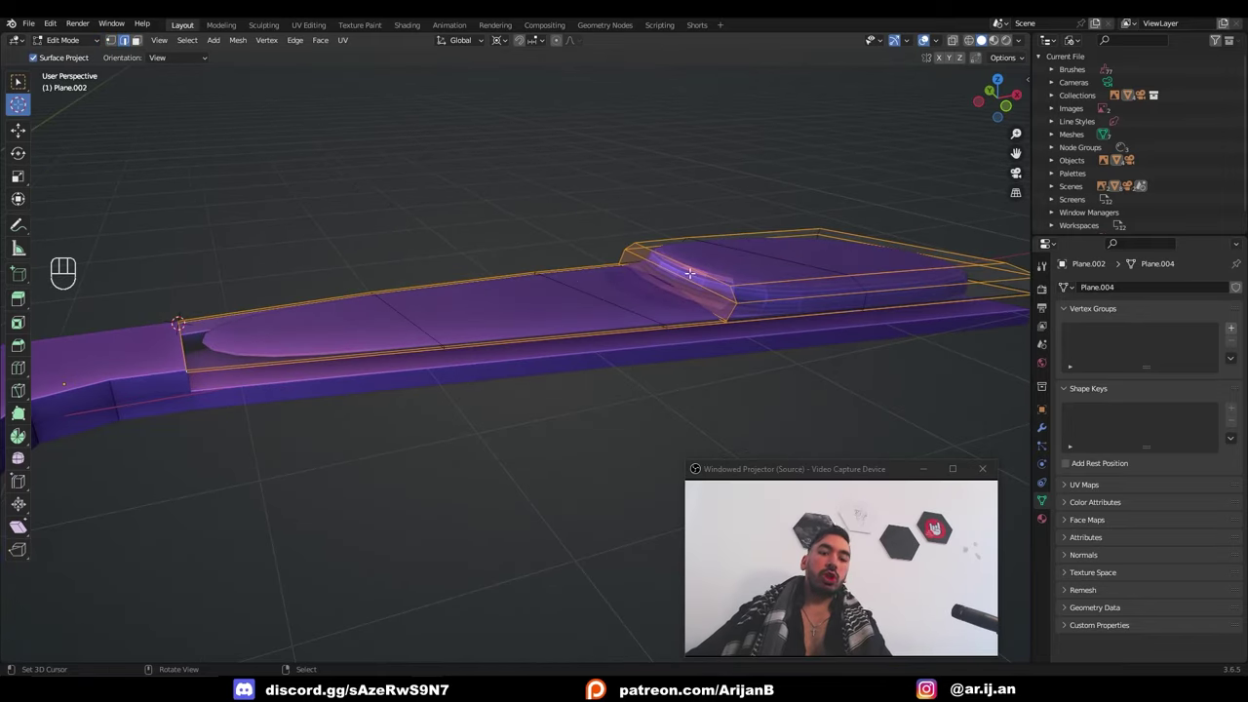
pyautogui.press('n')
pyautogui.click(1021, 86)
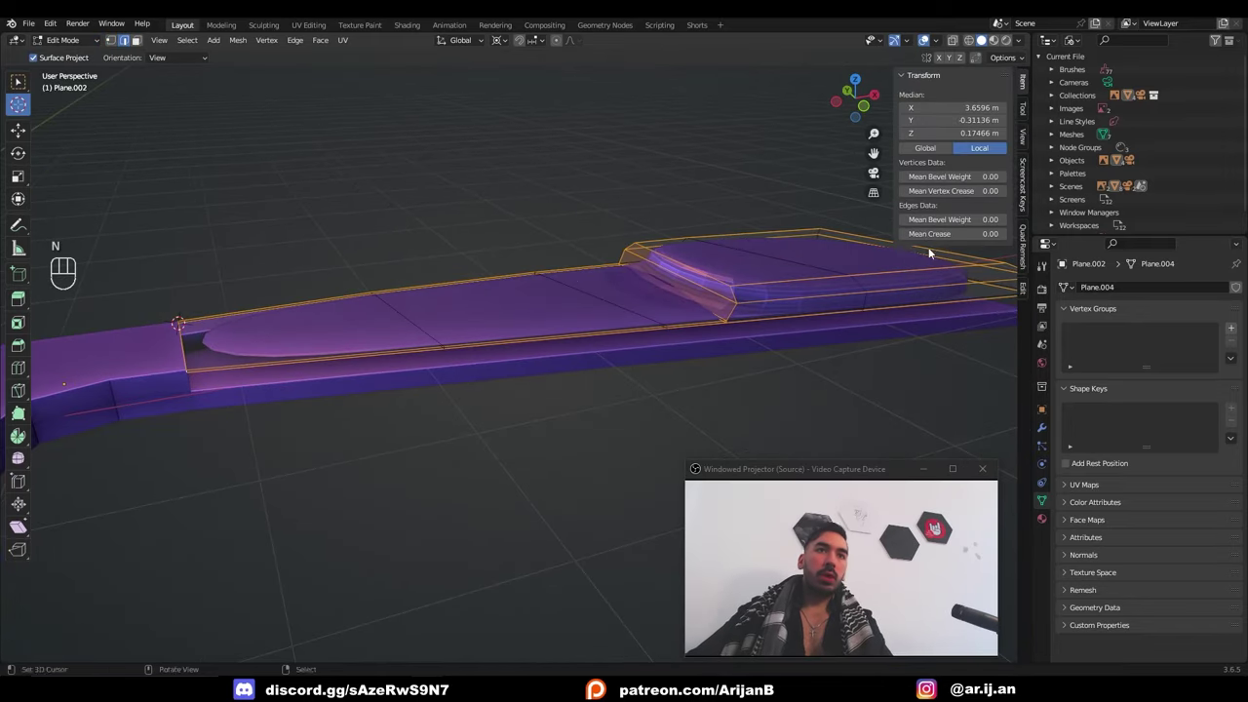
pyautogui.moveTo(929, 234); pyautogui.dragTo(1008, 234)
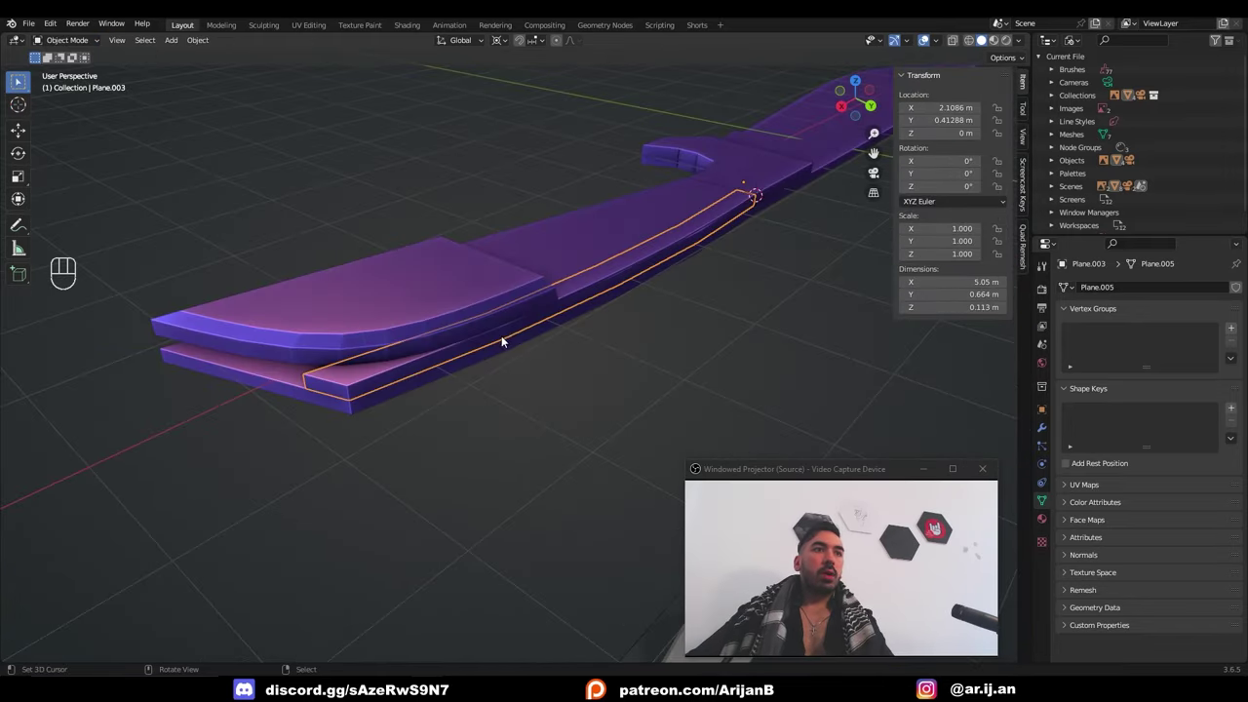
# Delete the spine strip object and insert an edge loop across the handle plate's pommel section, slid near its rounded end
pyautogui.moveTo(501, 340); pyautogui.dragTo(534, 336, button='middle')
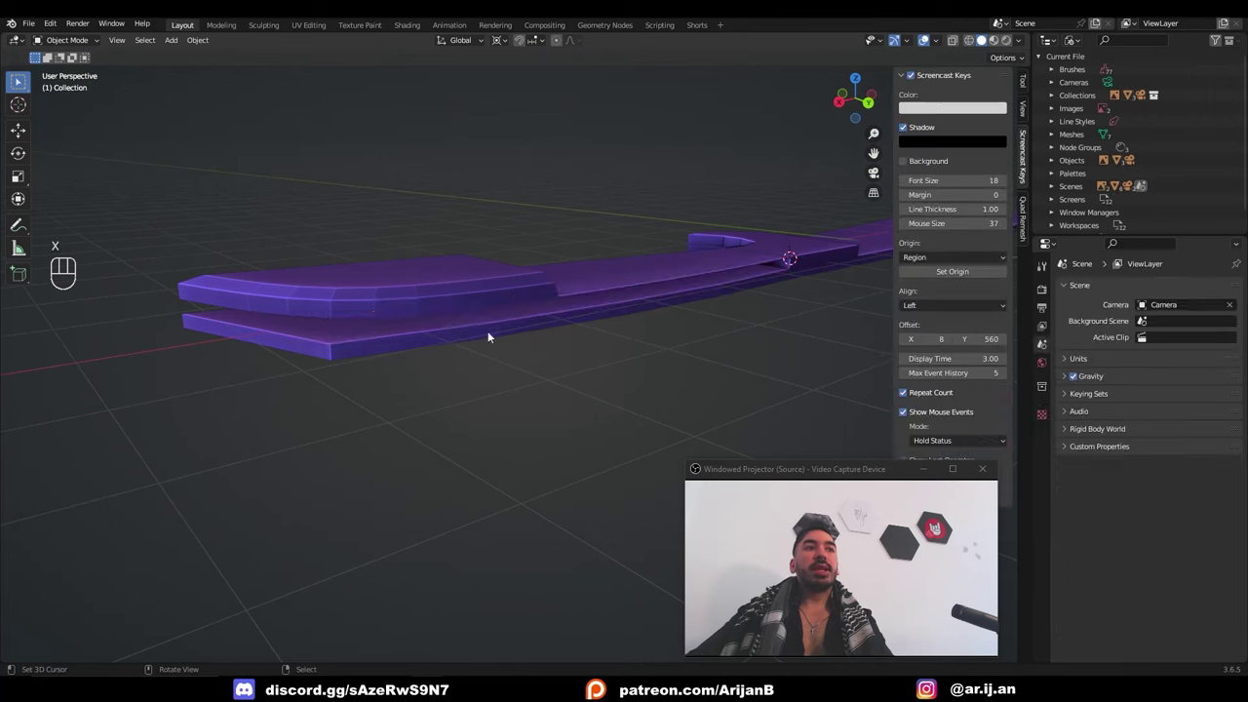
pyautogui.click(348, 299)
pyautogui.moveTo(260, 313); pyautogui.dragTo(475, 338, button='middle')
pyautogui.scroll(2, 399, 311)
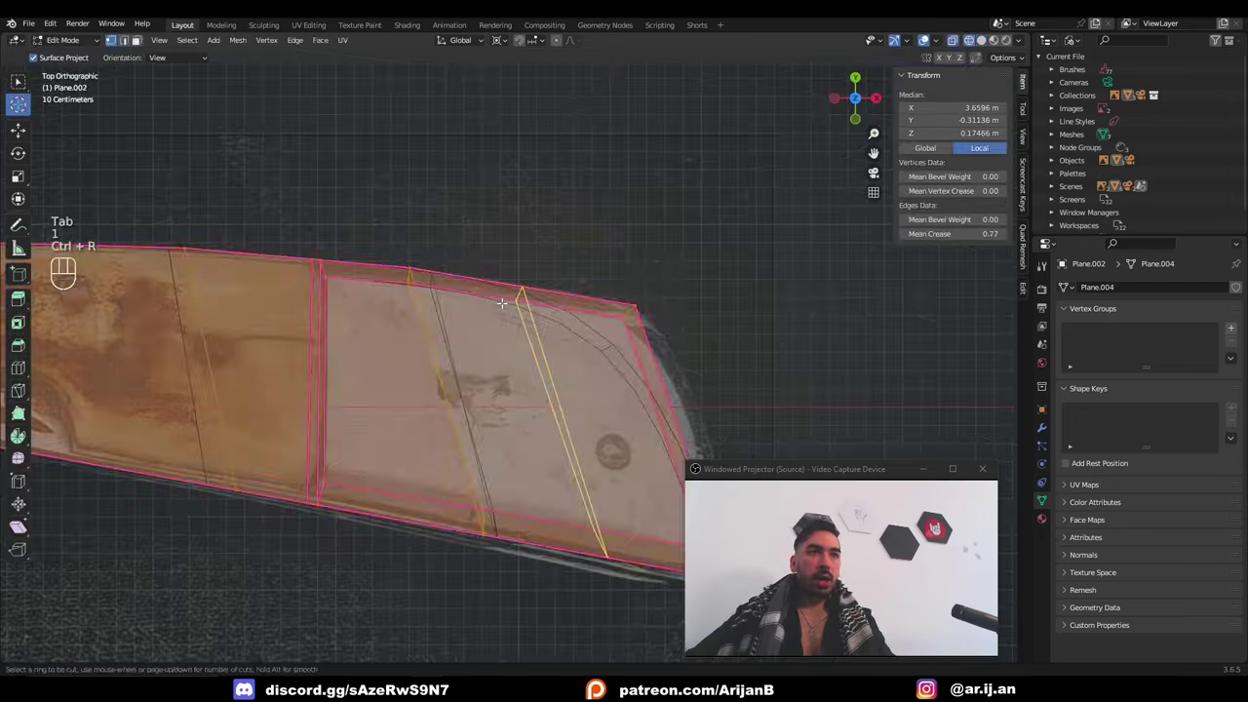
pyautogui.click(514, 307)
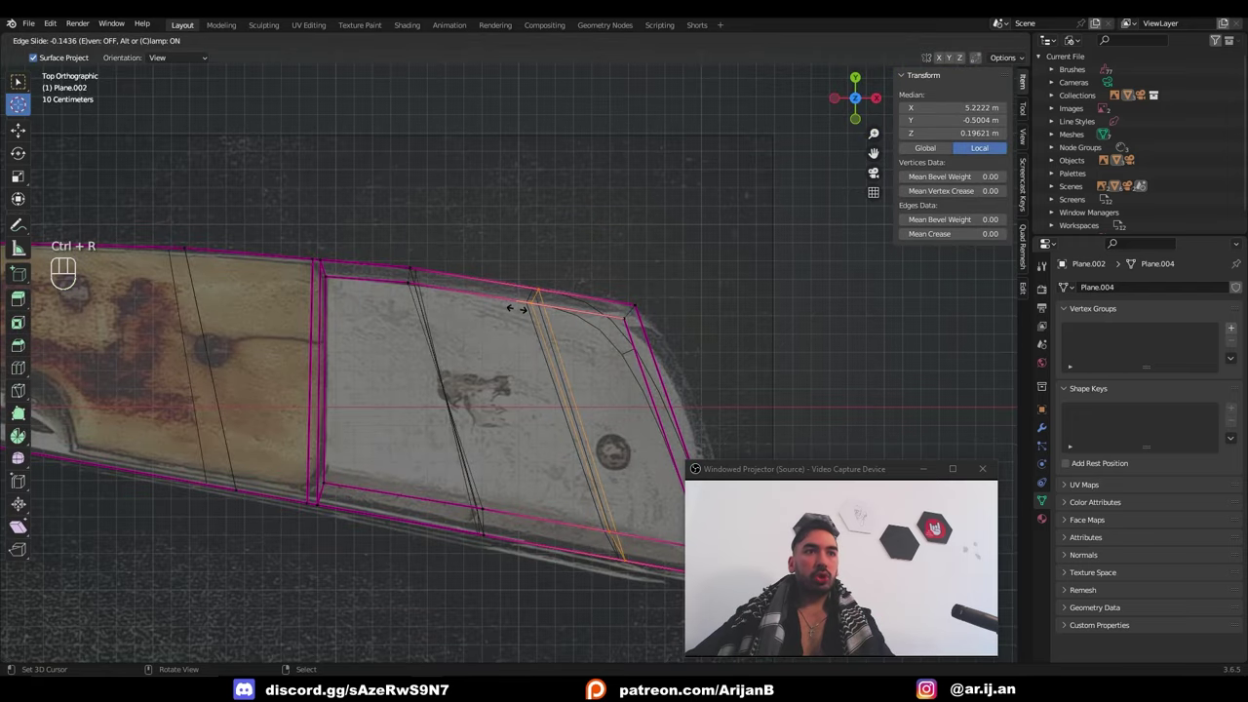
pyautogui.click(513, 307)
pyautogui.scroll(-2, 599, 317)
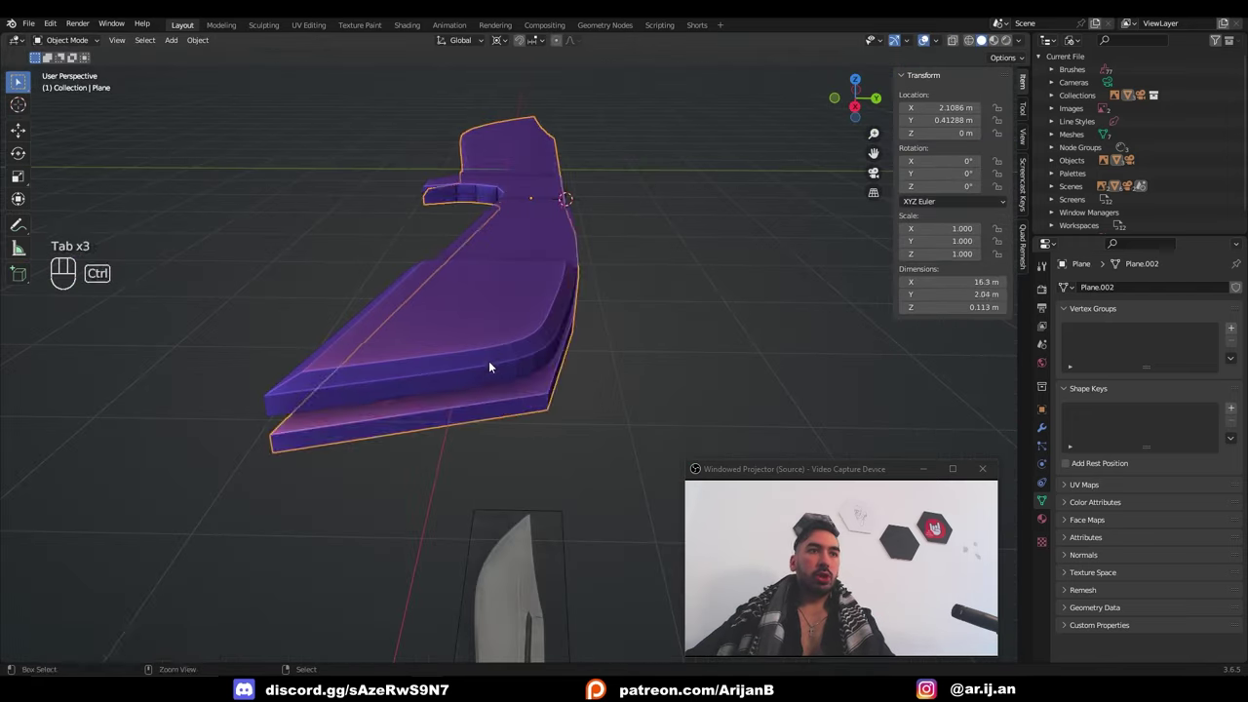
# Add a level 2 Subdivision Surface to the knife body
pyautogui.press('Tab')
pyautogui.hotkey('ctrl', '2')
pyautogui.moveTo(493, 364); pyautogui.dragTo(532, 357, button='middle')
# Select an outer edge of the knife body and extend the selection to all edges with similar Face Angles
pyautogui.press('Tab')
pyautogui.press('2')
pyautogui.click(533, 357)
pyautogui.hotkey('shift', 'g')
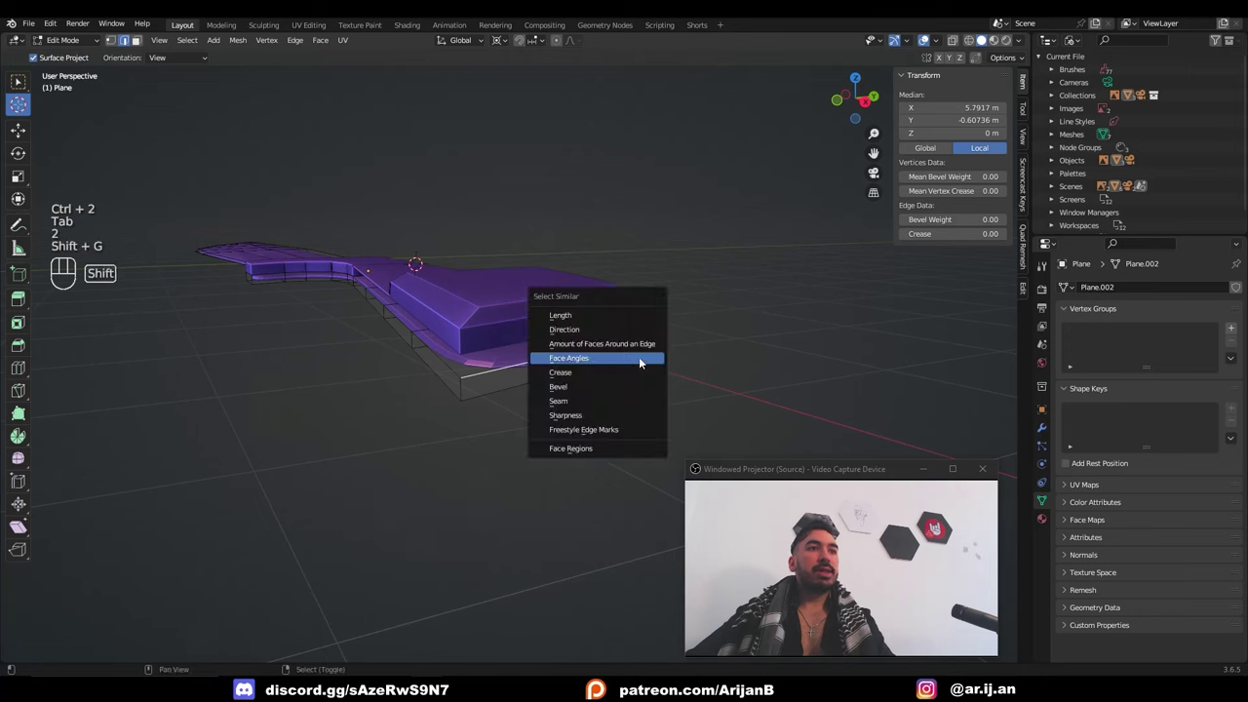
pyautogui.click(597, 361)
# Add the blade's bevel and outline edge loops around the tip to the crease selection
pyautogui.moveTo(381, 326); pyautogui.dragTo(506, 339, button='middle')
pyautogui.keyDown('shift'); pyautogui.moveTo(351, 344); pyautogui.dragTo(620, 362, button='middle'); pyautogui.keyUp('shift')
pyautogui.keyDown('alt'); pyautogui.keyDown('shift'); pyautogui.rightClick(481, 354); pyautogui.keyUp('shift'); pyautogui.keyUp('alt')
pyautogui.scroll(4, 620, 363)
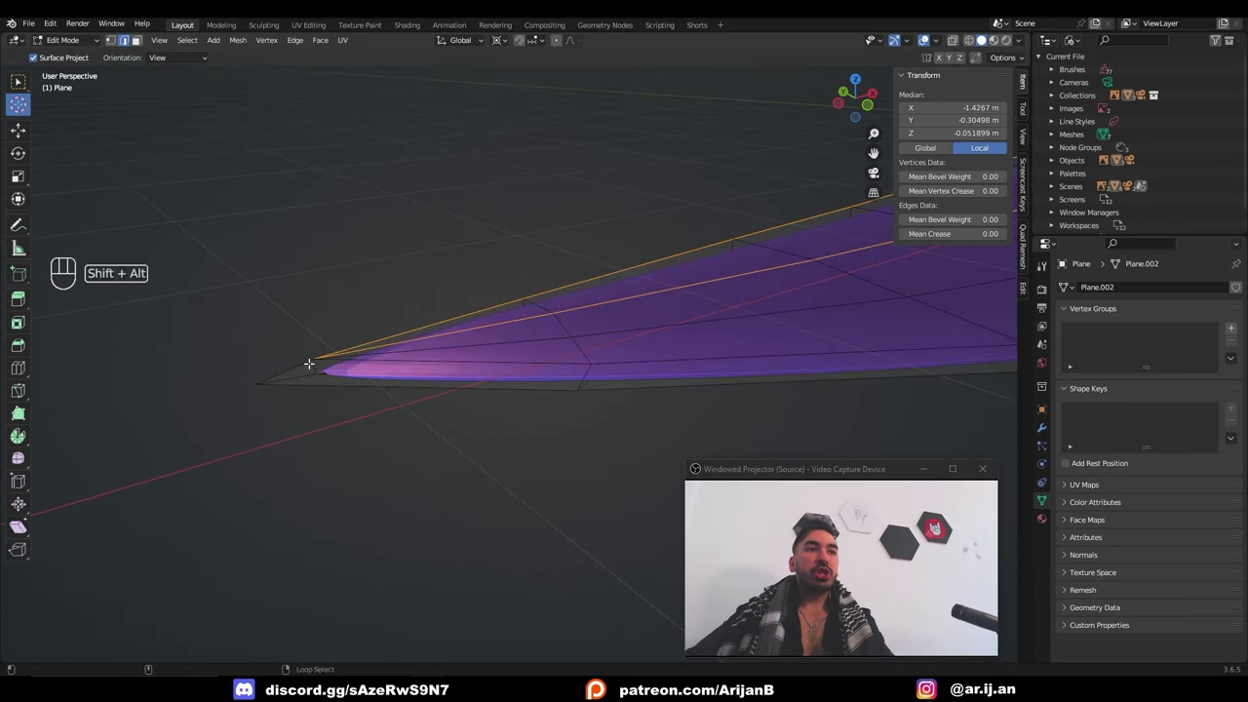
pyautogui.keyDown('alt'); pyautogui.keyDown('shift'); pyautogui.rightClick(309, 362); pyautogui.keyUp('shift'); pyautogui.keyUp('alt')
pyautogui.press('z')
pyautogui.keyDown('alt'); pyautogui.keyDown('shift'); pyautogui.rightClick(299, 376); pyautogui.keyUp('shift'); pyautogui.keyUp('alt')
# Complete the edge selection at the blade tip and set the mean crease of the blade edges to 1.00
pyautogui.press('z')
pyautogui.press('Tab')
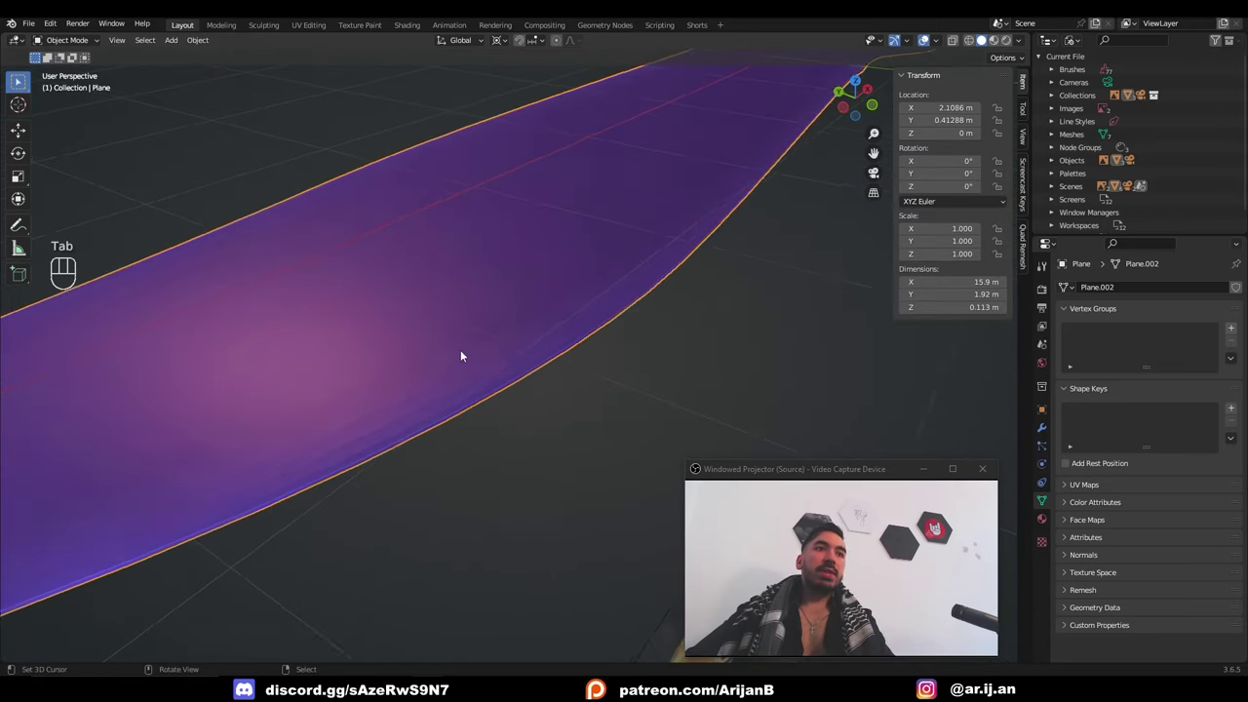
pyautogui.moveTo(461, 349); pyautogui.dragTo(389, 398, button='middle')
pyautogui.press('Tab')
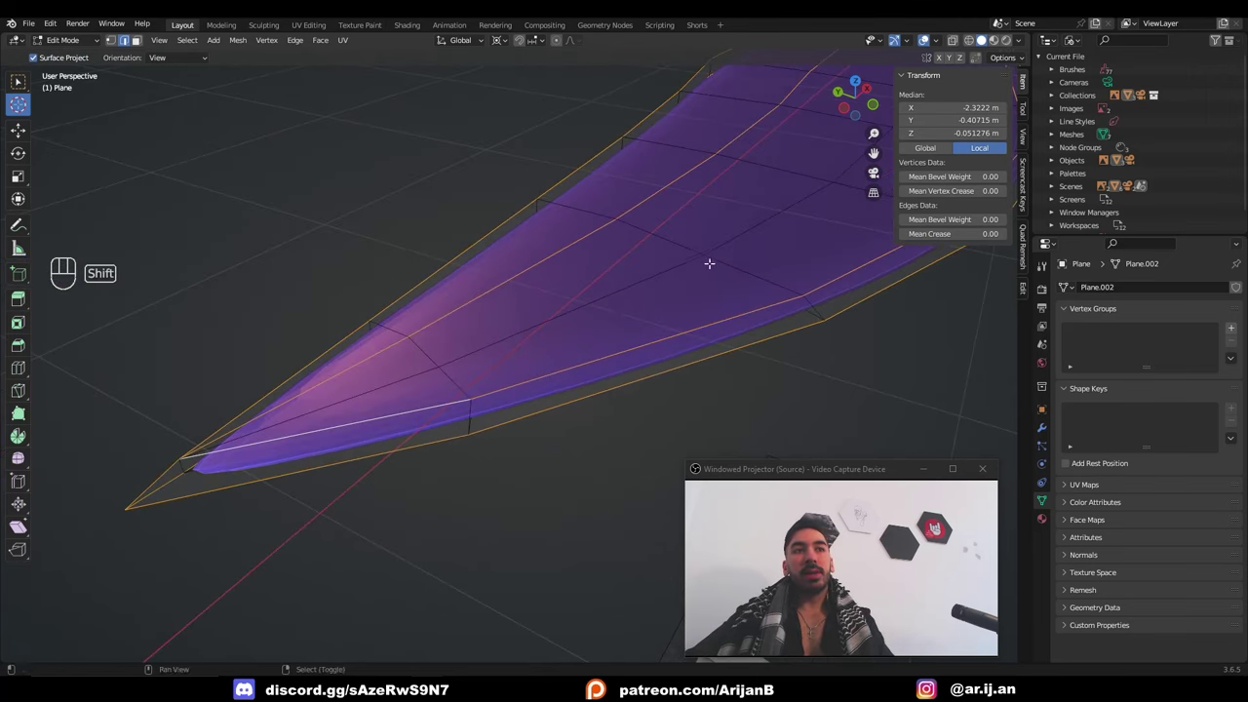
pyautogui.moveTo(709, 263); pyautogui.dragTo(731, 343, button='middle')
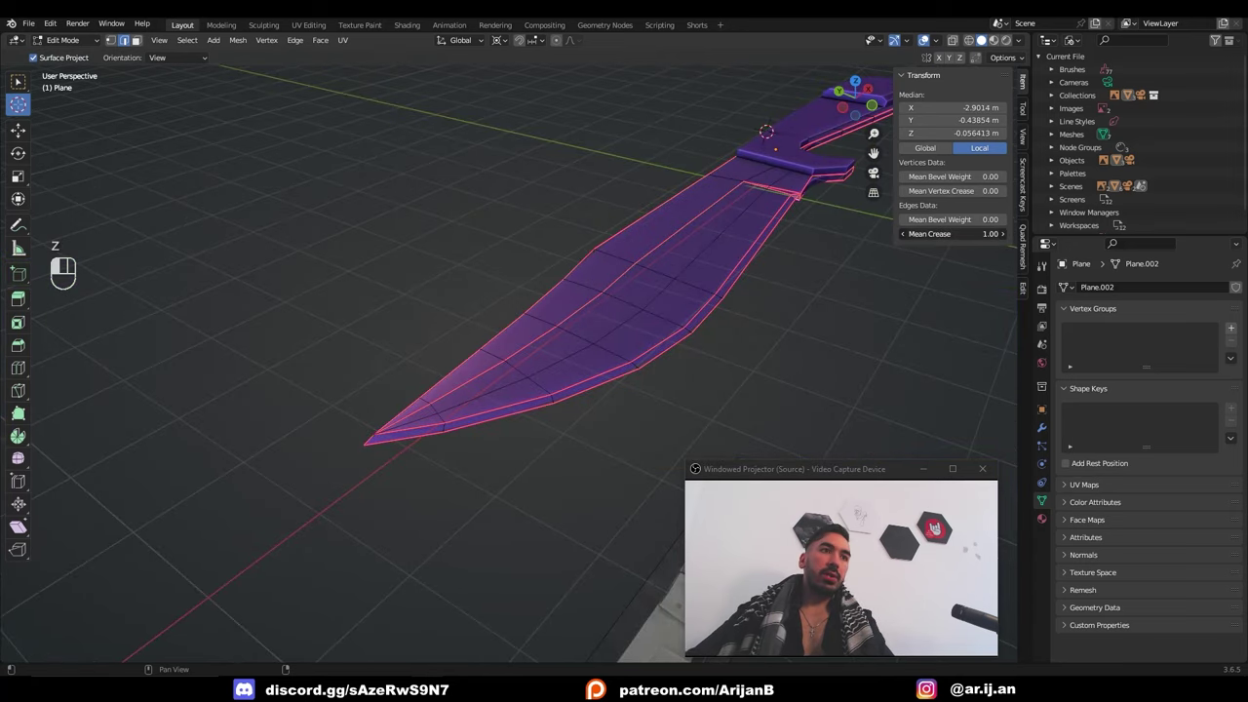
pyautogui.press('Tab')
pyautogui.moveTo(939, 235); pyautogui.dragTo(550, 310, button='middle')
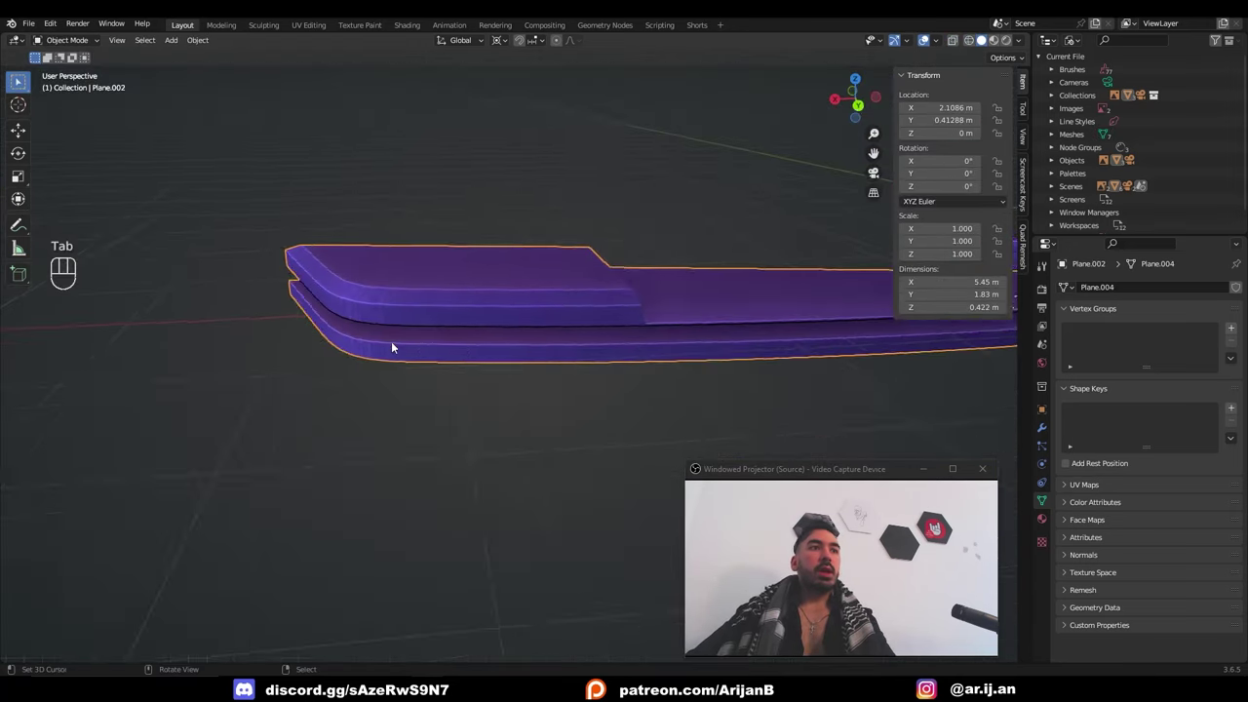
# Move the pommel's middle end vertices and upper corner vertices in the top view to follow the reference's rounded outline
pyautogui.press('Tab')
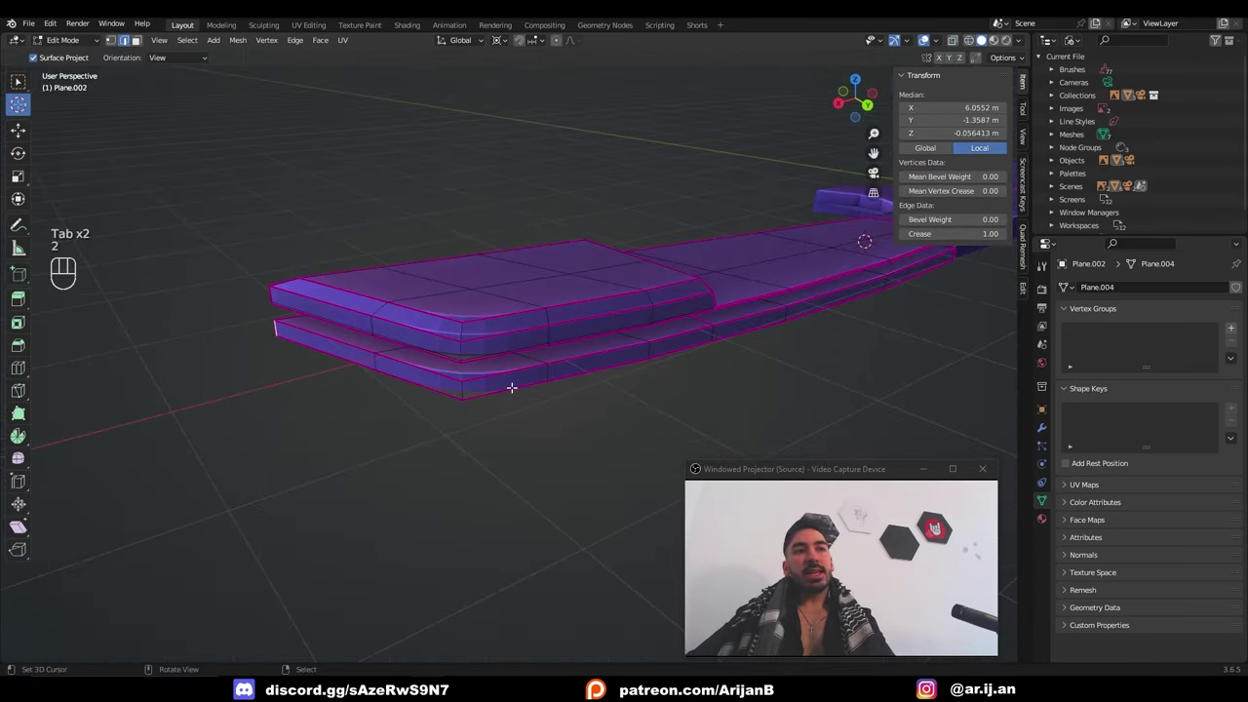
pyautogui.scroll(1, 546, 332)
pyautogui.moveTo(335, 355); pyautogui.dragTo(598, 365, button='middle')
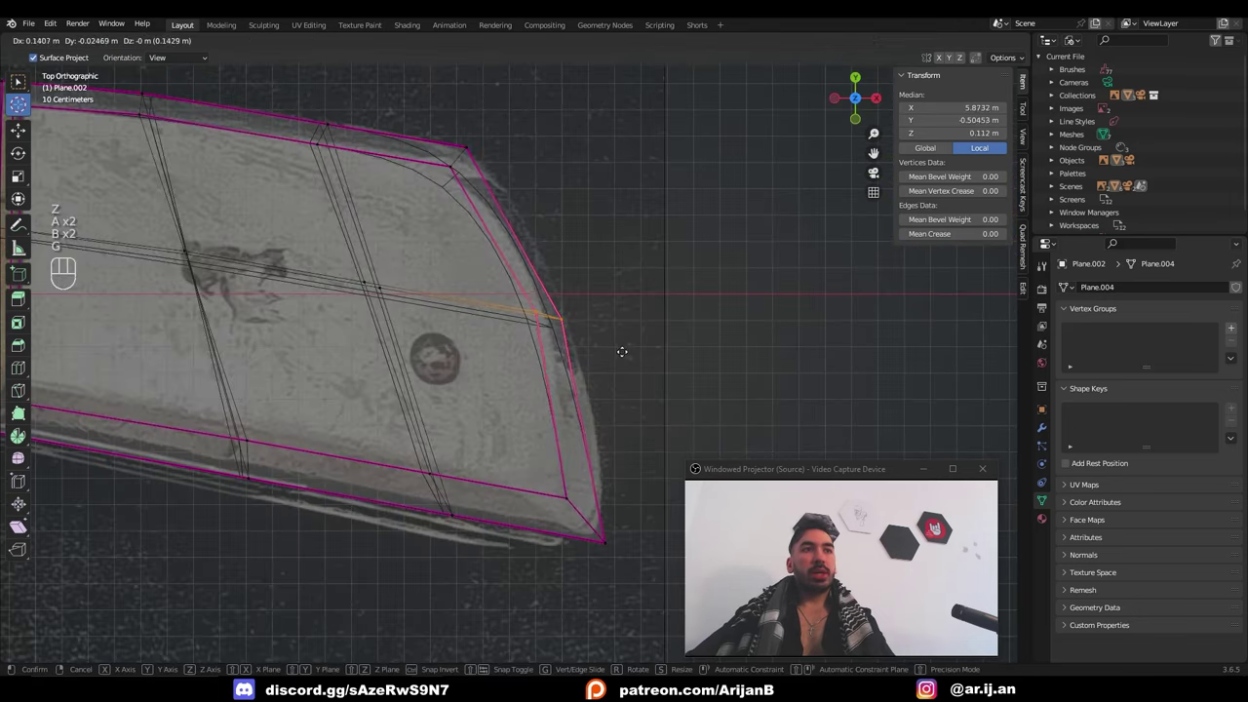
pyautogui.click(618, 348)
pyautogui.keyDown('shift'); pyautogui.moveTo(618, 348); pyautogui.dragTo(575, 329, button='middle'); pyautogui.keyUp('shift')
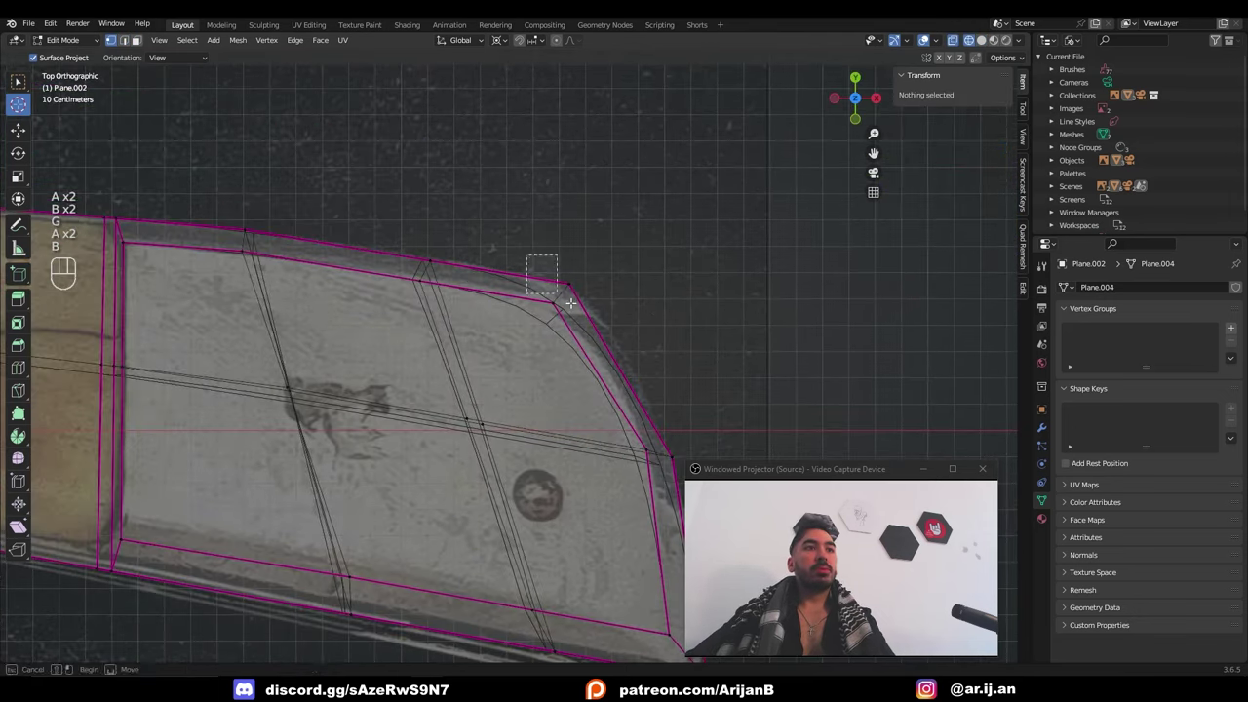
pyautogui.press('g')
pyautogui.click(643, 345)
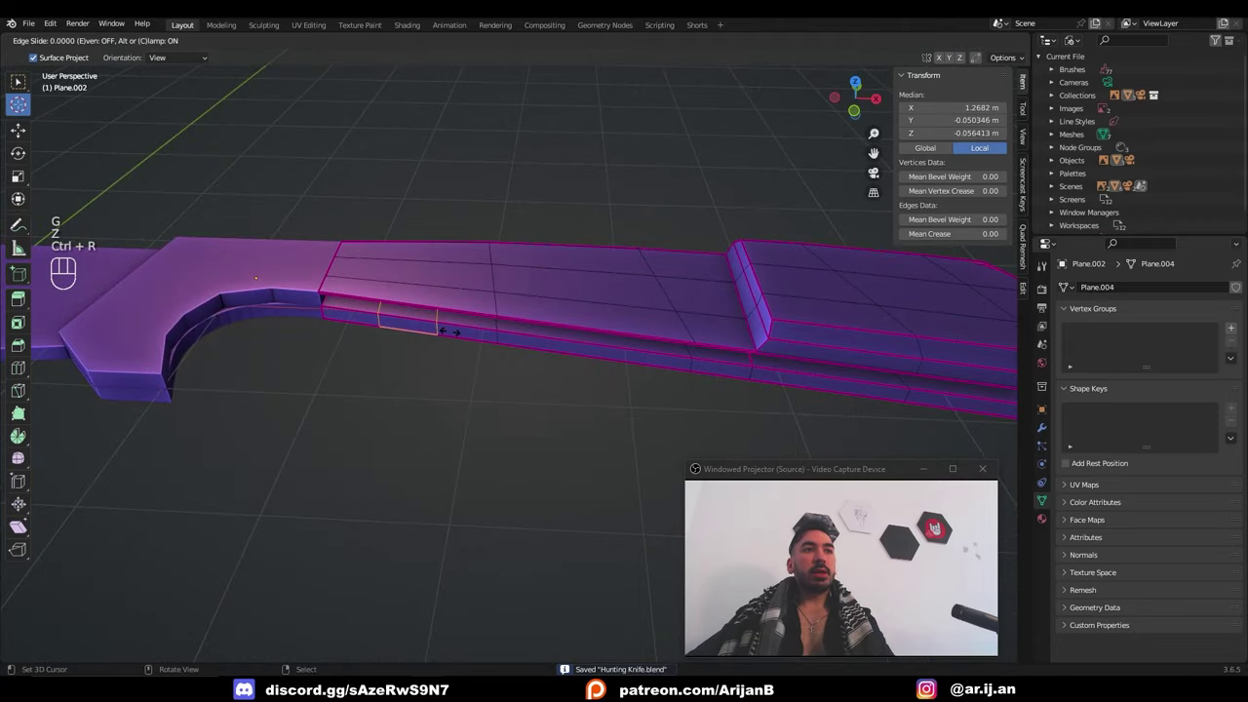
# Insert edge loops across the handle section and select the block of top faces covering the reference's nail notch
pyautogui.rightClick(450, 331)
pyautogui.hotkey('ctrl', 'r')
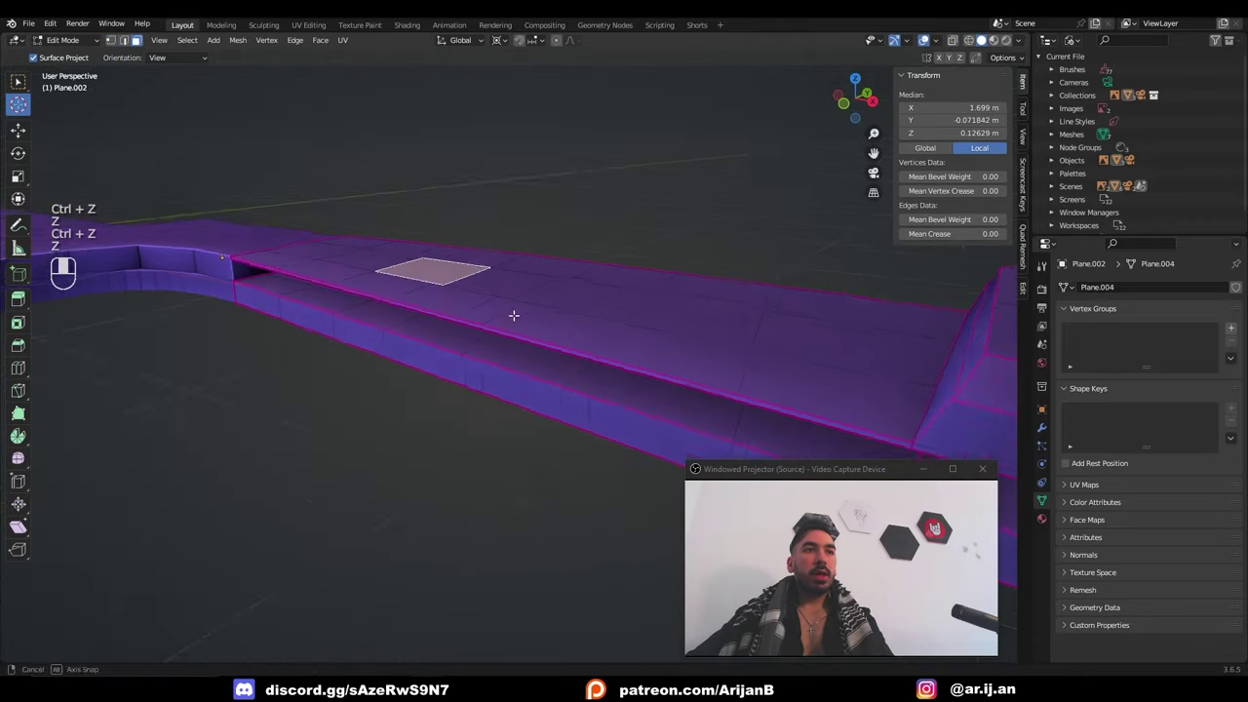
pyautogui.keyDown('ctrl'); pyautogui.keyDown('shift'); pyautogui.click(543, 315); pyautogui.keyUp('shift'); pyautogui.keyUp('ctrl')
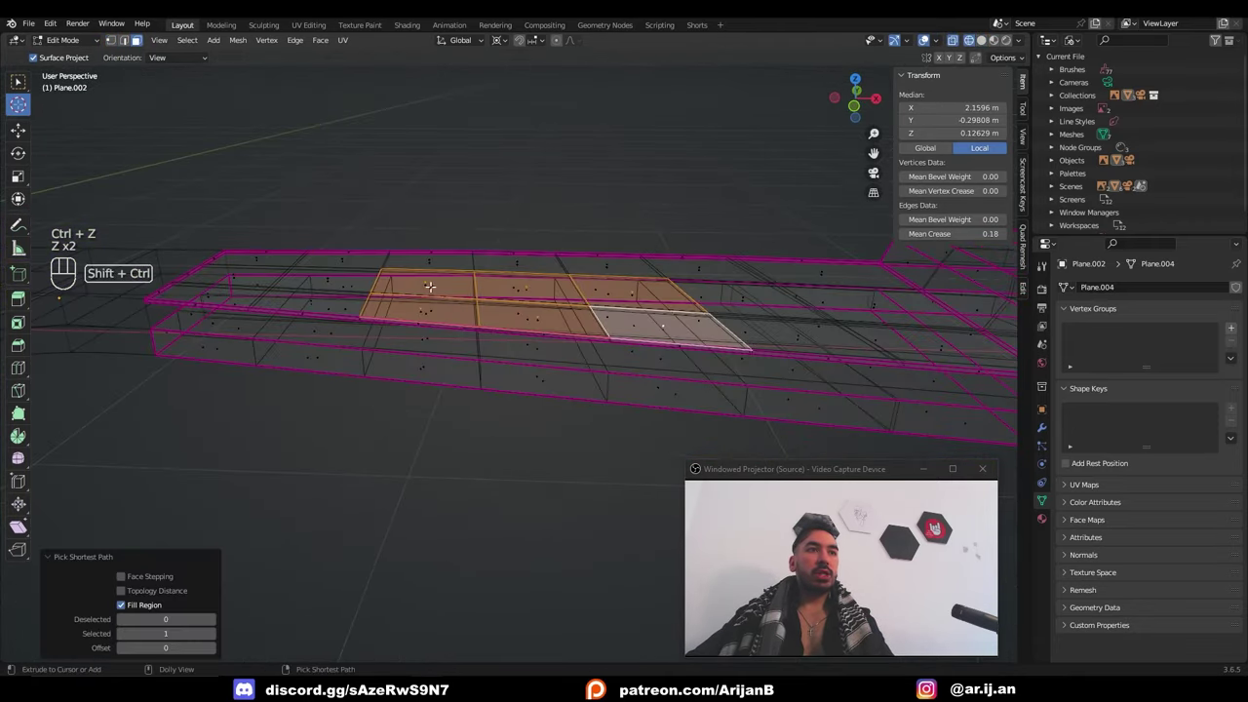
pyautogui.keyDown('ctrl'); pyautogui.keyDown('shift'); pyautogui.click(432, 286); pyautogui.keyUp('shift'); pyautogui.keyUp('ctrl')
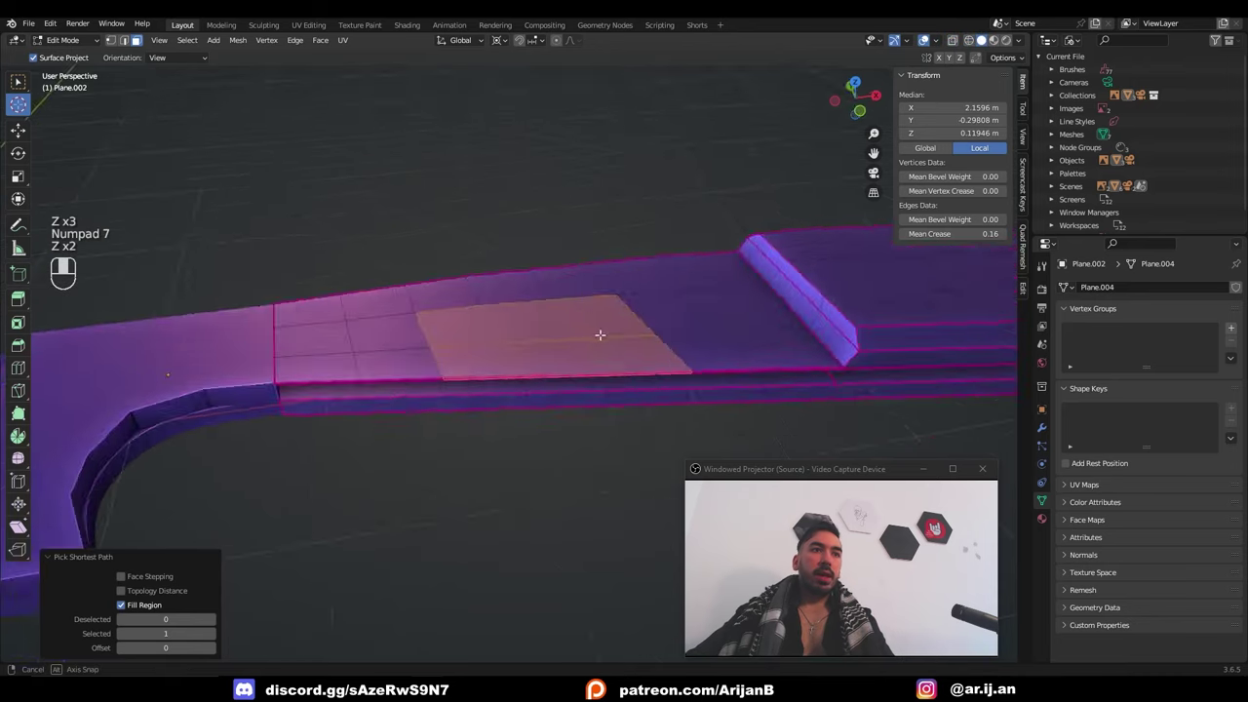
pyautogui.moveTo(599, 334)
pyautogui.mouseDown(button='middle')
pyautogui.moveTo(572, 379)
pyautogui.moveTo(476, 423)
pyautogui.mouseUp(button='middle')
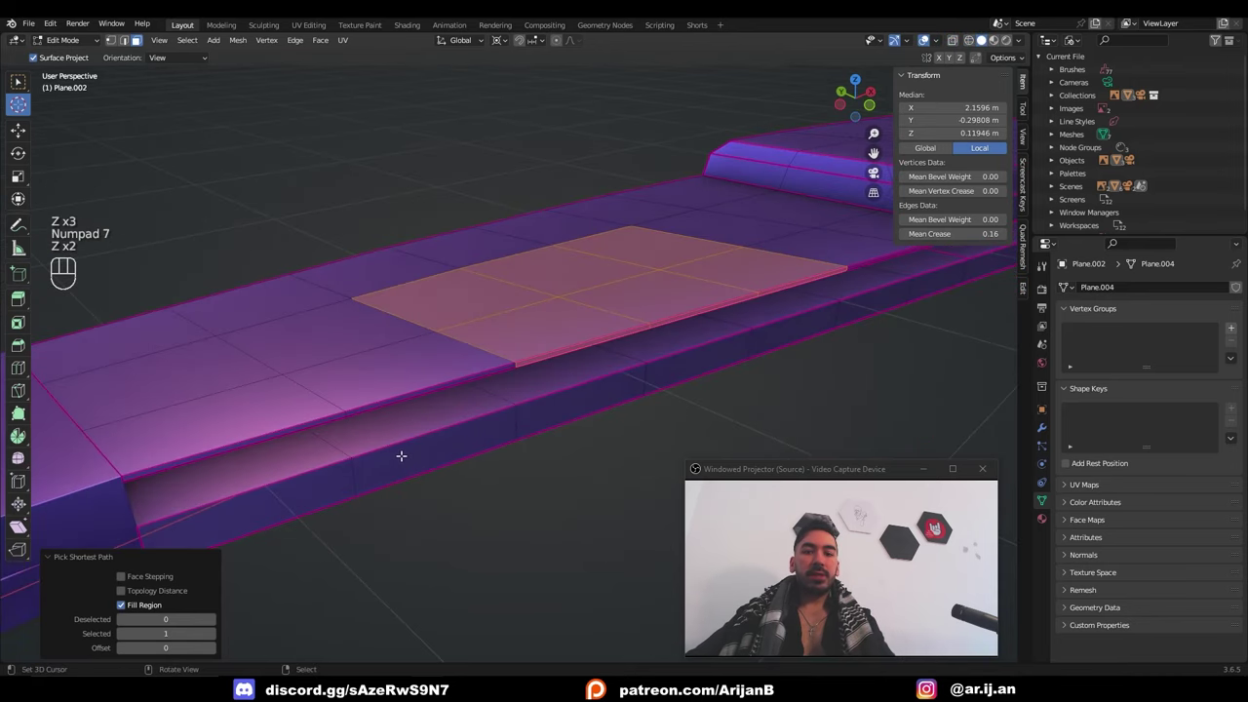
# Inset the selected handle faces by 0.153 m with Edge Rail enabled
pyautogui.press('i')
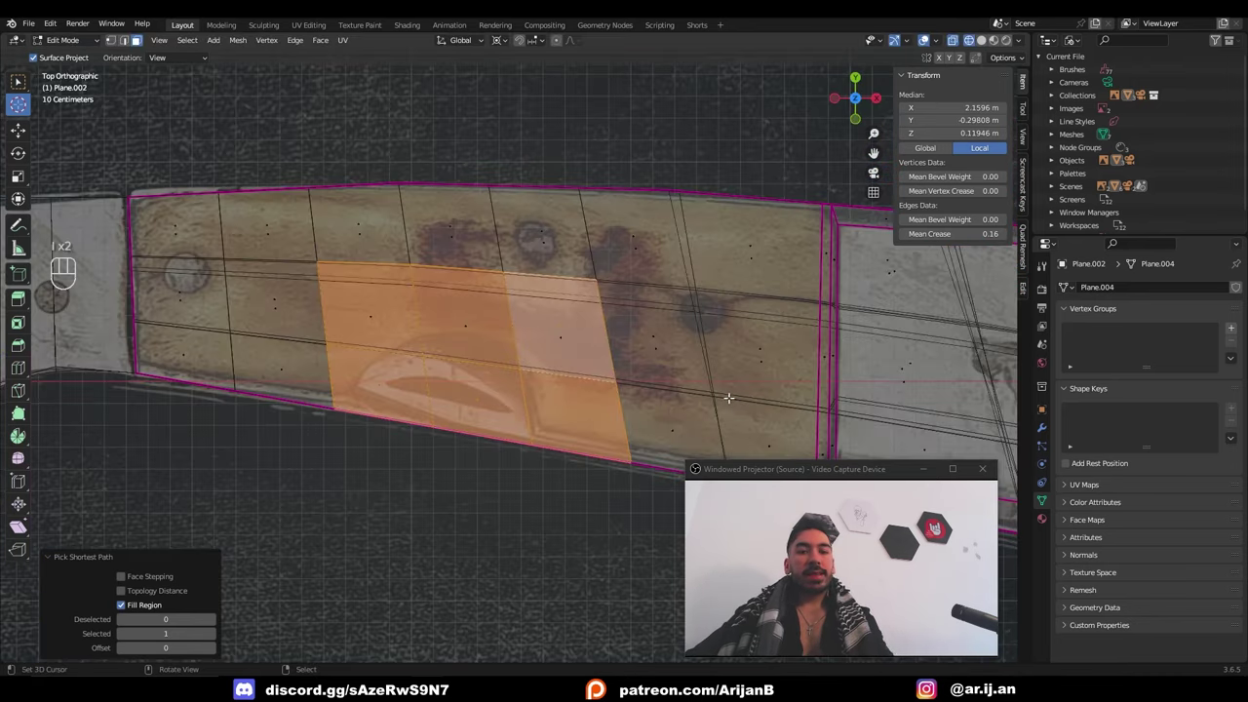
pyautogui.press('i')
pyautogui.click(628, 393)
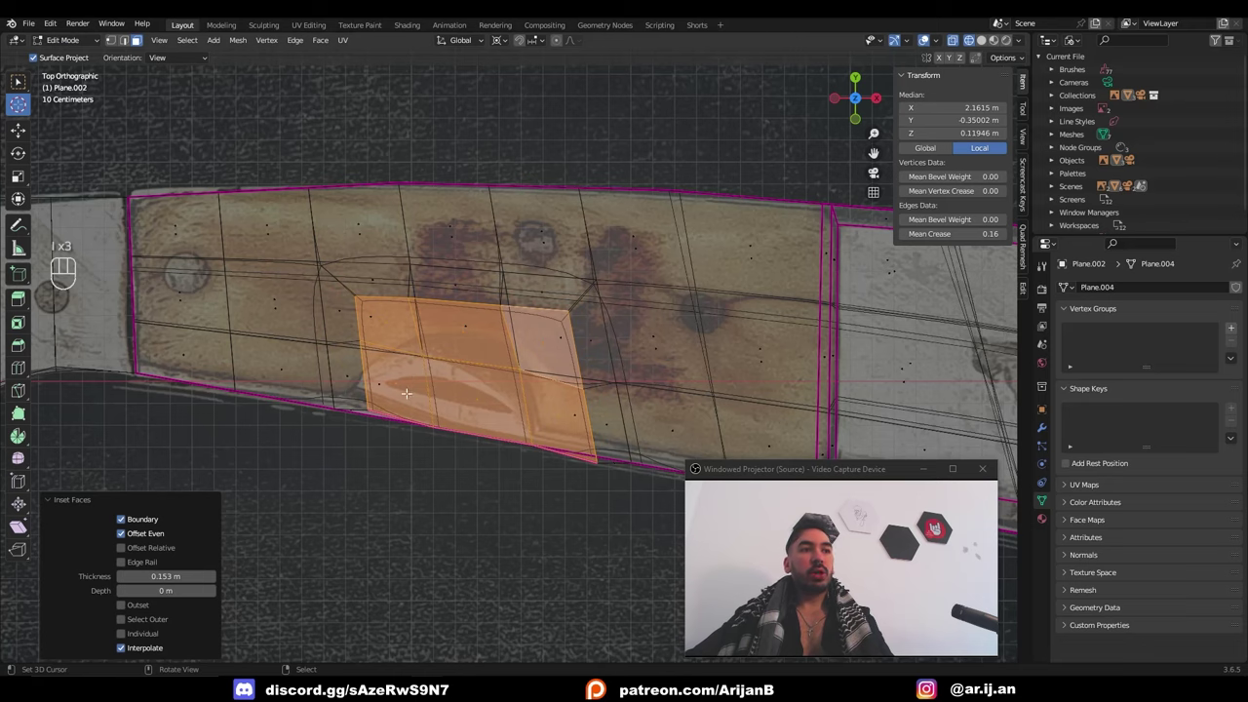
pyautogui.scroll(2, 406, 393)
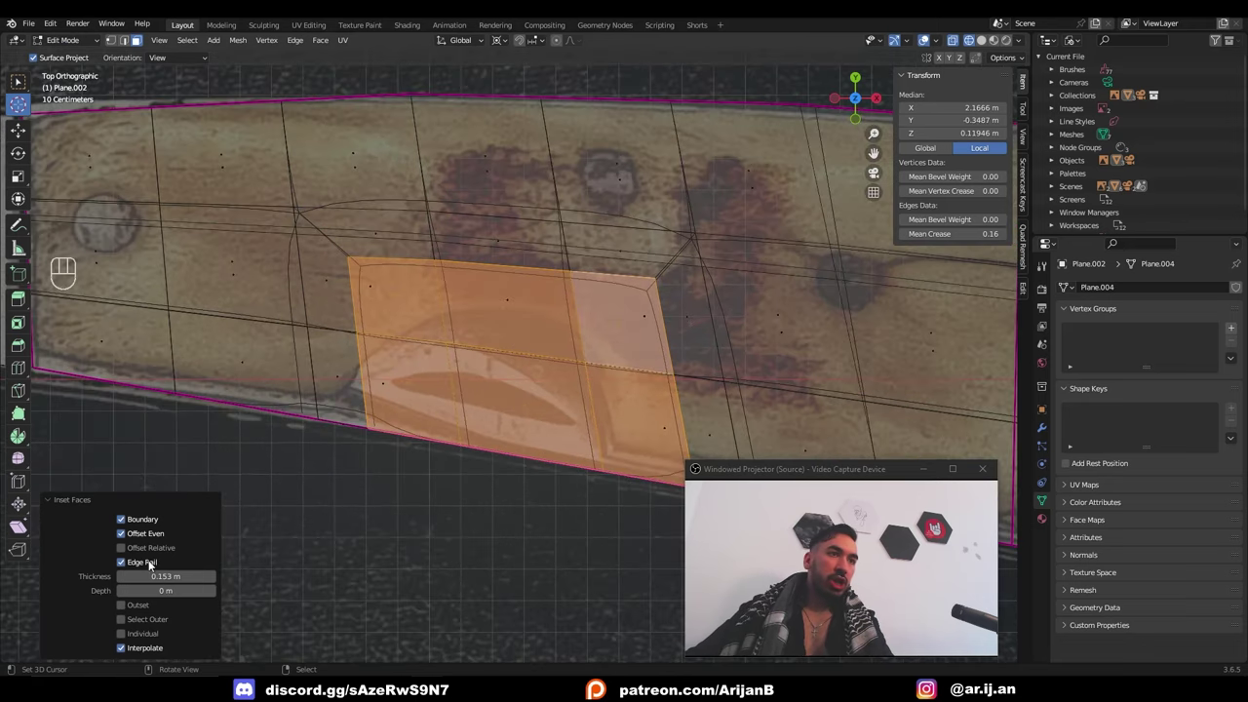
pyautogui.keyDown('shift'); pyautogui.moveTo(453, 452); pyautogui.dragTo(436, 404, button='middle'); pyautogui.keyUp('shift')
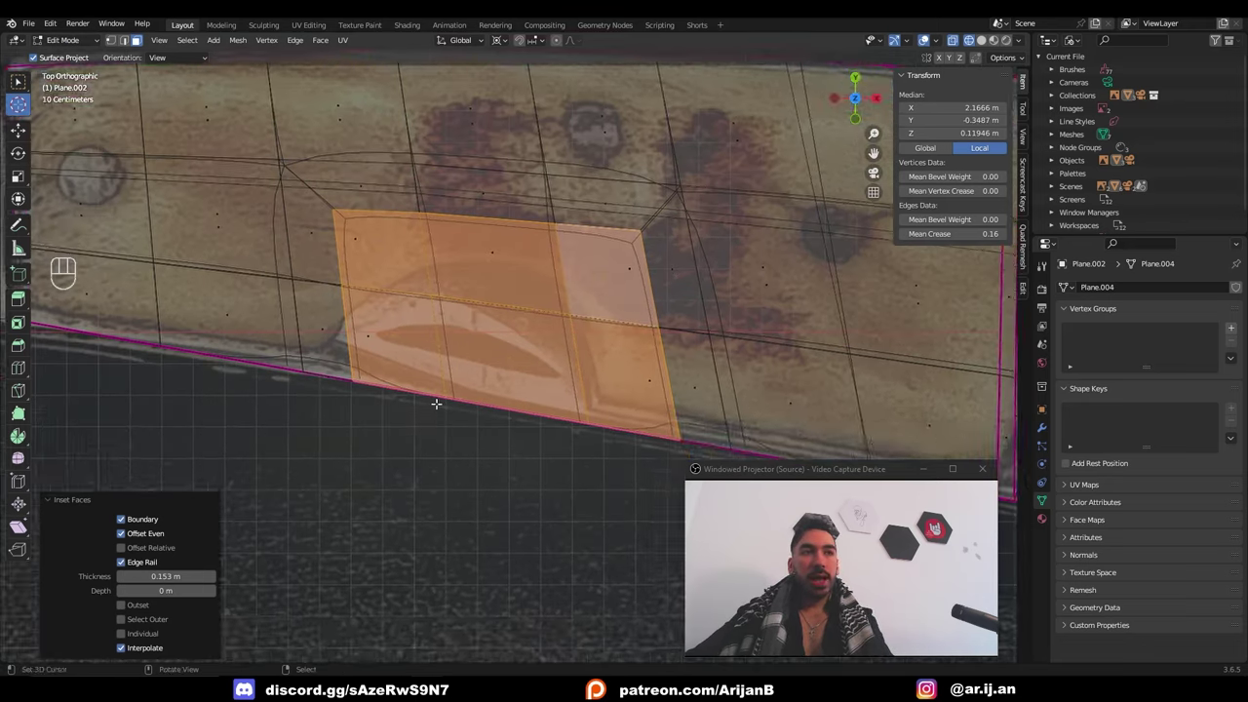
# Slide the edge loop beside the notch and the inset's bolster-side edges along the handle to meet the notch's start
pyautogui.press('g')
pyautogui.press('g')
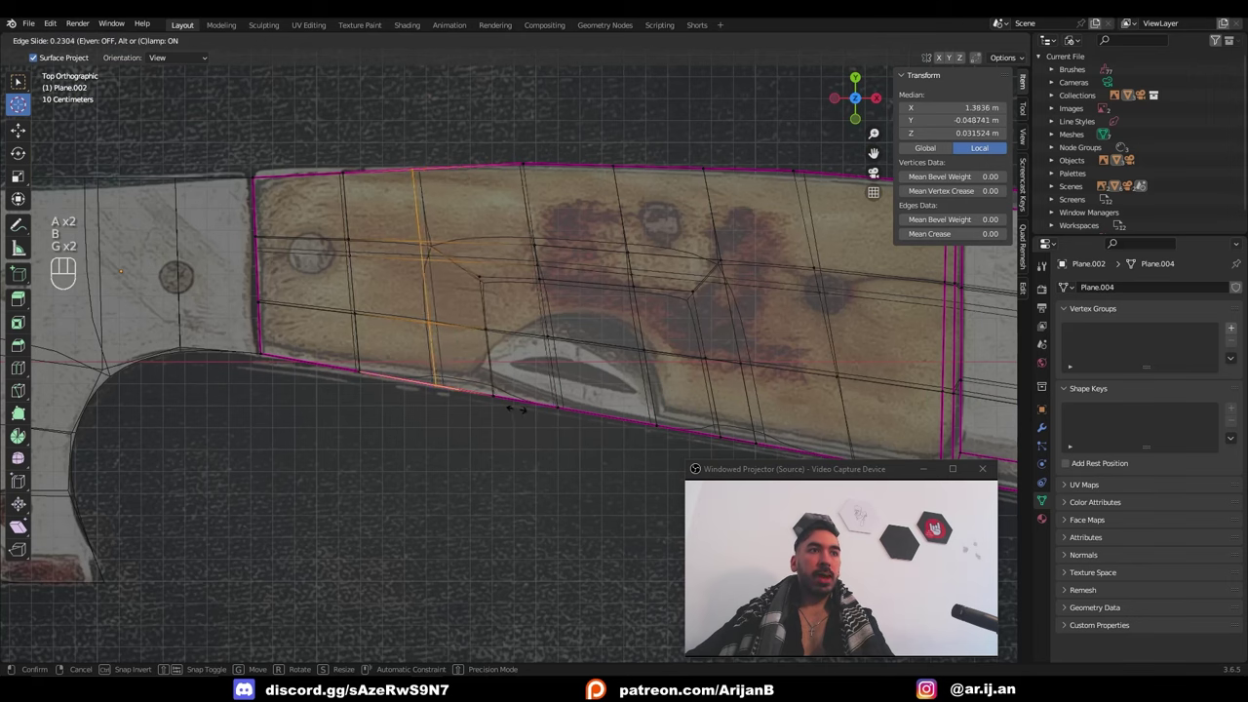
pyautogui.click(507, 399)
pyautogui.press('a')
pyautogui.press('a')
pyautogui.press('b')
pyautogui.moveTo(469, 266); pyautogui.dragTo(512, 415)
pyautogui.press('g')
pyautogui.press('g')
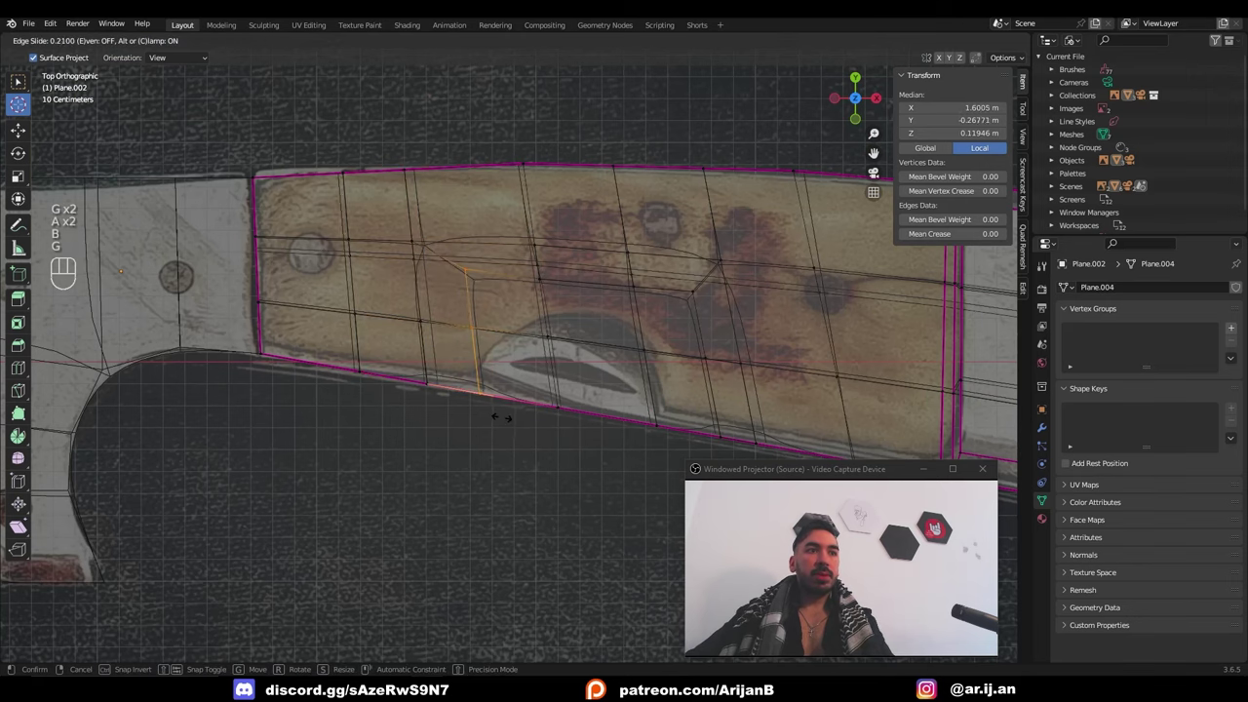
pyautogui.click(501, 416)
# Move the inset's corner and upper vertices onto the curved outline of the notch in the reference
pyautogui.scroll(1, 566, 296)
pyautogui.moveTo(460, 334); pyautogui.dragTo(470, 345, button='right')
pyautogui.press('z')
pyautogui.press('z')
pyautogui.press('a')
pyautogui.press('a')
pyautogui.press('b')
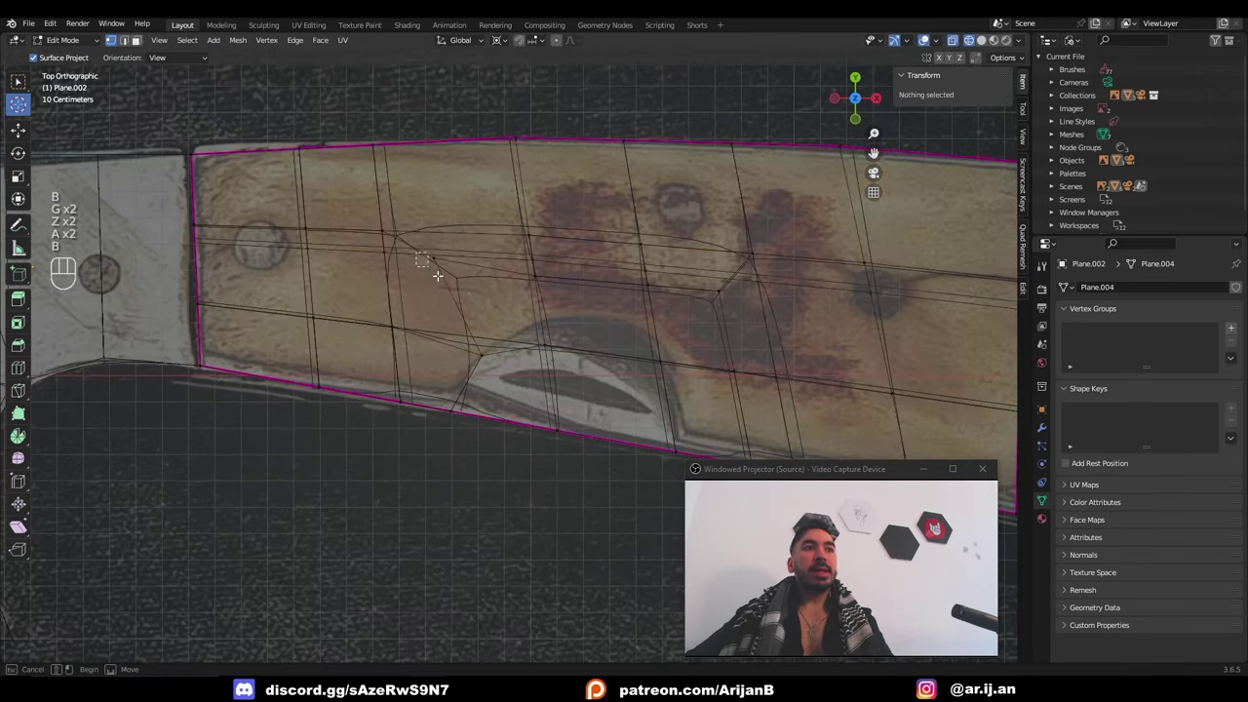
pyautogui.moveTo(443, 260); pyautogui.dragTo(487, 320)
pyautogui.press('g')
pyautogui.click(522, 349)
pyautogui.press('a')
pyautogui.press('a')
pyautogui.press('b')
pyautogui.moveTo(519, 263); pyautogui.dragTo(571, 326)
pyautogui.press('g')
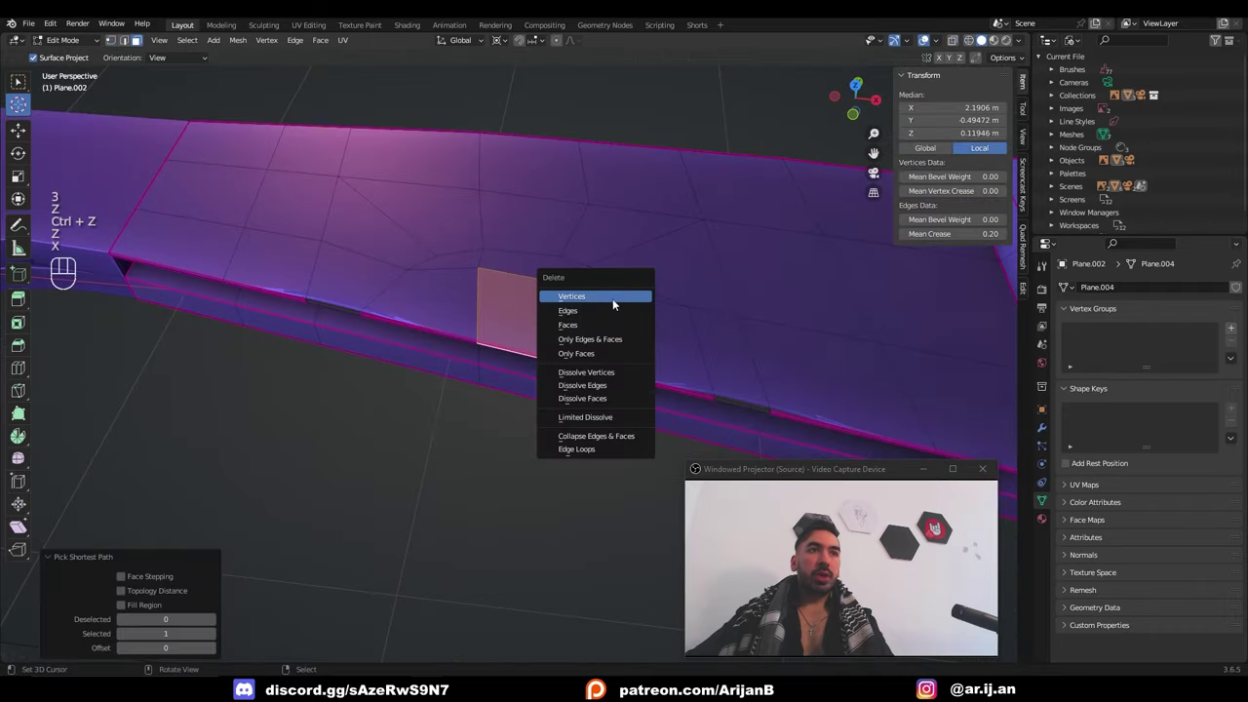
# Delete the handle plate geometry inside the notch arc and select the opening's curved border edges
pyautogui.click(618, 292)
pyautogui.press('z')
pyautogui.keyDown('ctrl'); pyautogui.click(371, 279); pyautogui.keyUp('ctrl')
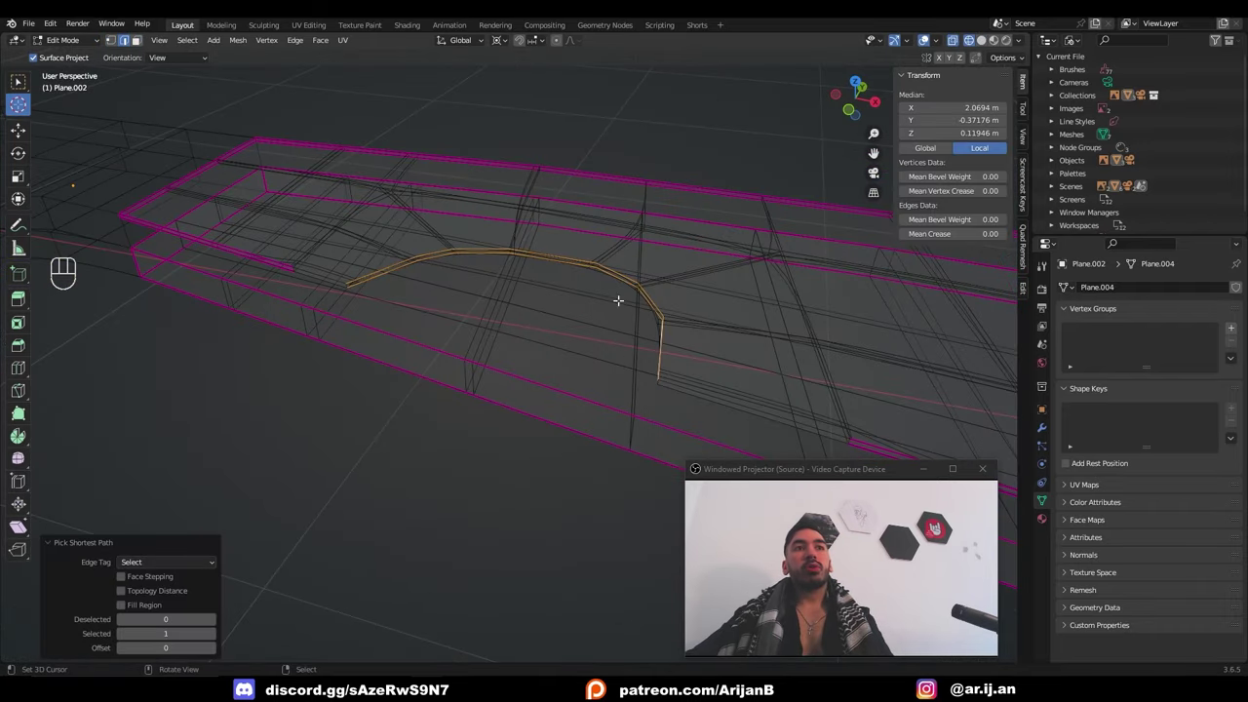
# Even out the vertex spacing along the notch's curved border edges with LoopTools Space
pyautogui.moveTo(529, 348); pyautogui.dragTo(416, 273, button='middle')
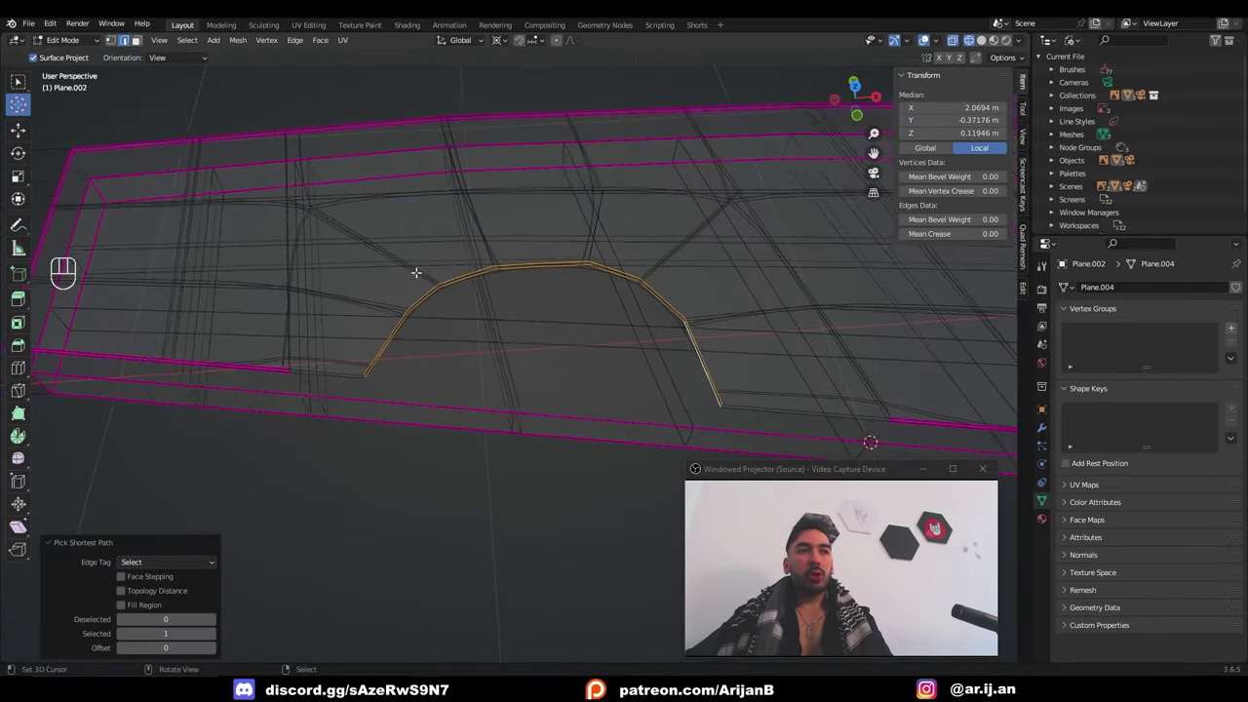
pyautogui.press('z')
pyautogui.press('w')
pyautogui.moveTo(282, 178)
pyautogui.click(369, 266)
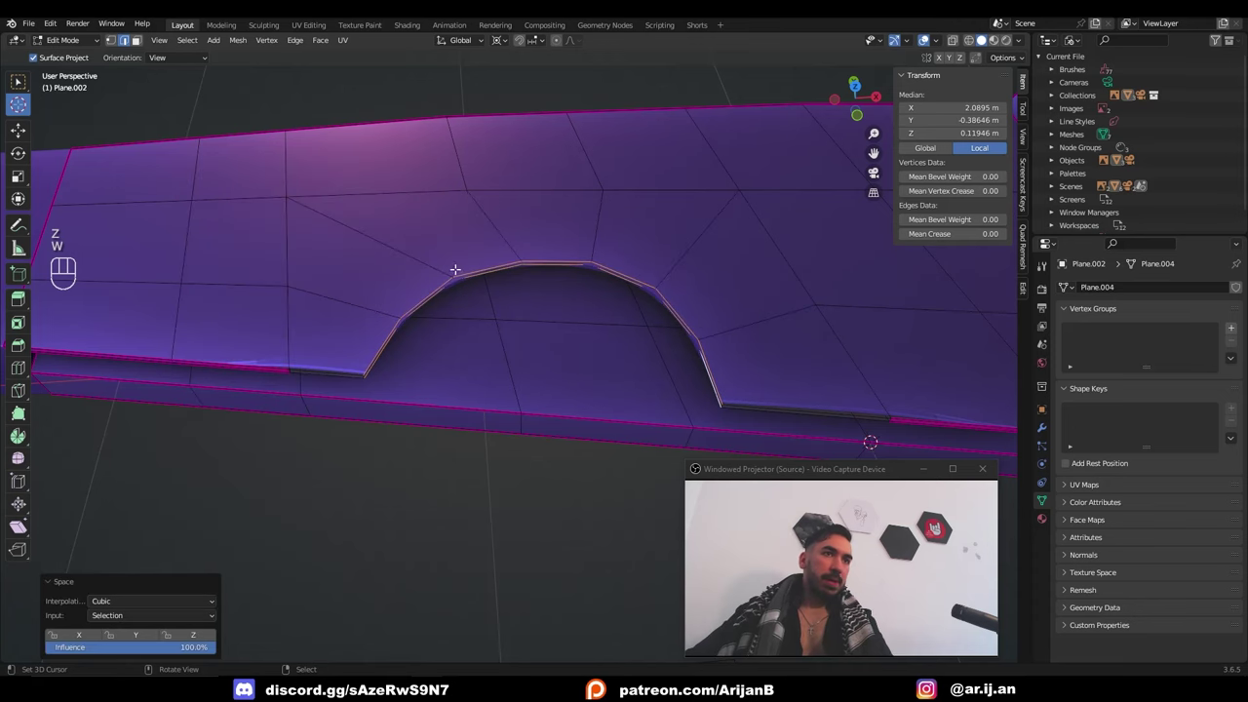
pyautogui.press('w')
pyautogui.moveTo(478, 213)
pyautogui.click(585, 293)
# Add a 14-vertex circle centred on the notch opening, then scale and rotate it to fit the notch's arc
pyautogui.hotkey('shift', 'a')
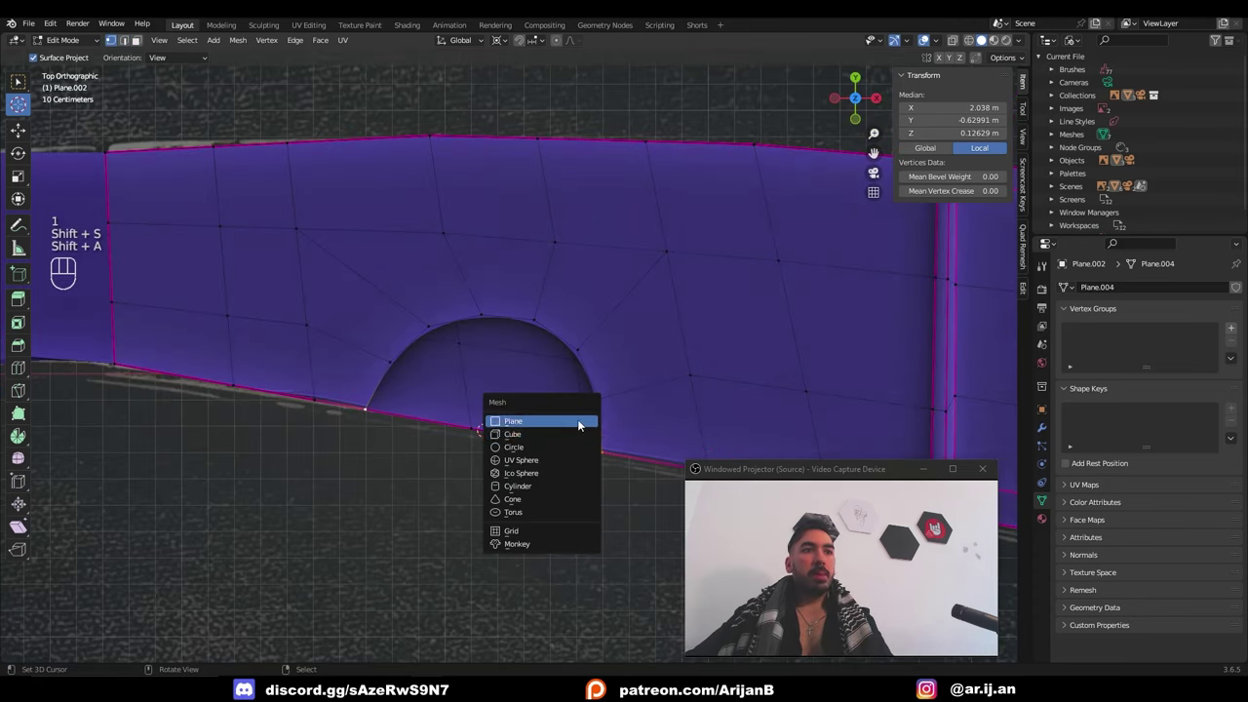
pyautogui.click(557, 447)
pyautogui.write('14')
pyautogui.press('Return')
pyautogui.press('s')
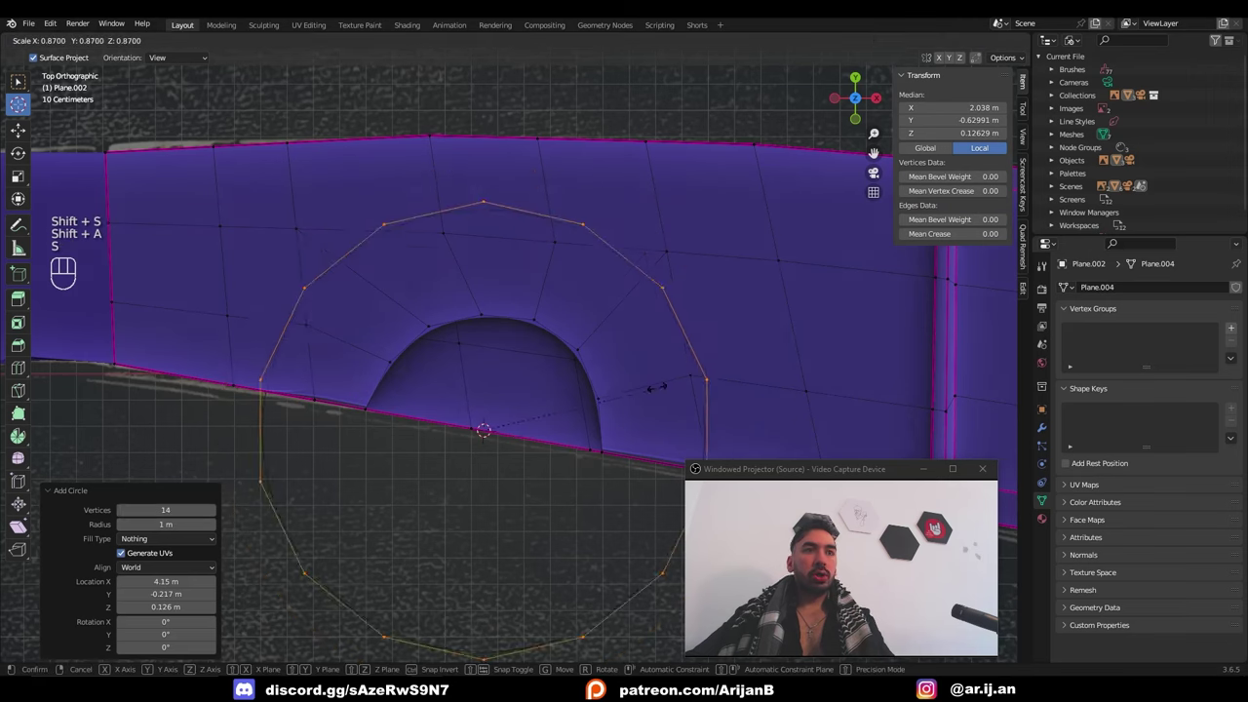
pyautogui.click(565, 387)
pyautogui.scroll(3, 595, 392)
pyautogui.press('r')
pyautogui.click(651, 402)
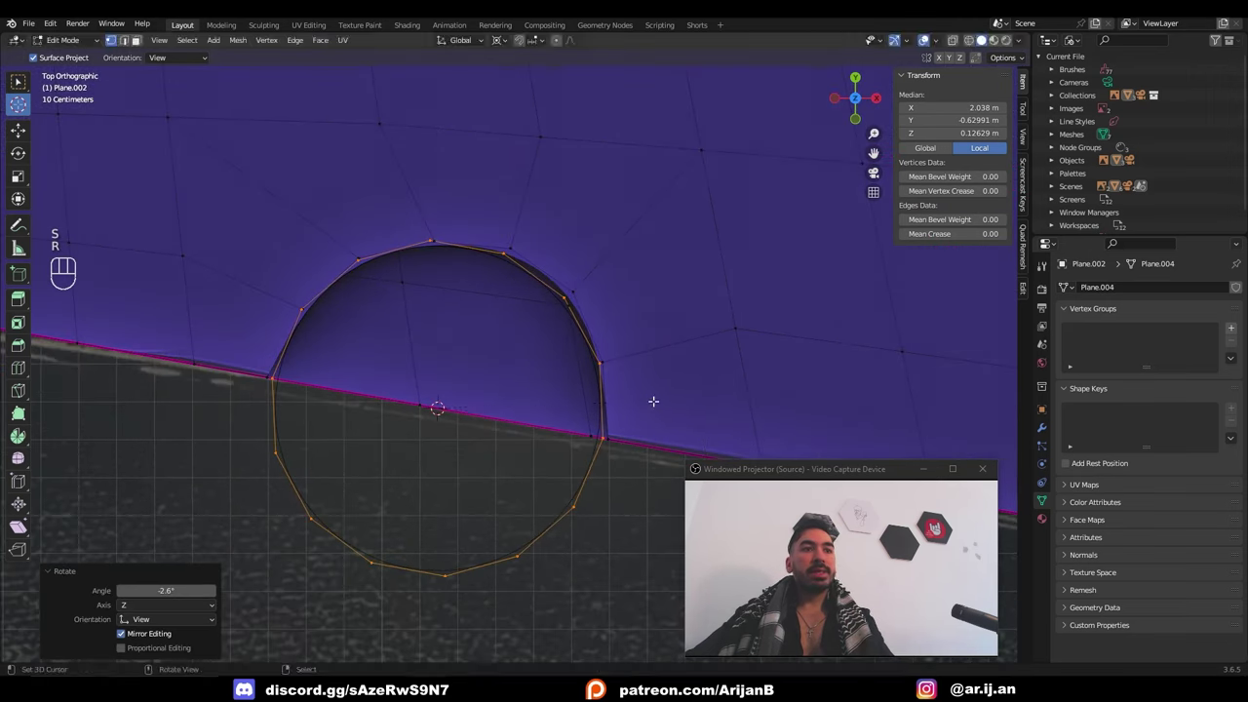
pyautogui.press('s')
pyautogui.click(640, 427)
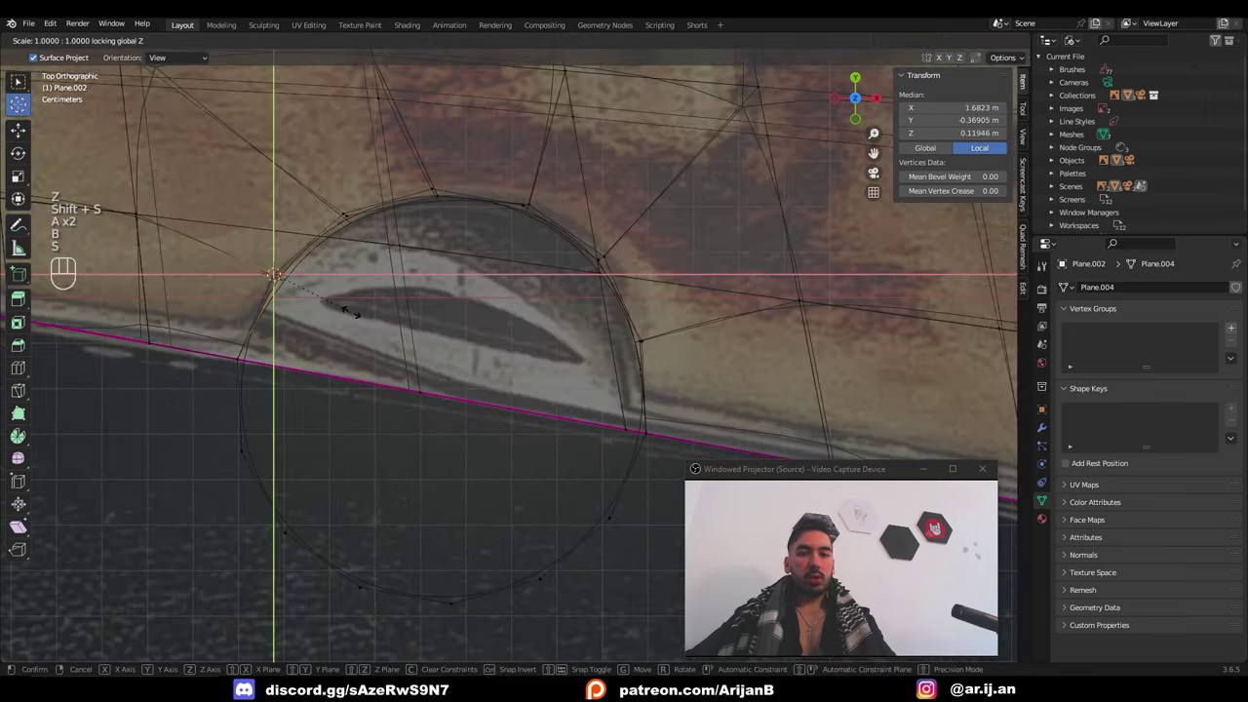
# Align the notch's border vertices with the circle's vertices by scaling them to 0 about the 3D cursor with Z locked
pyautogui.press('0')
pyautogui.press('Return')
pyautogui.press('z')
pyautogui.rightClick(345, 211)
pyautogui.hotkey('shift', 's')
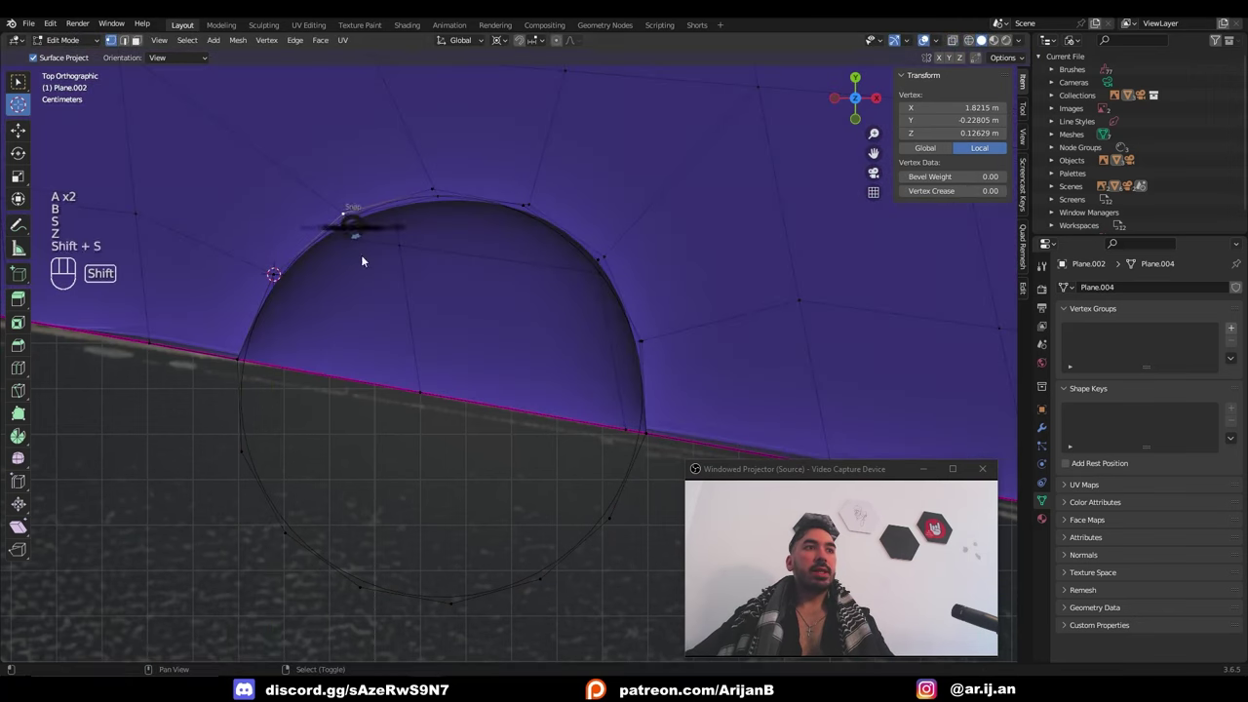
pyautogui.press('z')
pyautogui.press('a')
pyautogui.press('a')
pyautogui.press('b')
pyautogui.rightClick(354, 221)
pyautogui.keyDown('shift'); pyautogui.moveTo(355, 221); pyautogui.dragTo(353, 246, button='middle'); pyautogui.keyUp('shift')
pyautogui.scroll(1, 353, 247)
pyautogui.press('b')
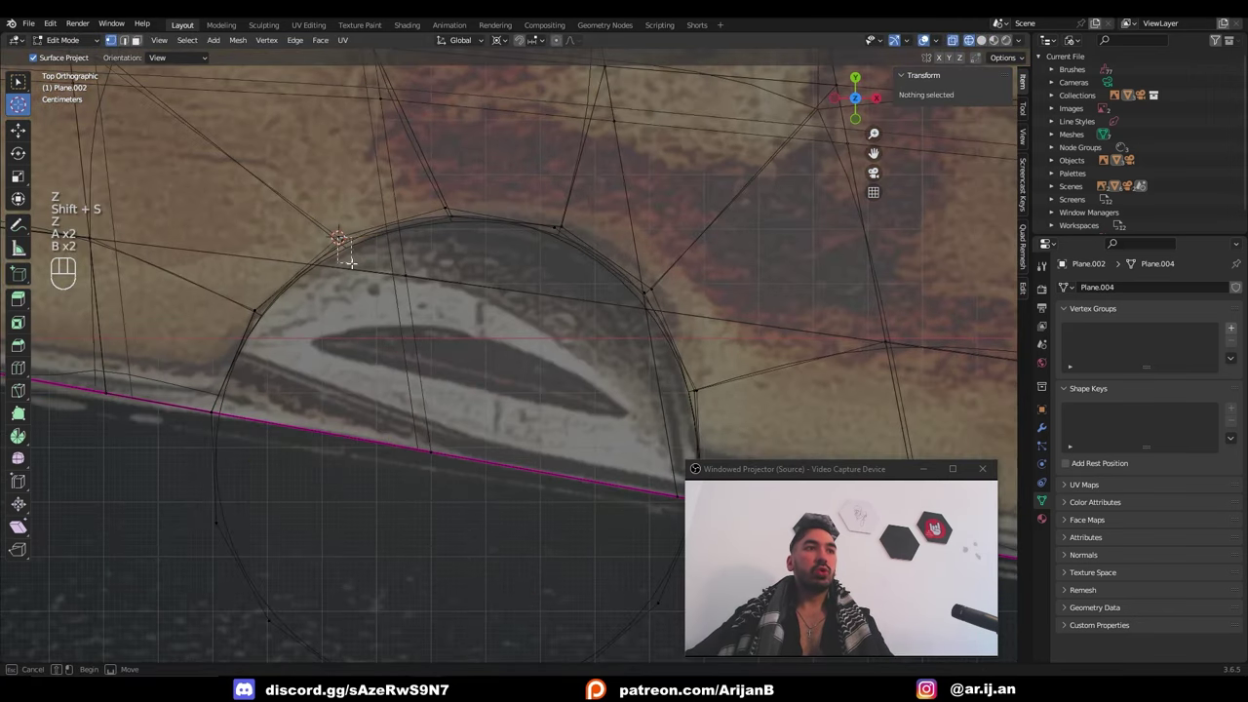
pyautogui.moveTo(351, 262); pyautogui.dragTo(353, 263)
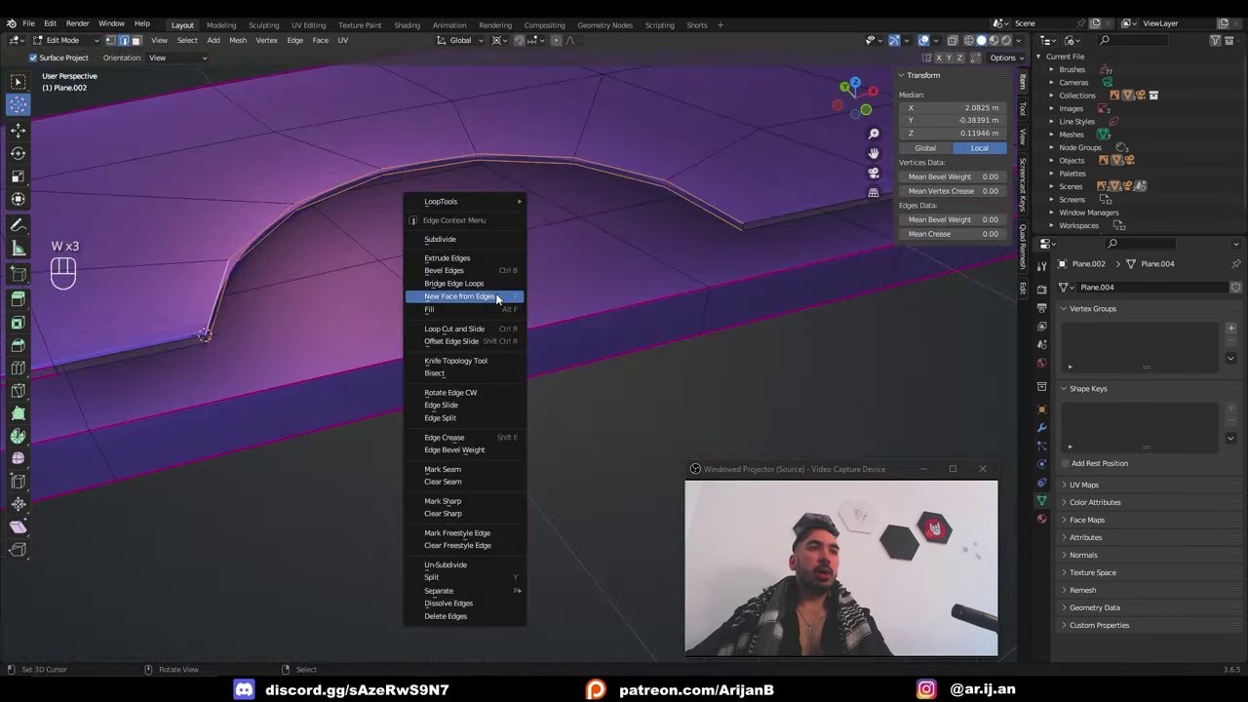
# Bridge the notch's upper and lower border edges and set the mean crease of the opening's rim edges to 1
pyautogui.click(487, 282)
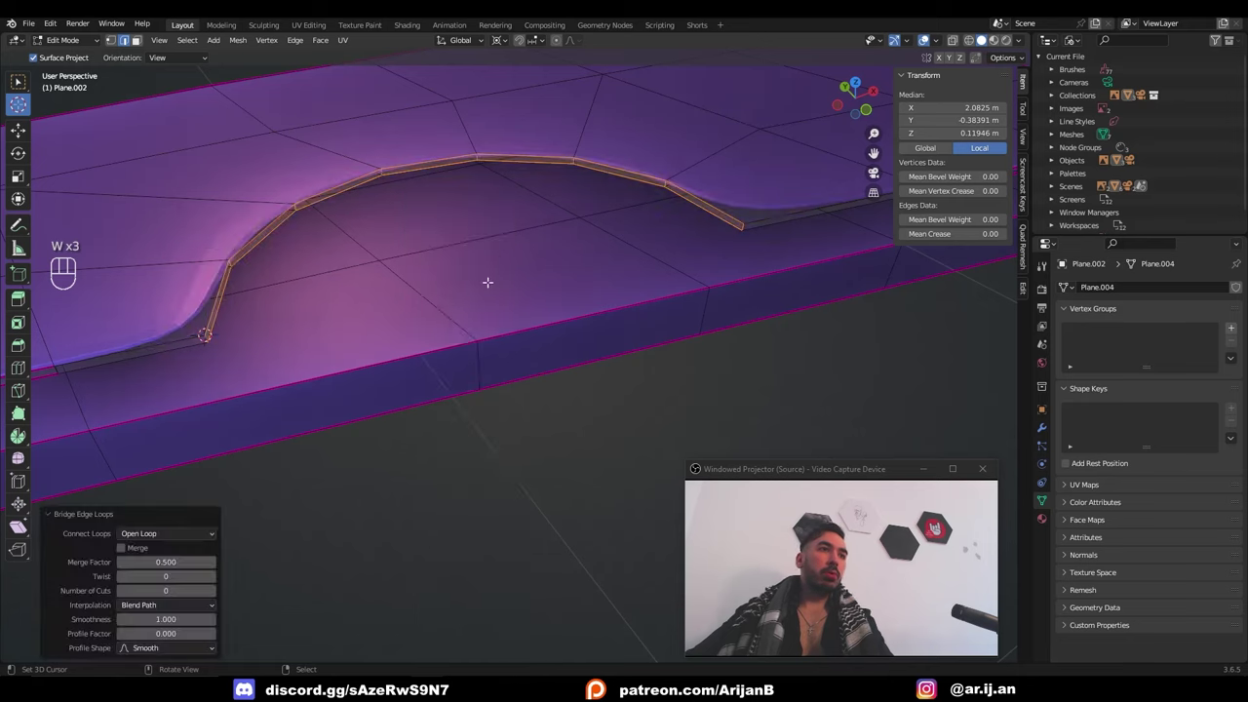
pyautogui.hotkey('ctrl', 'z')
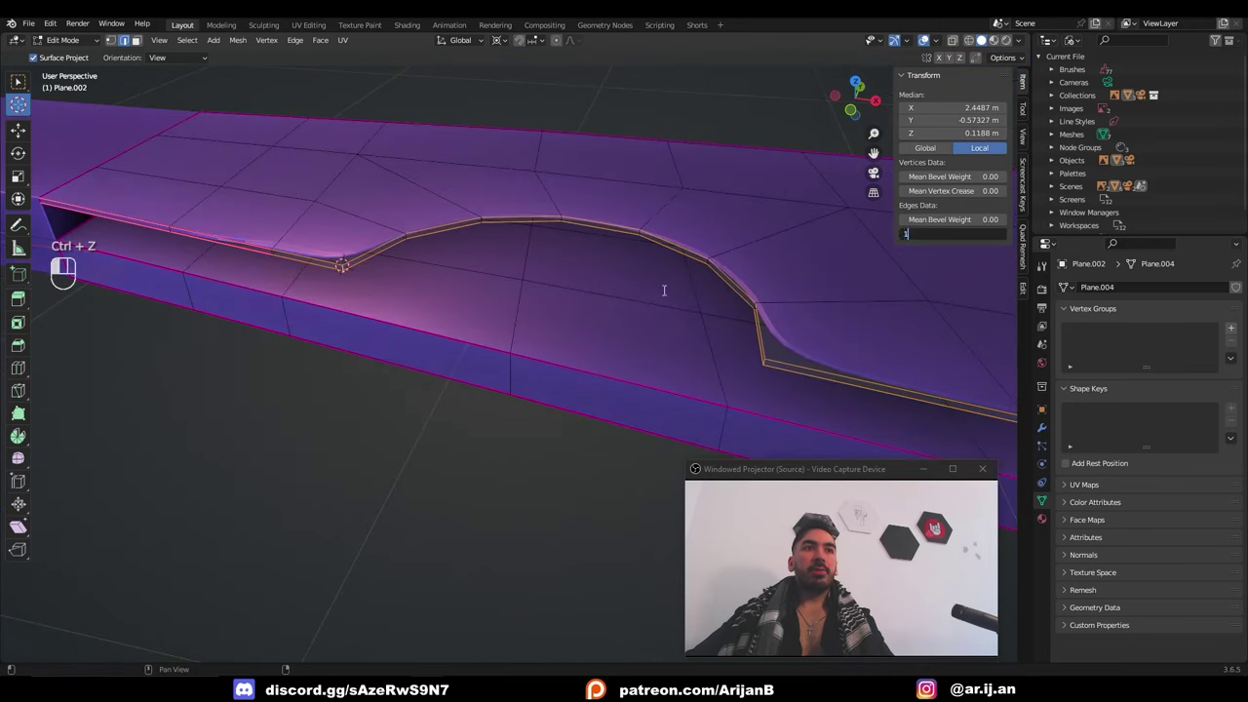
pyautogui.press('Tab')
pyautogui.moveTo(664, 289); pyautogui.dragTo(477, 298, button='middle')
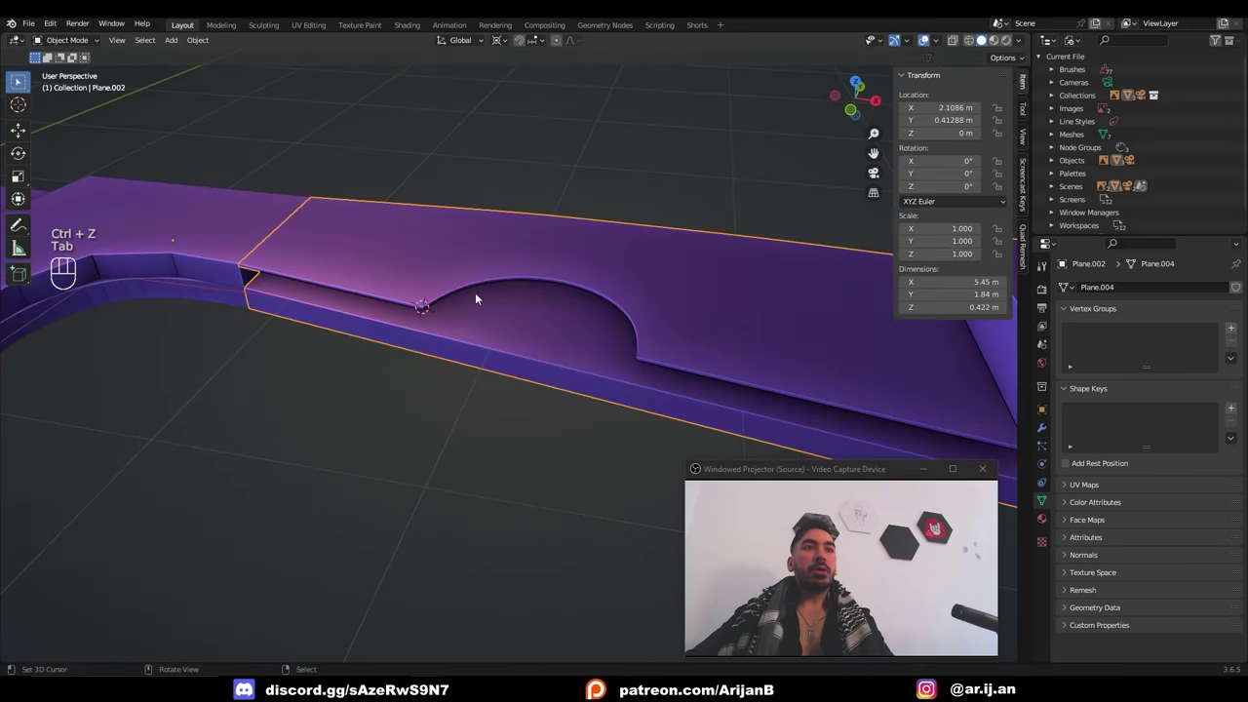
pyautogui.moveTo(666, 331); pyautogui.dragTo(513, 326, button='middle')
pyautogui.scroll(-3, 604, 318)
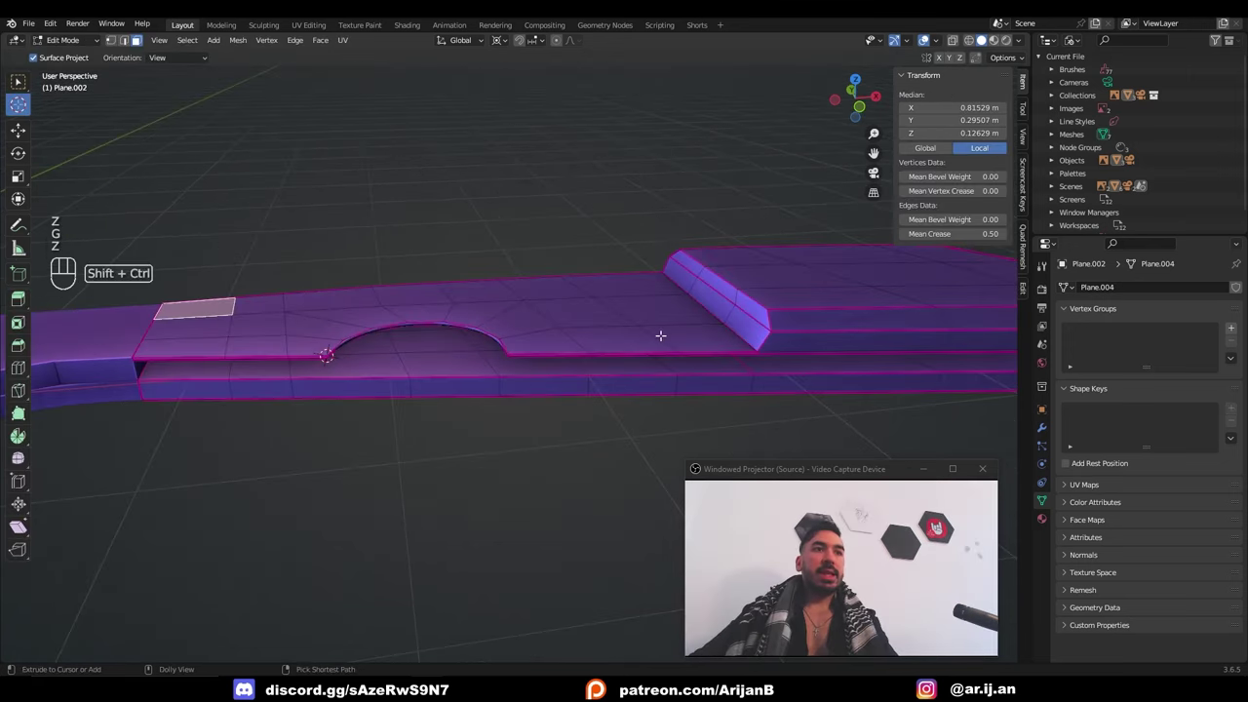
# Duplicate the handle plate's top faces around the notch in place and separate them into a new object
pyautogui.keyDown('ctrl'); pyautogui.keyDown('shift'); pyautogui.rightClick(660, 335); pyautogui.keyUp('shift'); pyautogui.keyUp('ctrl')
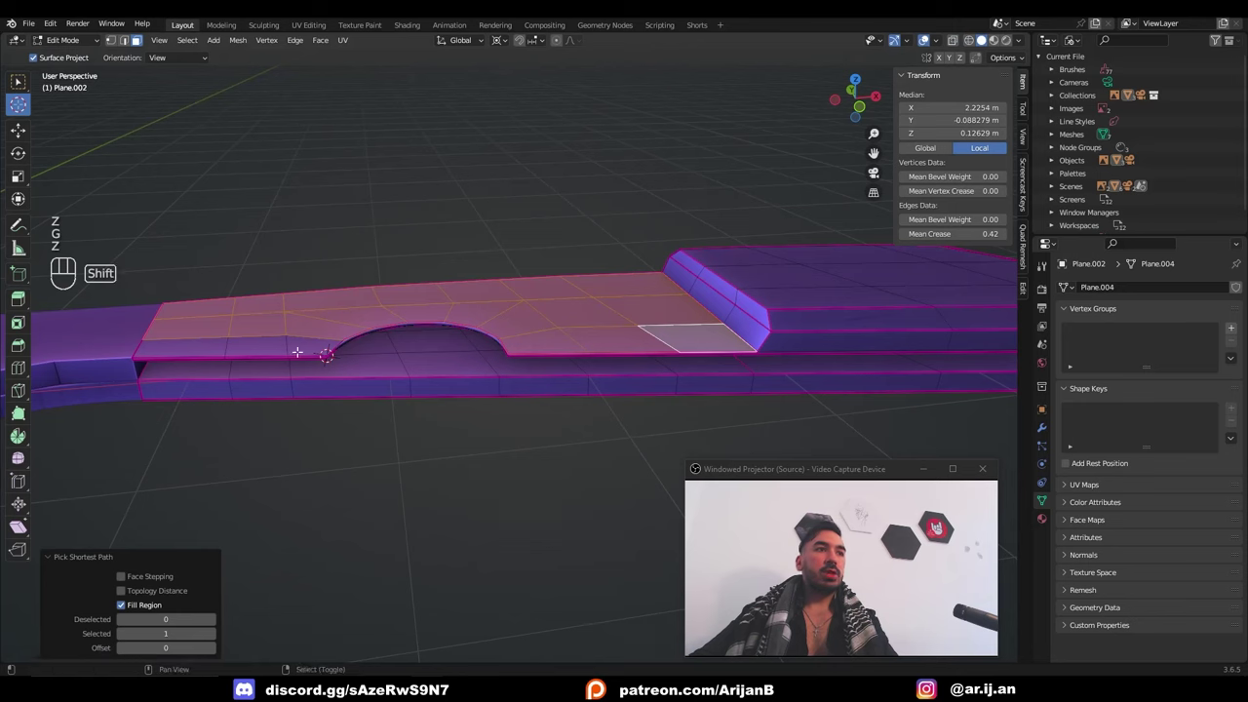
pyautogui.keyDown('shift'); pyautogui.rightClick(310, 346); pyautogui.keyUp('shift')
pyautogui.keyDown('shift'); pyautogui.rightClick(256, 345); pyautogui.keyUp('shift')
pyautogui.hotkey('shift', 'd')
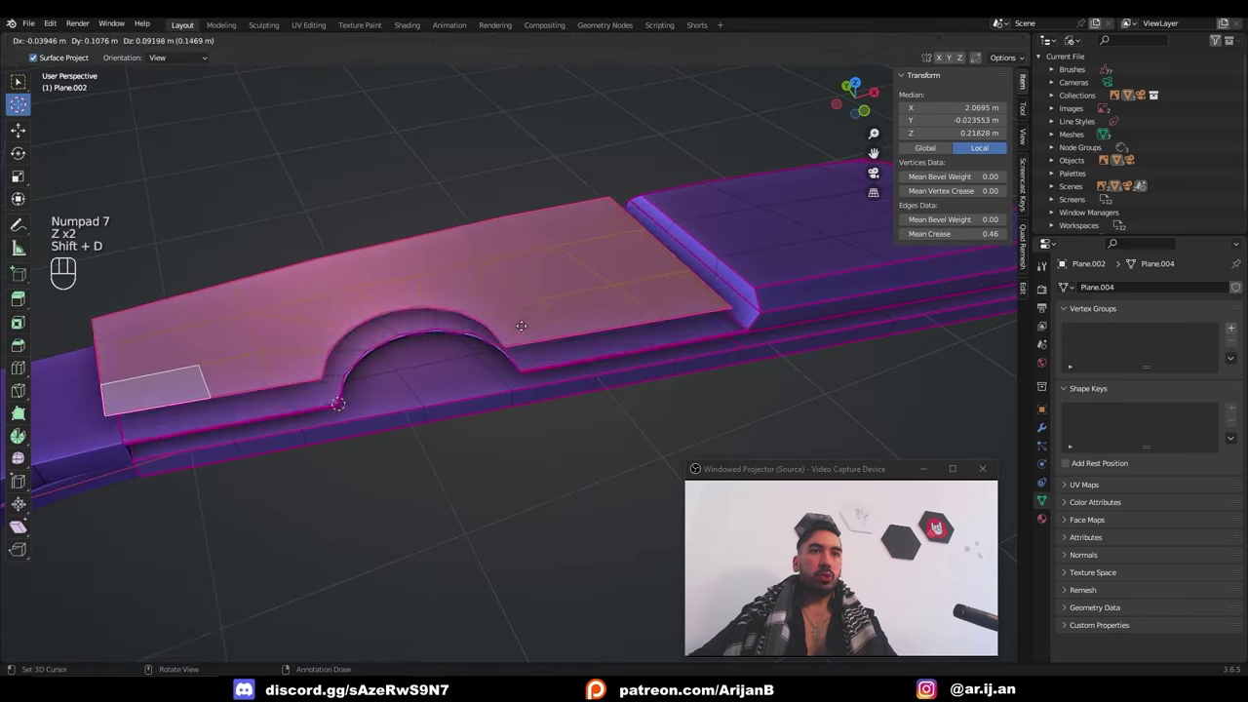
pyautogui.rightClick(546, 314)
pyautogui.press('p')
pyautogui.click(576, 298)
pyautogui.press('Tab')
pyautogui.rightClick(527, 290)
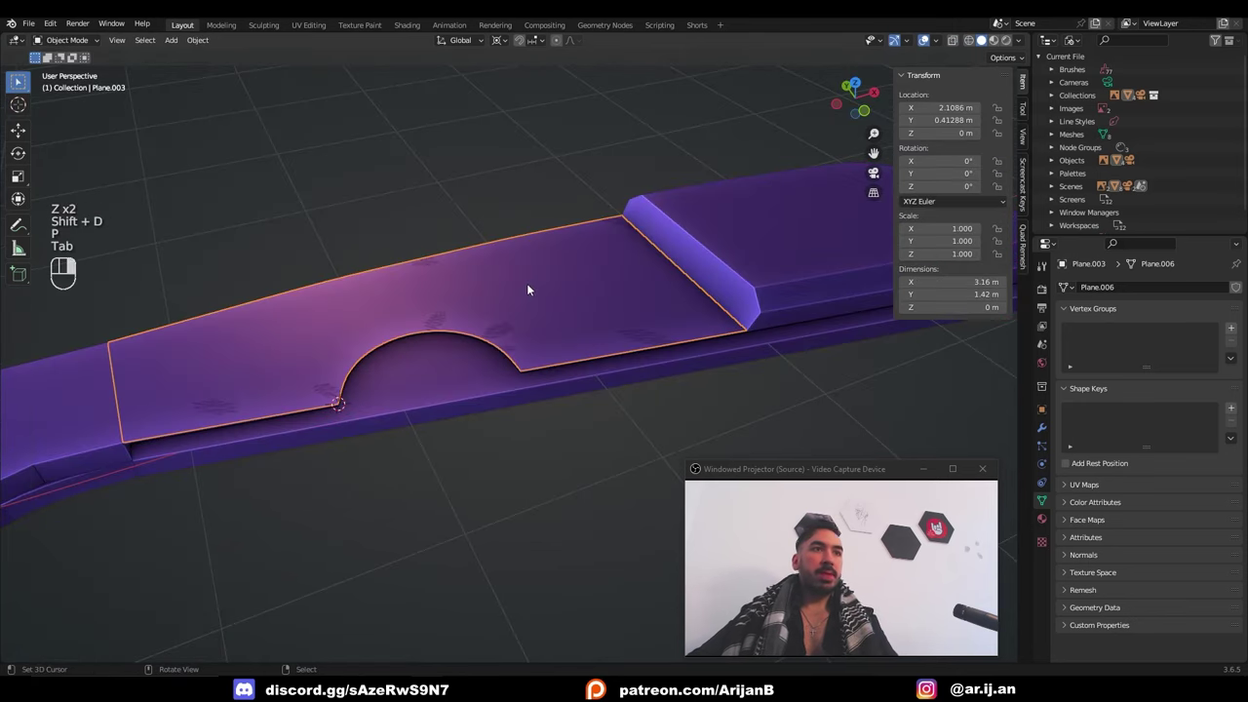
# Extrude all faces of the separated handle plate upward to give the handle scale thickness
pyautogui.press('Tab')
pyautogui.press('a')
pyautogui.press('e')
pyautogui.click(537, 313)
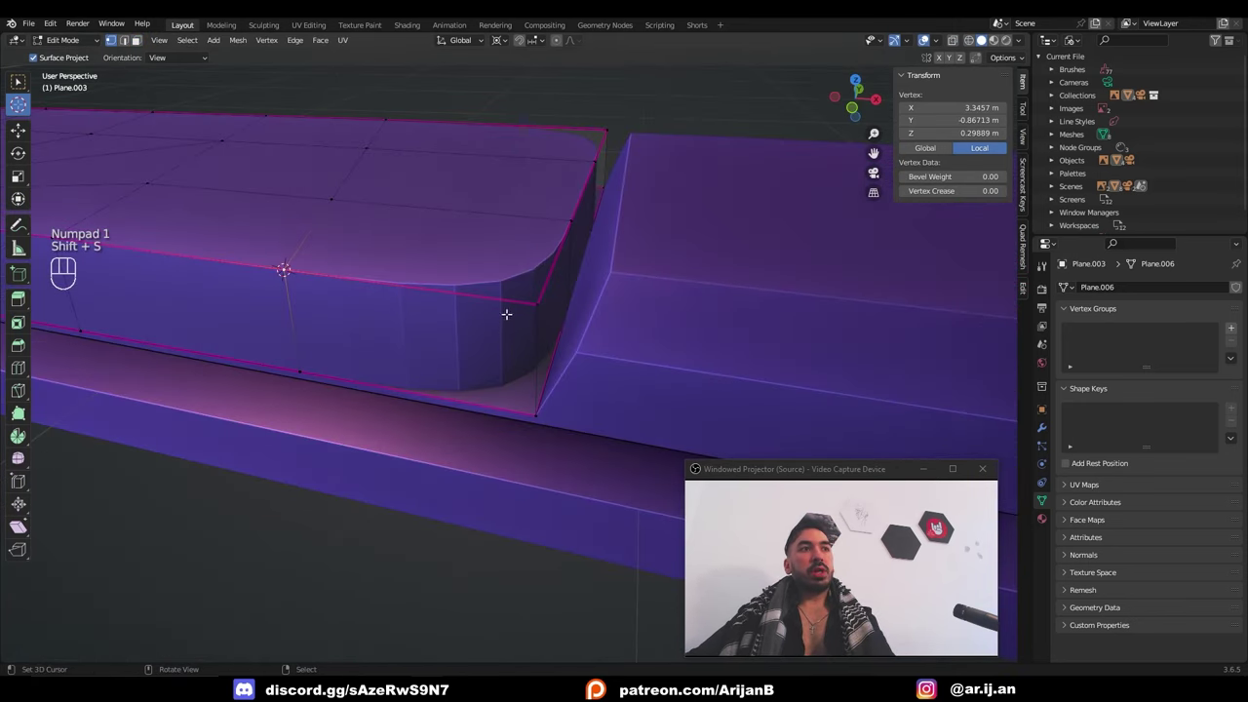
# Scale the handle scale's upper corner vertex away from the 3D cursor toward the bolster
pyautogui.moveTo(506, 313); pyautogui.dragTo(546, 351, button='middle')
pyautogui.press('s')
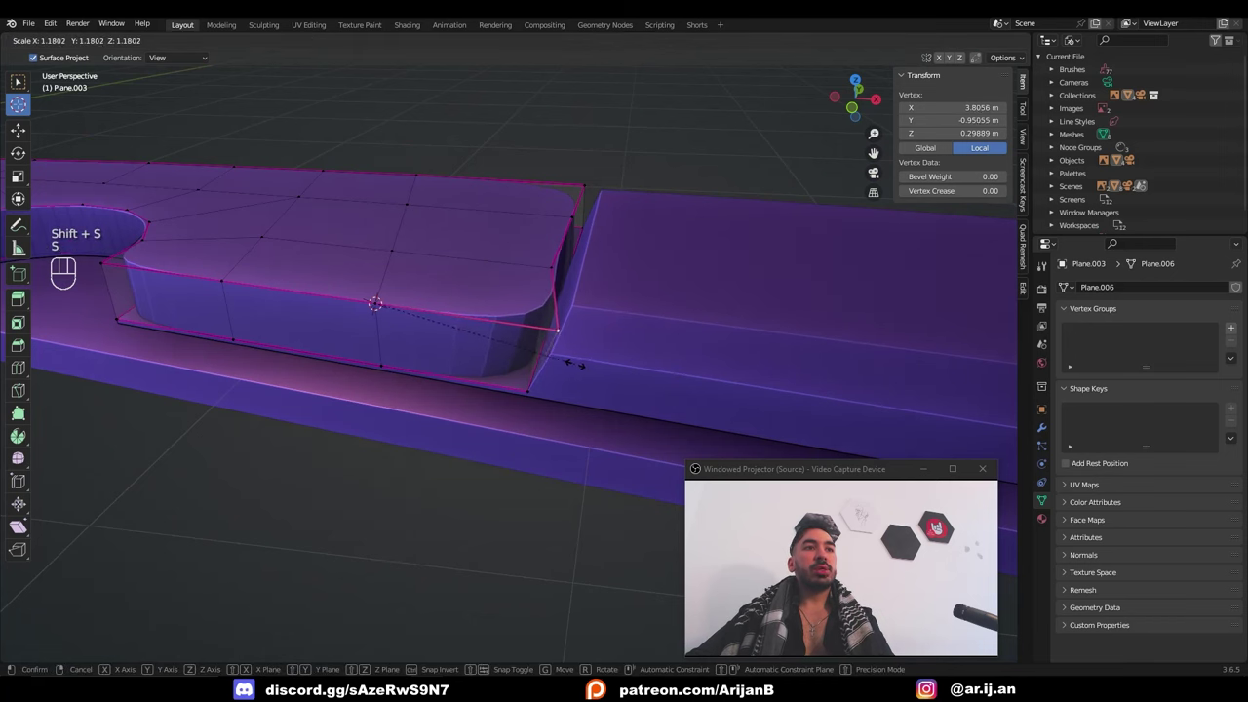
pyautogui.click(577, 362)
pyautogui.moveTo(577, 363); pyautogui.dragTo(569, 302, button='middle')
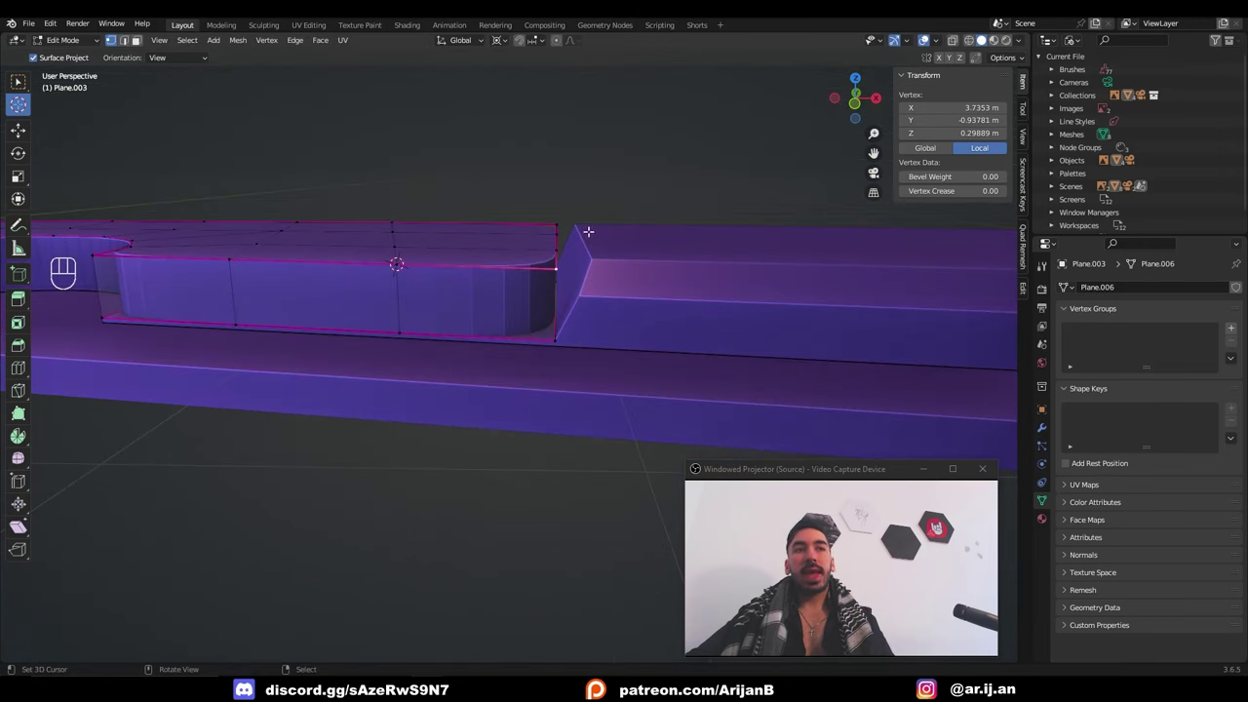
pyautogui.moveTo(589, 232); pyautogui.dragTo(565, 245, button='middle')
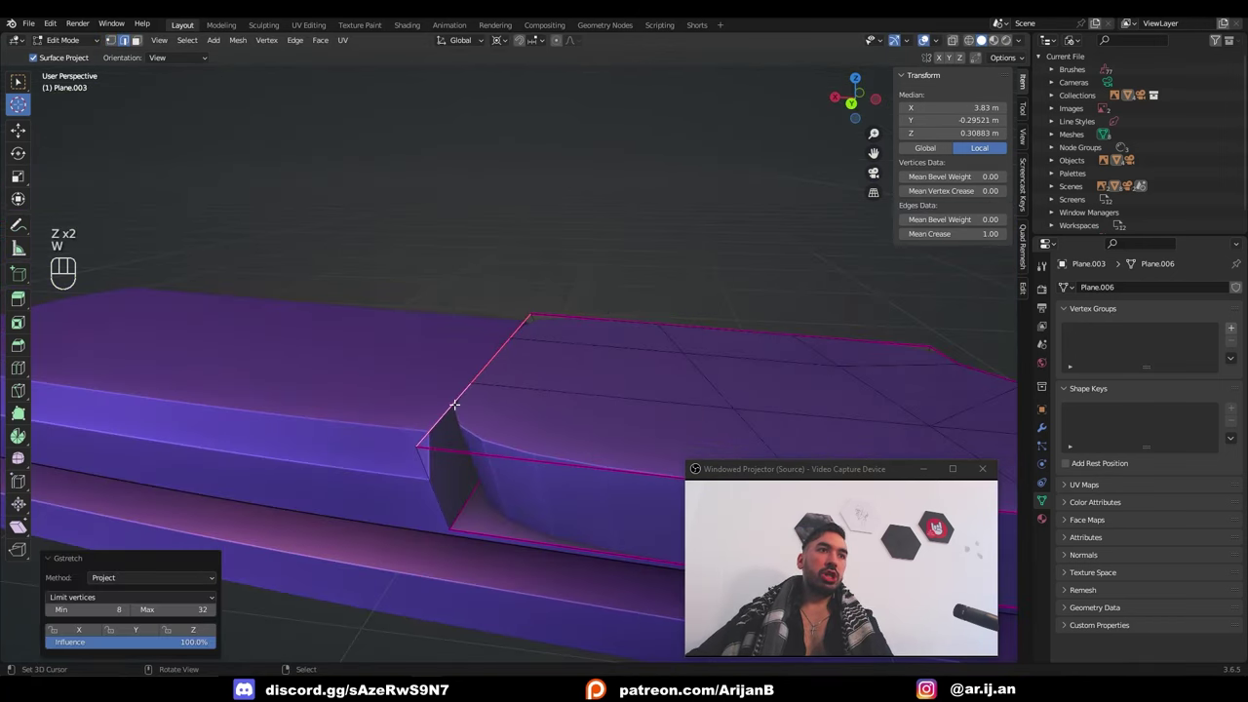
pyautogui.moveTo(454, 404); pyautogui.dragTo(390, 367, button='middle')
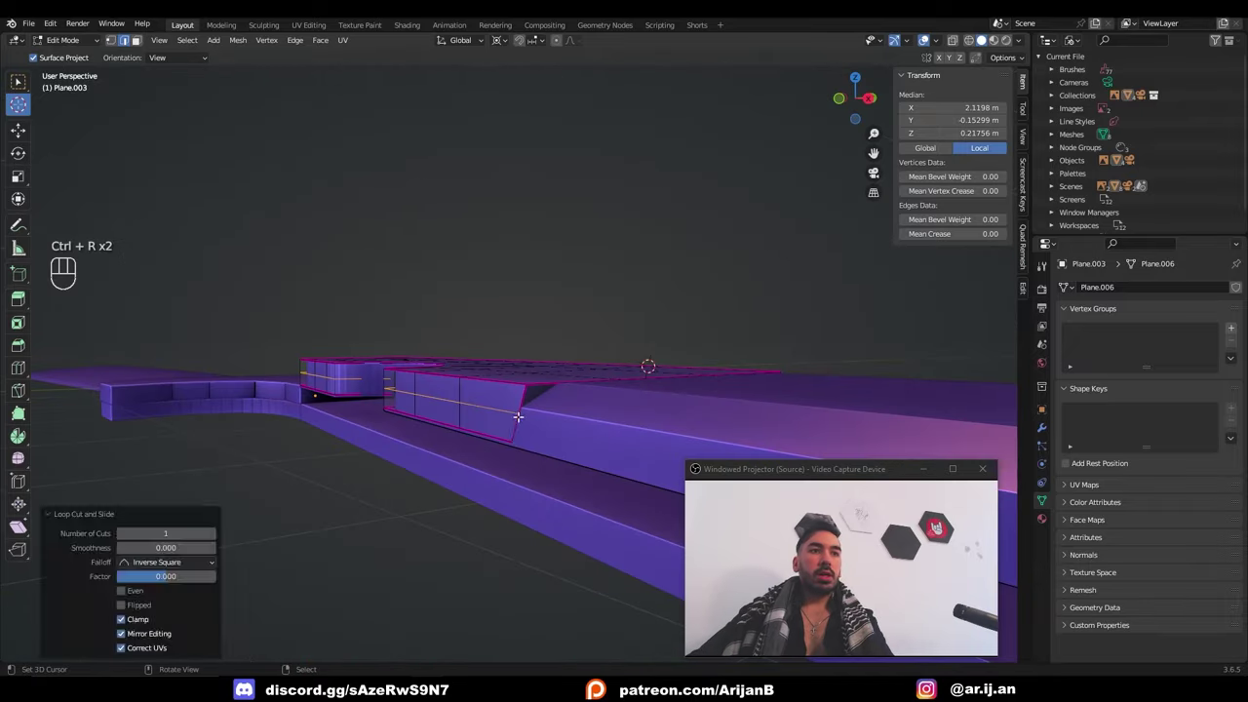
# Place the 3D cursor on the bolster's bevelled corner vertex and return to editing the handle scale
pyautogui.press('1')
pyautogui.press('Tab')
pyautogui.press('Tab')
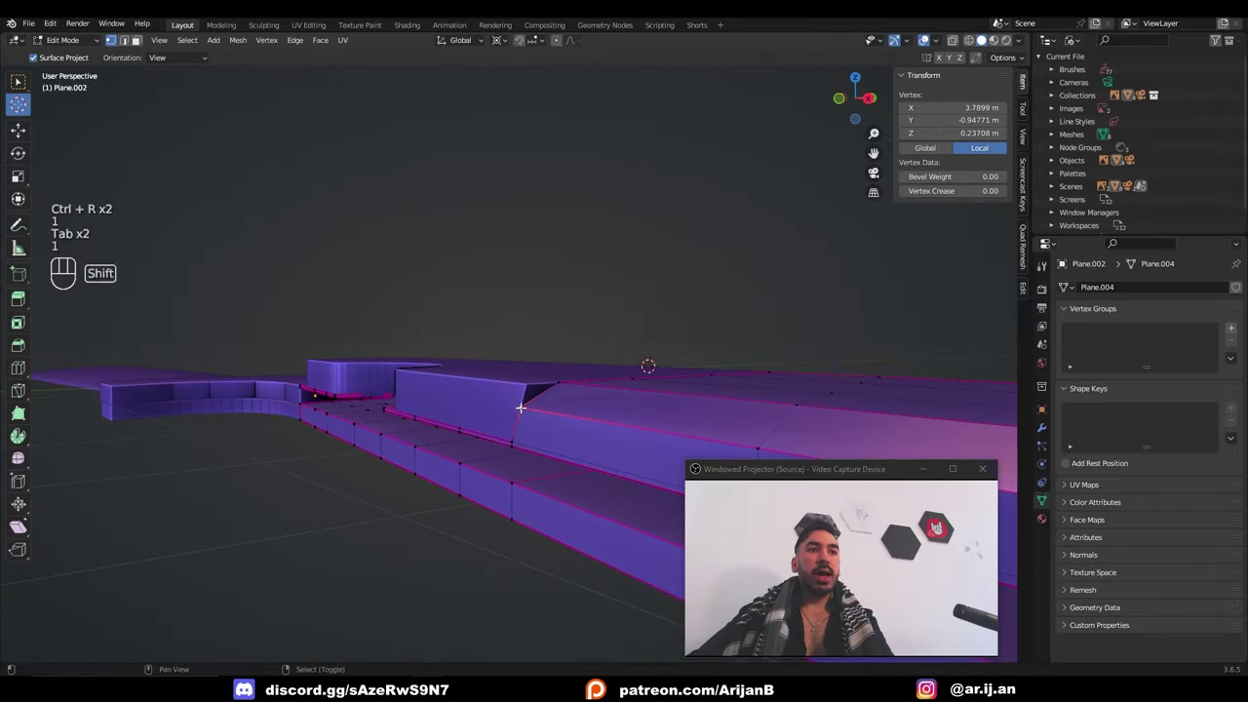
pyautogui.press('Tab')
pyautogui.press('Tab')
# Edge-slide the handle scale's long upper edges inward on both sides to follow the bolster's bevelled profile
pyautogui.press('g')
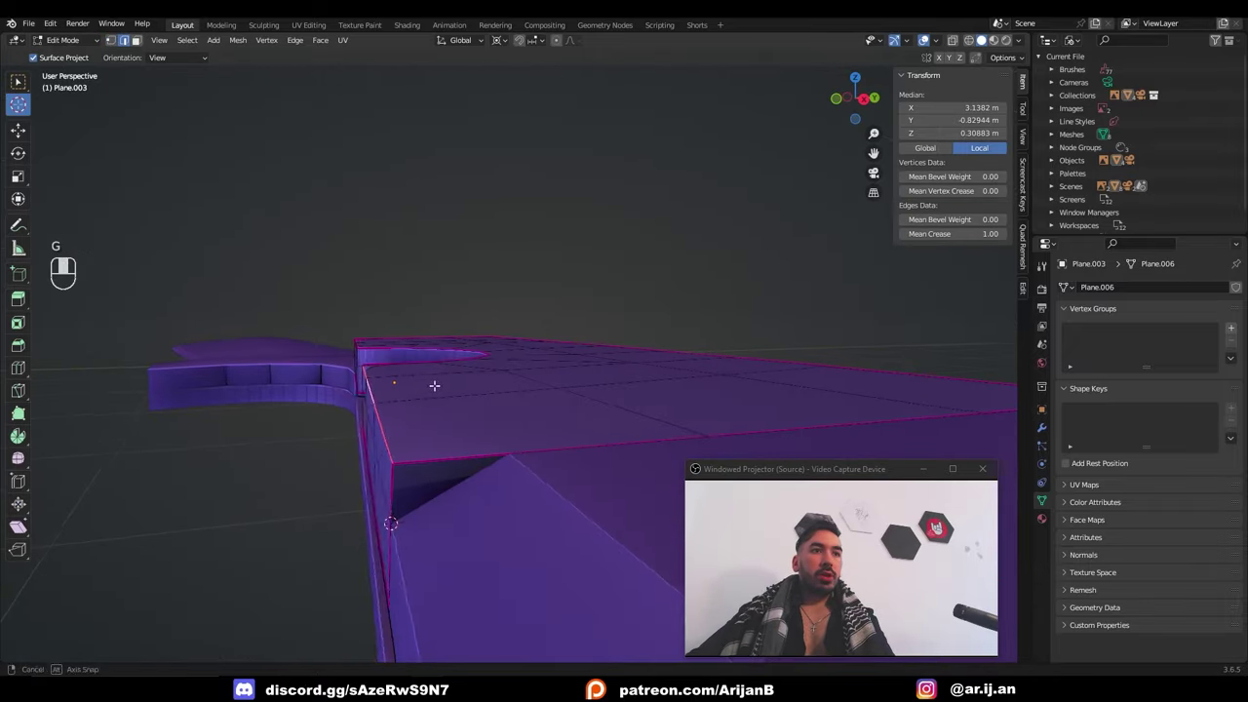
pyautogui.moveTo(433, 386); pyautogui.dragTo(412, 413, button='middle')
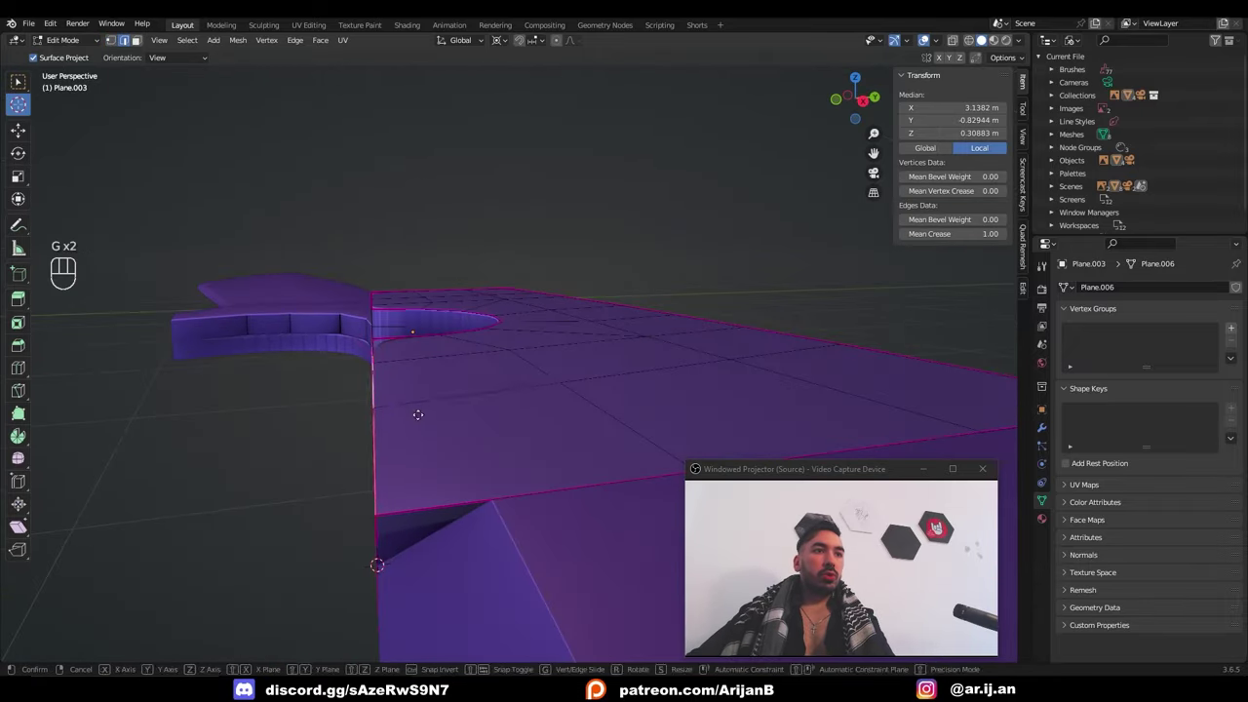
pyautogui.press('g')
pyautogui.press('g')
pyautogui.click(456, 442)
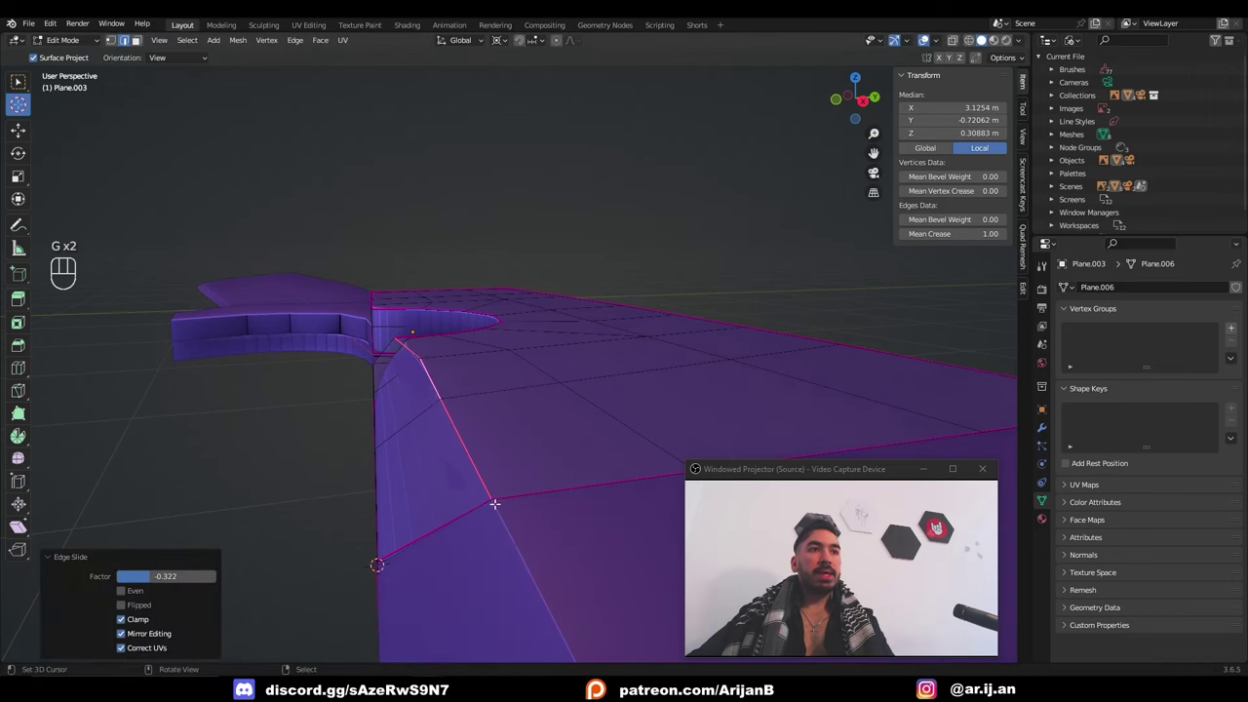
pyautogui.press('g')
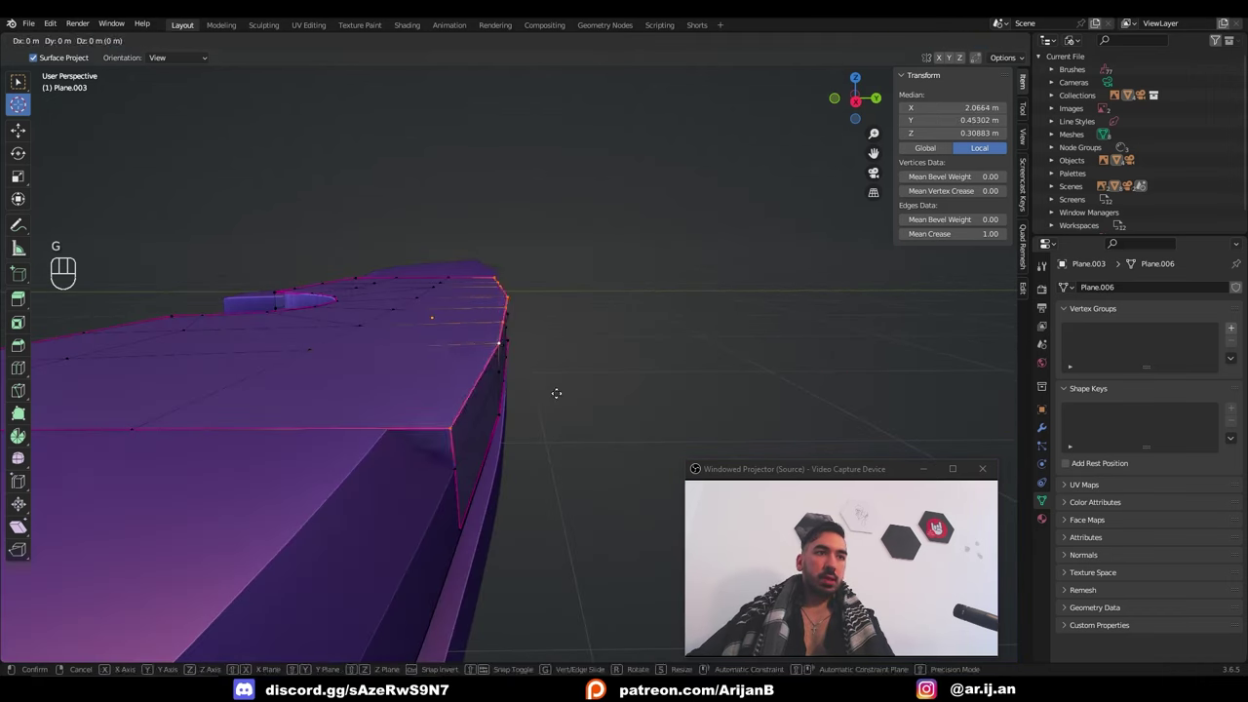
pyautogui.press('g')
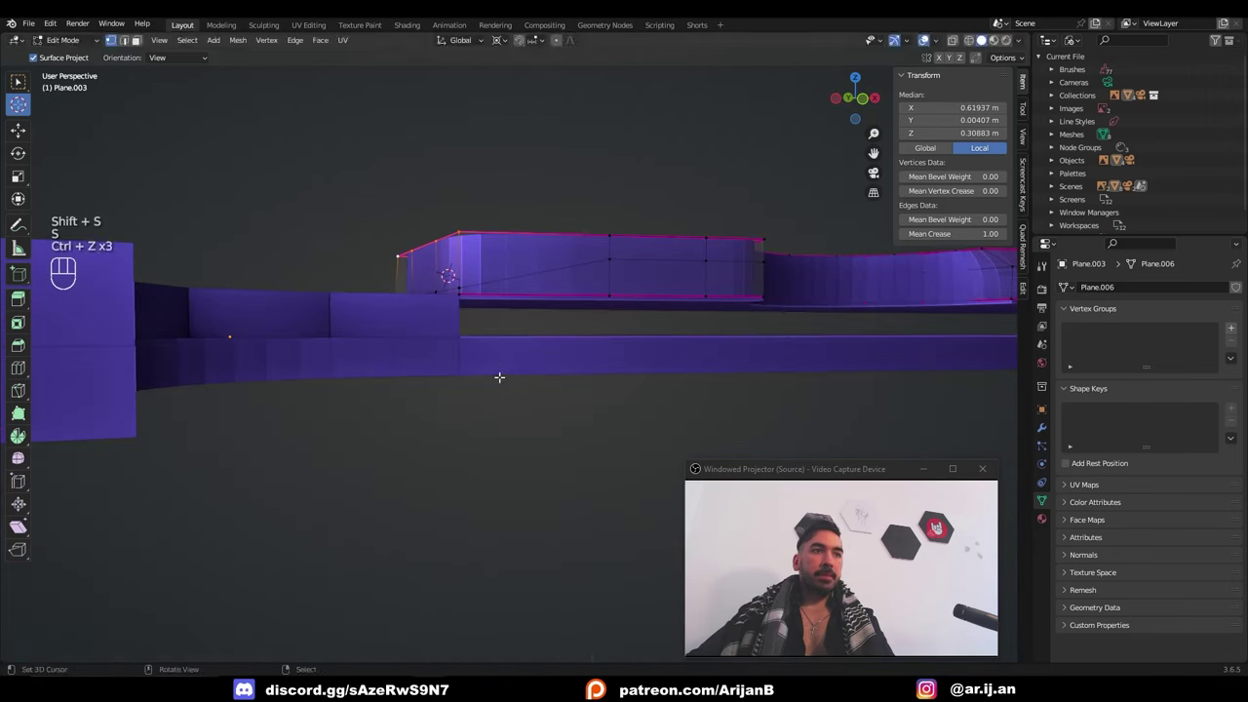
# Slide the handle scale's blade-end top edge by a factor of 0.662 and shift the middle edge loop to slope the end
pyautogui.press('g')
pyautogui.press('g')
pyautogui.click(478, 468)
pyautogui.press('g')
pyautogui.press('g')
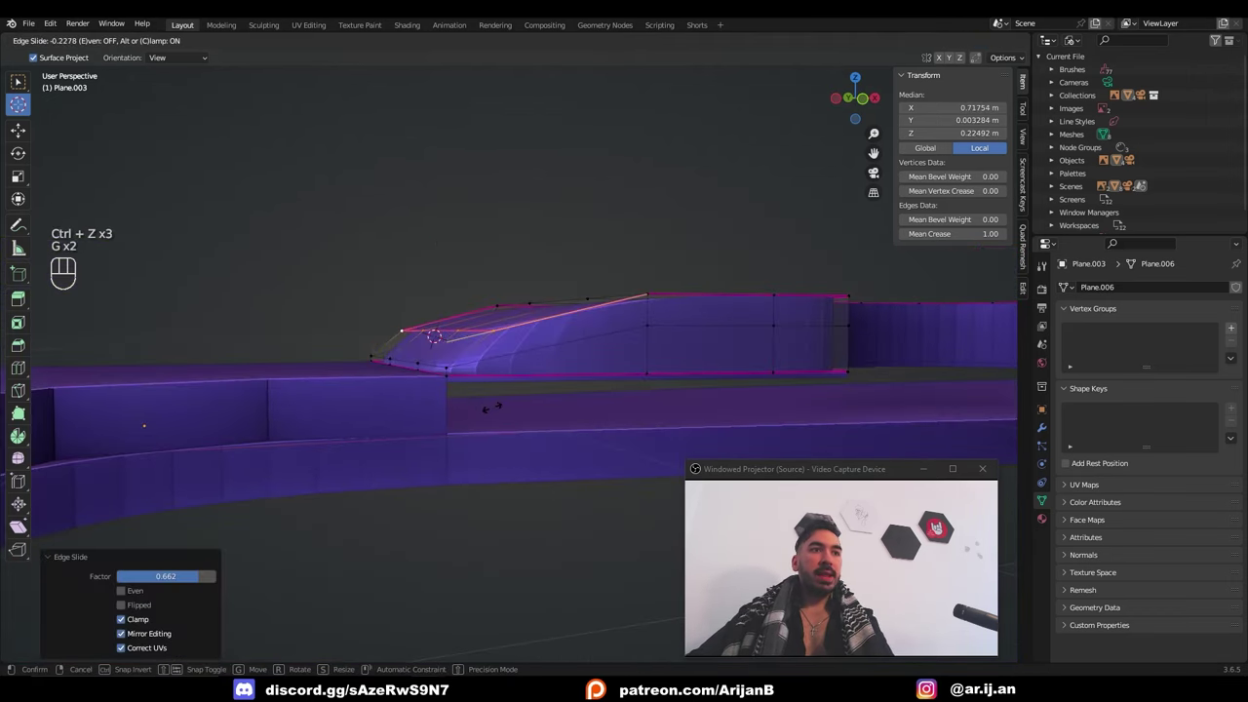
pyautogui.click(490, 409)
pyautogui.moveTo(490, 410); pyautogui.dragTo(501, 426, button='middle')
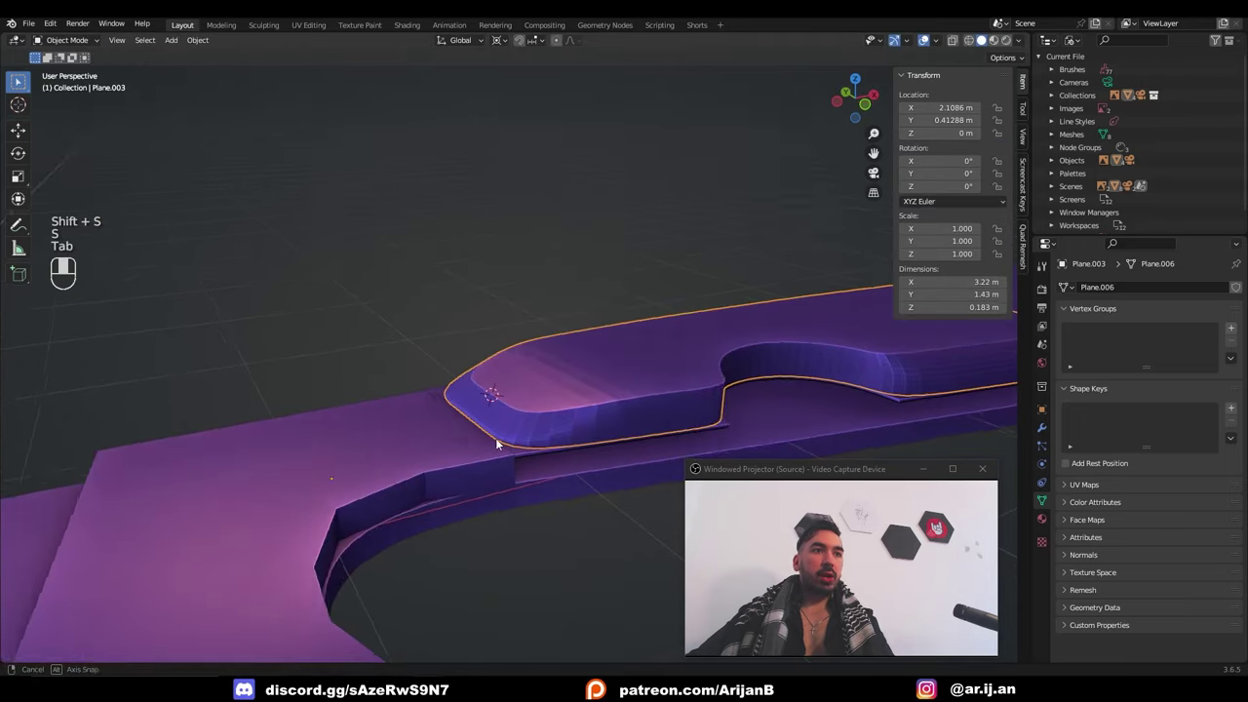
# Slide the upper corner vertices at the handle scale's blade end along their edges, using a factor of 0.300 for the notch-side corner
pyautogui.moveTo(495, 438); pyautogui.dragTo(463, 400, button='middle')
pyautogui.rightClick(495, 378)
pyautogui.press('Tab')
pyautogui.scroll(2, 495, 378)
pyautogui.moveTo(463, 400); pyautogui.dragTo(531, 322, button='middle')
pyautogui.press('Tab')
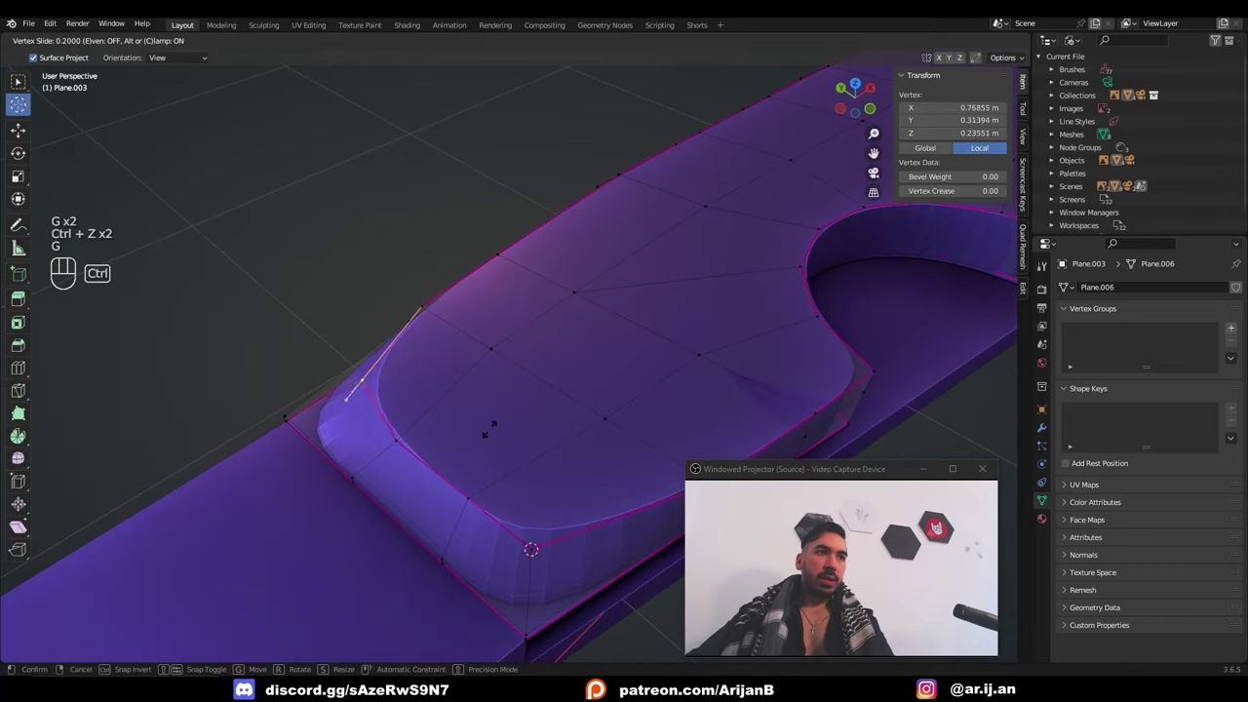
pyautogui.click(530, 549)
pyautogui.press('g')
pyautogui.press('g')
pyautogui.click(532, 549)
pyautogui.scroll(-3, 566, 488)
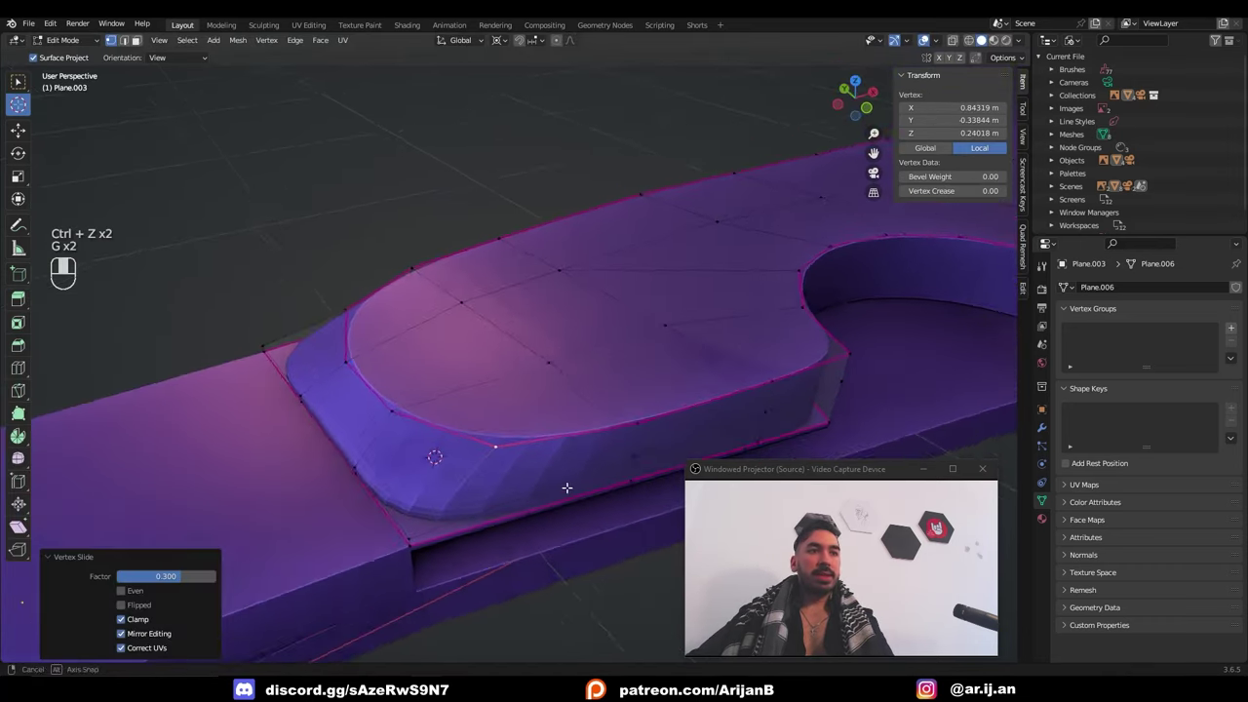
pyautogui.press('Tab')
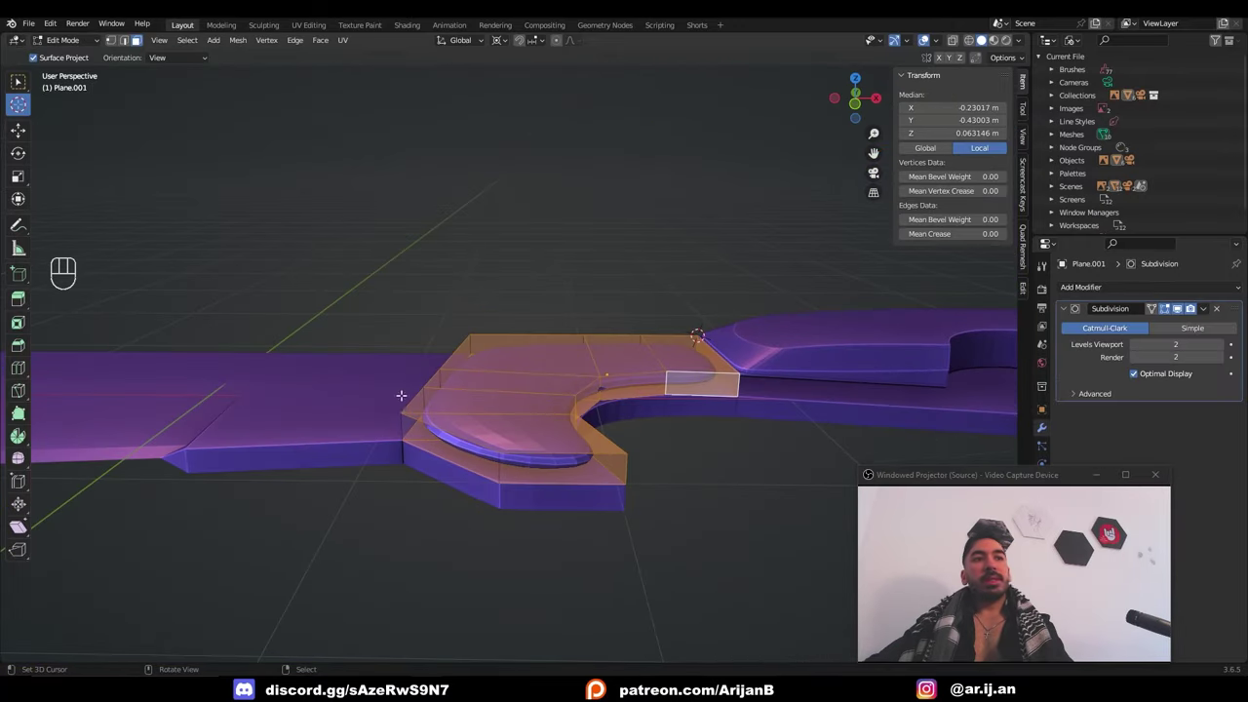
# Try to delete the selected inner faces at the base of the raised guard section between blade and handle
pyautogui.moveTo(401, 395); pyautogui.dragTo(377, 342, button='middle')
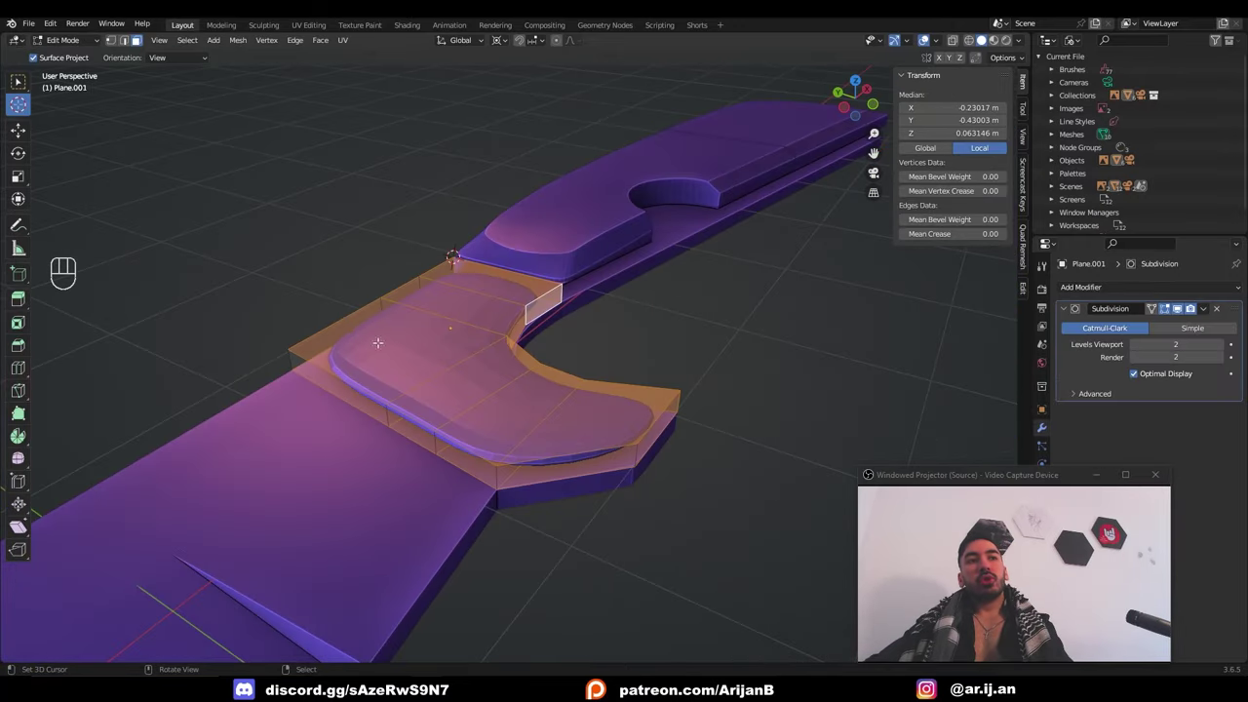
pyautogui.press('x')
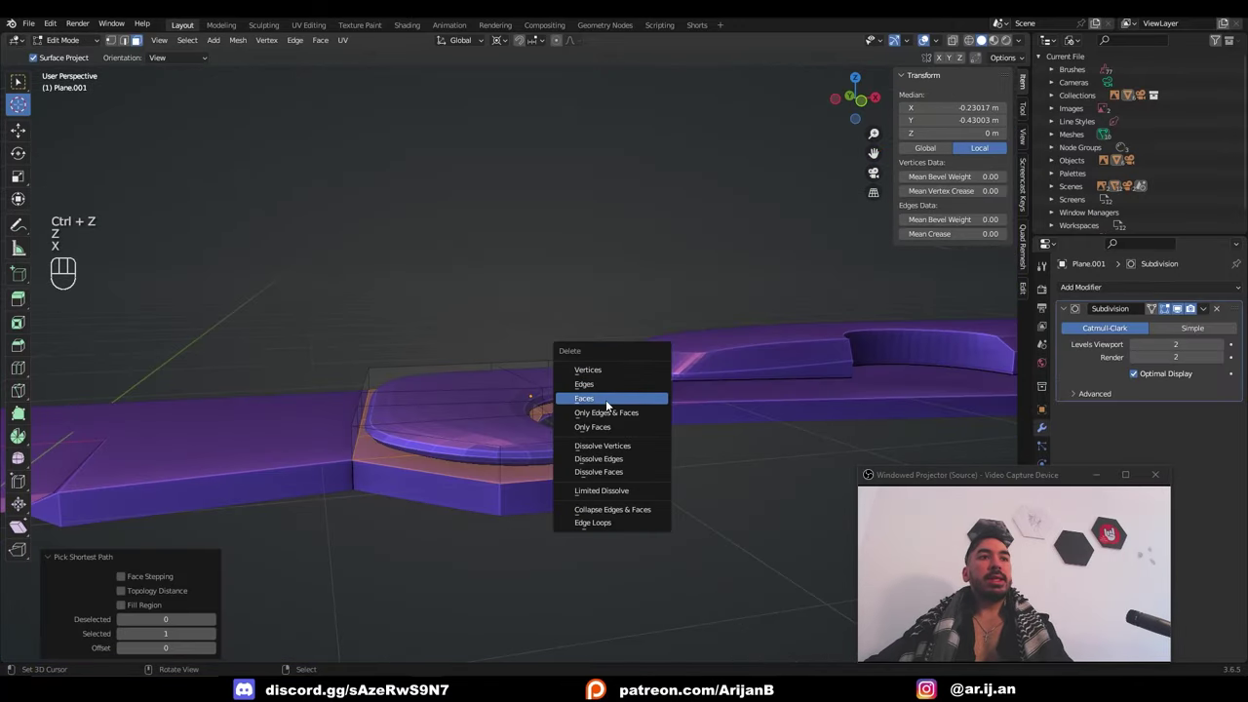
pyautogui.click(606, 400)
pyautogui.hotkey('ctrl', 'z')
pyautogui.hotkey('ctrl', 'z')
pyautogui.hotkey('ctrl', 'z')
pyautogui.hotkey('ctrl', 'z')
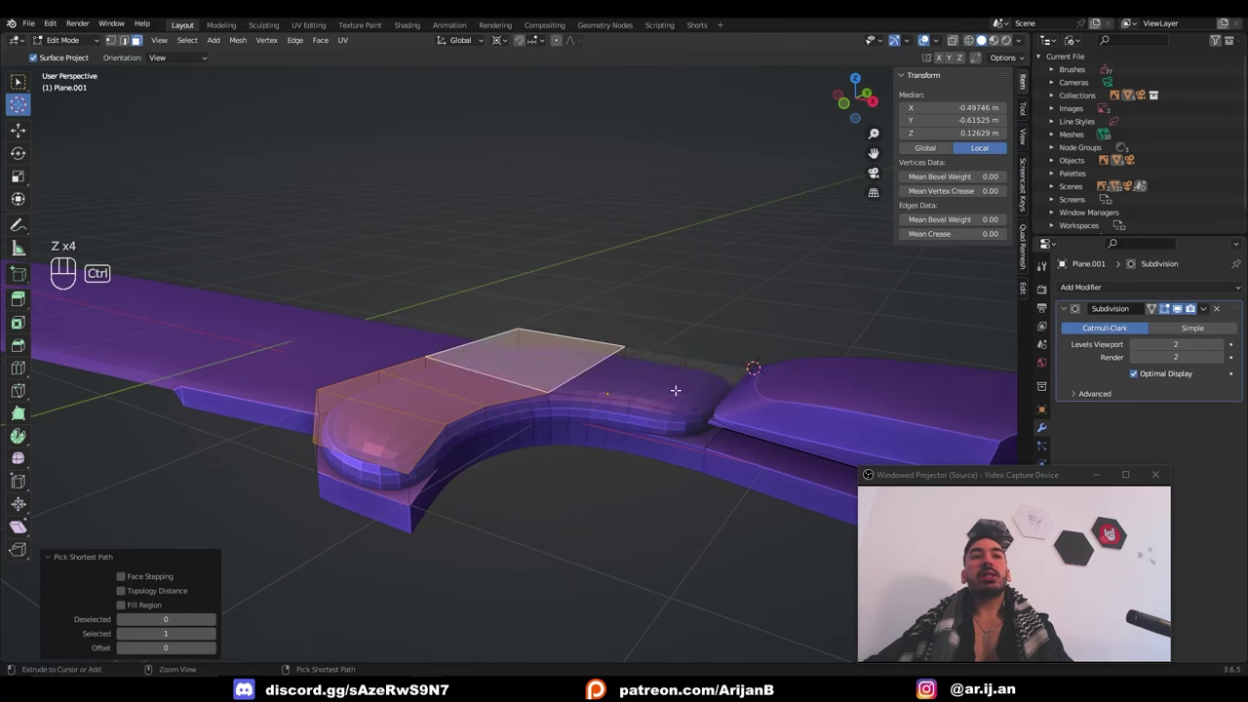
# Undo the recent edits to the raised guard section and inset its selected top and side faces
pyautogui.hotkey('ctrl', 'z')
pyautogui.hotkey('ctrl', 'z')
pyautogui.hotkey('ctrl', 'z')
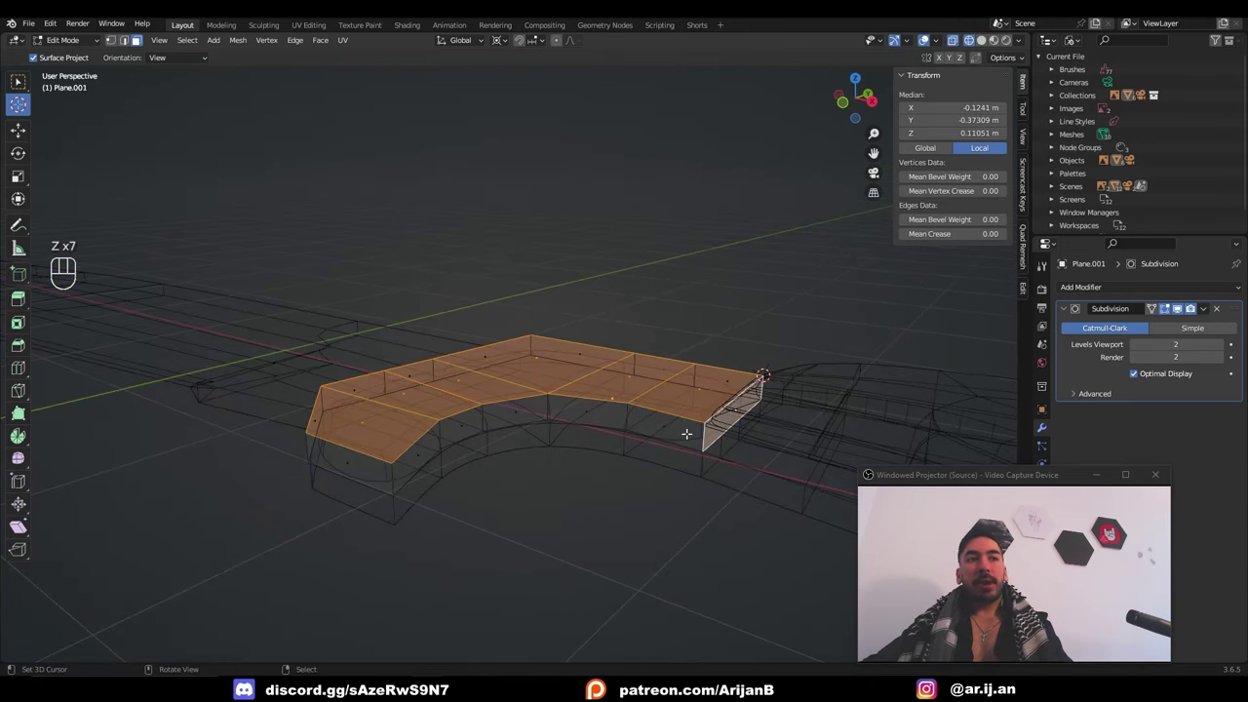
pyautogui.hotkey('ctrl', 'z')
pyautogui.hotkey('ctrl', 'z')
pyautogui.hotkey('ctrl', 'z')
pyautogui.hotkey('ctrl', 'z')
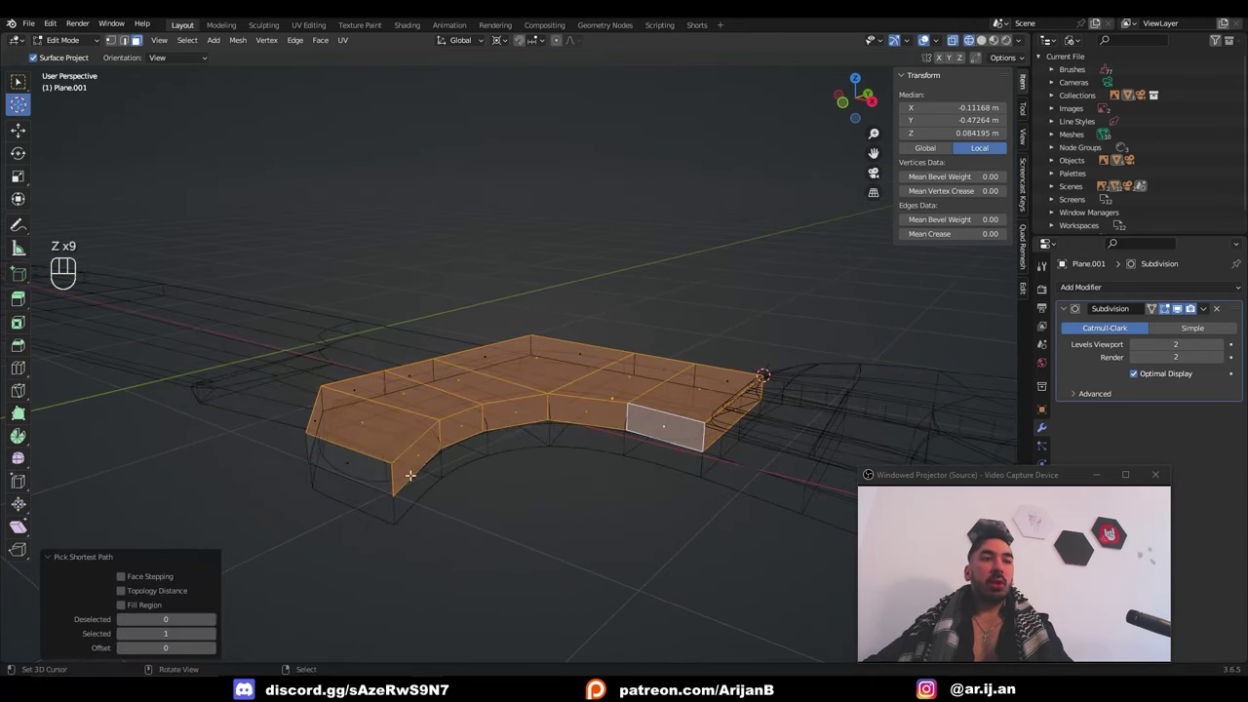
pyautogui.press('i')
pyautogui.click(675, 531)
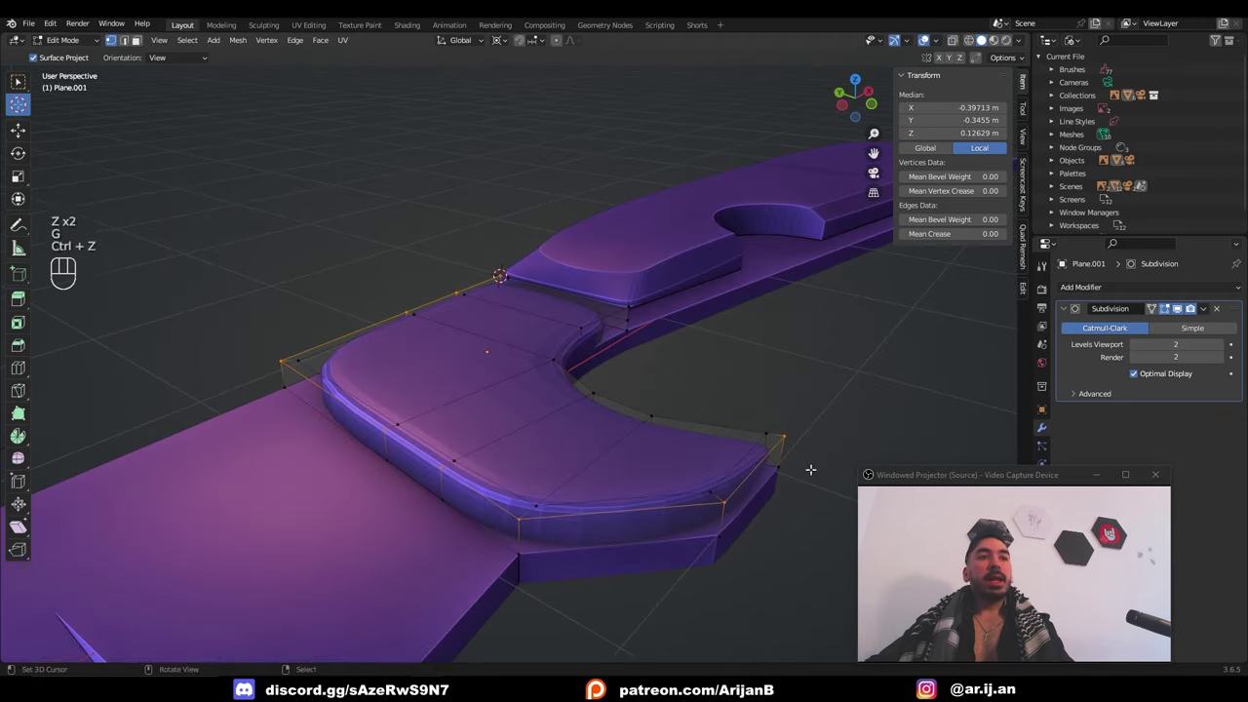
# Edge-slide the raised guard section's outer top edges downward to form a bevelled rim
pyautogui.press('g')
pyautogui.press('g')
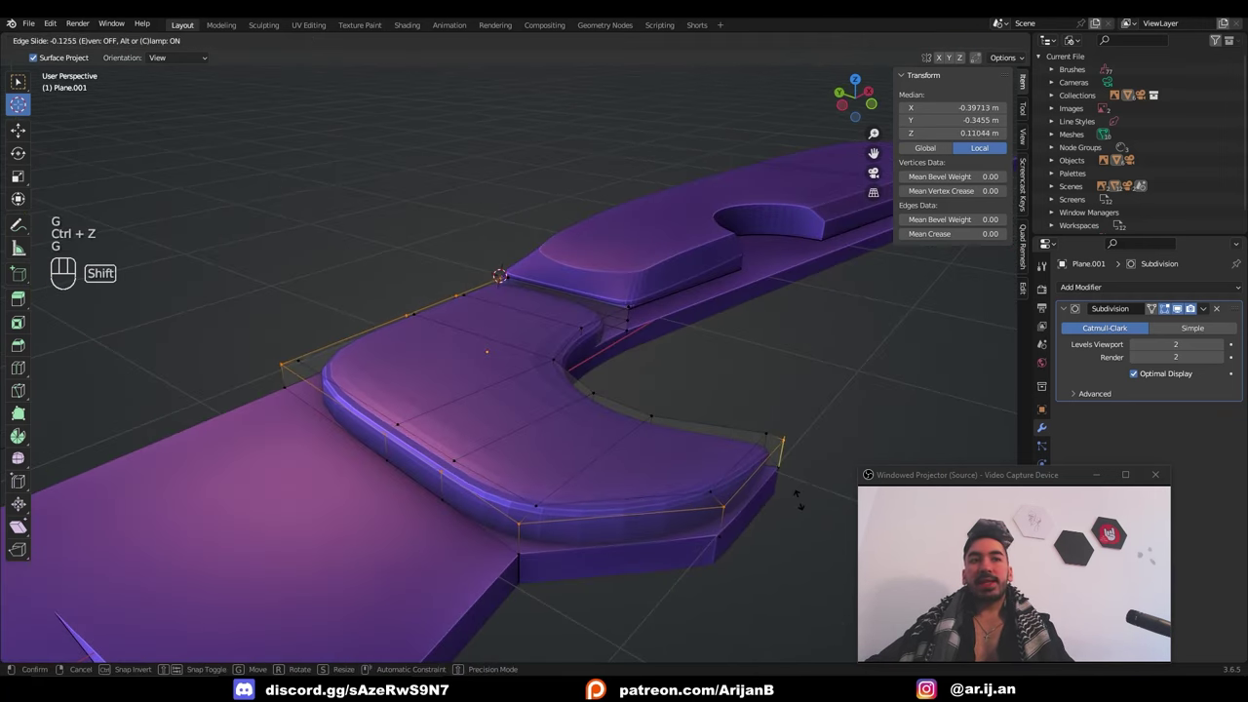
pyautogui.click(794, 533)
pyautogui.moveTo(341, 382); pyautogui.dragTo(368, 394, button='middle')
pyautogui.press('Tab')
pyautogui.press('Tab')
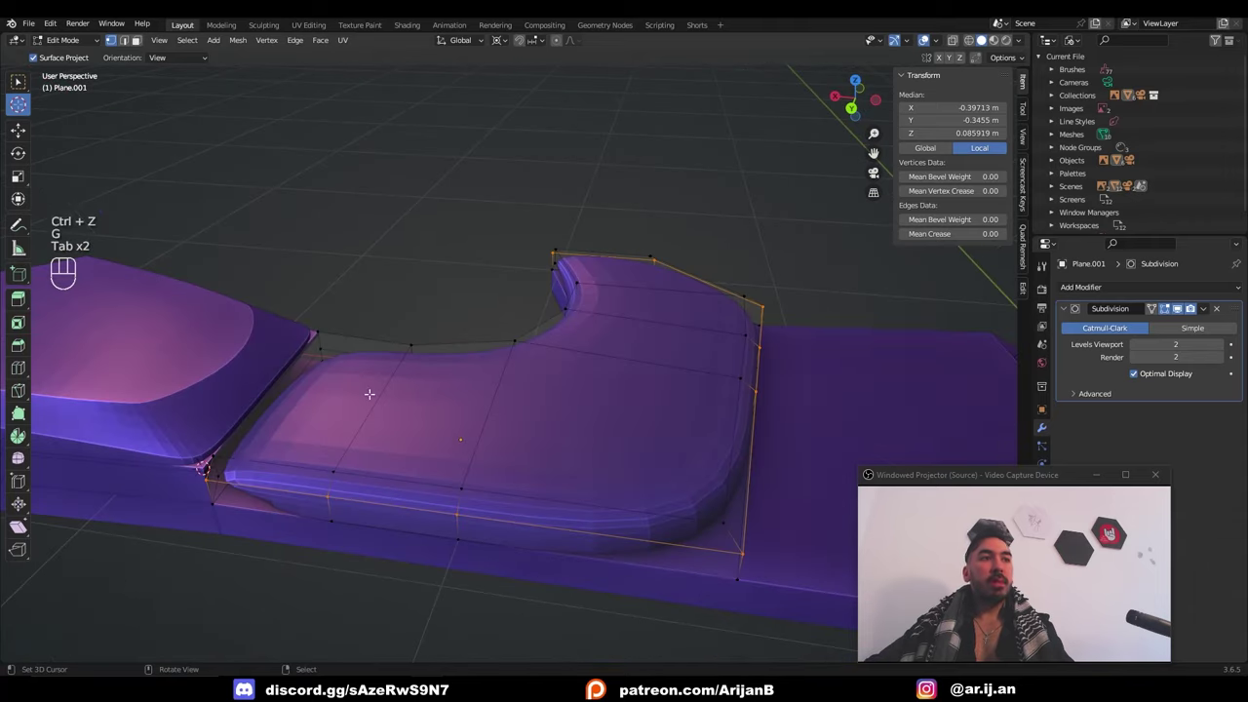
# Snap the 3D cursor to the vertical edge at the lower tip of the knife body's guard
pyautogui.moveTo(361, 491); pyautogui.dragTo(442, 514, button='middle')
pyautogui.keyDown('shift'); pyautogui.moveTo(719, 443); pyautogui.dragTo(691, 439, button='middle'); pyautogui.keyUp('shift')
pyautogui.moveTo(672, 419); pyautogui.dragTo(437, 452, button='middle')
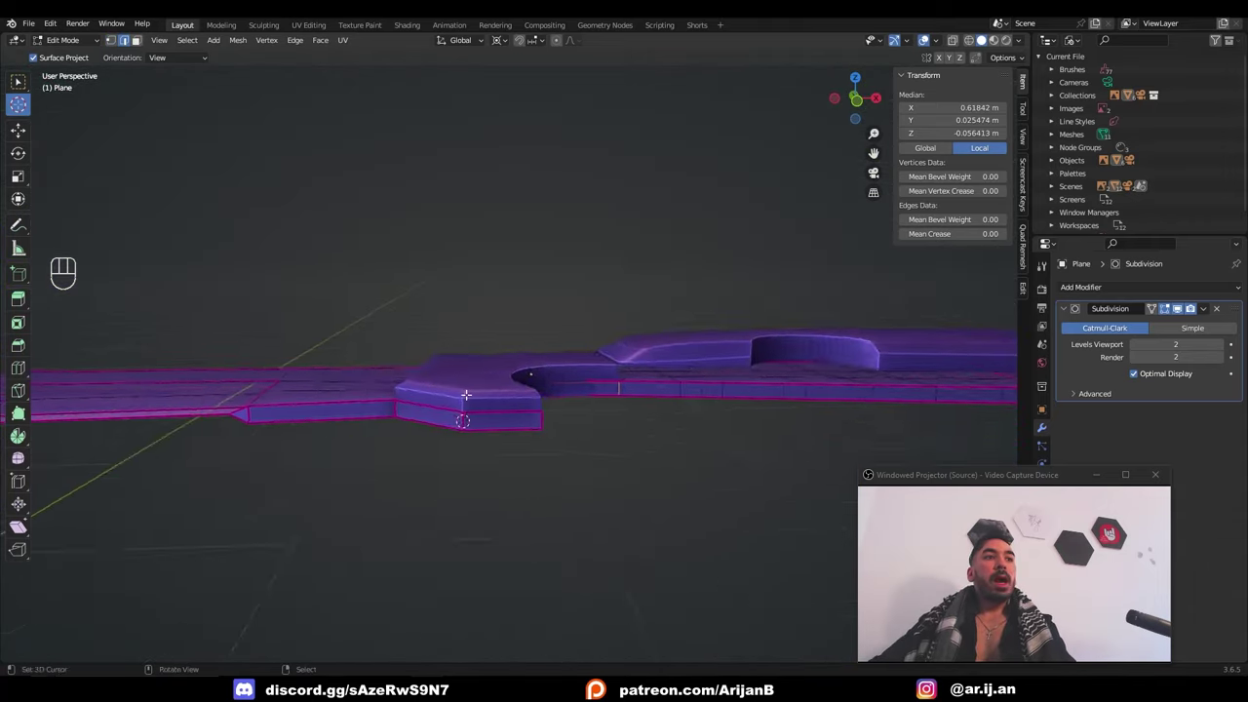
pyautogui.hotkey('shift', 's')
pyautogui.scroll(-5, 438, 423)
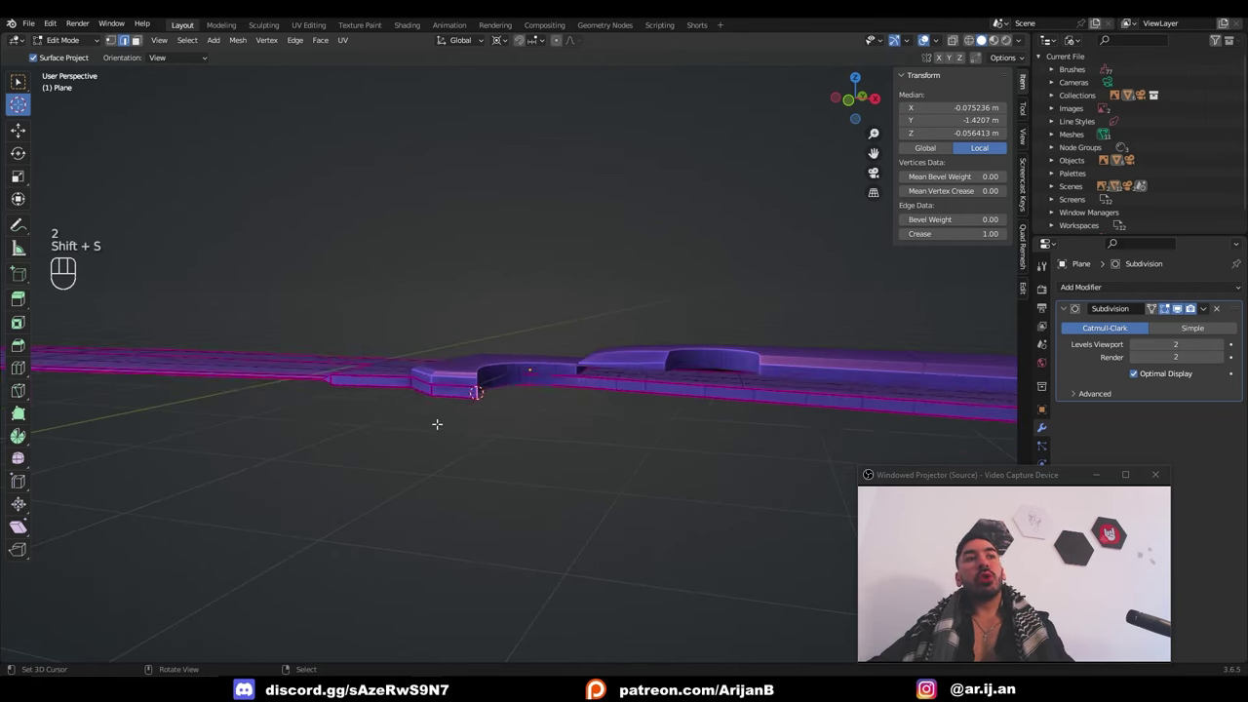
# Join the raised guard section and the handle scale pieces into one object
pyautogui.press('Tab')
pyautogui.scroll(2, 421, 387)
pyautogui.press('Tab')
pyautogui.press('g')
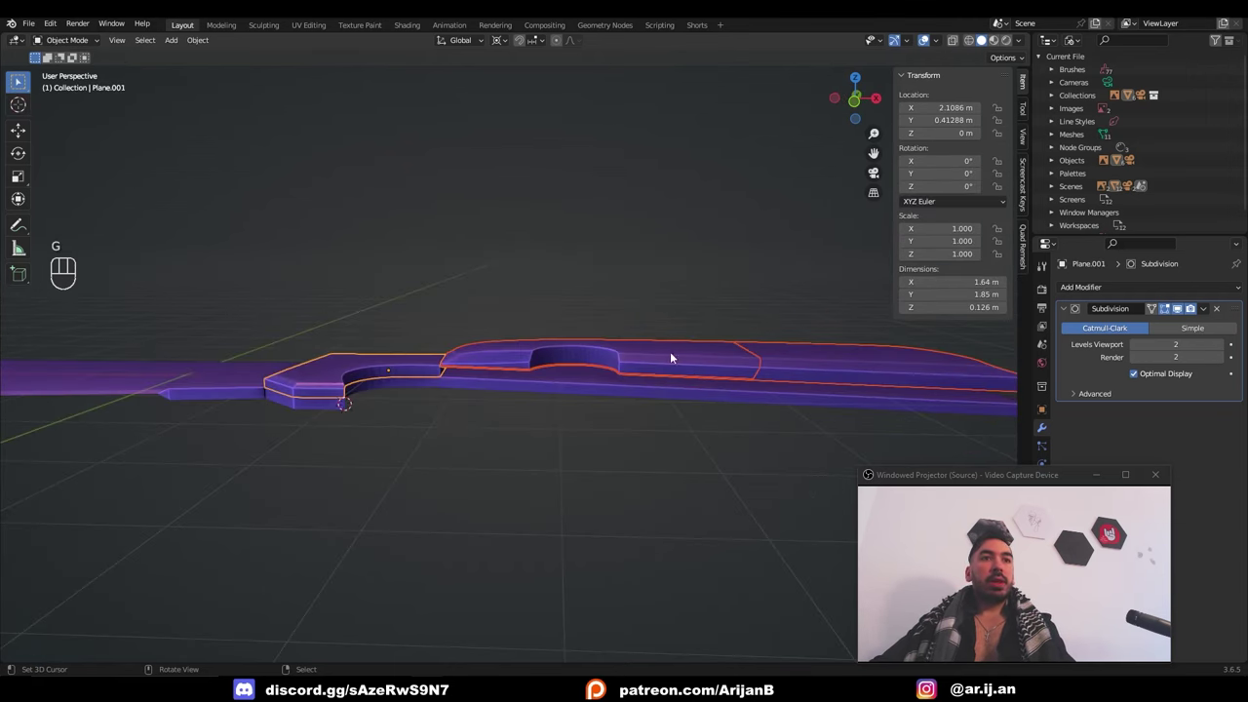
pyautogui.keyDown('shift'); pyautogui.click(803, 372); pyautogui.keyUp('shift')
pyautogui.press('z')
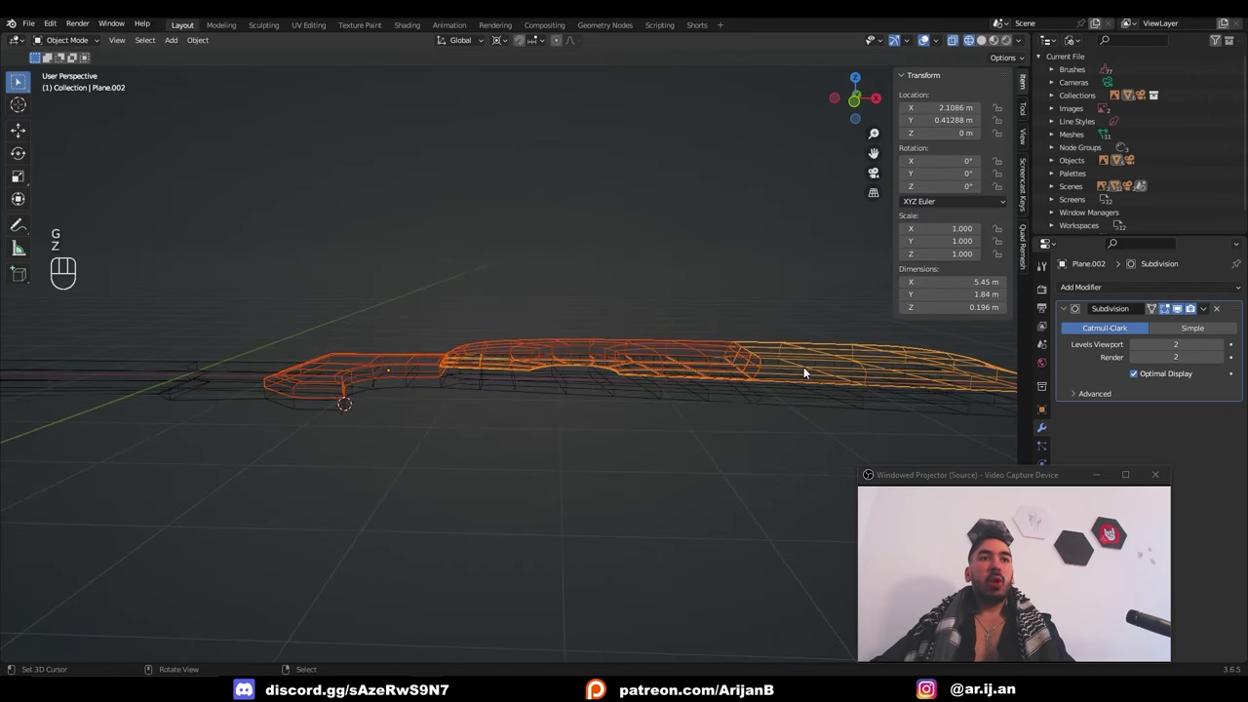
pyautogui.press('z')
pyautogui.hotkey('ctrl', 'j')
pyautogui.press('Tab')
pyautogui.scroll(-2, 683, 380)
# Duplicate the joined guard and handle mesh in place, scale the copy by -1 along Z and recalculate its normals
pyautogui.press('a')
pyautogui.hotkey('shift', 'd')
pyautogui.rightClick(537, 279)
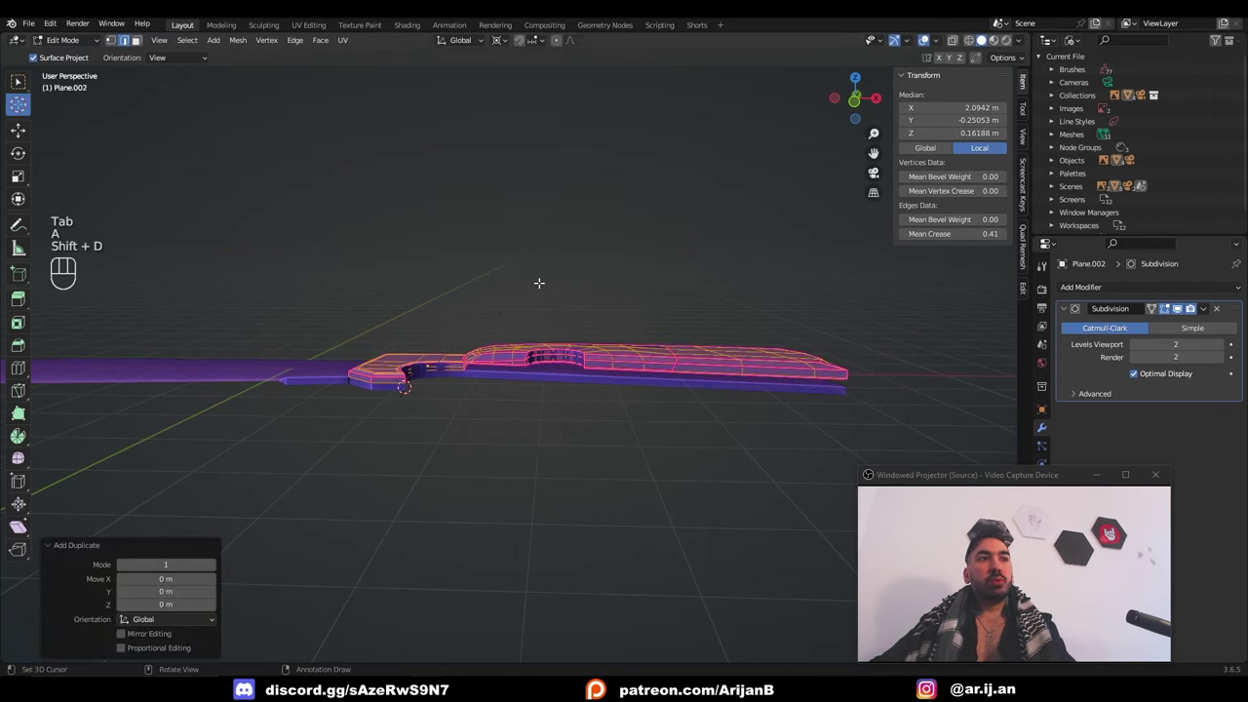
pyautogui.write('sz-1')
pyautogui.press('Return')
pyautogui.hotkey('shift', 'n')
pyautogui.press('z')
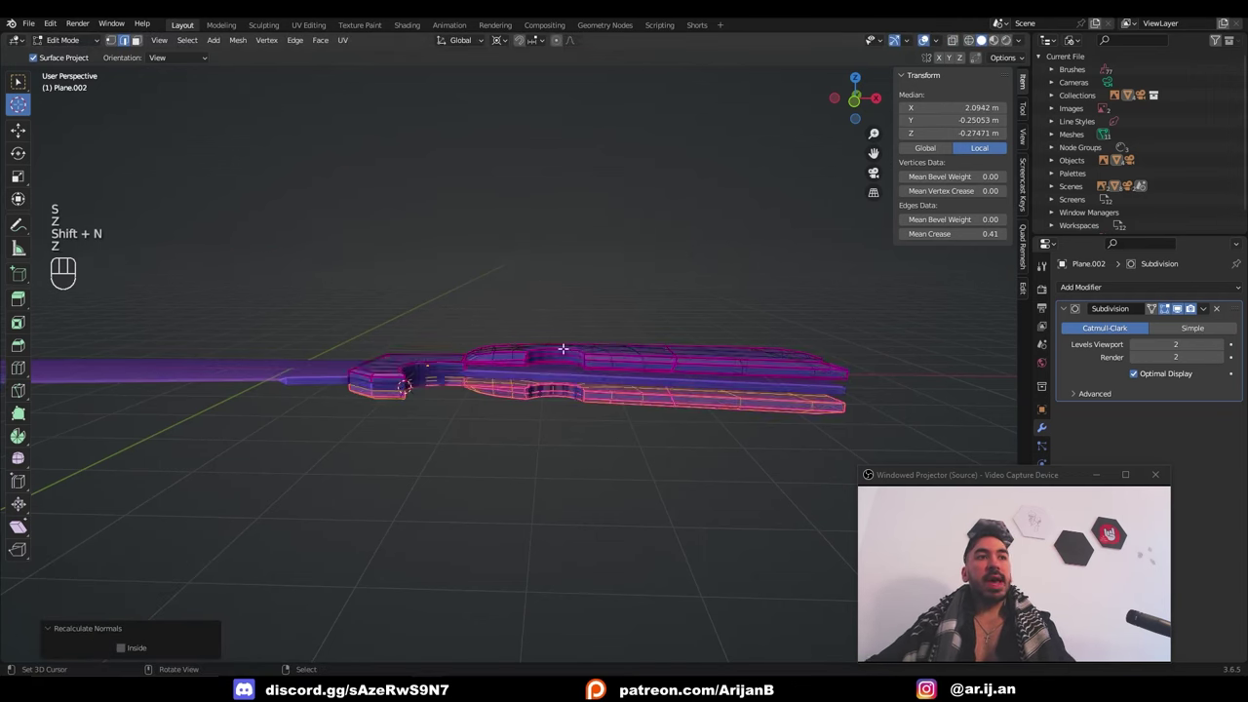
pyautogui.press('Tab')
# Separate the lower handle edge of the knife body, from the notch to the handle end, into its own object
pyautogui.moveTo(563, 348); pyautogui.dragTo(453, 393, button='middle')
pyautogui.press('a')
pyautogui.press('a')
pyautogui.moveTo(633, 427); pyautogui.dragTo(376, 425, button='middle')
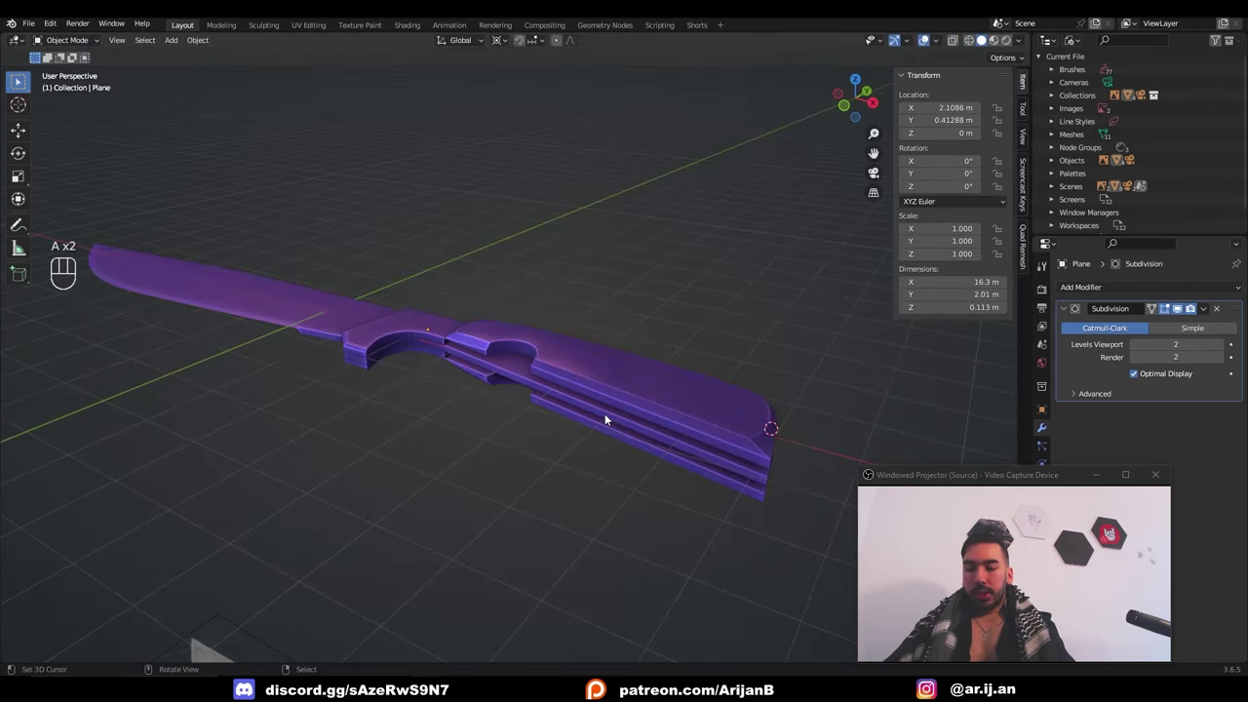
pyautogui.scroll(3, 528, 336)
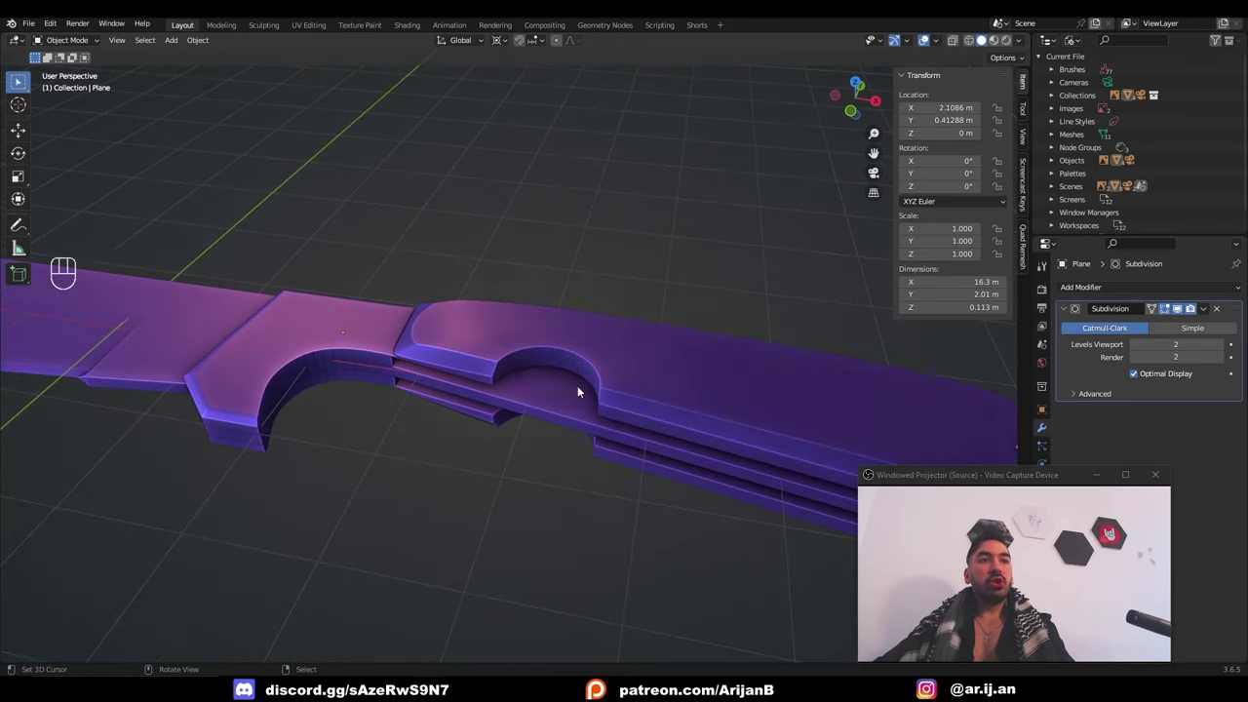
pyautogui.press('Tab')
pyautogui.moveTo(520, 364); pyautogui.dragTo(617, 402, button='middle')
pyautogui.keyDown('ctrl'); pyautogui.rightClick(543, 391); pyautogui.keyUp('ctrl')
pyautogui.press('z')
pyautogui.press('g')
pyautogui.rightClick(521, 359)
pyautogui.press('z')
pyautogui.press('Tab')
pyautogui.click(448, 372)
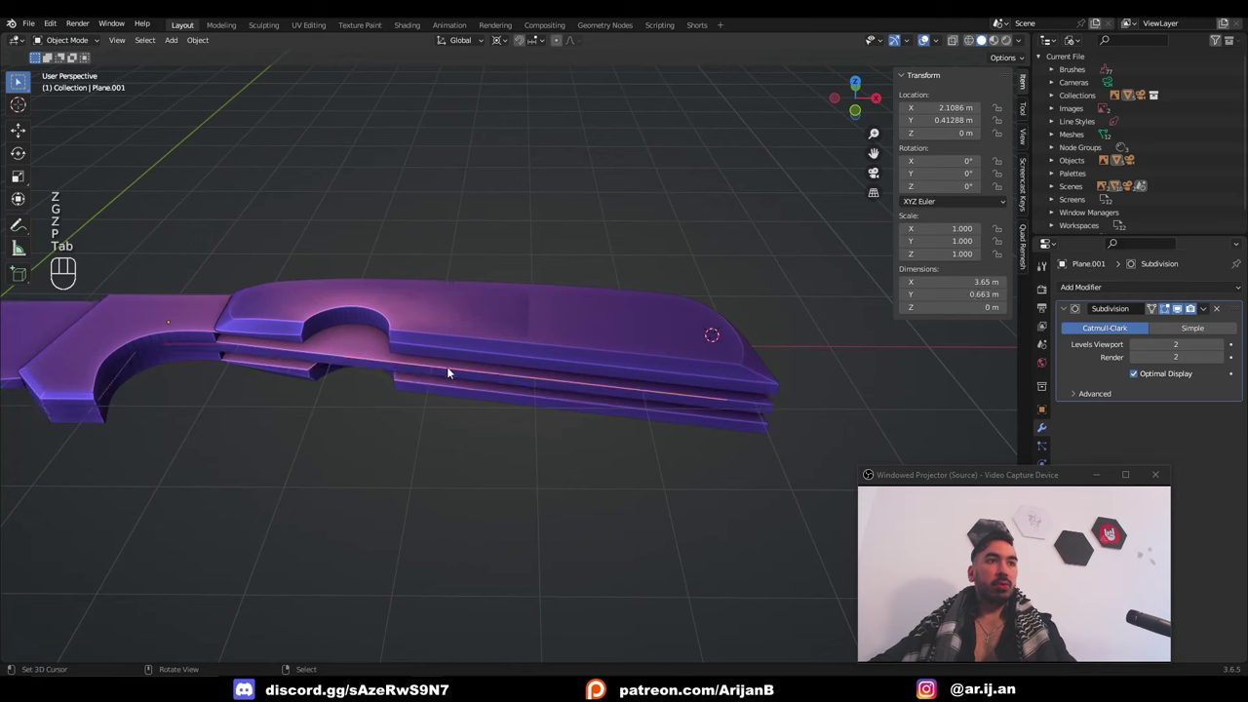
# Extrude the separated edge's blade-side end vertex about -0.636 m in X and 0.396 m in Y, and shift it by about -0.068 and -0.072 m
pyautogui.press('Tab')
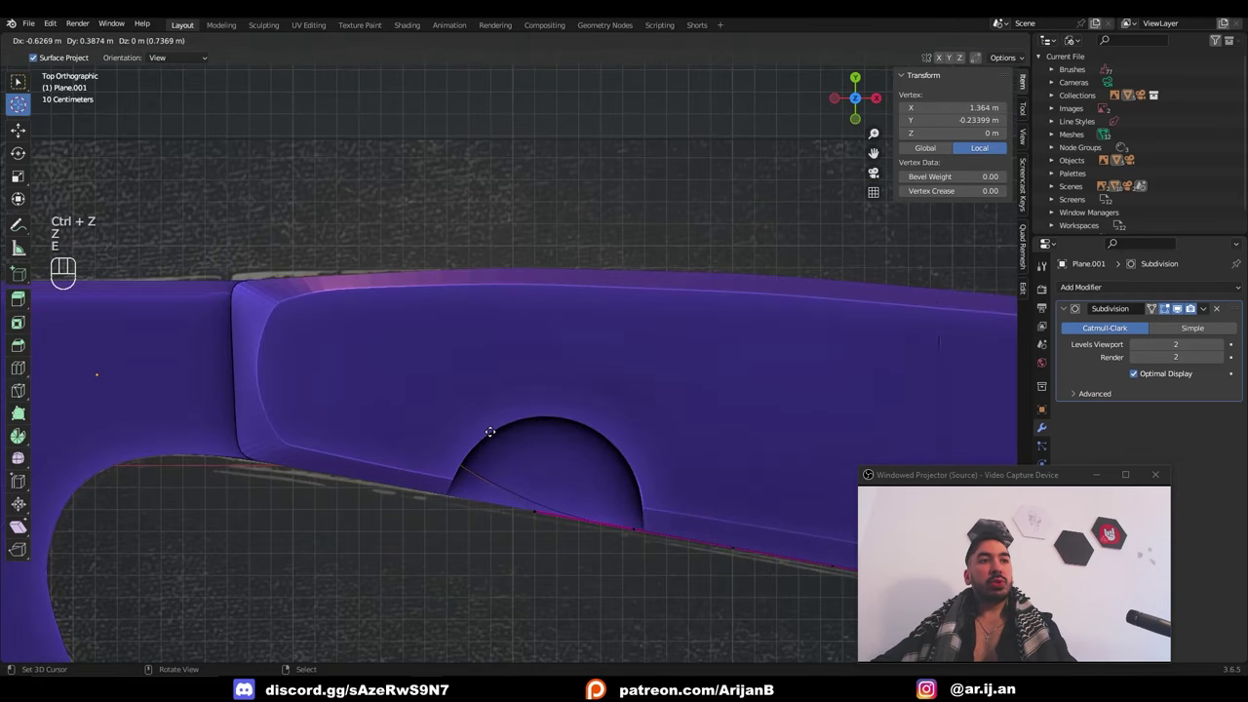
pyautogui.click(490, 432)
pyautogui.press('z')
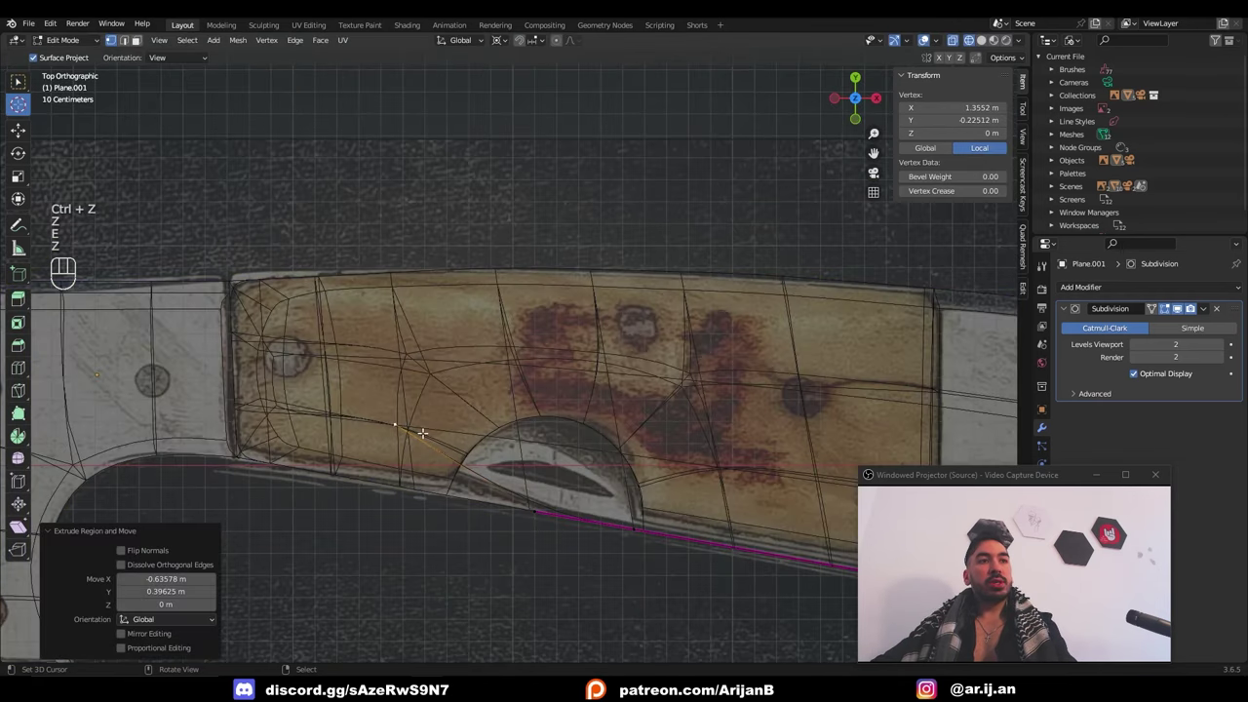
pyautogui.scroll(-2, 437, 440)
pyautogui.press('g')
pyautogui.click(423, 421)
pyautogui.scroll(-1, 425, 419)
pyautogui.press('z')
pyautogui.hotkey('shift', 'z')
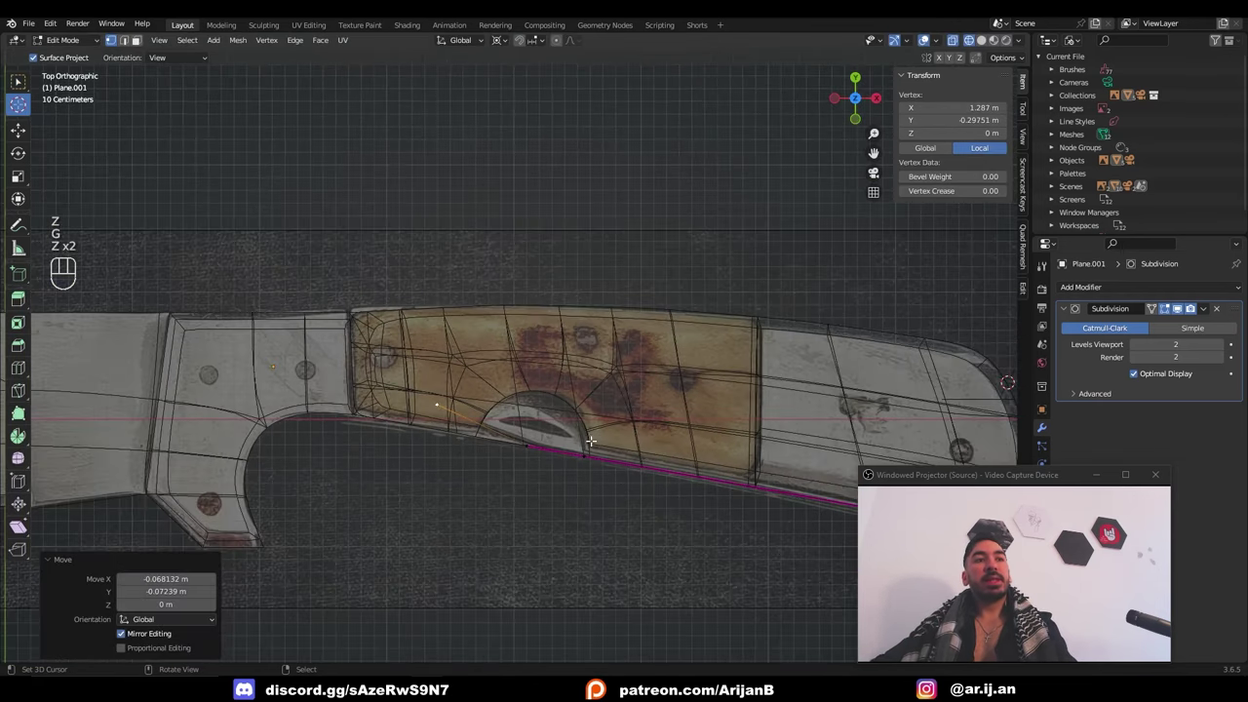
# Extrude the separated edge strip about 0.471 m inward to form a liner plate between the handle scale and the knife body
pyautogui.moveTo(575, 458); pyautogui.dragTo(571, 468, button='middle')
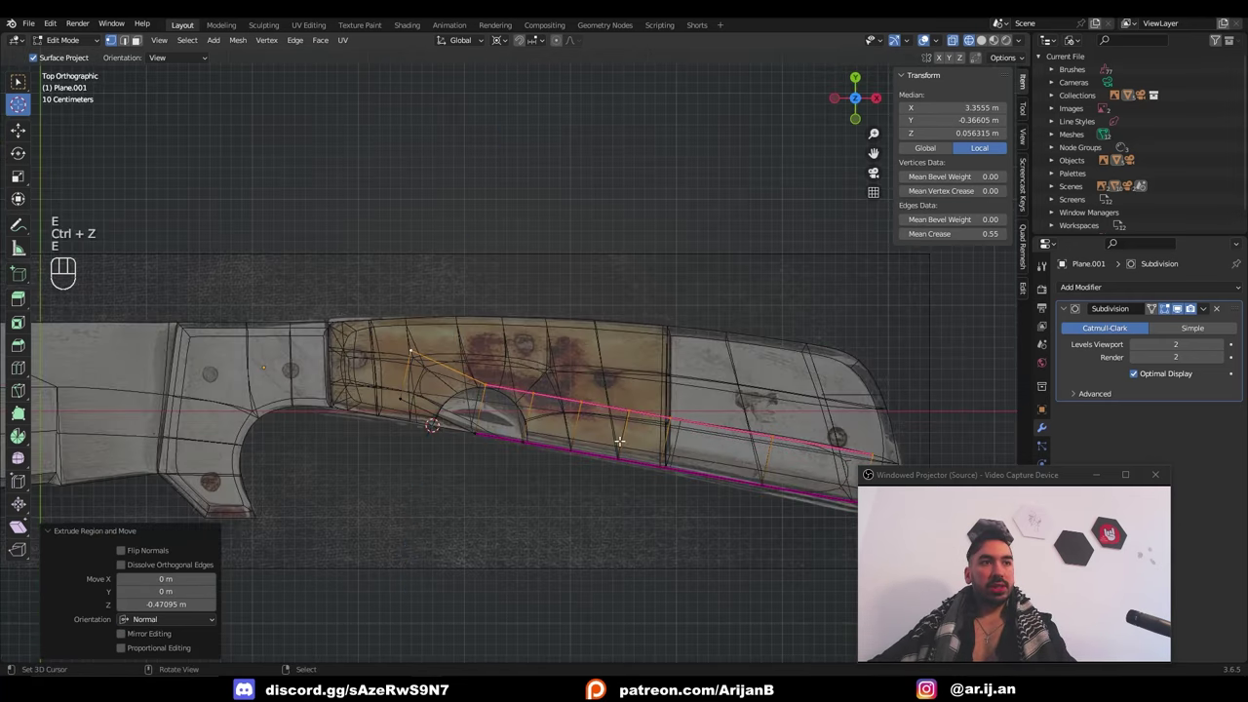
pyautogui.hotkey('ctrl', 'z')
pyautogui.press('z')
pyautogui.moveTo(454, 401)
pyautogui.mouseDown(button='middle')
pyautogui.moveTo(510, 409)
pyautogui.moveTo(478, 326)
pyautogui.moveTo(426, 321)
pyautogui.moveTo(468, 321)
pyautogui.mouseUp(button='middle')
pyautogui.press('z')
pyautogui.press('z')
pyautogui.press('z')
pyautogui.hotkey('shift', 'z')
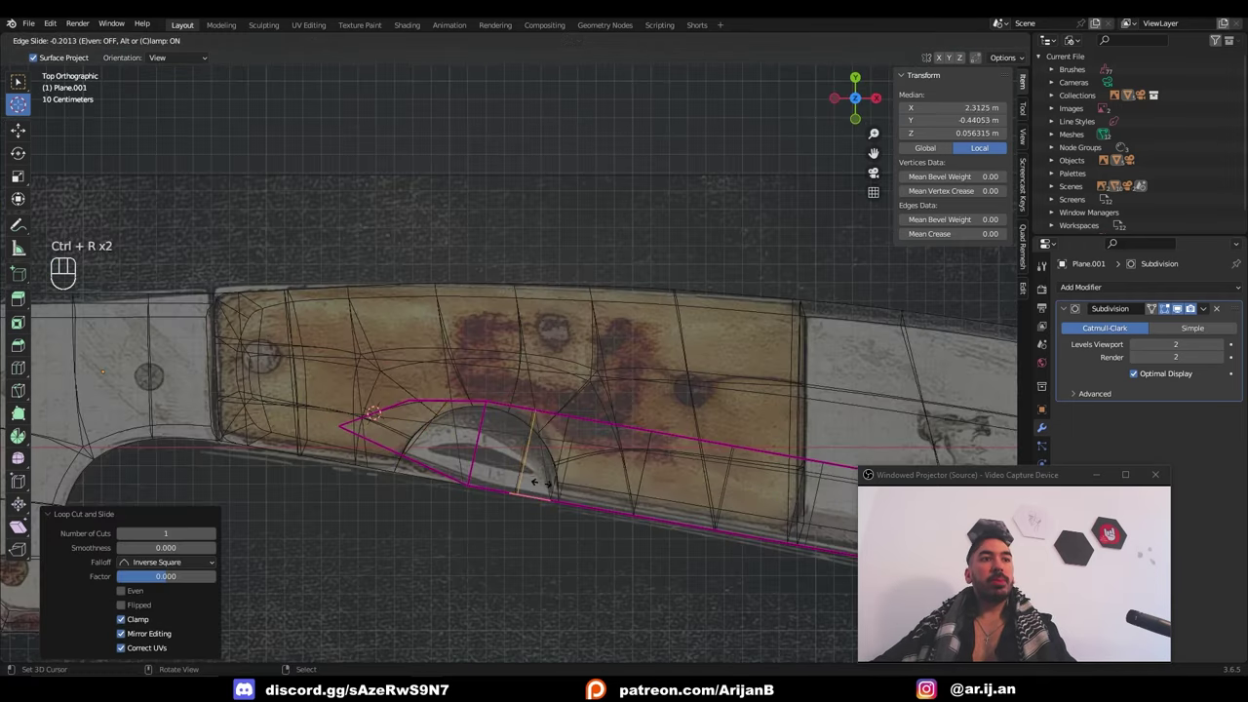
# Add loop cuts across the liner plate at the notch and inset the selected faces there by about 0.074 m
pyautogui.hotkey('shift', 'z')
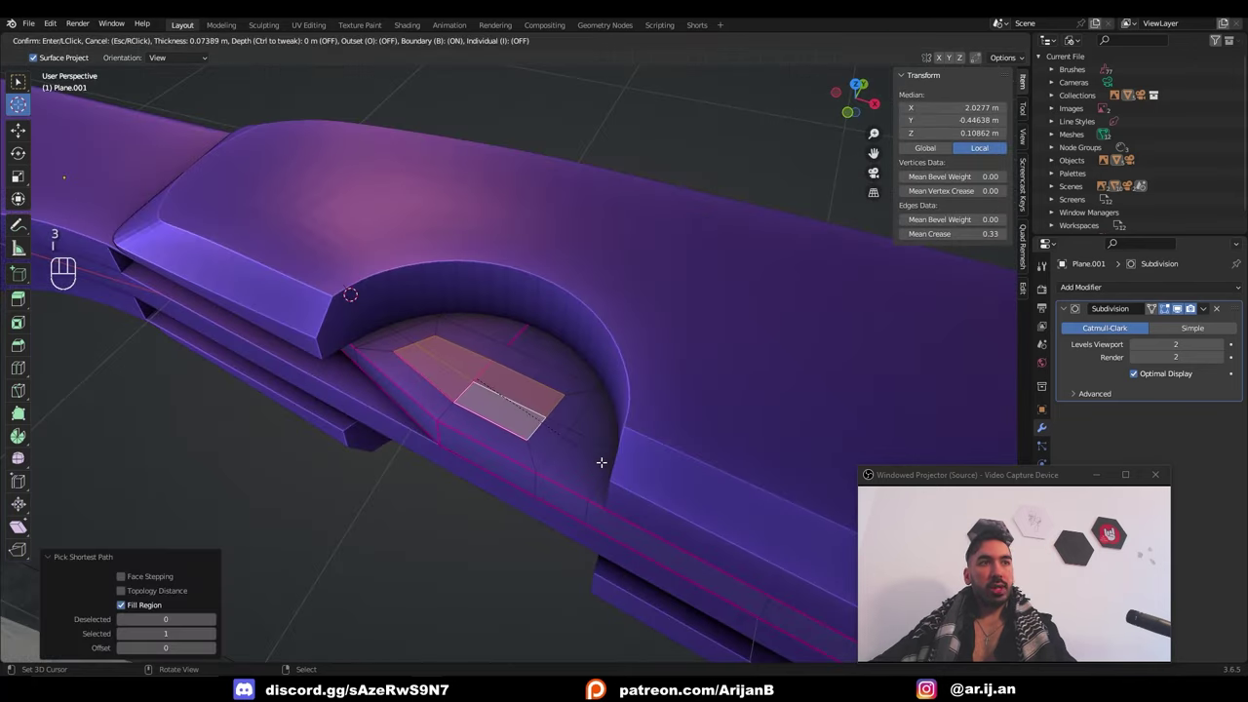
pyautogui.click(601, 462)
pyautogui.press('KP_7')
pyautogui.press('z')
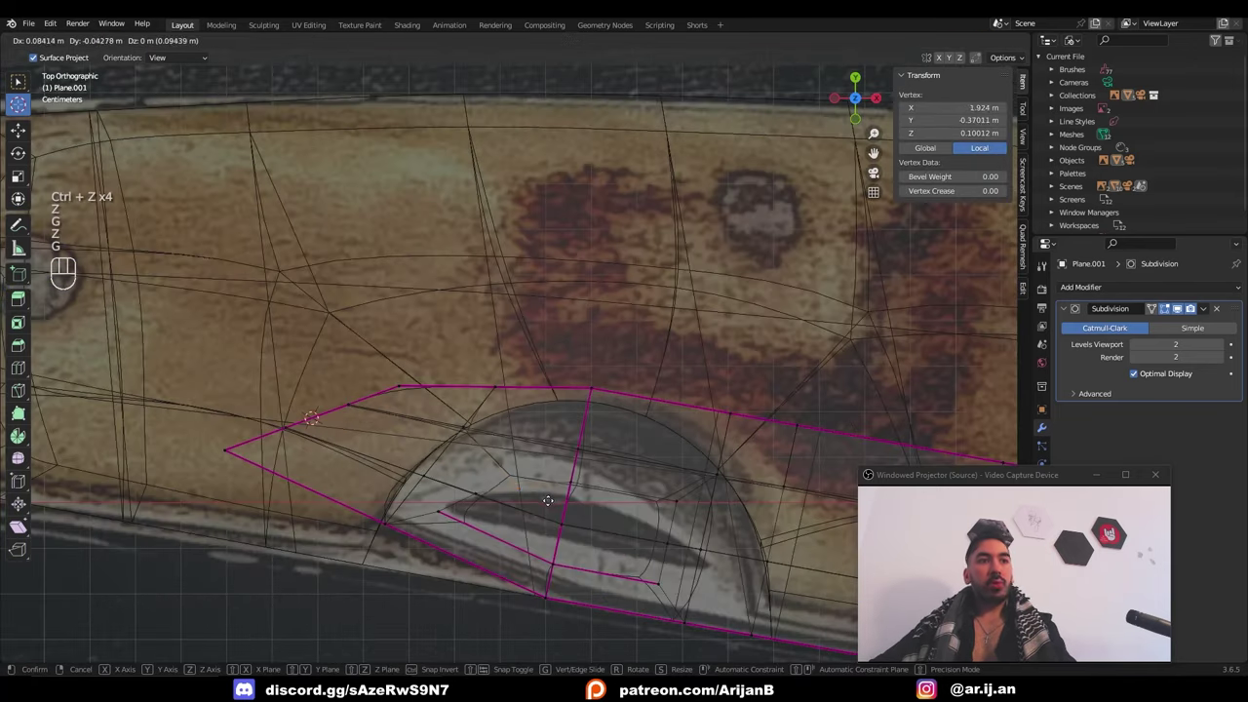
# Move the upper vertices of the liner's inset onto the nail slot outline in the top-view reference
pyautogui.click(546, 483)
pyautogui.press('a')
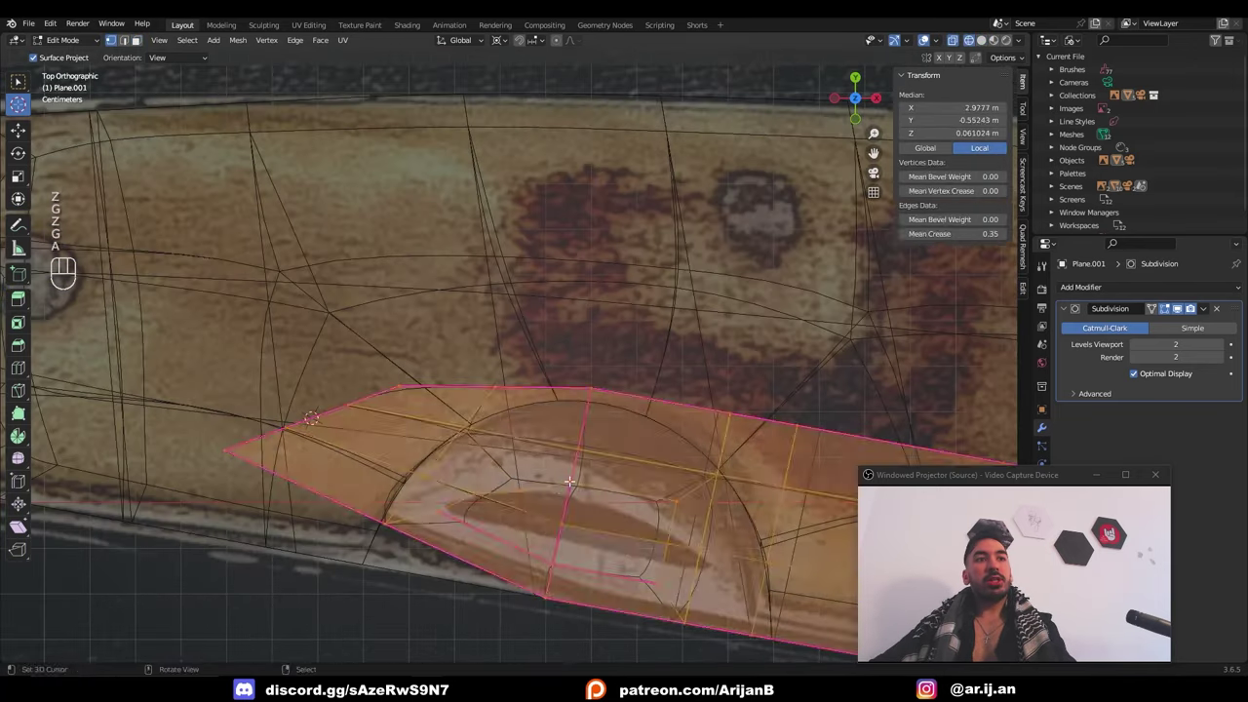
pyautogui.press('a')
pyautogui.press('b')
pyautogui.press('g')
pyautogui.moveTo(557, 473); pyautogui.dragTo(702, 531)
pyautogui.click(615, 523)
# Adjust the inset vertex at the nail slot's handle end and slide the nearby edge loop by a factor of 0.459
pyautogui.press('a')
pyautogui.press('a')
pyautogui.press('b')
pyautogui.press('g')
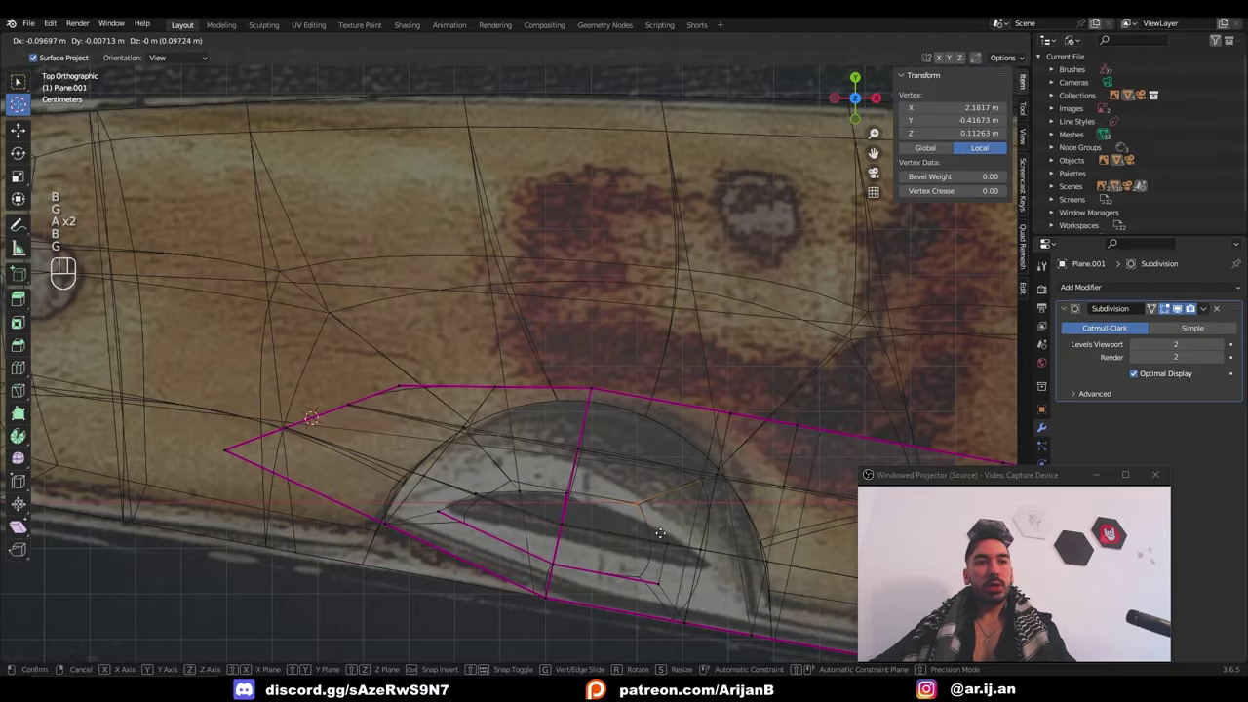
pyautogui.hotkey('ctrl', 'z')
pyautogui.hotkey('ctrl', 'z')
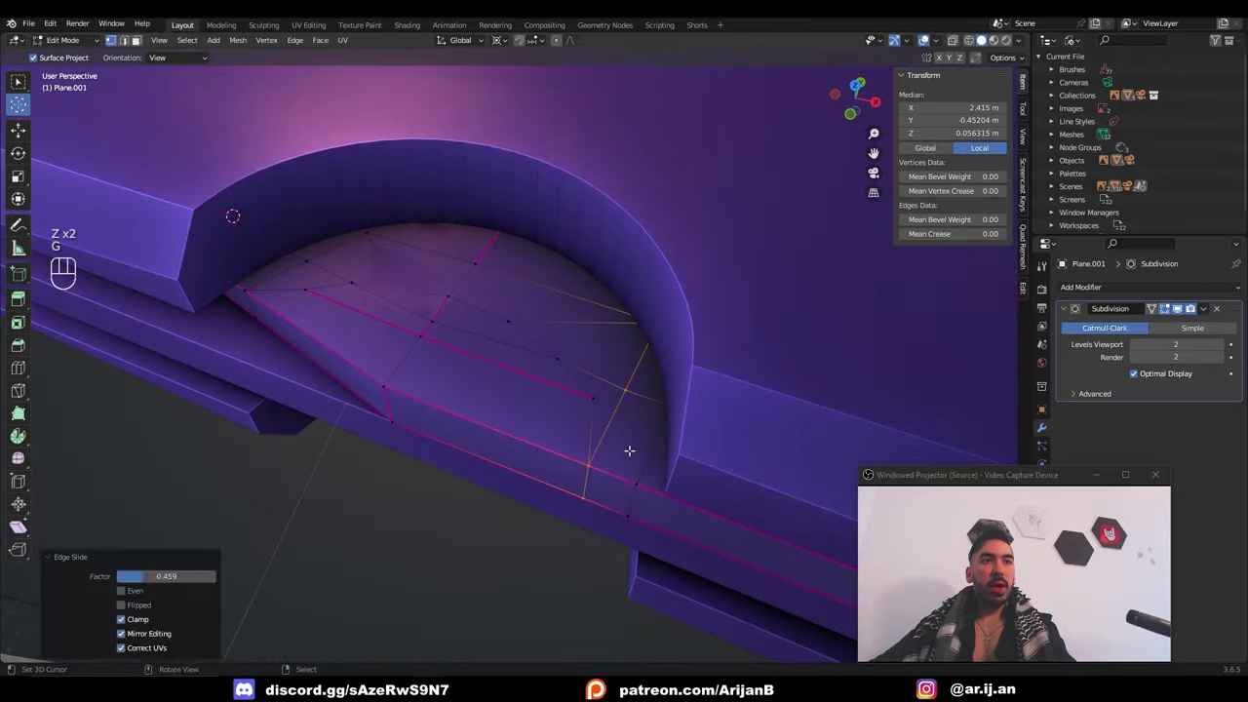
# Duplicate the liner plate in place, scale the copy by -1 along Z about the 3D cursor and recalculate its normals
pyautogui.press('Tab')
pyautogui.moveTo(630, 452); pyautogui.dragTo(442, 166, button='middle')
pyautogui.click(191, 40)
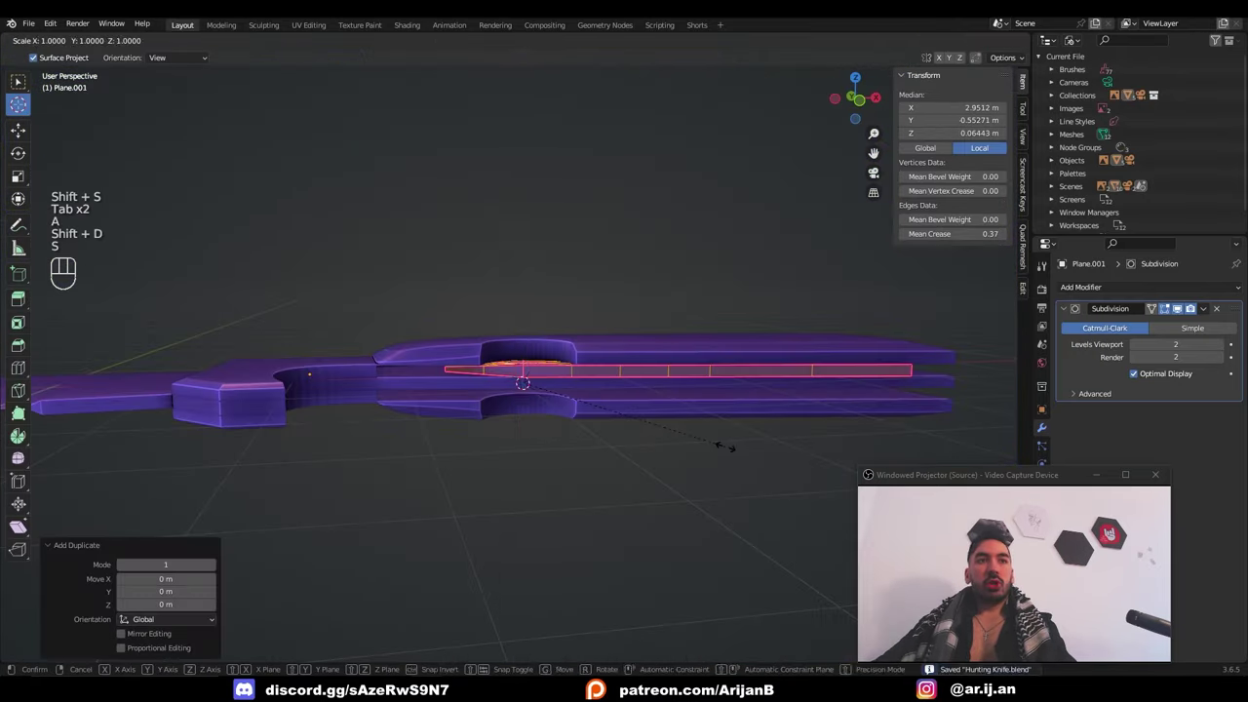
pyautogui.write('z-1')
pyautogui.press('Return')
pyautogui.hotkey('shift', 'n')
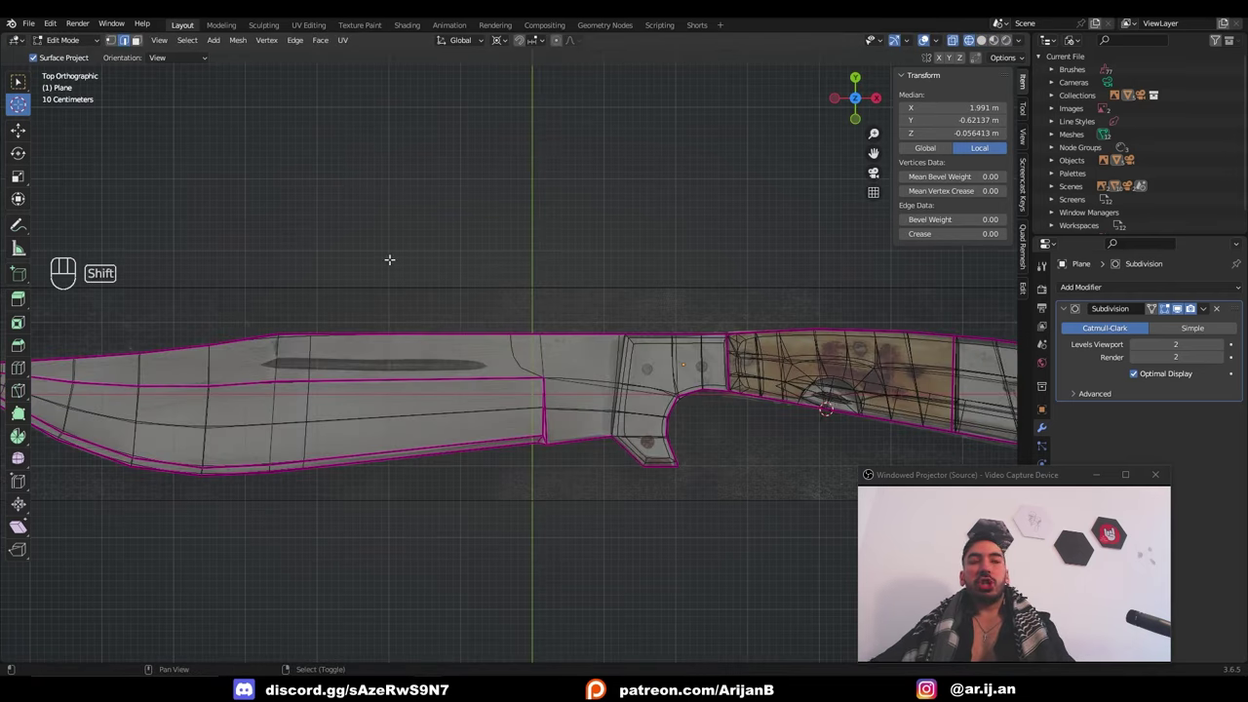
# Add a loop cut across the blade at each end of the fuller groove, using a factor of 0.499 for the tip-side one
pyautogui.scroll(4, 516, 380)
pyautogui.scroll(-1, 694, 400)
pyautogui.hotkey('ctrl', 'r')
pyautogui.click(715, 388)
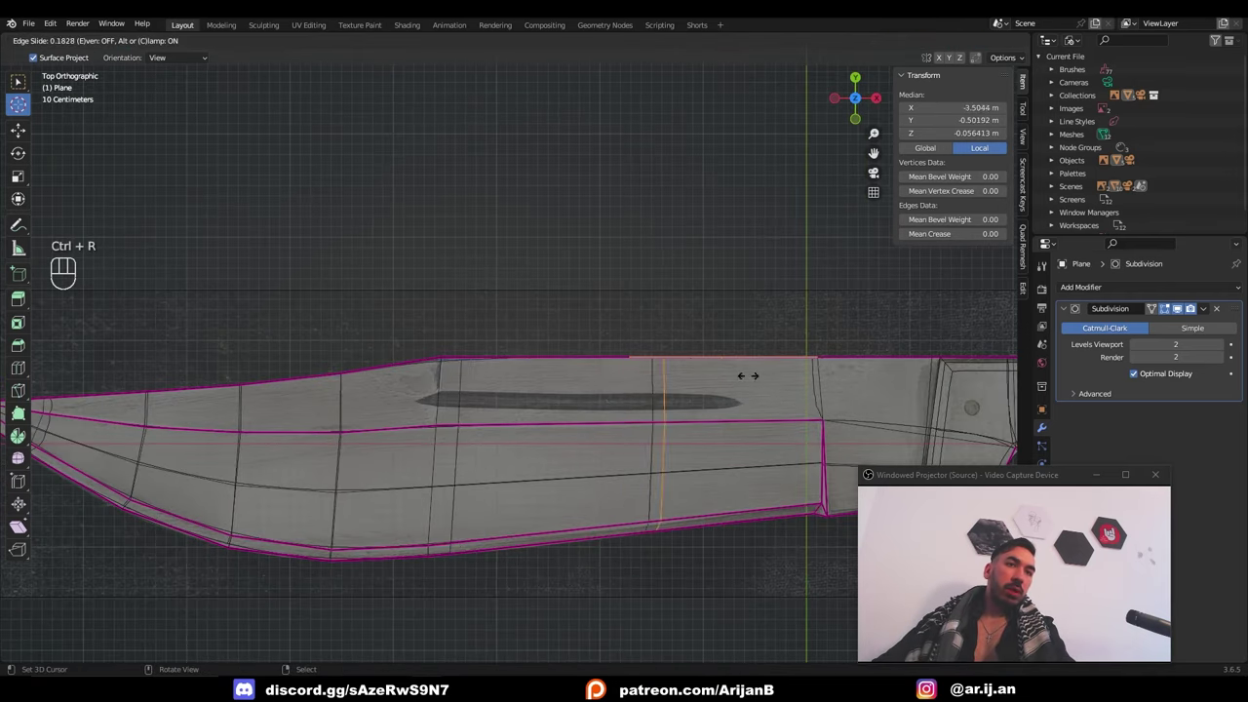
pyautogui.click(822, 401)
pyautogui.hotkey('ctrl', 'r')
pyautogui.click(433, 366)
pyautogui.click(436, 371)
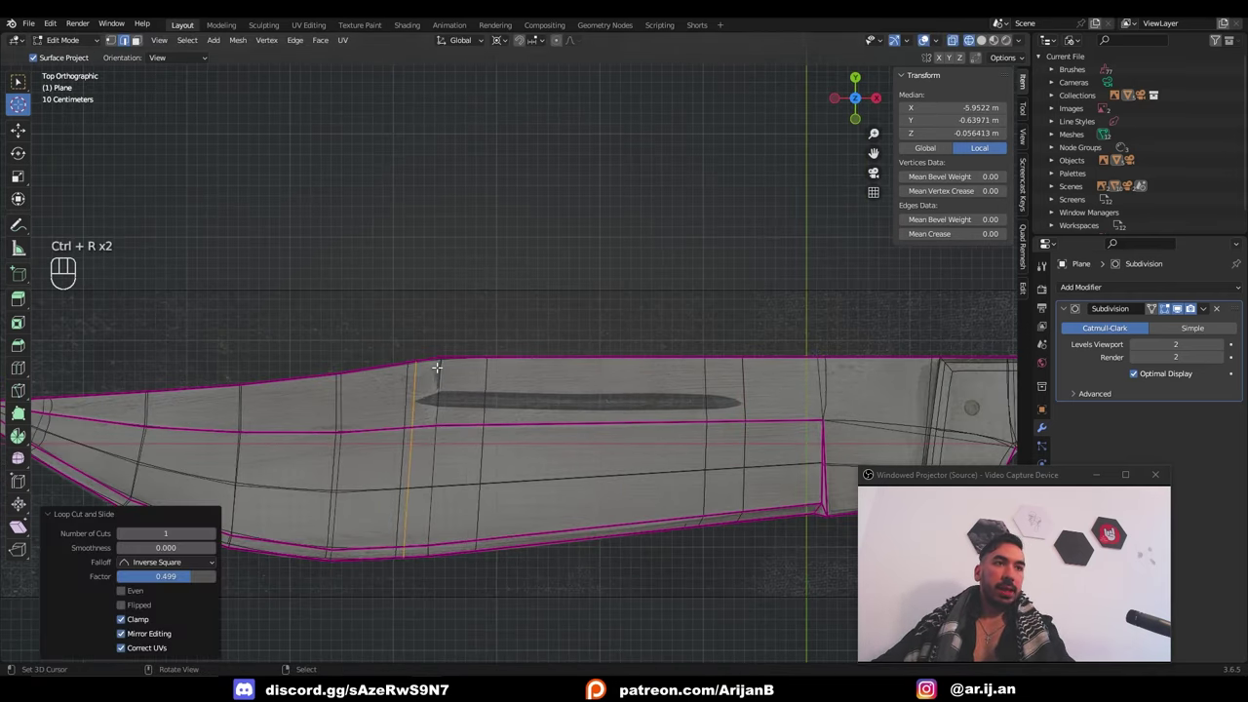
# Add a lengthwise loop cut along the blade through the fuller groove in the reference
pyautogui.scroll(-1, 436, 371)
pyautogui.hotkey('ctrl', 'r')
pyautogui.click(468, 399)
pyautogui.click(468, 410)
# Slide the loop at the groove's handle end by a factor of 0.147 and bevel the groove's lengthwise edge to about 0.096 m
pyautogui.keyDown('shift'); pyautogui.moveTo(345, 383); pyautogui.dragTo(504, 365, button='middle'); pyautogui.keyUp('shift')
pyautogui.press('z')
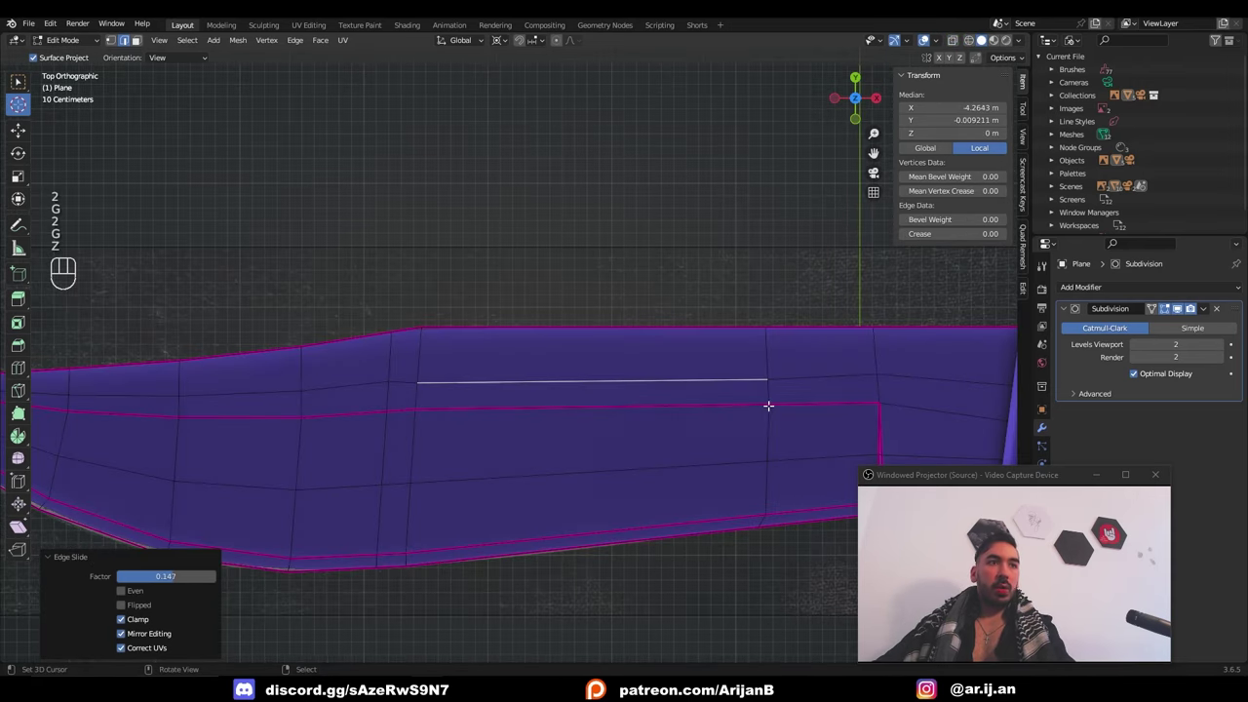
pyautogui.hotkey('ctrl', 'b')
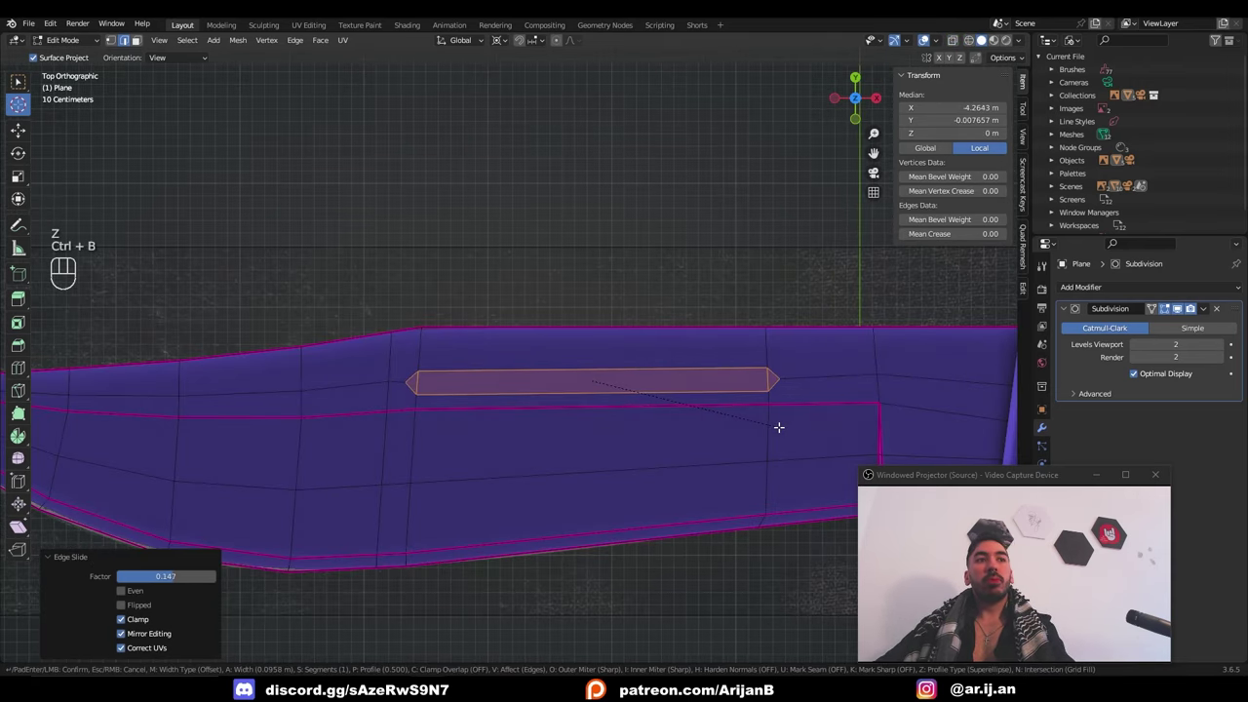
pyautogui.click(779, 427)
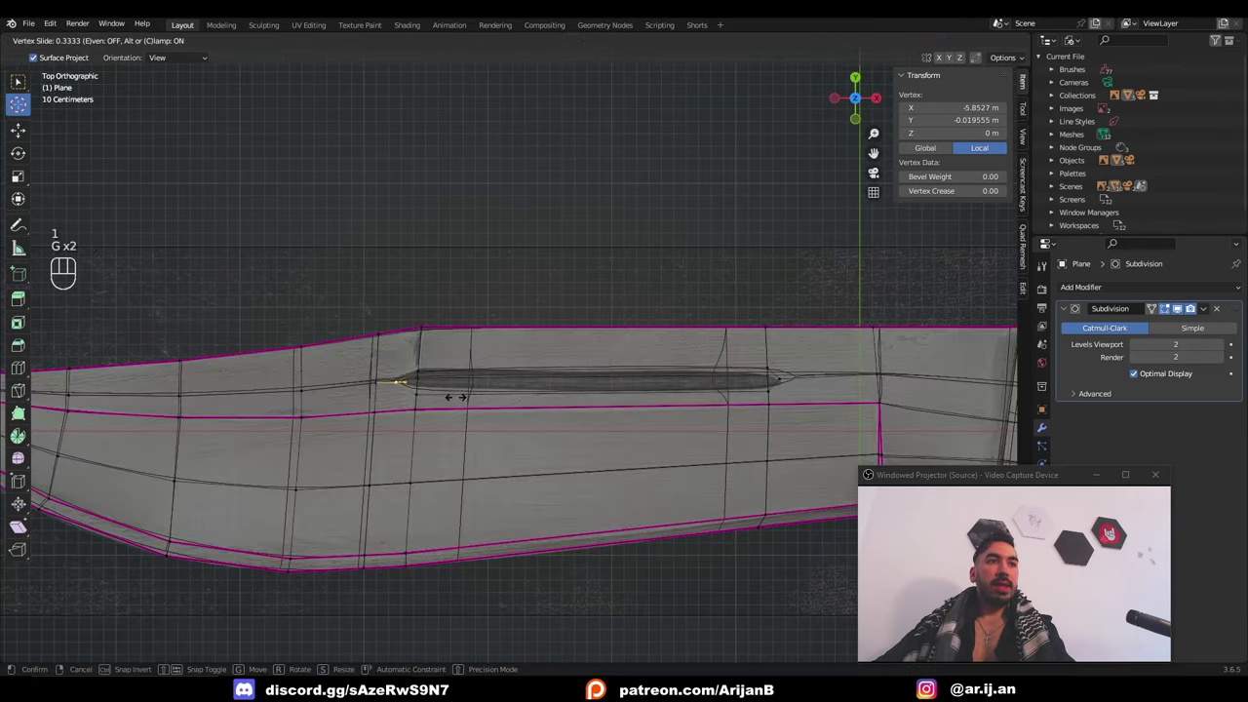
# Slide the fuller outline's vertices to match the reference, moving the tip-side end vertex by a factor of 0.333
pyautogui.click(455, 397)
pyautogui.rightClick(418, 393)
pyautogui.press('z')
pyautogui.rightClick(760, 395)
pyautogui.press('z')
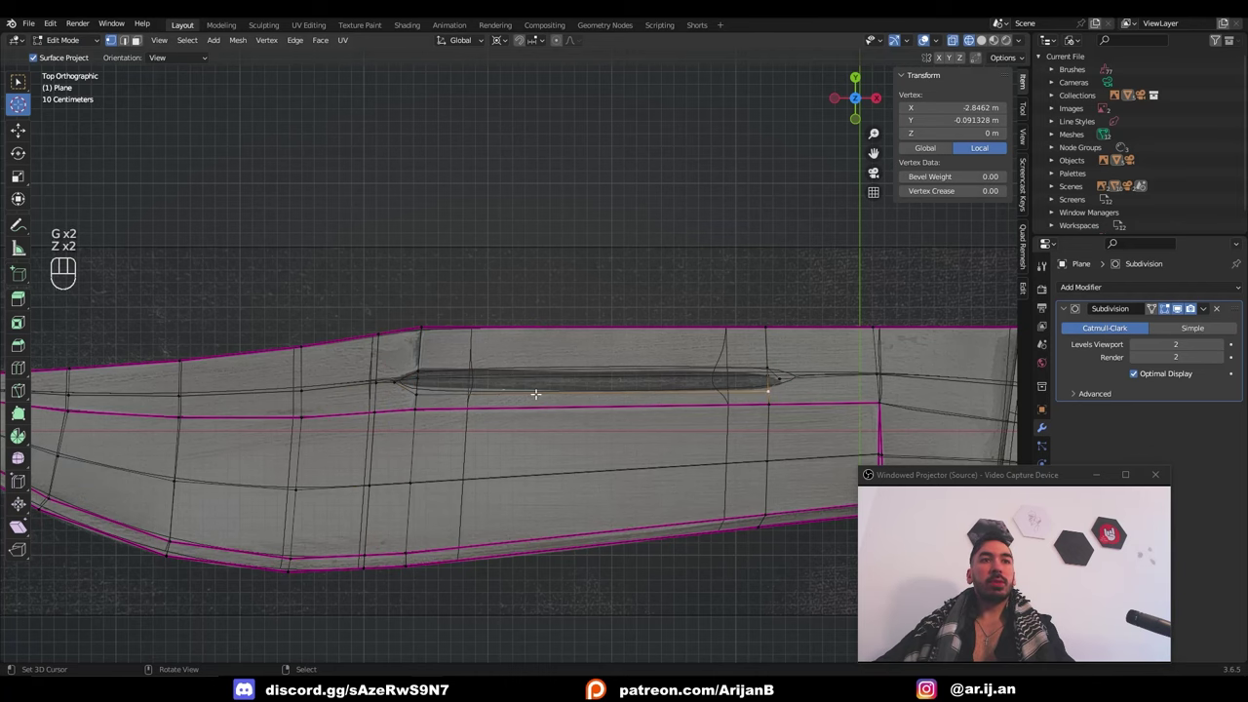
pyautogui.keyDown('shift'); pyautogui.rightClick(479, 400); pyautogui.keyUp('shift')
# Select the blade's upper spine edges leading to the tip and edge-slide them down to thin the spine
pyautogui.press('2')
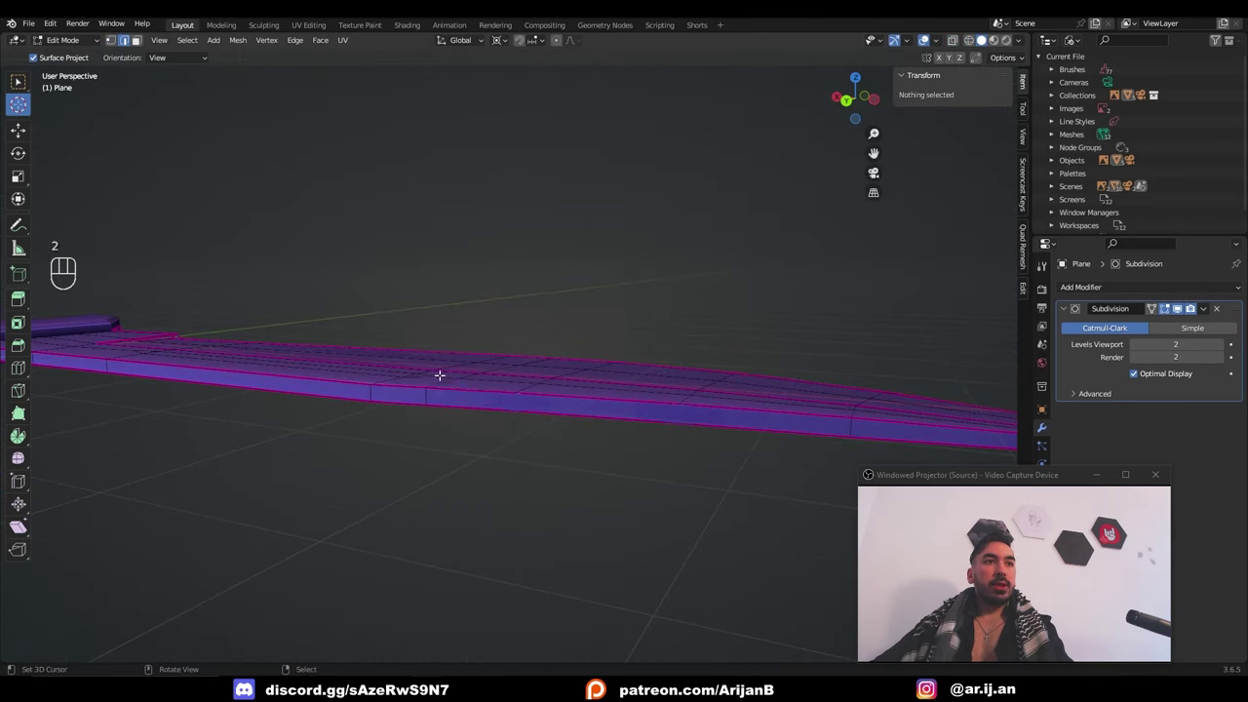
pyautogui.rightClick(444, 388)
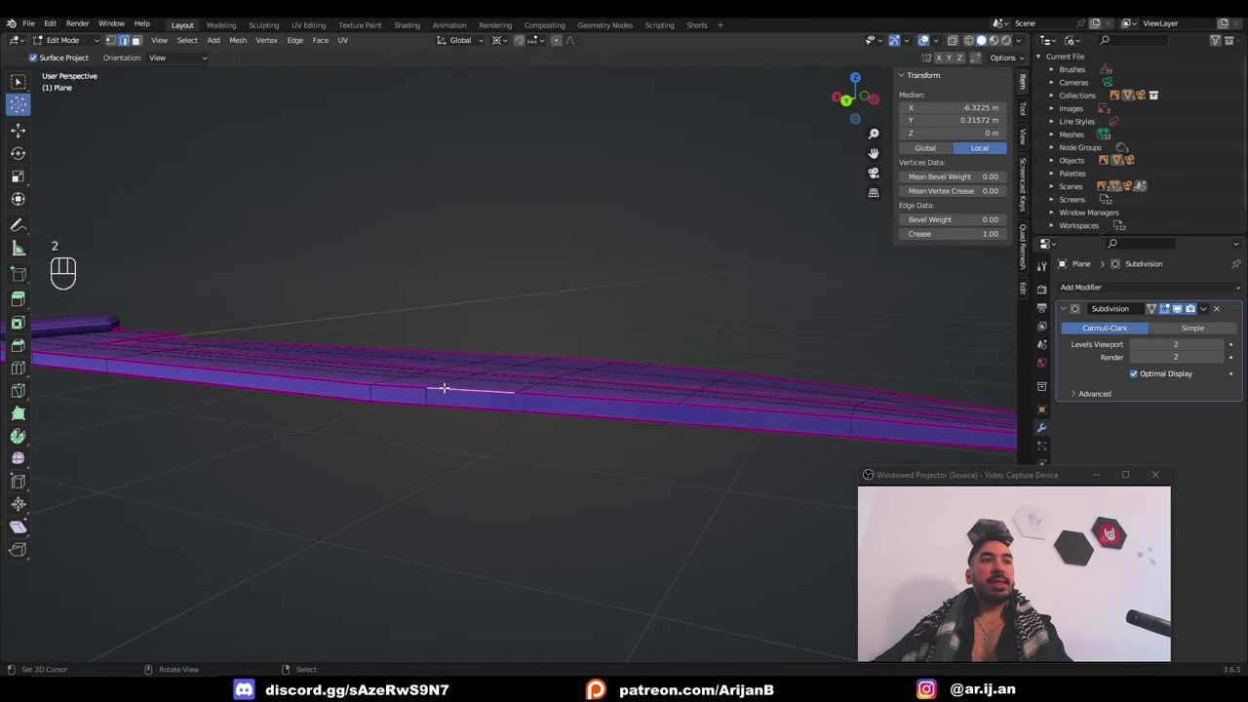
pyautogui.keyDown('ctrl'); pyautogui.click(762, 414); pyautogui.keyUp('ctrl')
pyautogui.moveTo(761, 415); pyautogui.dragTo(555, 388, button='middle')
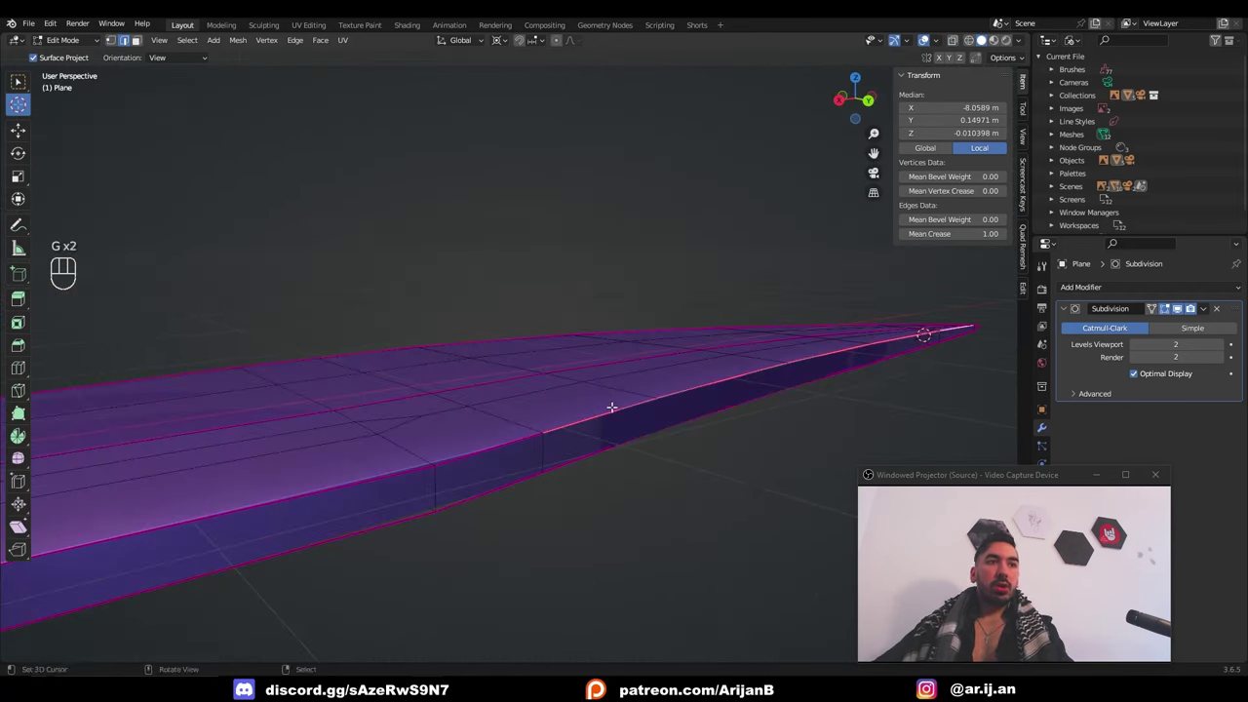
# Try to move the selected spine edges along Z and edge-slide the edges near the blade tip
pyautogui.press('g')
pyautogui.press('z')
pyautogui.click(616, 421)
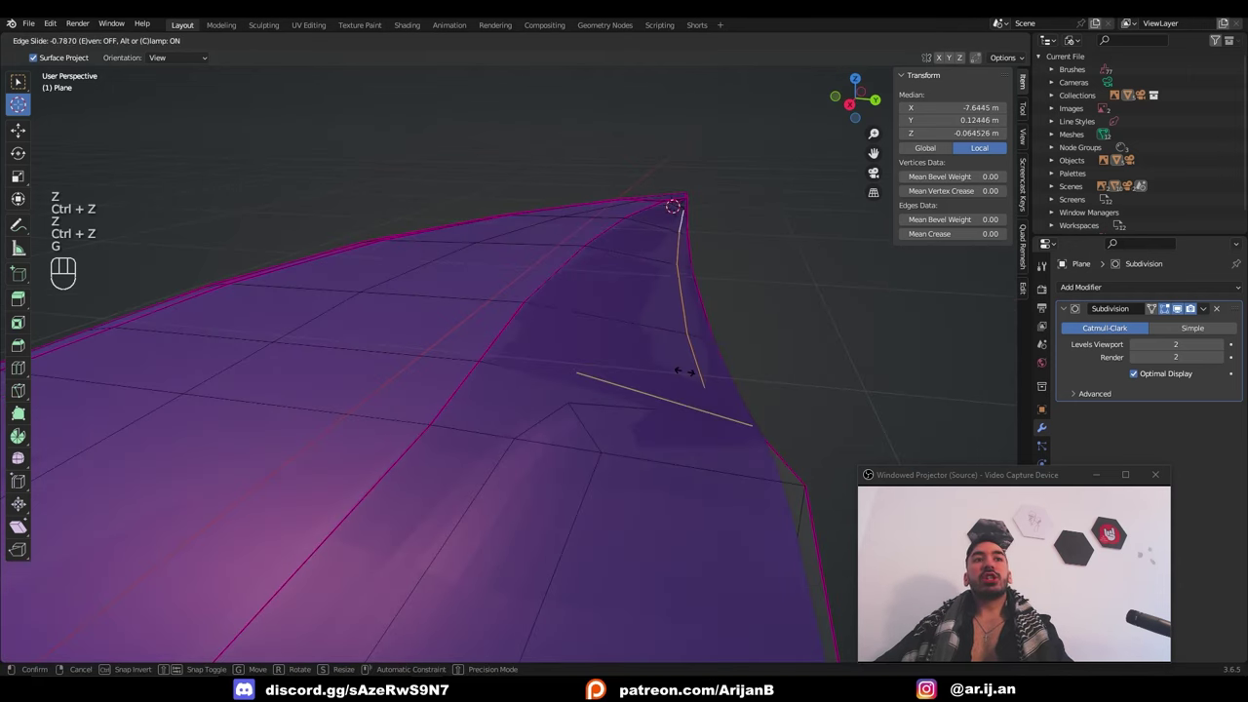
pyautogui.click(710, 381)
# Edge-slide the selected edges at the blade tip by a factor of about 0.653
pyautogui.press('g')
pyautogui.press('g')
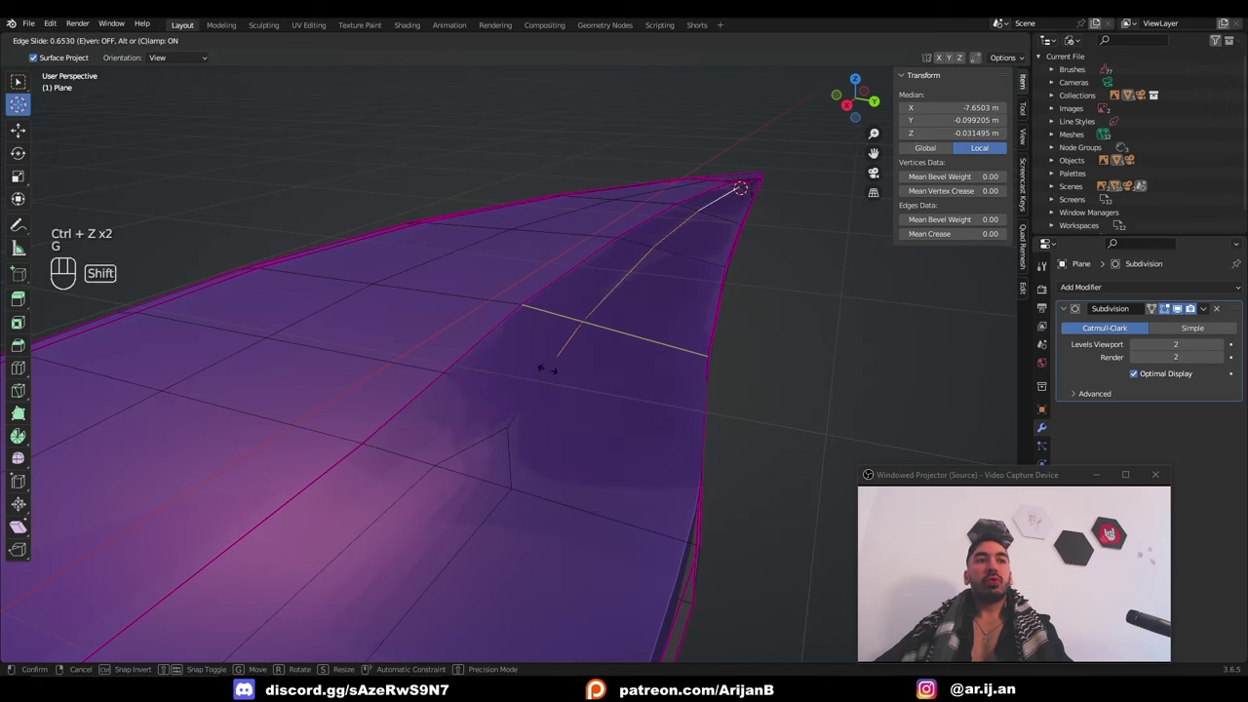
pyautogui.click(546, 368)
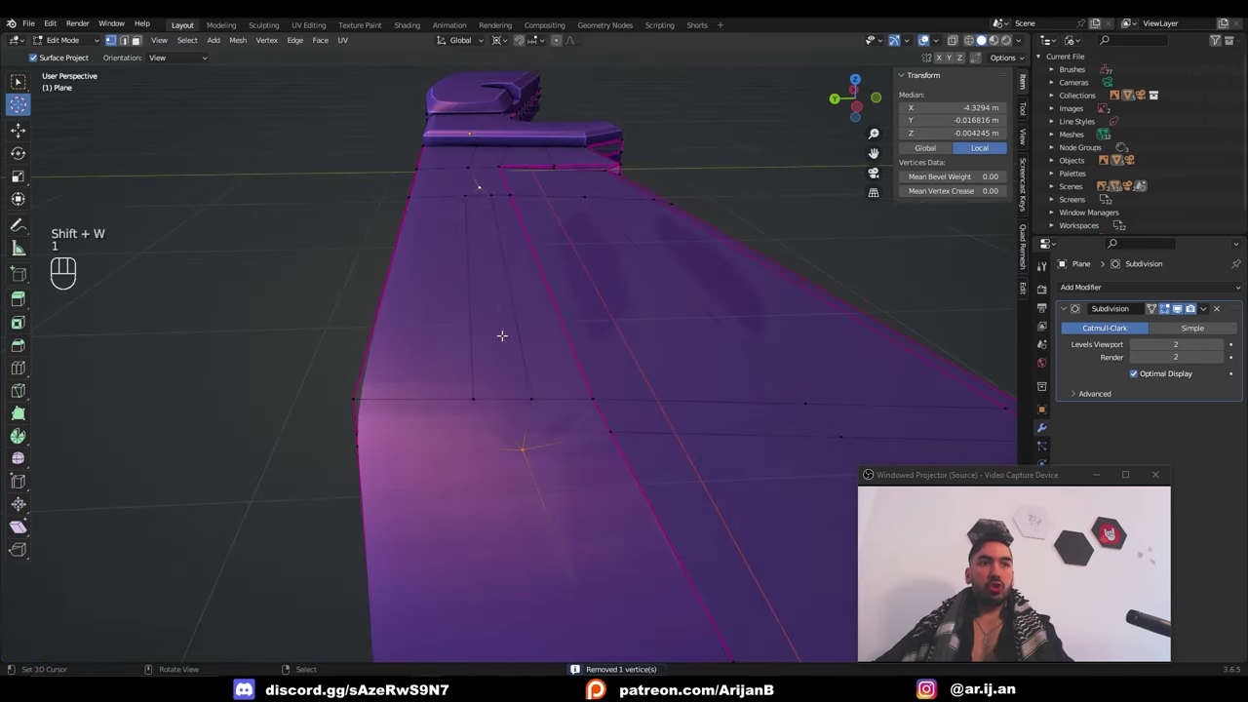
# Edge-slide the lengthwise centre edge of the fuller to shape the groove, and review the whole knife outside mesh editing
pyautogui.click(487, 279)
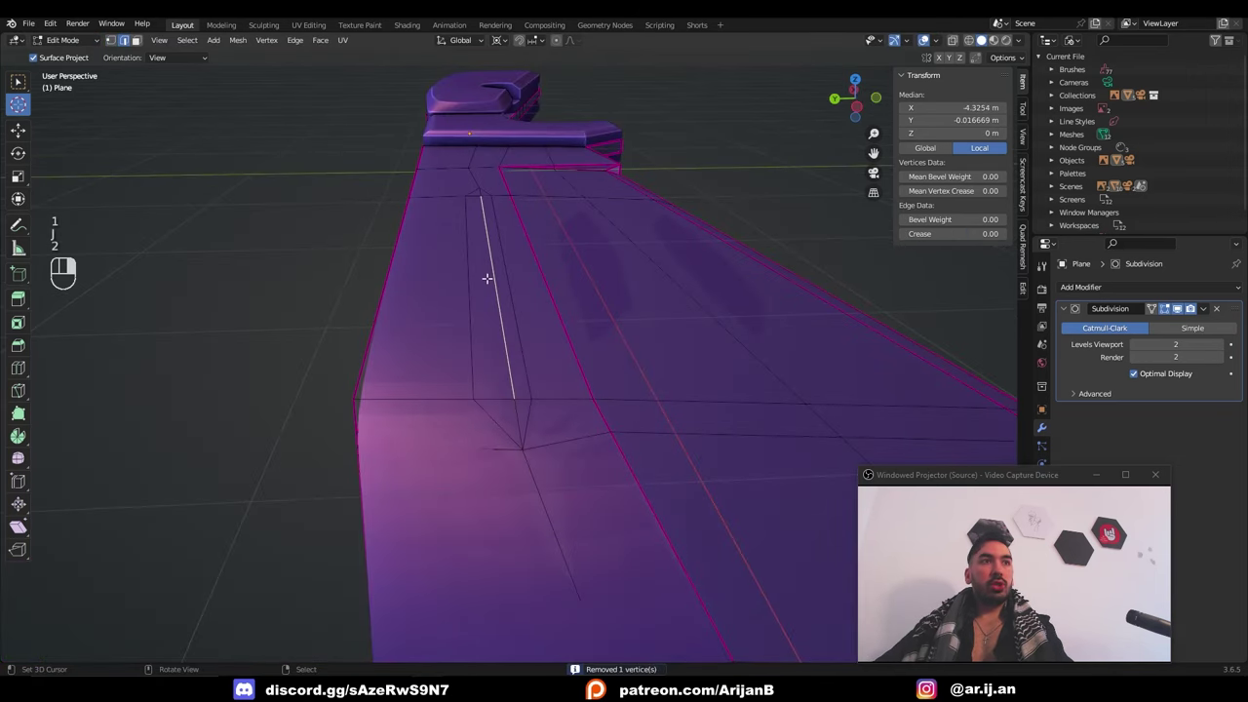
pyautogui.moveTo(486, 279); pyautogui.dragTo(513, 281, button='middle')
pyautogui.press('g')
pyautogui.press('g')
pyautogui.middleClick(518, 341)
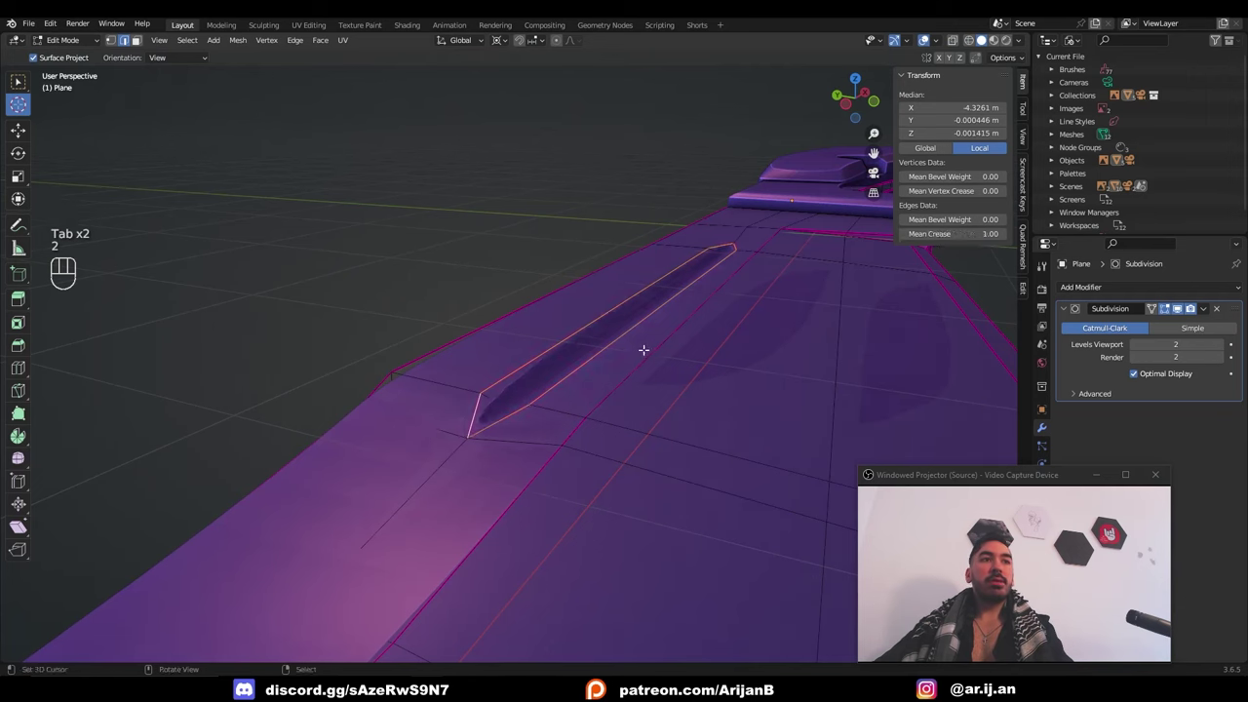
pyautogui.press('Tab')
pyautogui.moveTo(643, 350); pyautogui.dragTo(538, 408, button='middle')
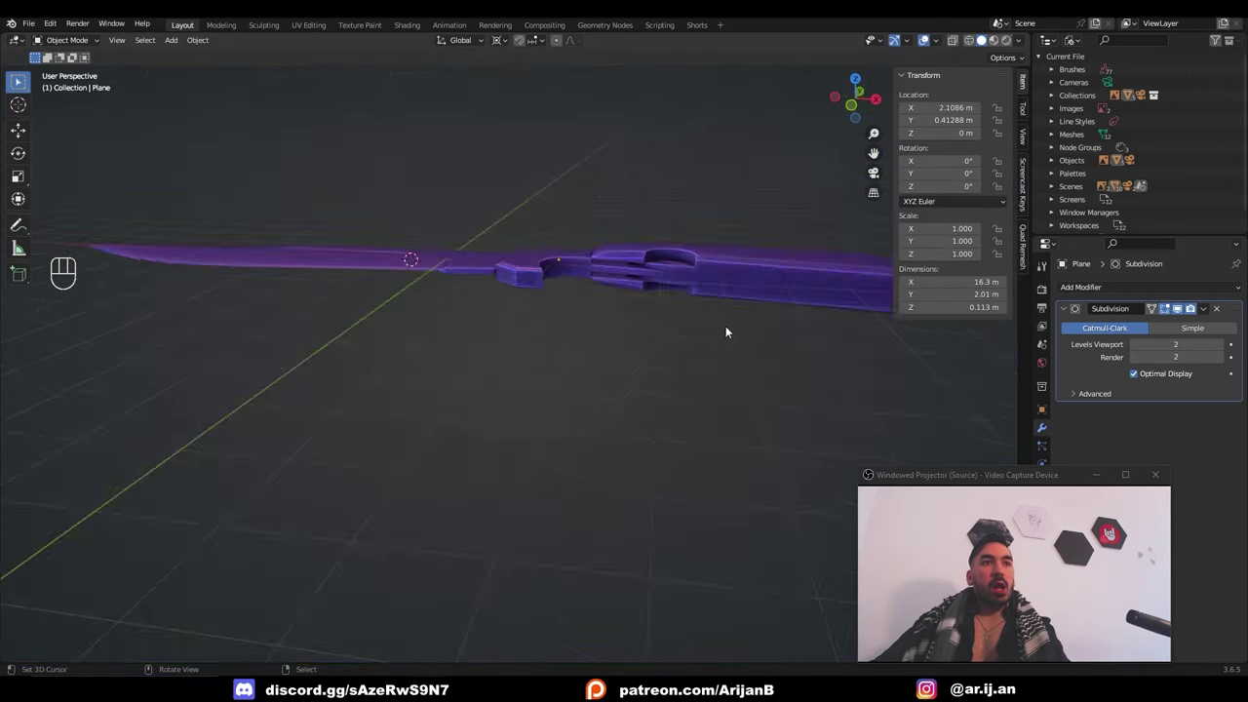
pyautogui.moveTo(725, 327); pyautogui.dragTo(293, 342, button='middle')
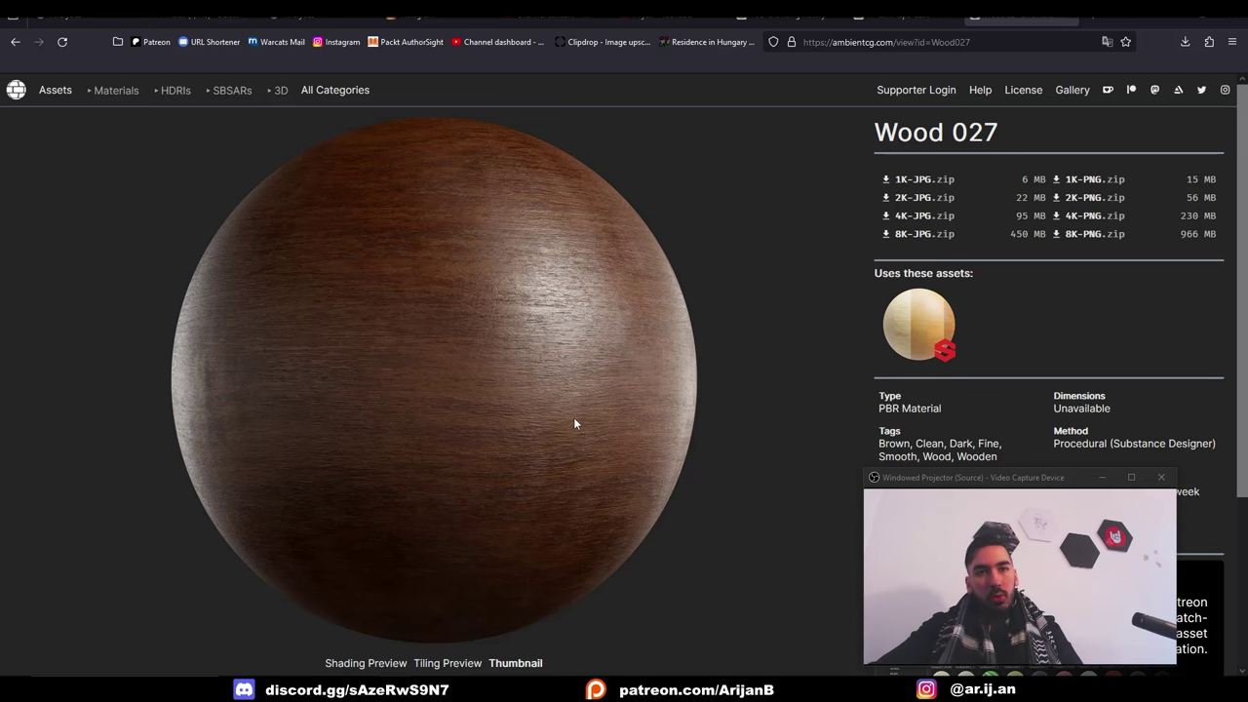
# Switch to ambientCG in the browser, examine the wood materials for the handle and view the Metal 012 material for the steel
pyautogui.hotkey('alt', 'Left')
pyautogui.scroll(-3, 663, 186)
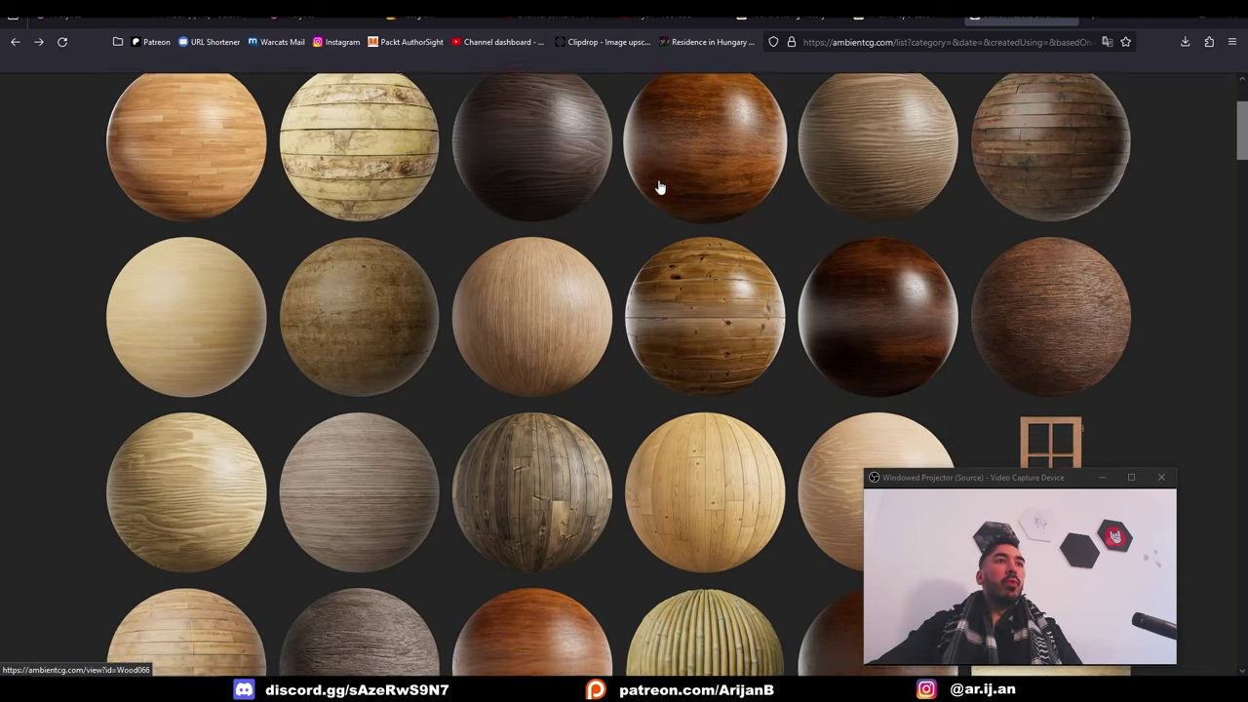
pyautogui.scroll(-3, 496, 237)
pyautogui.scroll(-5, 624, 351)
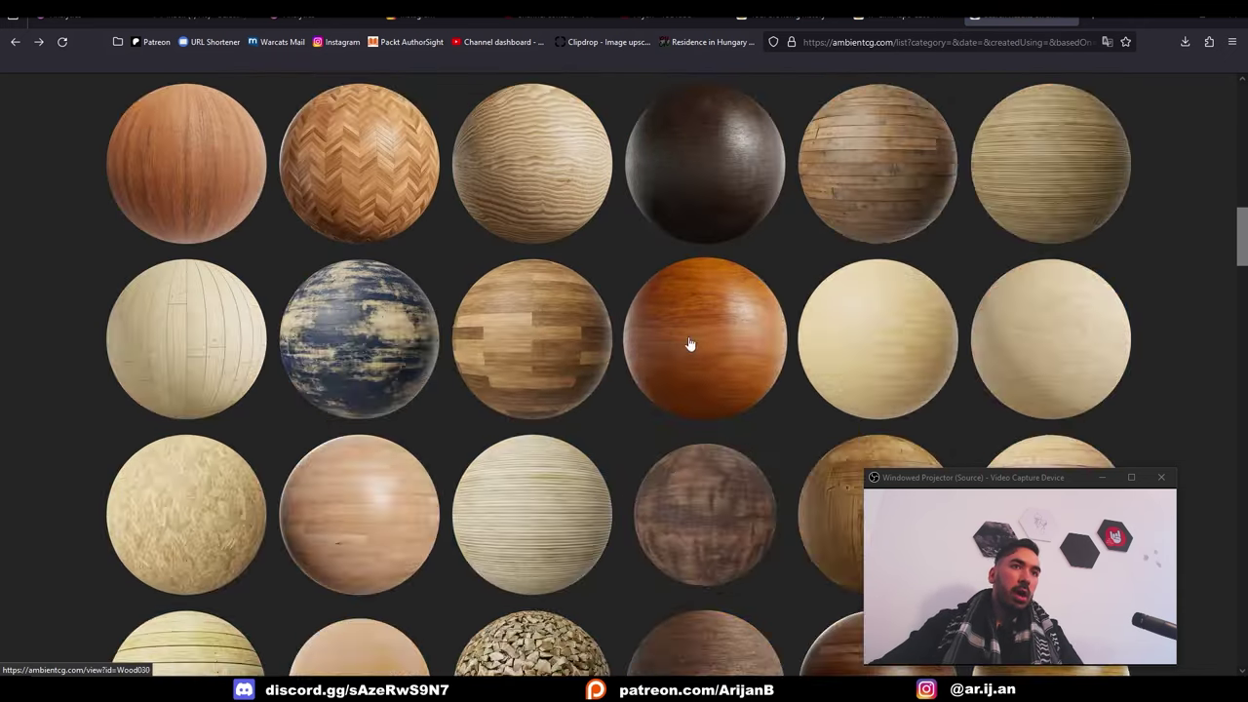
pyautogui.scroll(3, 809, 224)
pyautogui.scroll(-3, 682, 185)
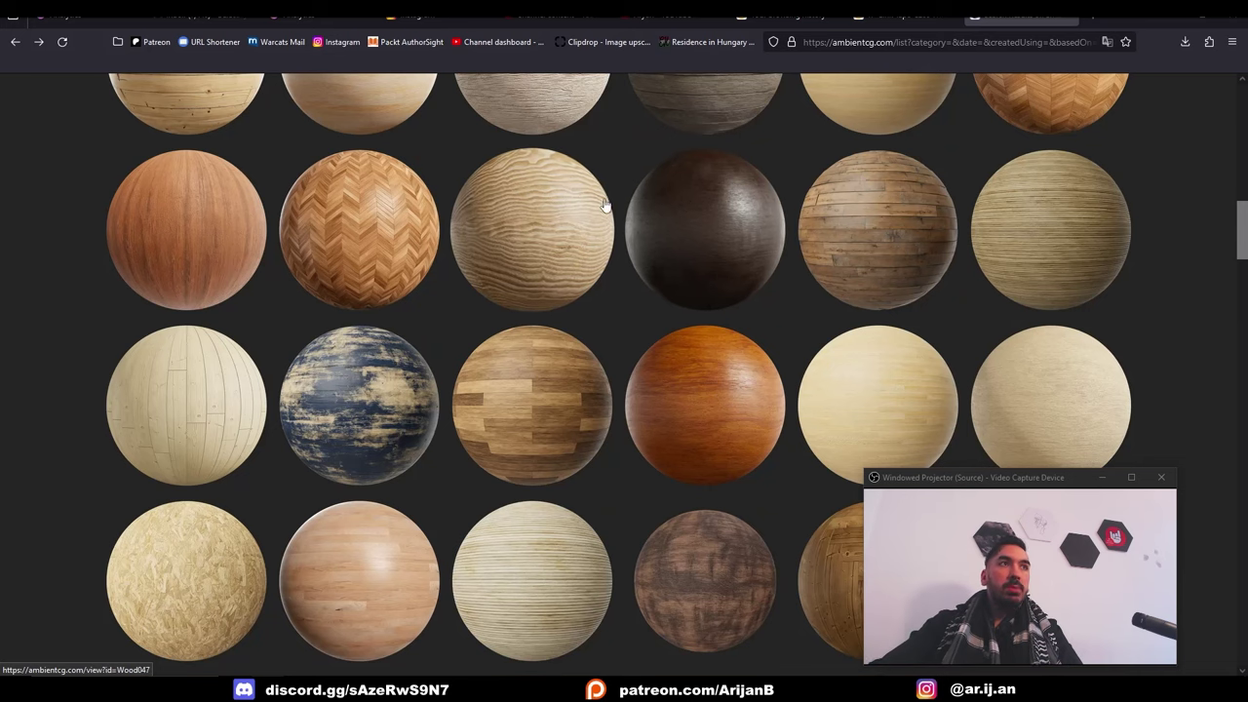
pyautogui.click(642, 416)
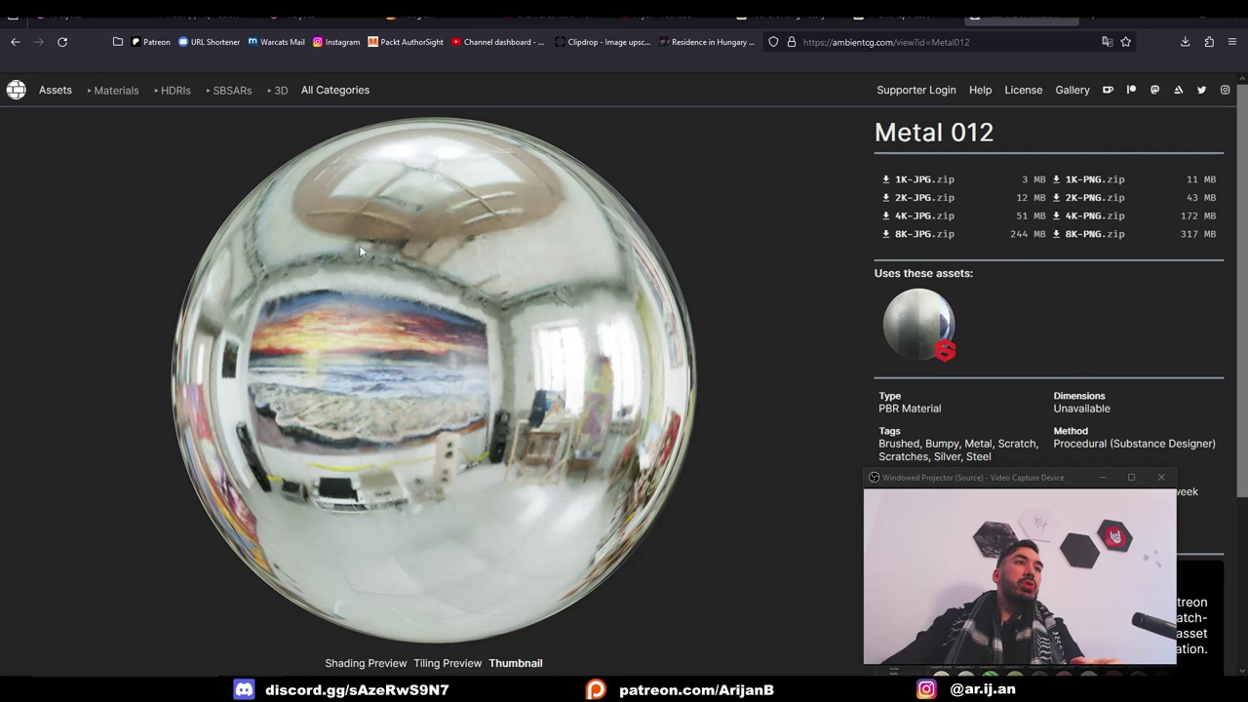
pyautogui.scroll(-1, 681, 287)
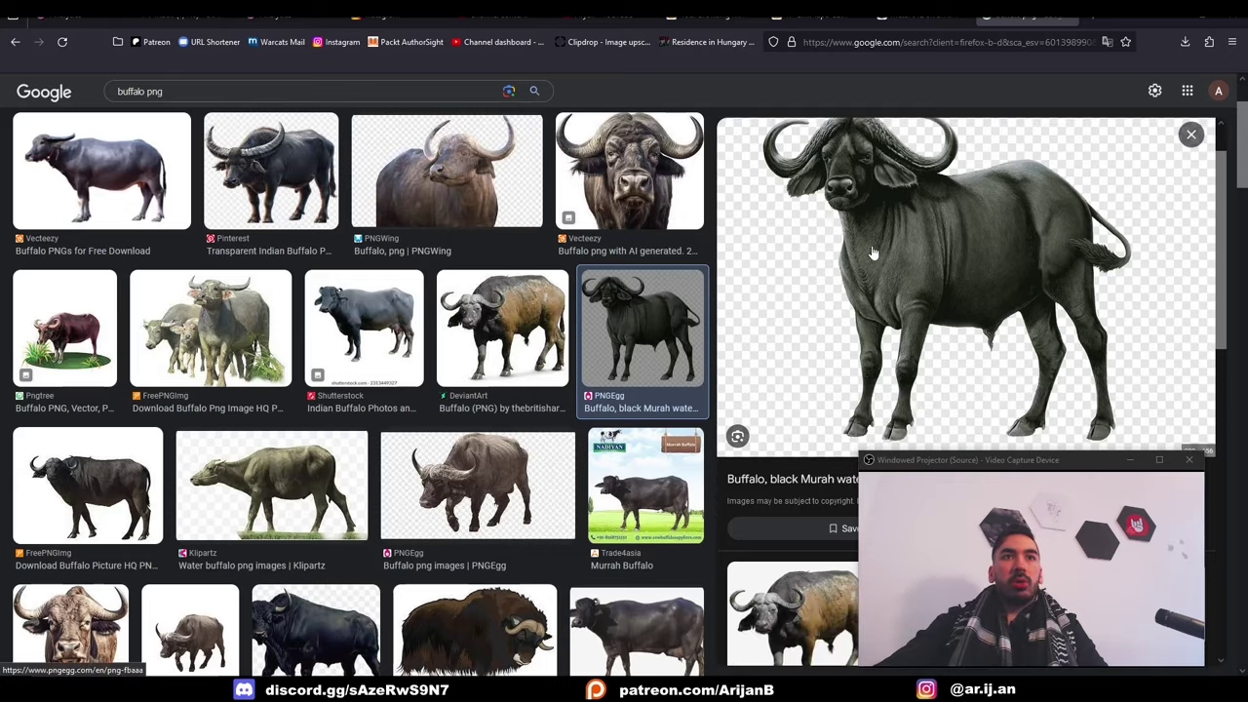
# Copy the black buffalo image from the image results and erase its selected background in the image editor
pyautogui.rightClick(877, 256)
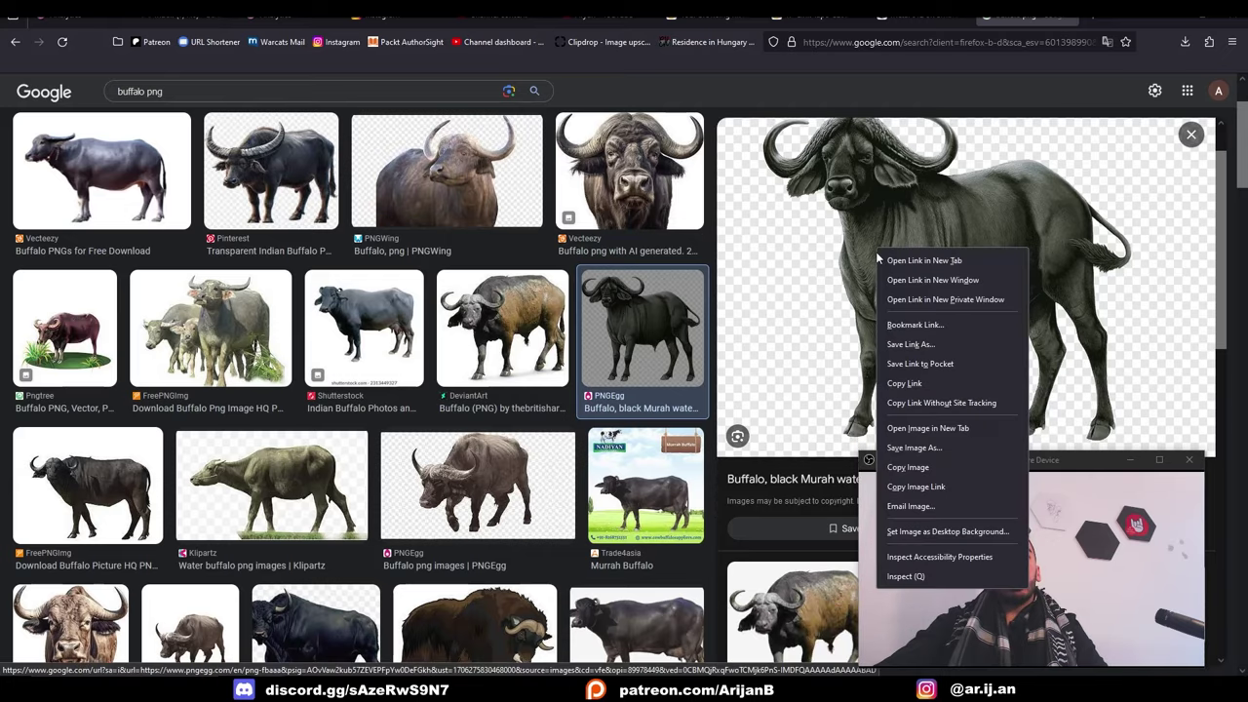
pyautogui.click(917, 466)
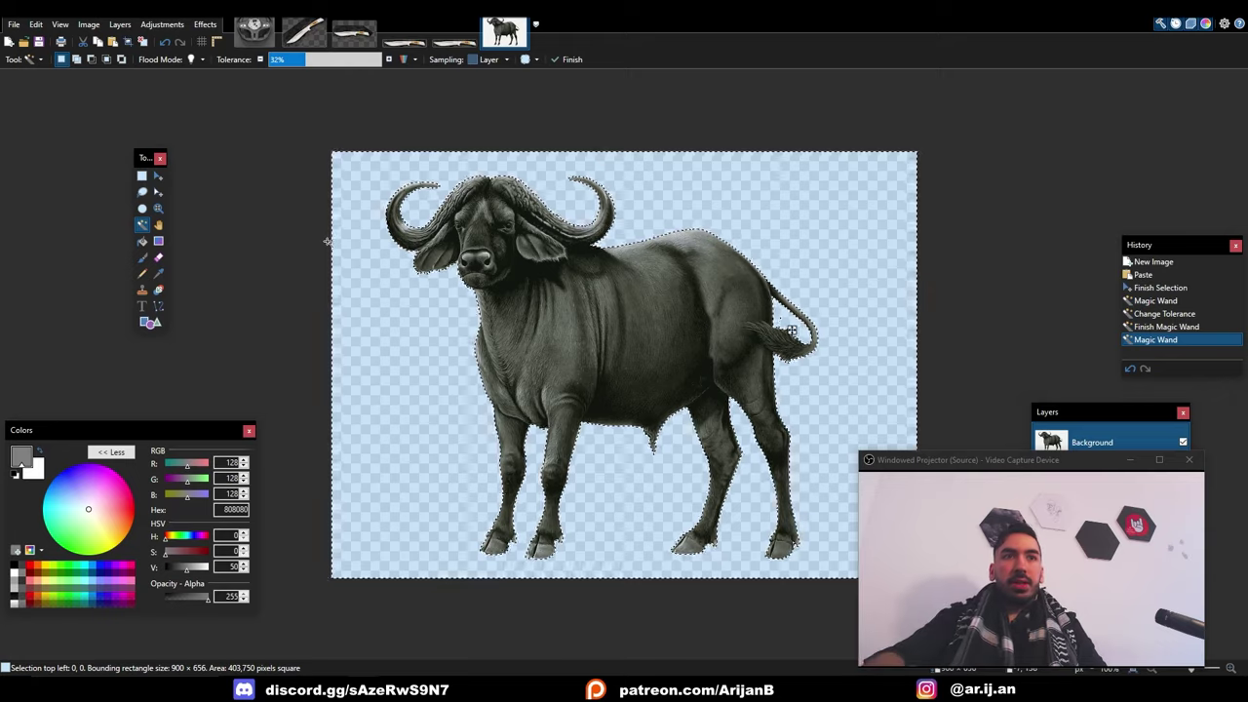
pyautogui.press('Delete')
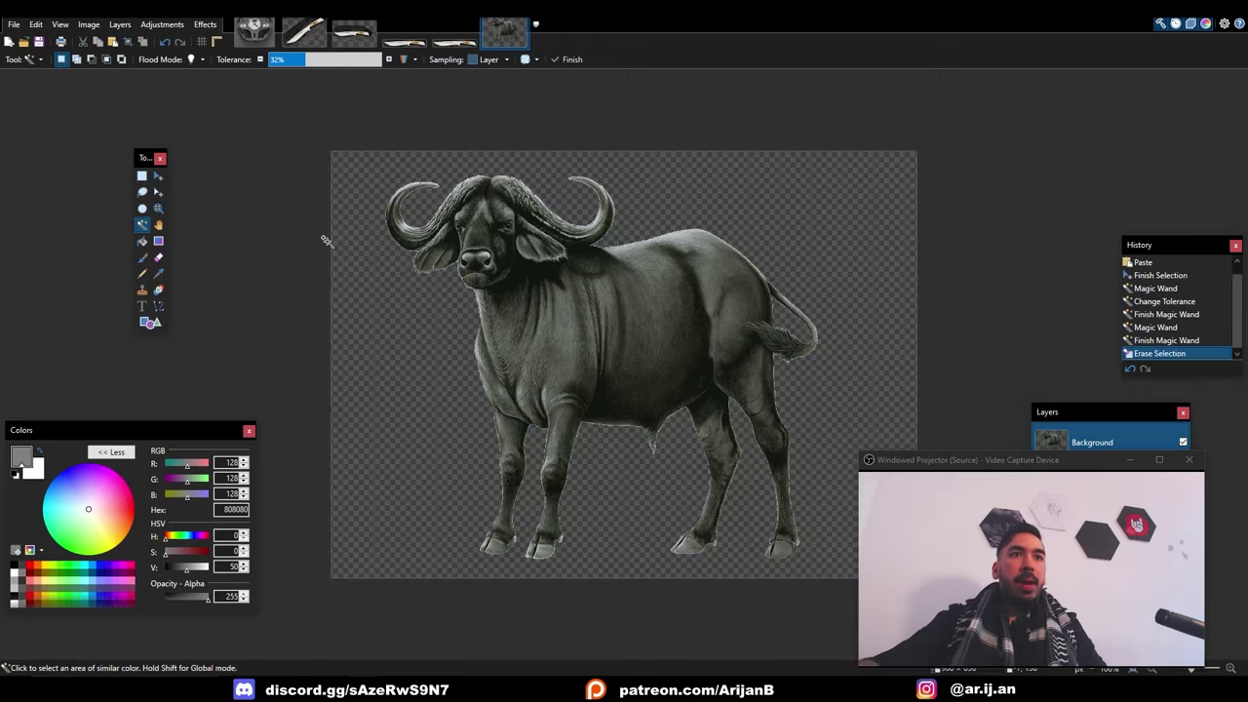
# Fill the buffalo shape with solid black at 100% tolerance and select its layer above the white one
pyautogui.hotkey('ctrl', 'a')
pyautogui.click(561, 317)
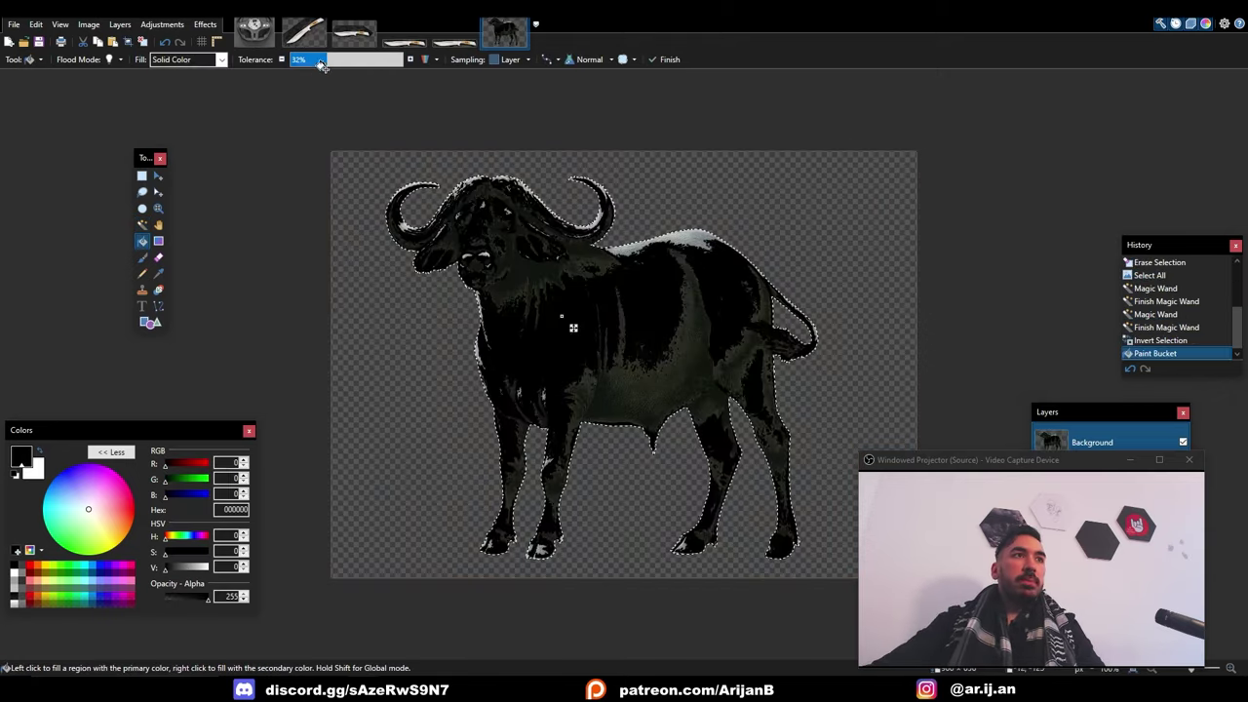
pyautogui.moveTo(322, 63); pyautogui.dragTo(402, 59)
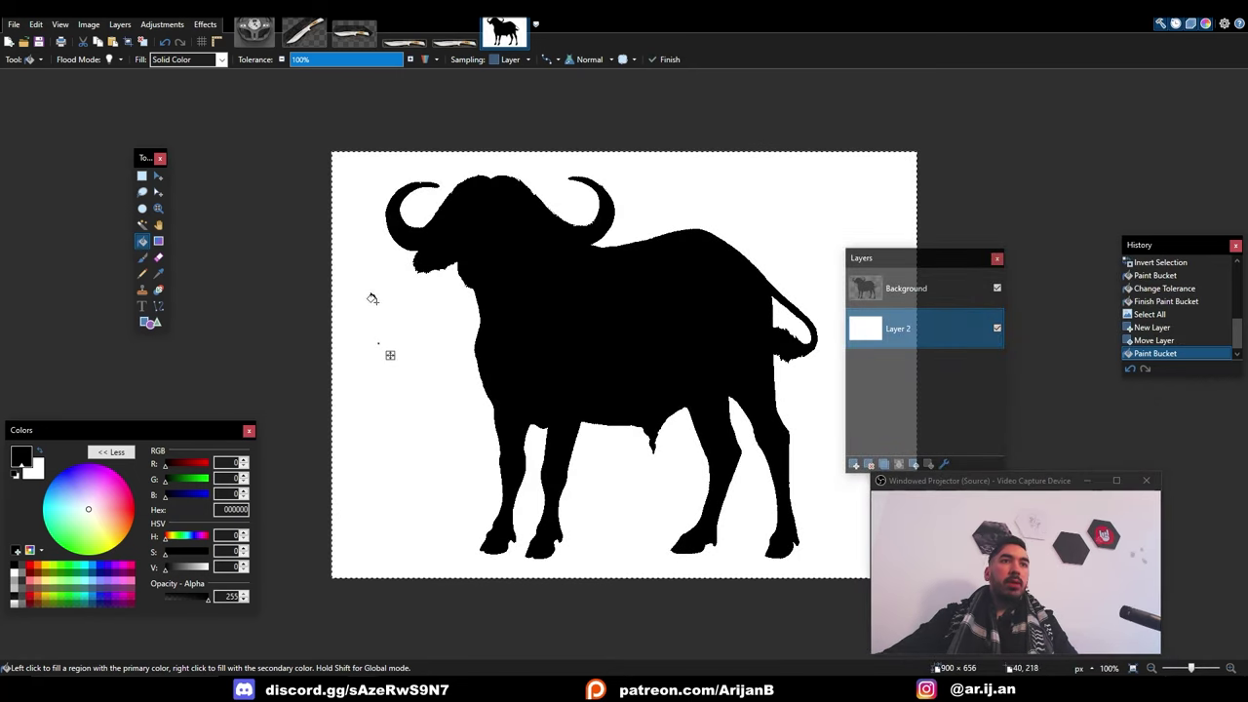
pyautogui.click(907, 288)
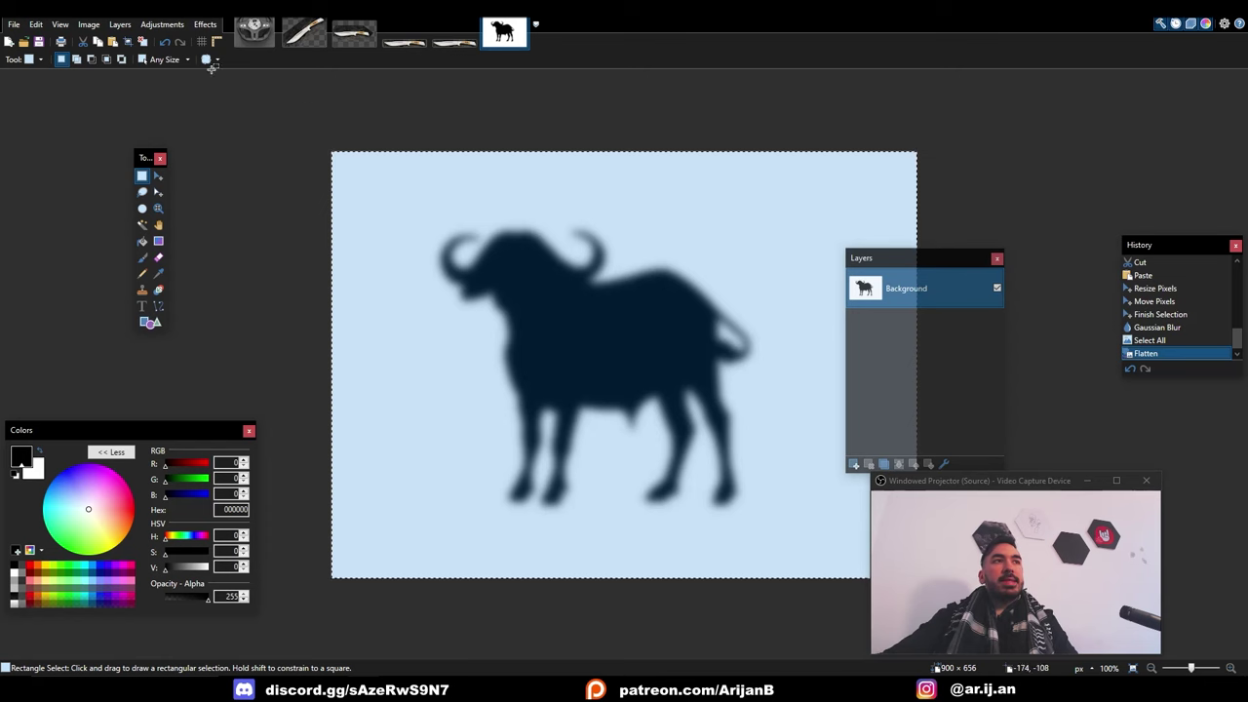
# Open the NormalMapPlus effect for the flattened, blurred buffalo silhouette
pyautogui.click(204, 23)
pyautogui.moveTo(263, 186)
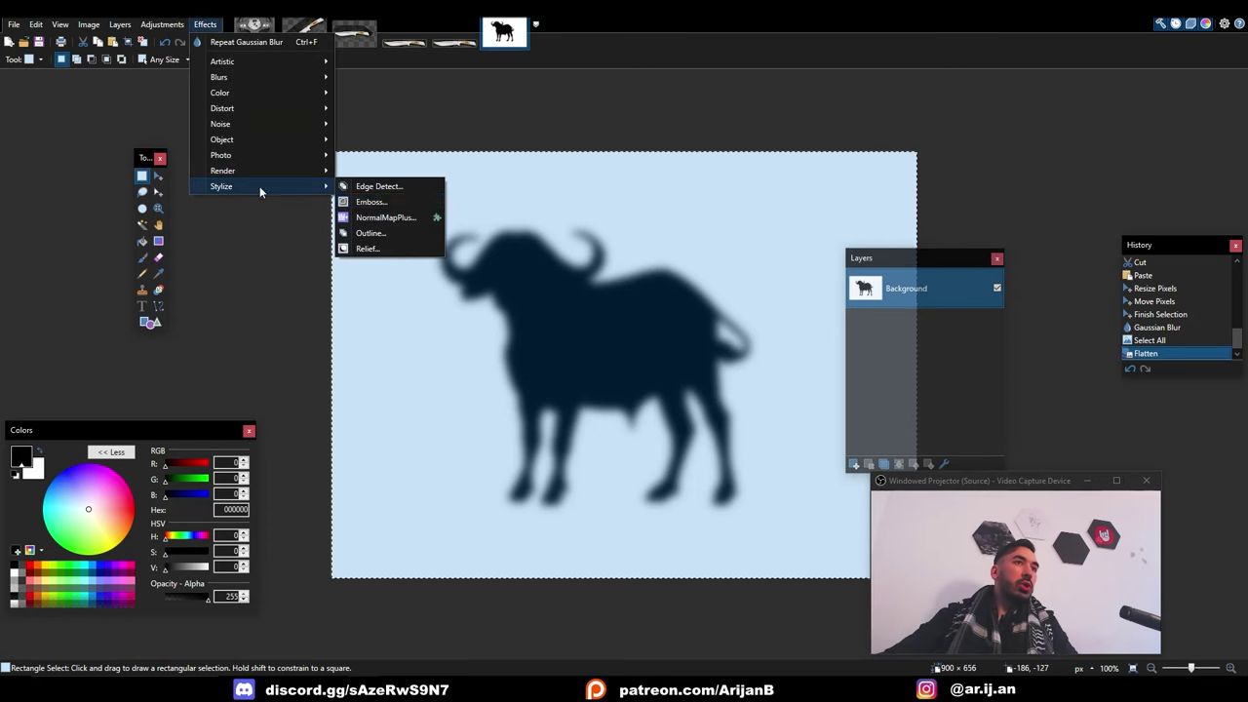
pyautogui.click(386, 218)
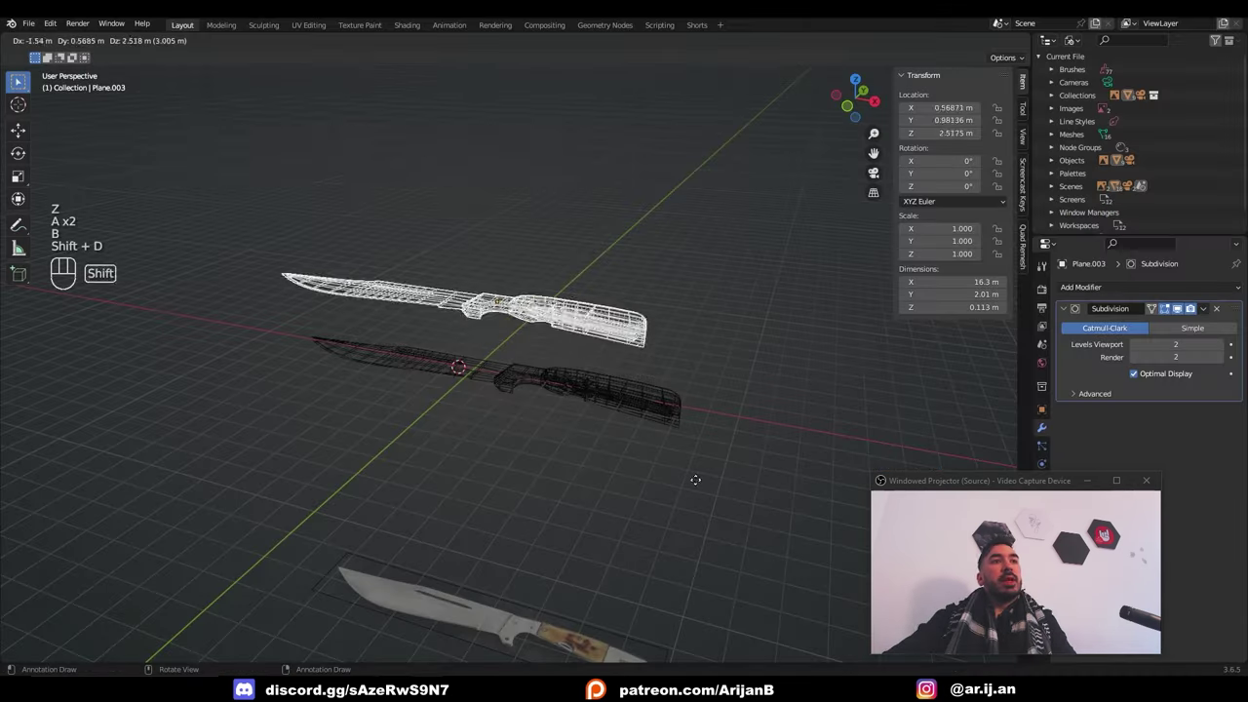
# Switch to Blender, duplicate all the knife parts and move the copy 12 m up along Z
pyautogui.click(594, 454)
pyautogui.hotkey('shift', 'd')
pyautogui.write('gz12')
pyautogui.press('Return')
pyautogui.scroll(5, 521, 372)
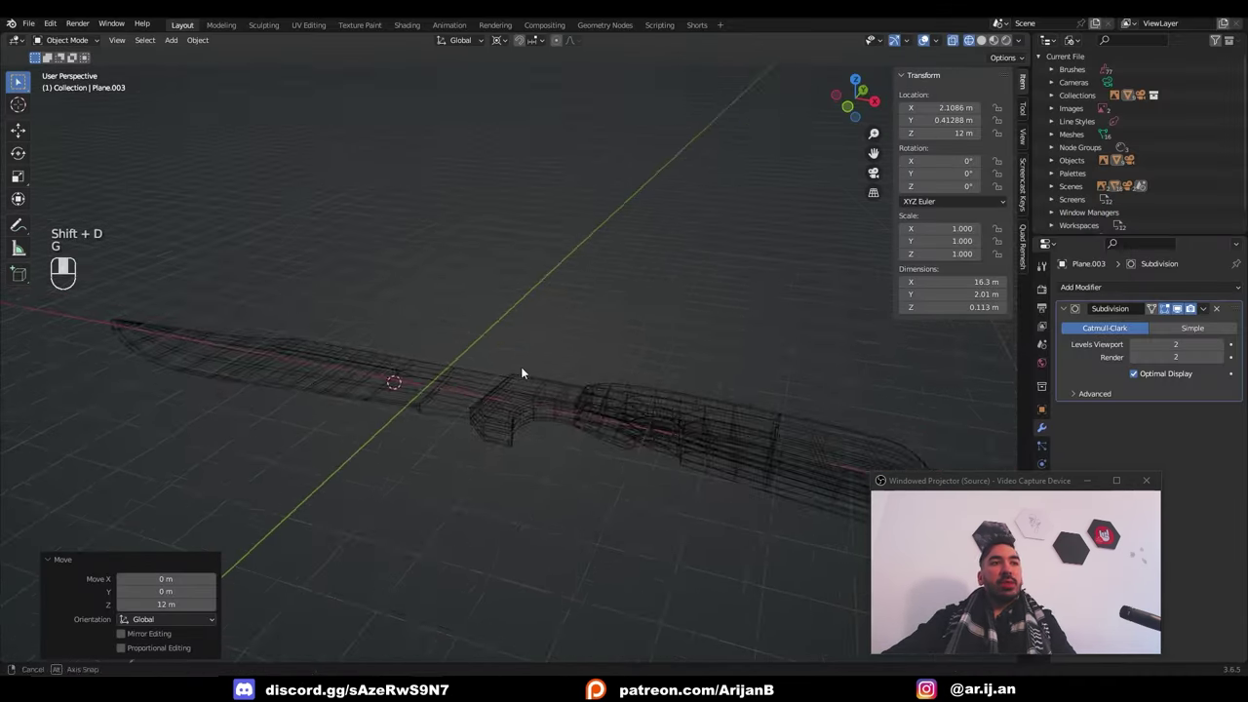
pyautogui.press('z')
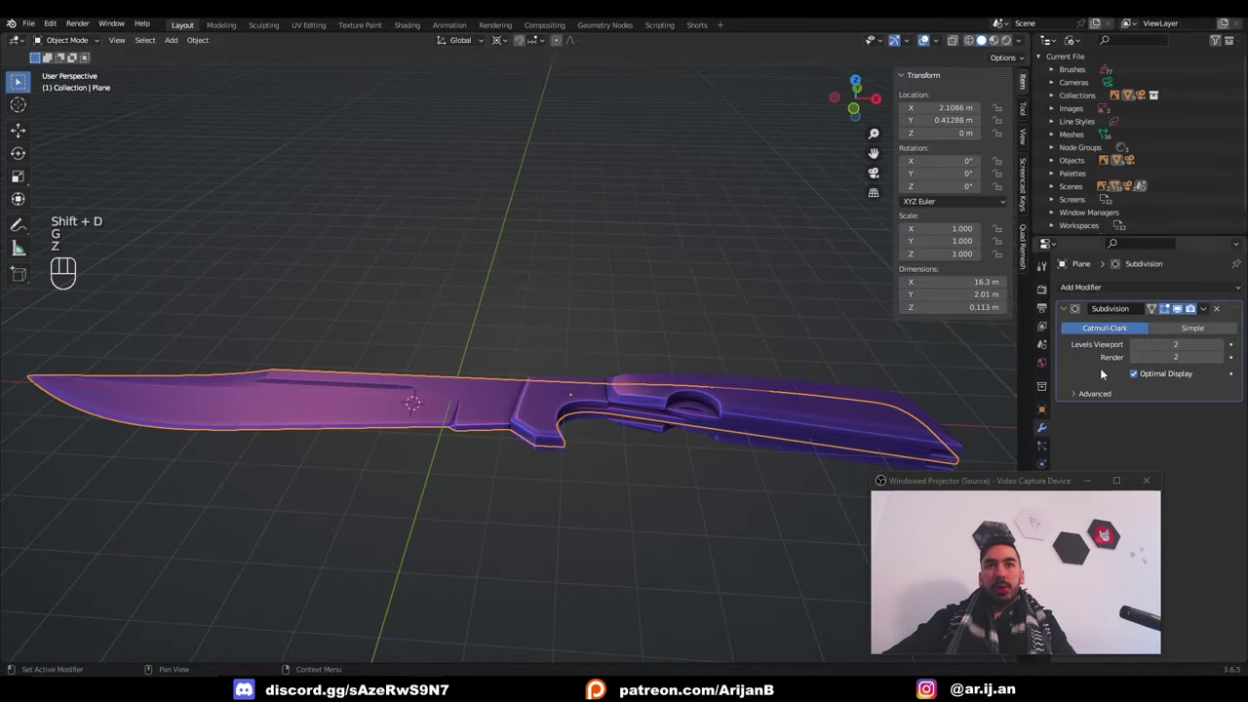
# Apply the Subdivision modifiers on the original knife's blade and handle parts, including the liner
pyautogui.hotkey('ctrl', 'a')
pyautogui.keyDown('shift'); pyautogui.moveTo(633, 429); pyautogui.dragTo(549, 381, button='middle'); pyautogui.keyUp('shift')
pyautogui.scroll(3, 549, 381)
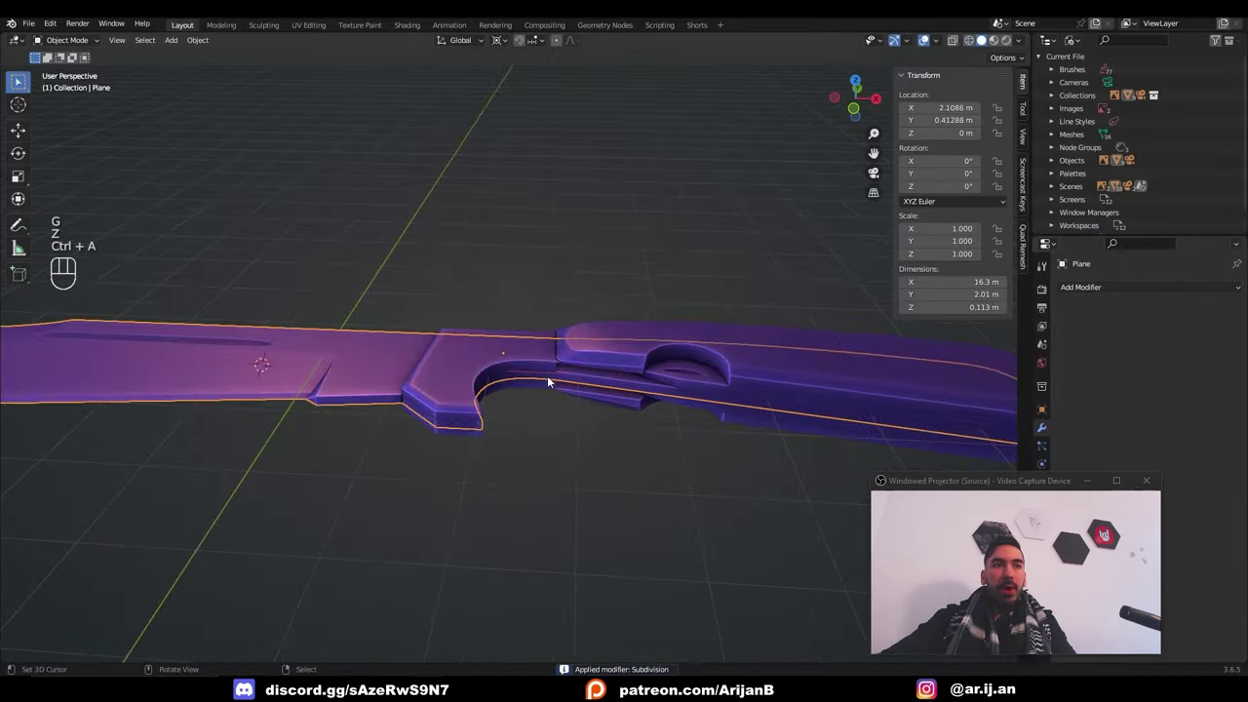
pyautogui.click(552, 381)
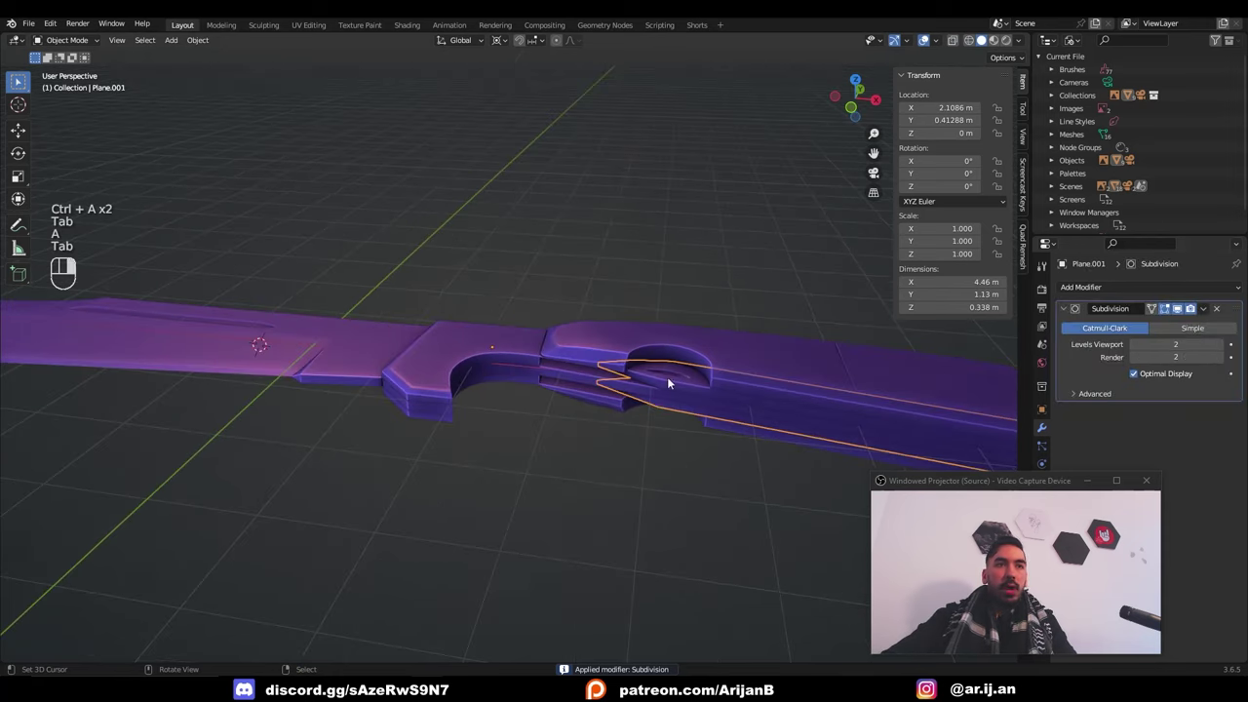
pyautogui.hotkey('ctrl', 'a')
pyautogui.press('Tab')
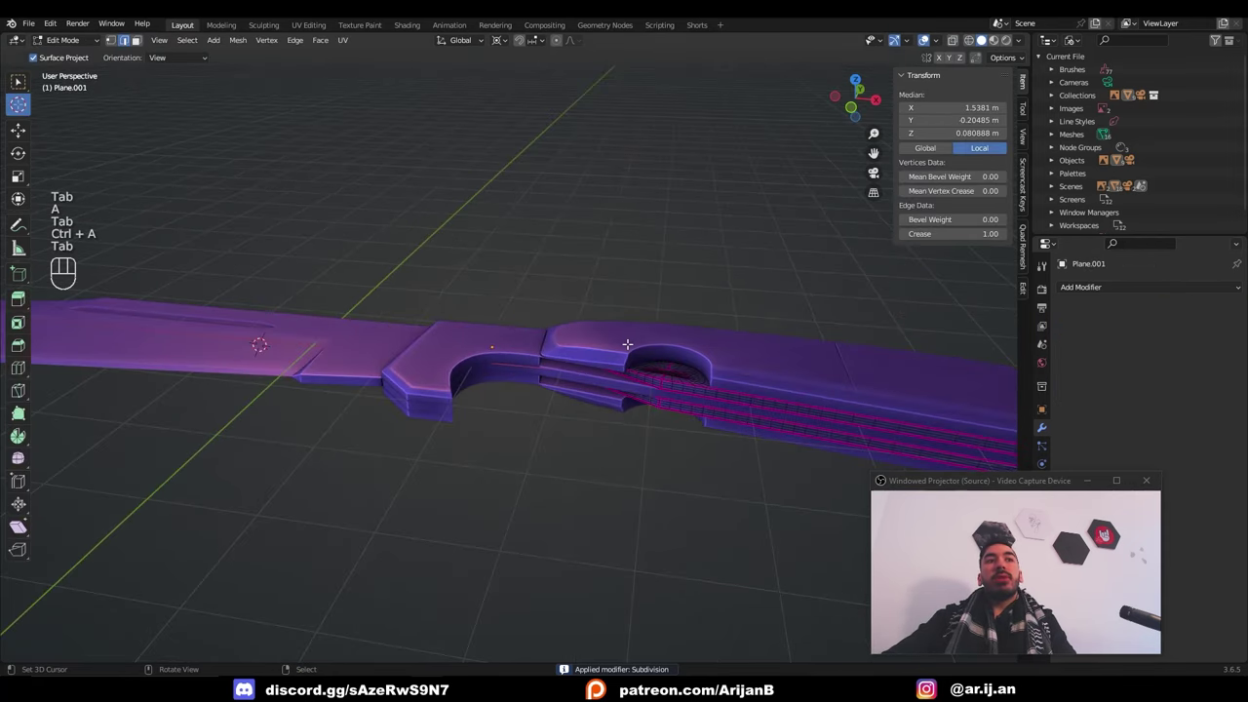
pyautogui.press('Tab')
# Edit the handle scale's mesh in edge mode and select an edge loop on it, checking the edges around the guard
pyautogui.rightClick(627, 344)
pyautogui.press('Tab')
pyautogui.keyDown('shift'); pyautogui.moveTo(640, 361); pyautogui.dragTo(552, 365, button='middle'); pyautogui.keyUp('shift')
pyautogui.scroll(6, 552, 365)
pyautogui.press('2')
pyautogui.press('a')
pyautogui.keyDown('alt'); pyautogui.rightClick(488, 359); pyautogui.keyUp('alt')
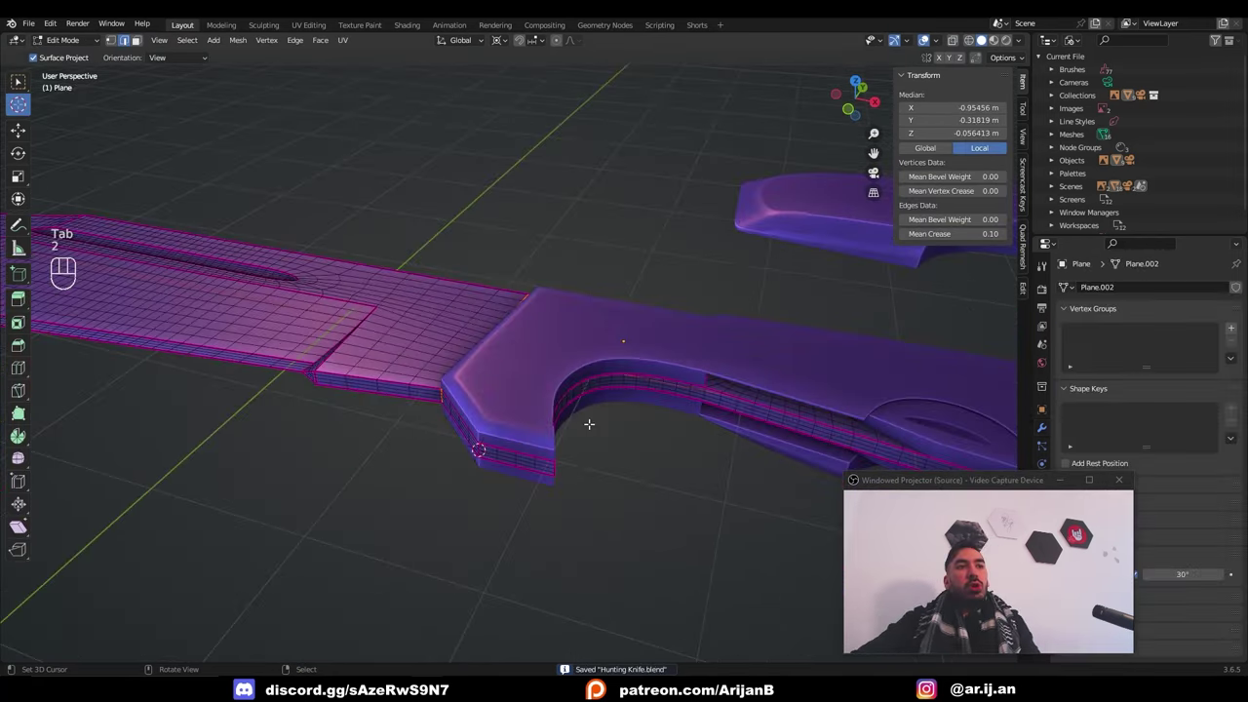
pyautogui.moveTo(585, 423); pyautogui.dragTo(618, 418, button='middle')
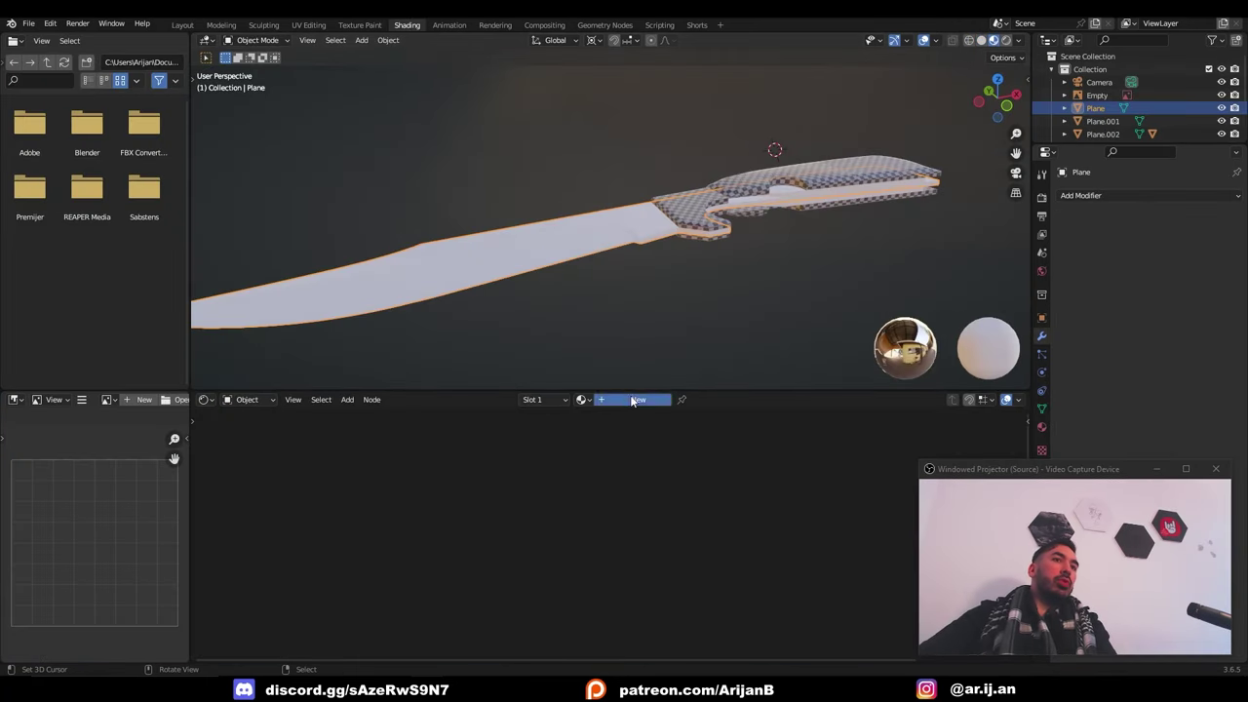
# Create a material named Steel on the blade and add the Metal012 2K normal, roughness and colour image textures
pyautogui.click(631, 401)
pyautogui.doubleClick(614, 402)
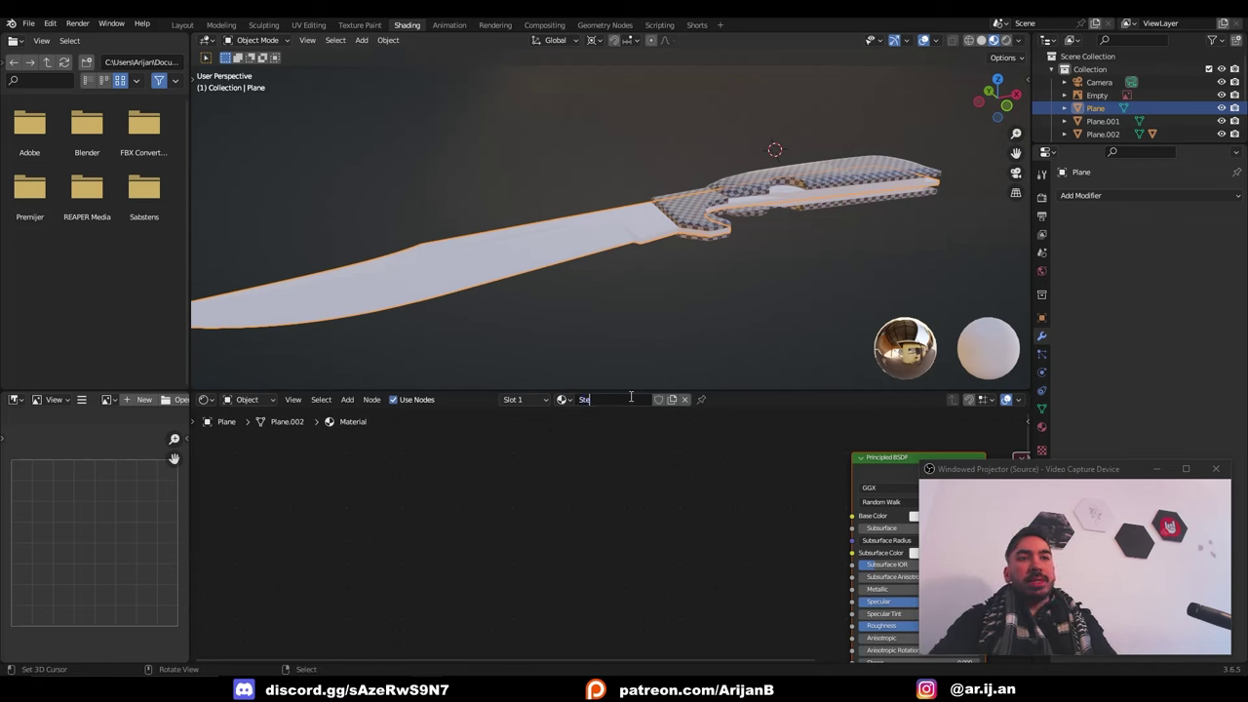
pyautogui.moveTo(770, 602); pyautogui.dragTo(575, 592)
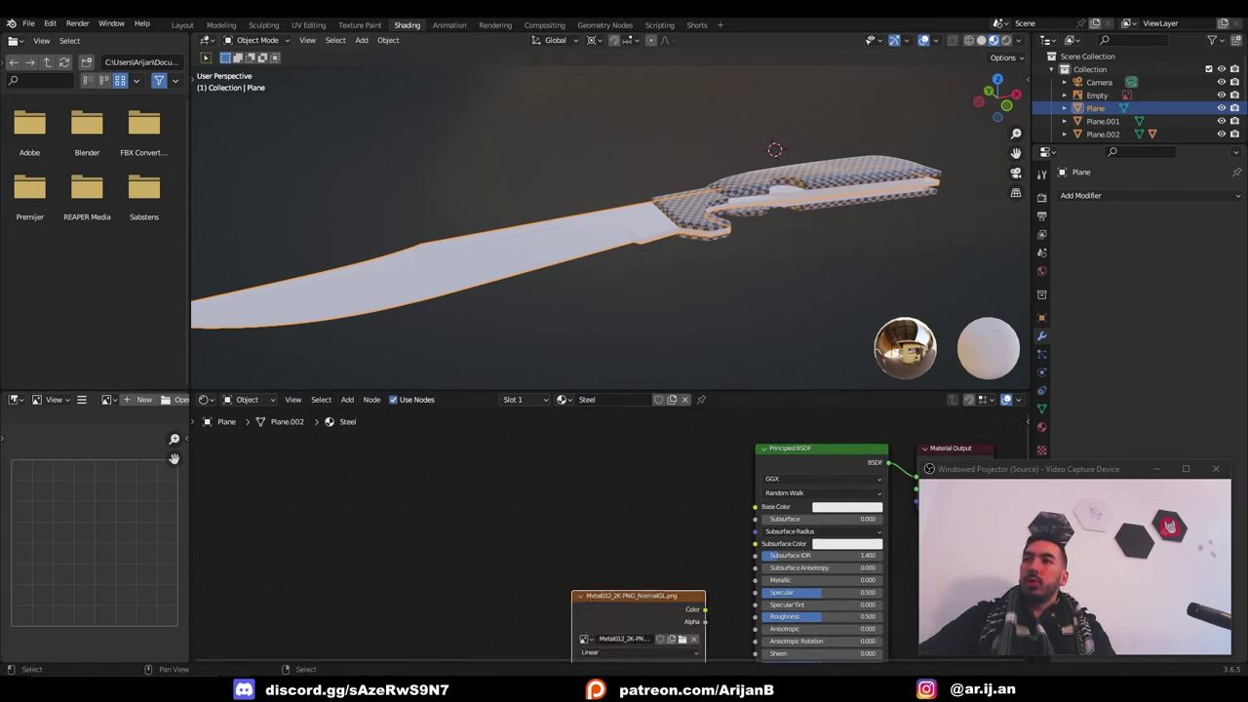
pyautogui.moveTo(890, 517); pyautogui.dragTo(588, 533)
pyautogui.moveTo(782, 477); pyautogui.dragTo(608, 453)
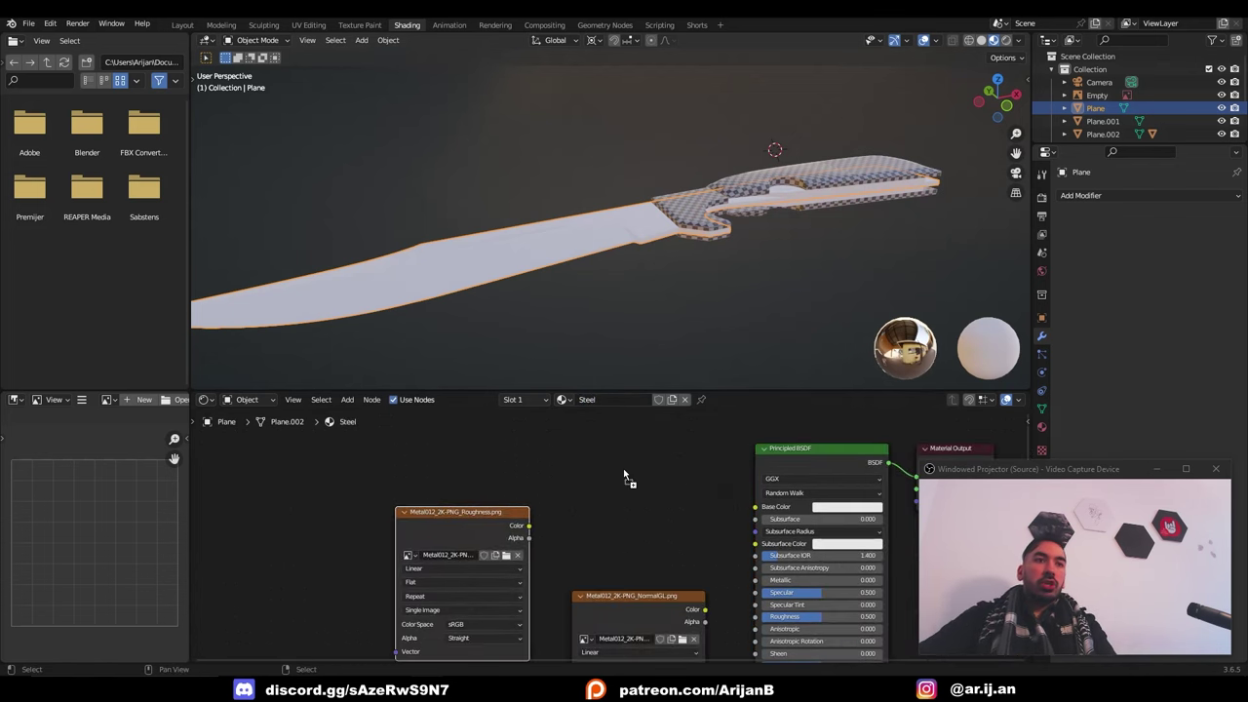
pyautogui.moveTo(715, 510); pyautogui.dragTo(682, 481)
# Connect the colour texture to the shader's Base Color and set the NormalGL texture's color space to Non-Color
pyautogui.moveTo(618, 411); pyautogui.dragTo(686, 501)
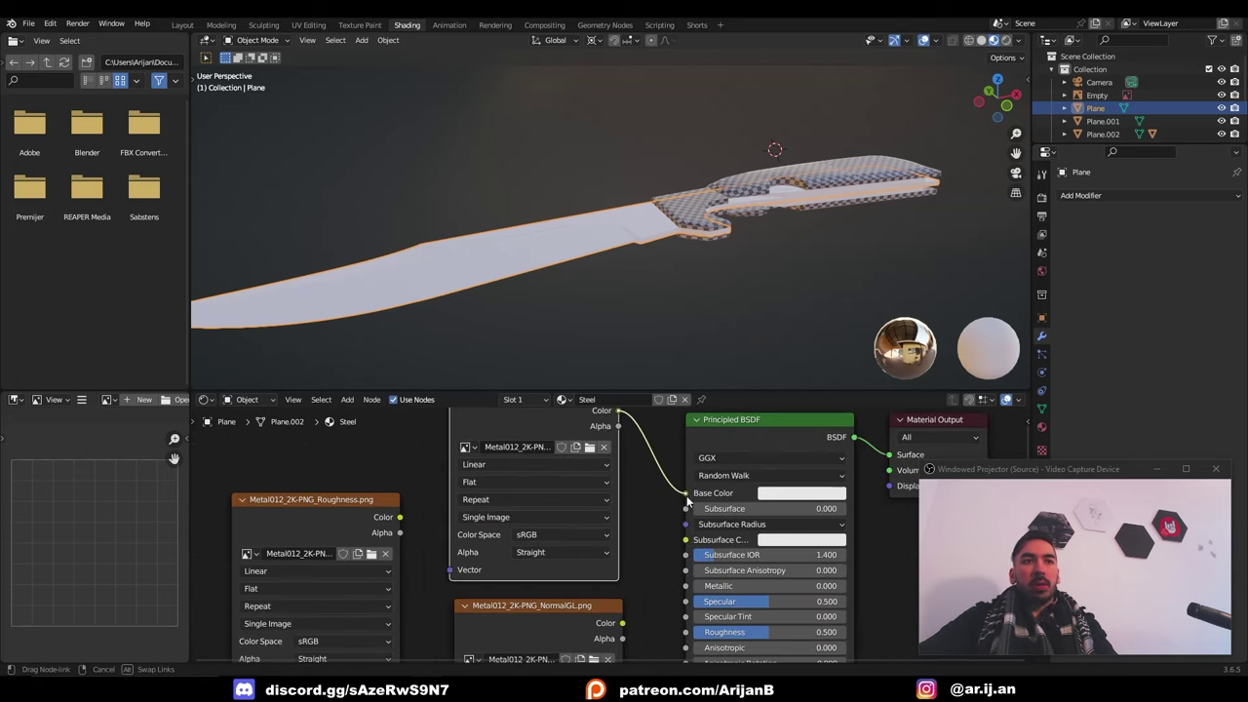
pyautogui.scroll(-2, 557, 462)
pyautogui.click(619, 627)
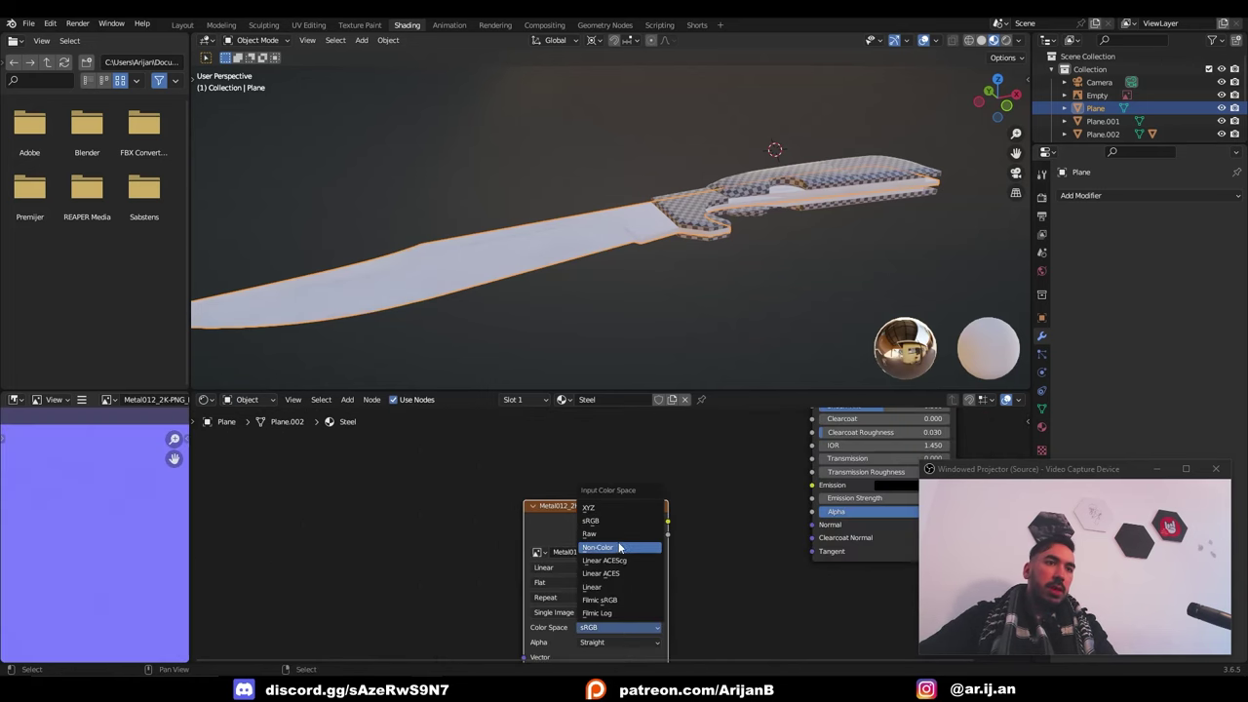
pyautogui.click(619, 547)
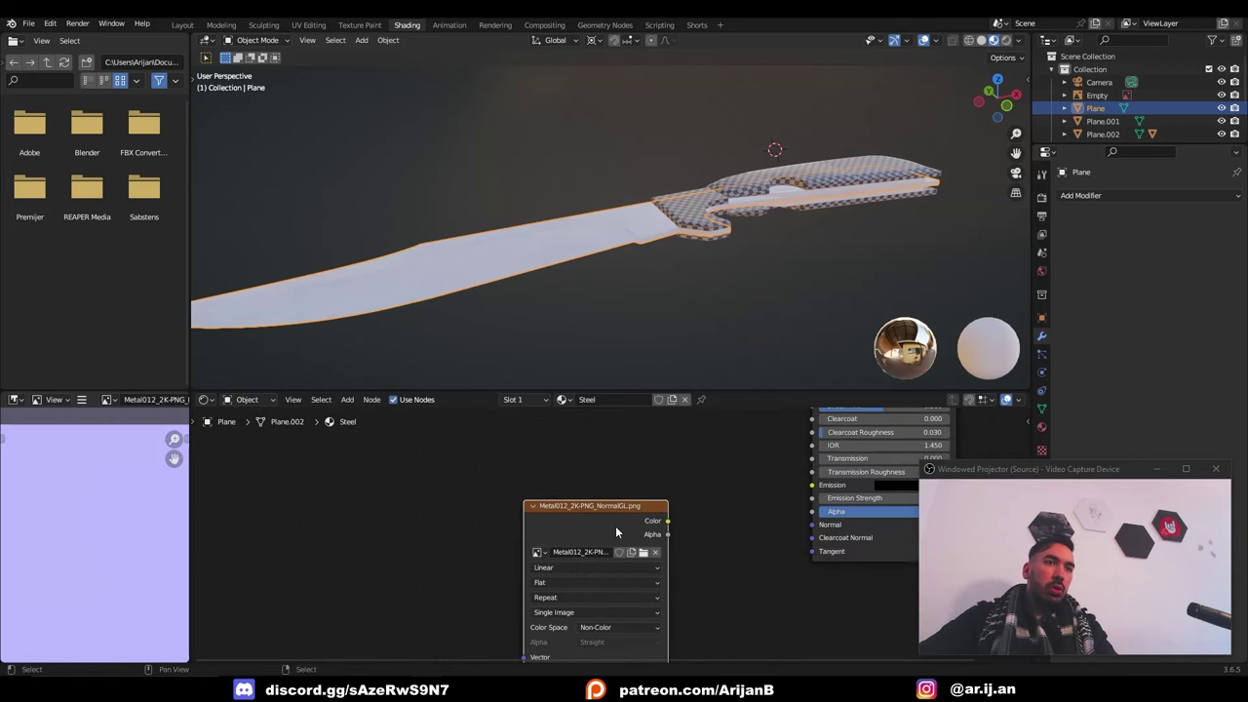
# Reposition the NormalGL texture and link its colour output, and connect the Roughness texture's colour to the shader's Roughness
pyautogui.moveTo(615, 529); pyautogui.dragTo(569, 530)
pyautogui.moveTo(622, 521); pyautogui.dragTo(662, 552)
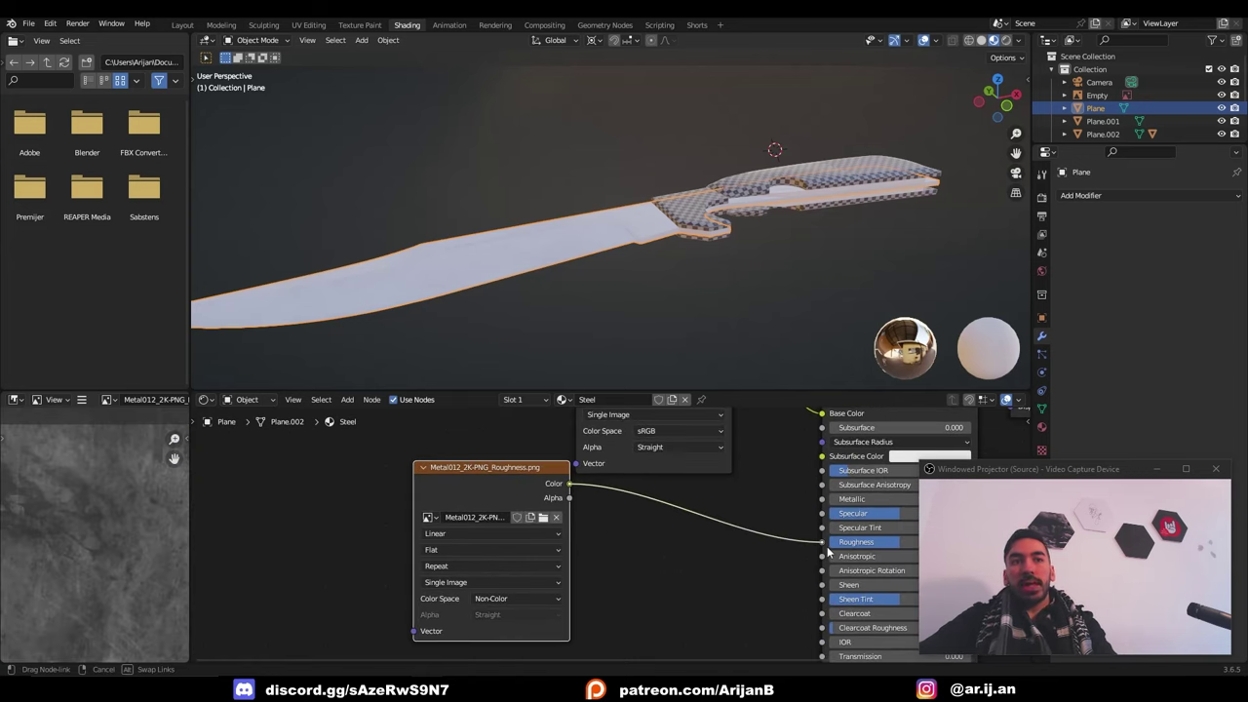
pyautogui.moveTo(827, 548); pyautogui.dragTo(827, 546)
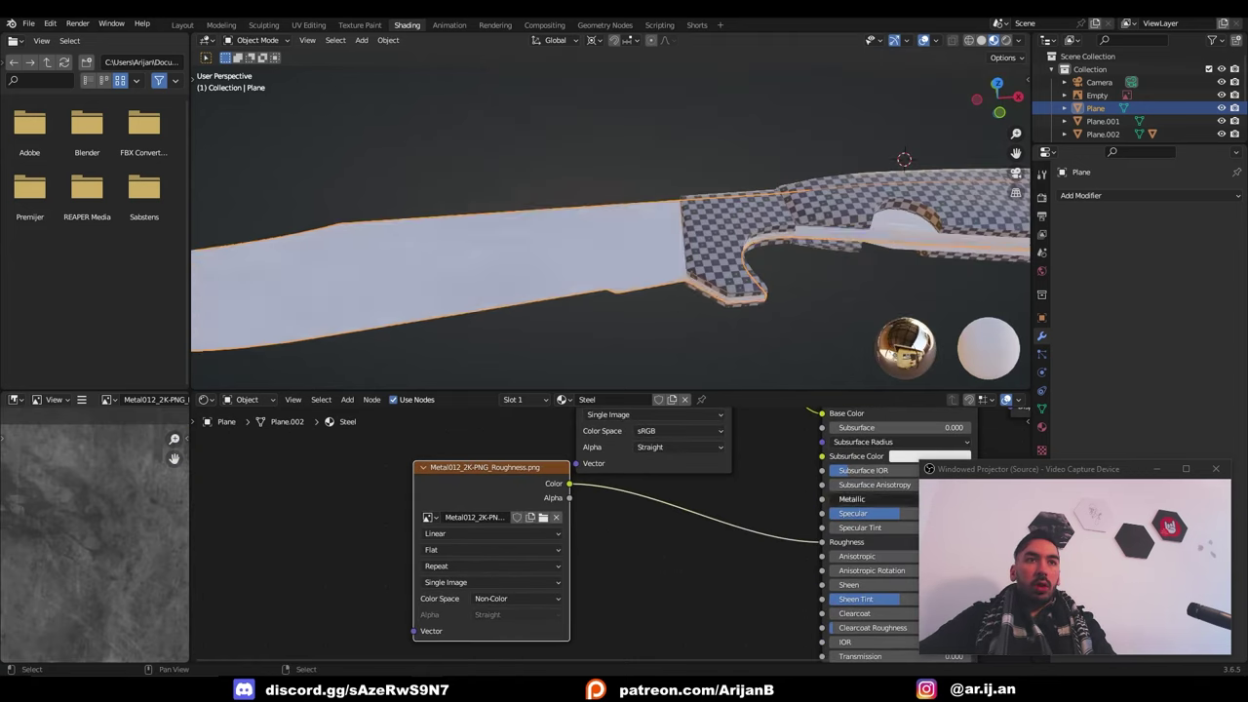
# Set the Steel shader's Metallic to 1 and replace the Roughness image texture with a plain value of 0.105
pyautogui.moveTo(848, 498); pyautogui.dragTo(917, 498)
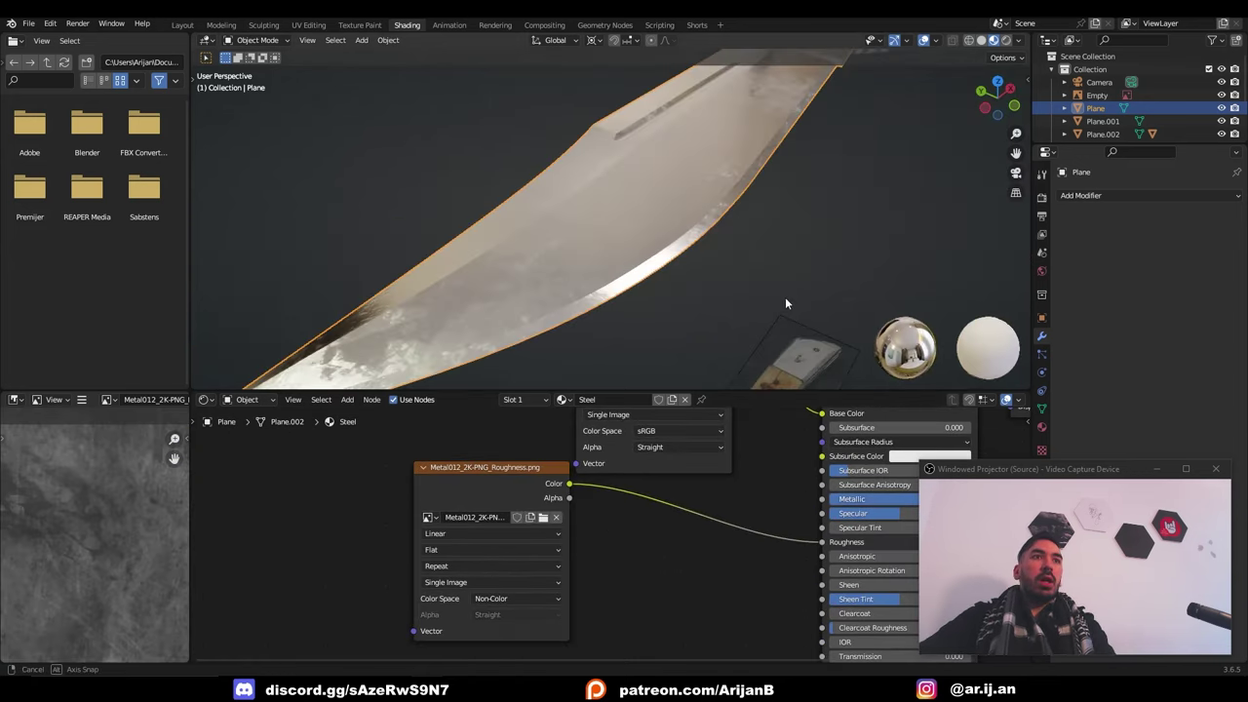
pyautogui.moveTo(785, 303); pyautogui.dragTo(697, 317, button='middle')
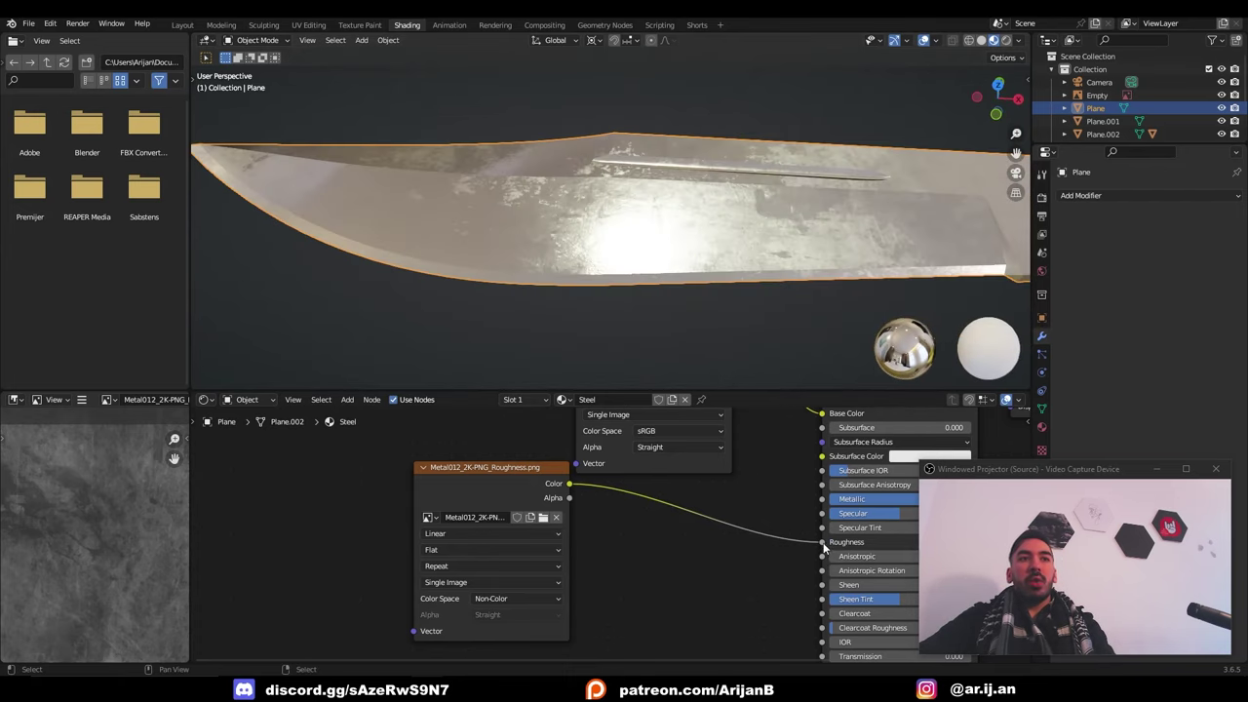
pyautogui.click(485, 493)
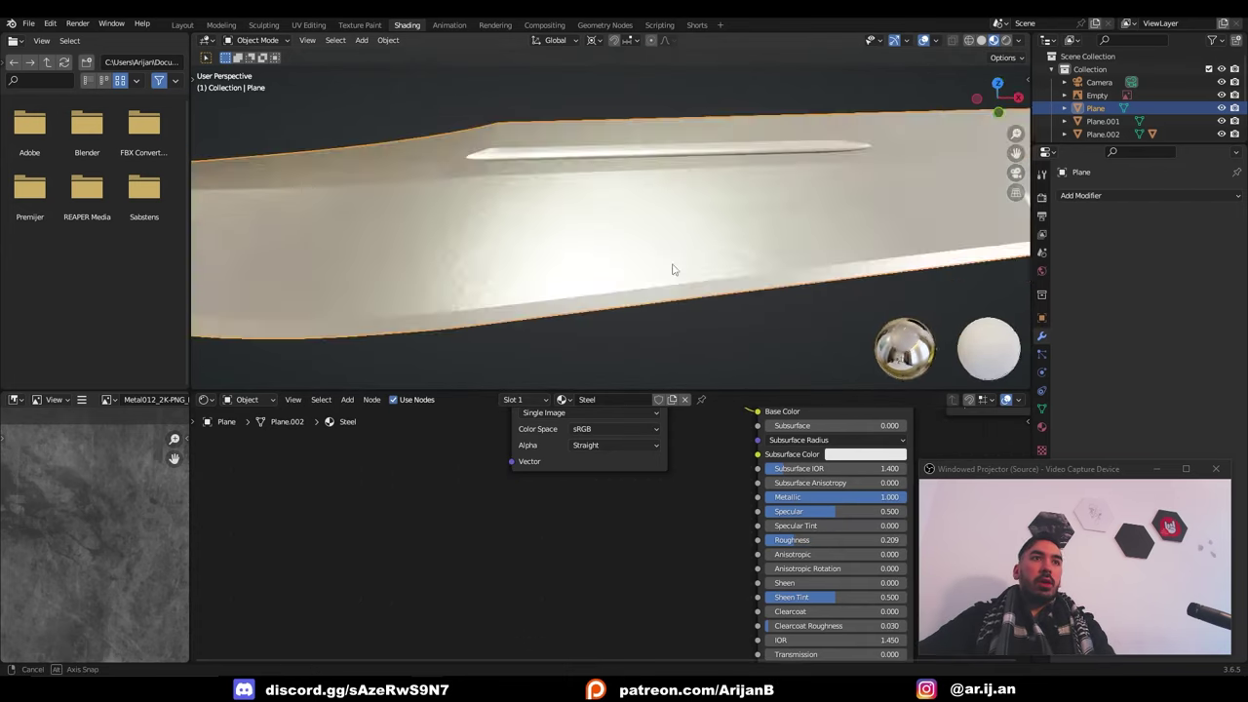
pyautogui.moveTo(671, 270)
pyautogui.mouseDown(button='middle')
pyautogui.moveTo(572, 255)
pyautogui.moveTo(666, 361)
pyautogui.mouseUp(button='middle')
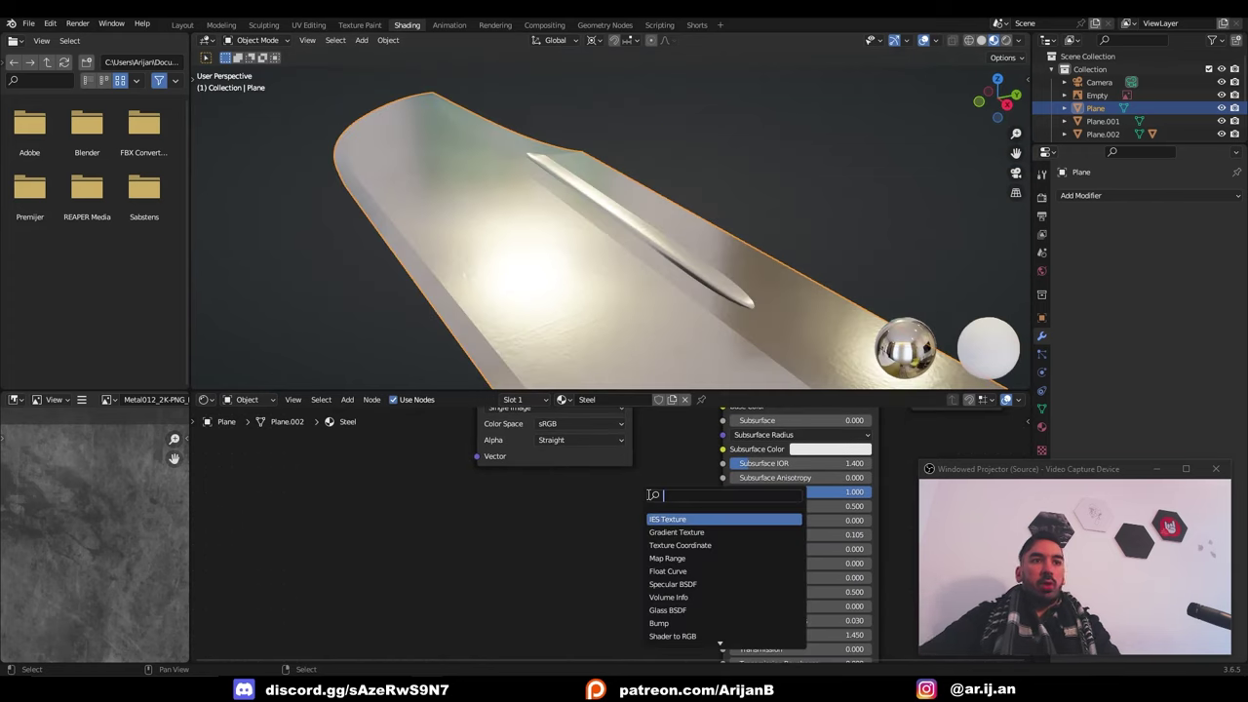
# Add a Noise Texture to the Steel material and give it Texture Coordinate and Mapping nodes
pyautogui.write('noise')
pyautogui.click(681, 522)
pyautogui.click(490, 546)
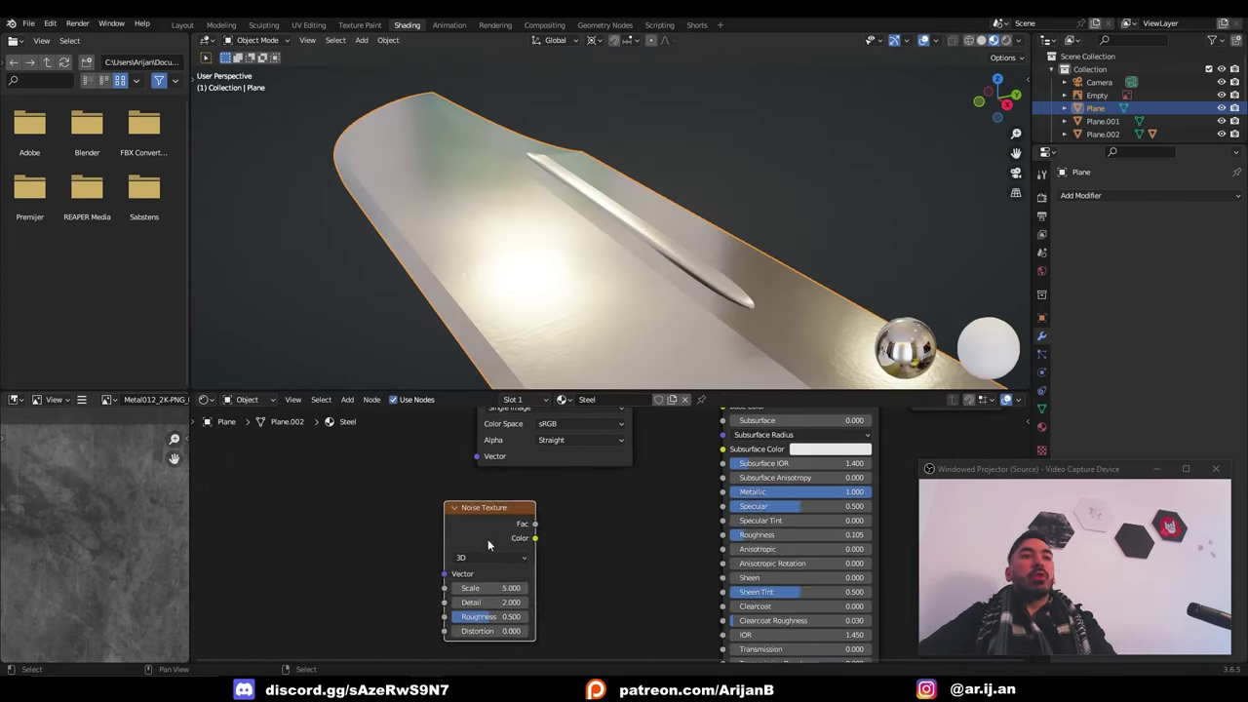
pyautogui.scroll(2, 497, 546)
pyautogui.moveTo(510, 548); pyautogui.dragTo(556, 517, button='middle')
pyautogui.hotkey('ctrl', 't')
pyautogui.scroll(-2, 517, 482)
pyautogui.moveTo(424, 539); pyautogui.dragTo(397, 516)
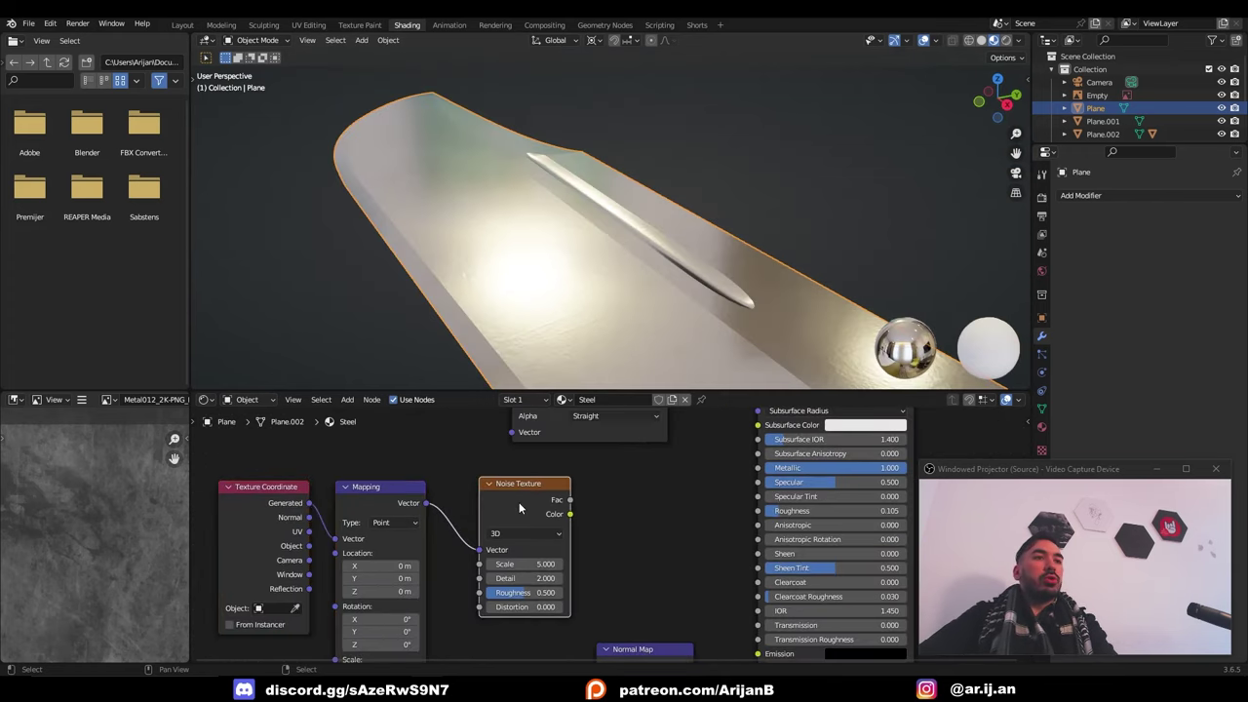
# Add a Color Ramp after the Noise Texture and feed its colour into the shader's Roughness
pyautogui.hotkey('shift', 'a')
pyautogui.moveTo(520, 506); pyautogui.dragTo(592, 595)
pyautogui.click(614, 485)
pyautogui.write('col')
pyautogui.click(659, 520)
pyautogui.click(629, 515)
pyautogui.moveTo(766, 514); pyautogui.dragTo(766, 519)
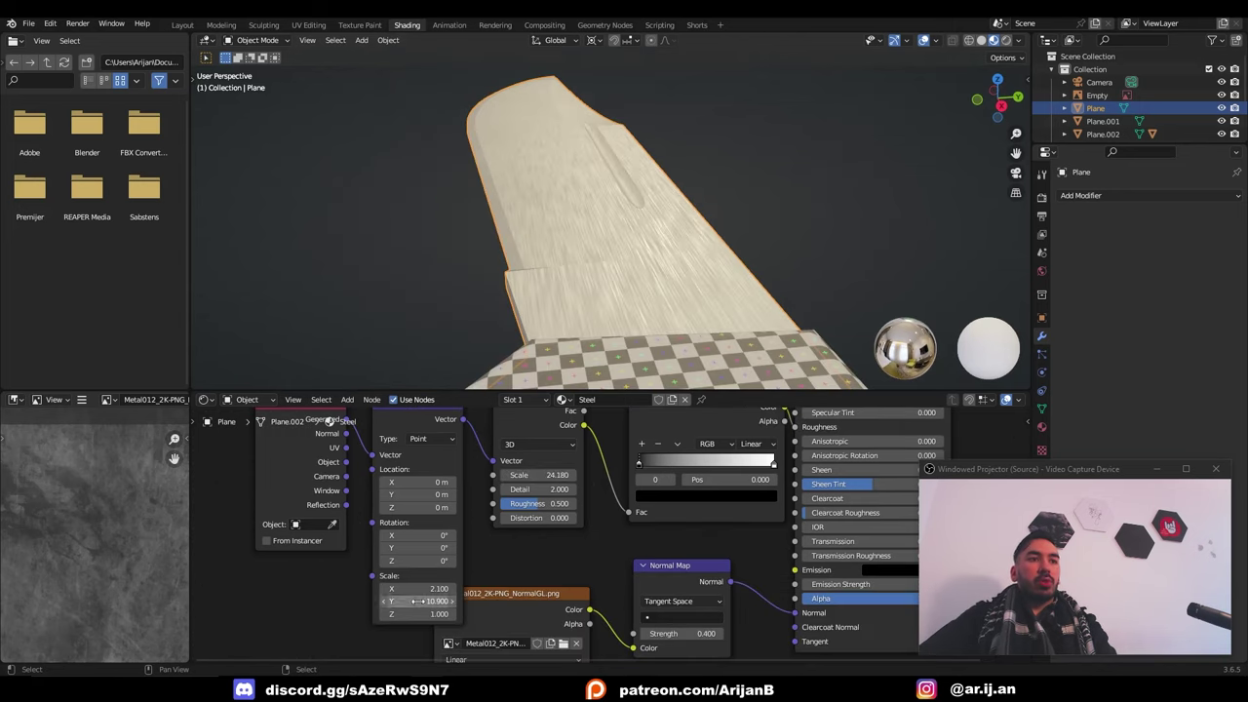
# Set the Mapping node's Y scale to 30.5 to stretch the noise into brushed streaks along the blade
pyautogui.moveTo(417, 601); pyautogui.dragTo(532, 601)
pyautogui.scroll(1, 416, 570)
pyautogui.moveTo(415, 568)
pyautogui.mouseDown(button='middle')
pyautogui.moveTo(458, 622)
pyautogui.moveTo(475, 550)
pyautogui.mouseUp(button='middle')
pyautogui.scroll(-2, 460, 614)
pyautogui.moveTo(474, 586); pyautogui.dragTo(515, 586)
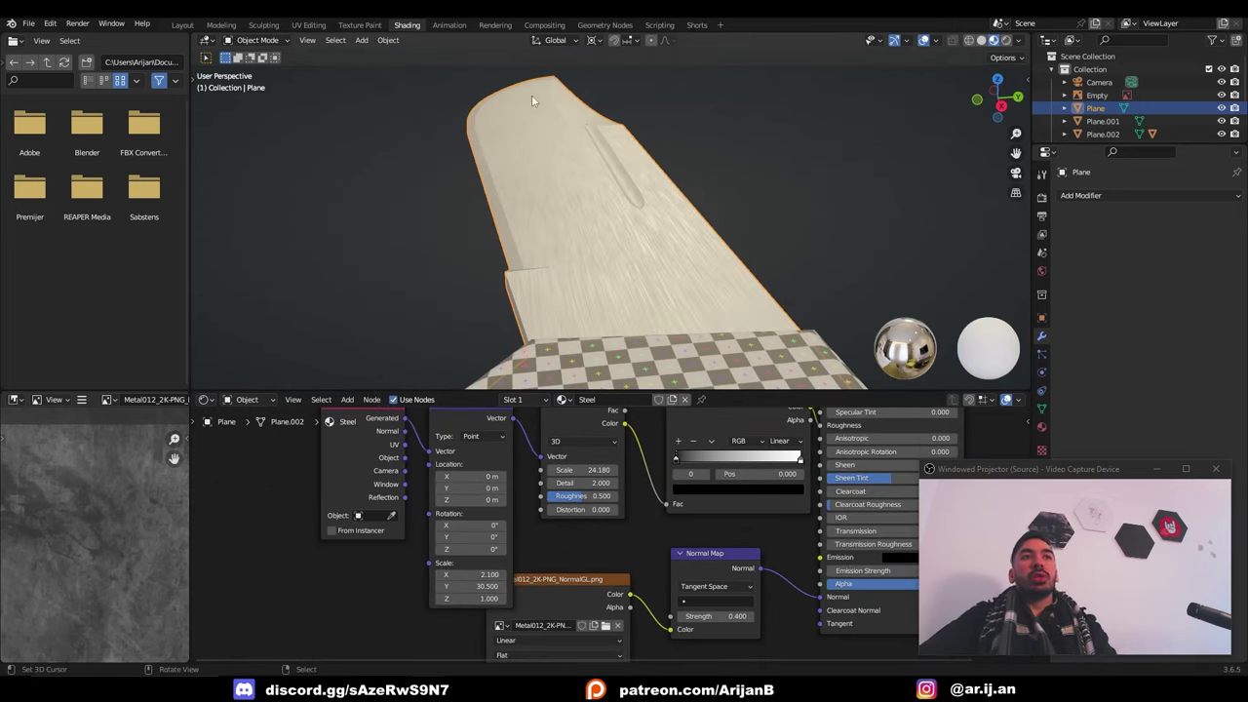
# Lighten the Color Ramp's dark stop to grey and check the blade's reflections
pyautogui.moveTo(532, 101); pyautogui.dragTo(562, 162, button='middle')
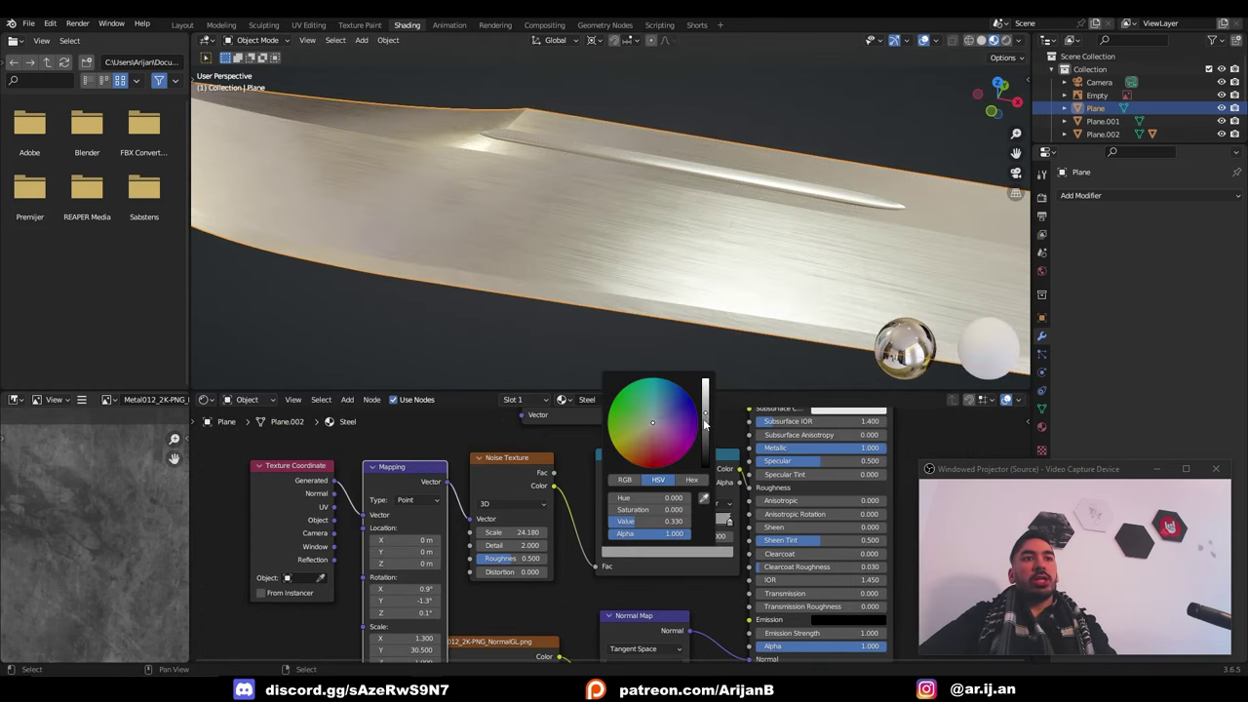
pyautogui.moveTo(705, 418); pyautogui.dragTo(706, 394)
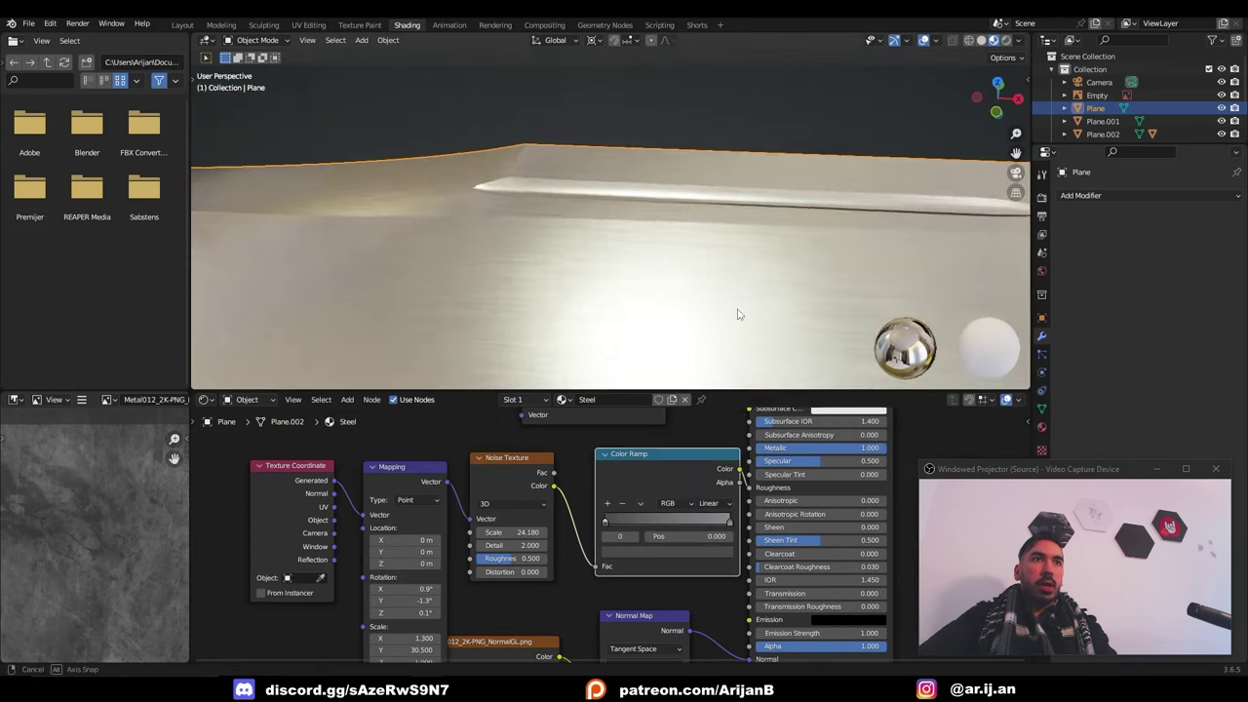
pyautogui.moveTo(738, 315); pyautogui.dragTo(654, 226, button='middle')
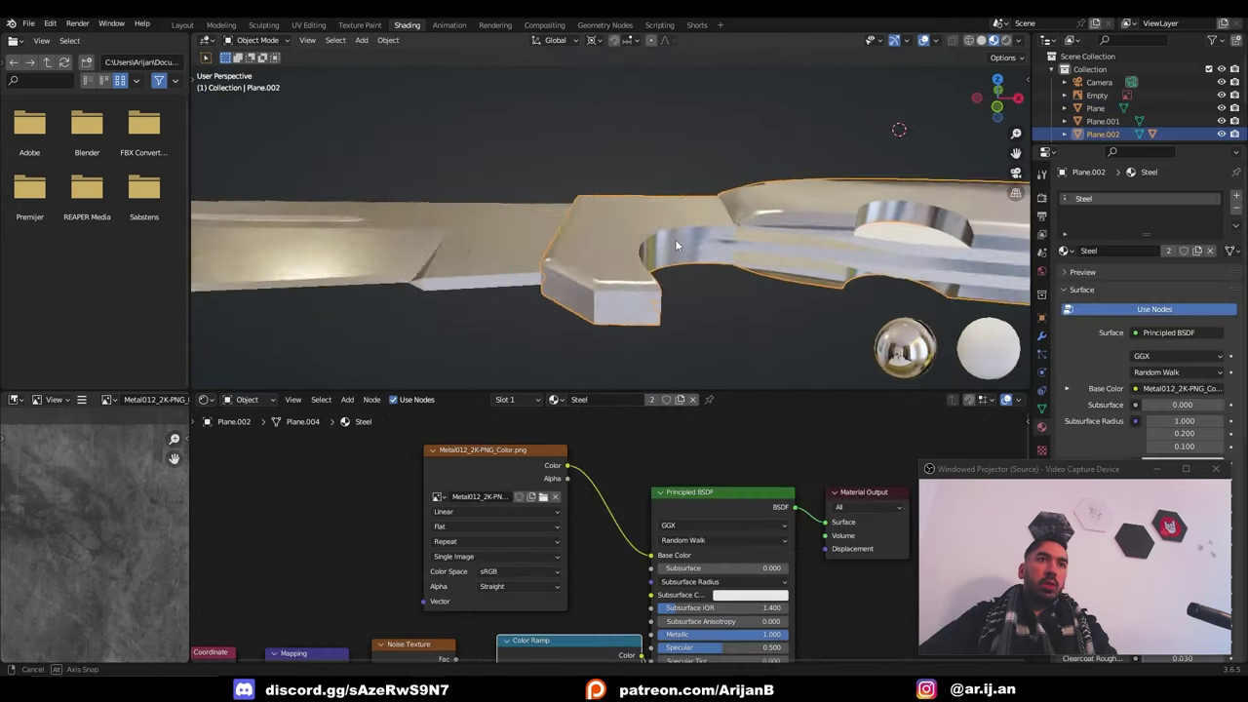
# Assign the existing Steel material to the middle part between the handle scales
pyautogui.moveTo(676, 245); pyautogui.dragTo(616, 308, button='middle')
pyautogui.click(567, 246)
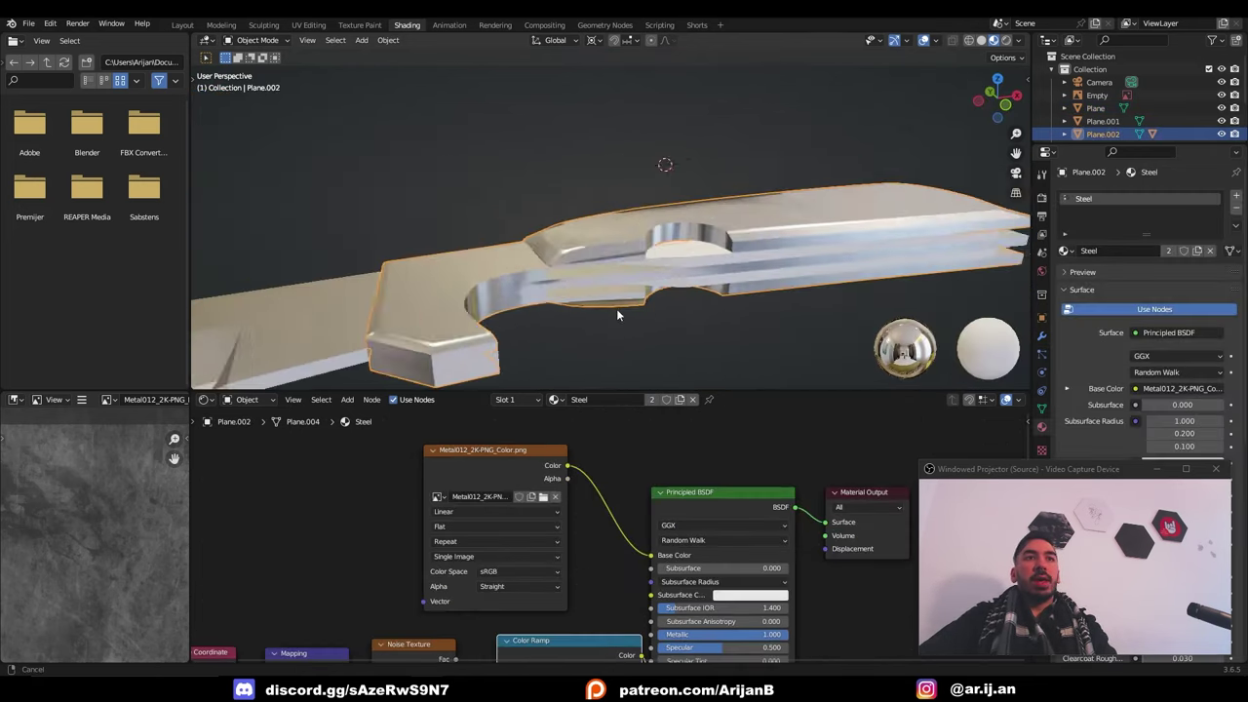
pyautogui.scroll(1, 616, 308)
pyautogui.click(616, 293)
pyautogui.click(583, 399)
pyautogui.click(600, 420)
# Select both central grip panels in the handle mesh and give them a new material named Wood in a second slot
pyautogui.press('a')
pyautogui.keyDown('shift'); pyautogui.moveTo(879, 242); pyautogui.dragTo(434, 200, button='middle'); pyautogui.keyUp('shift')
pyautogui.click(677, 201)
pyautogui.press('Tab')
pyautogui.press('l')
pyautogui.press('l')
pyautogui.moveTo(666, 331); pyautogui.dragTo(721, 332, button='middle')
pyautogui.click(1235, 196)
pyautogui.click(1111, 277)
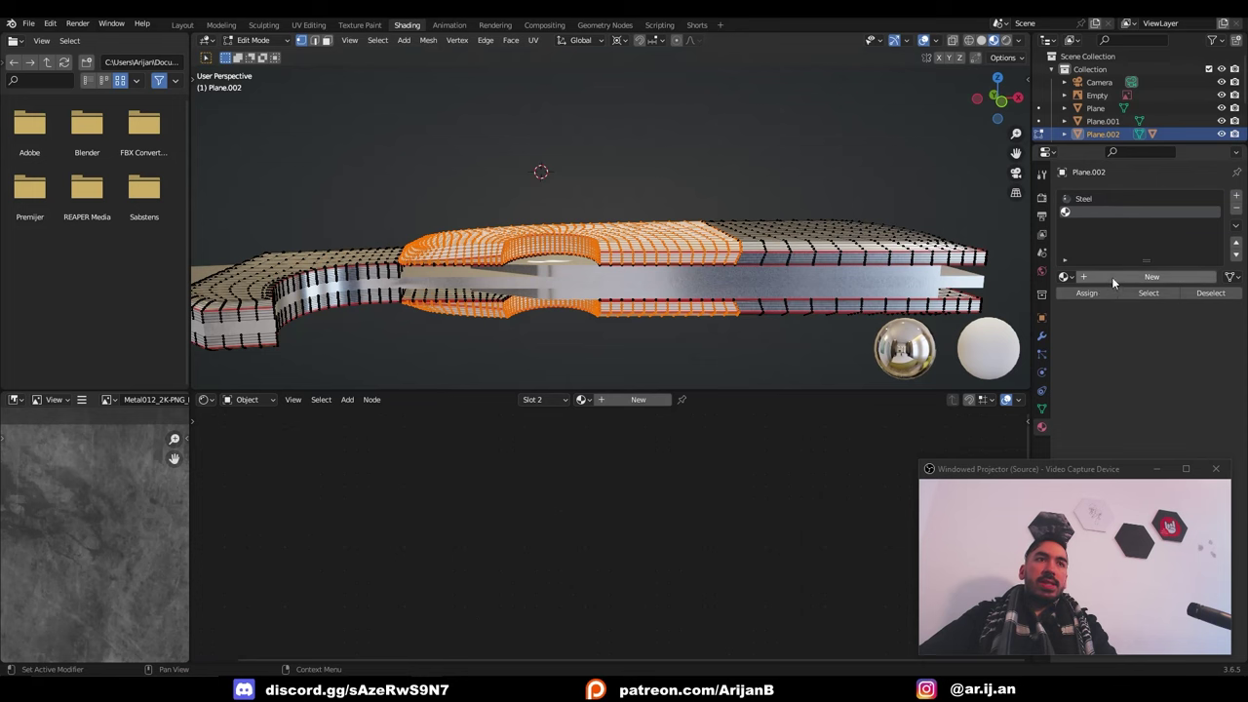
pyautogui.press('Return')
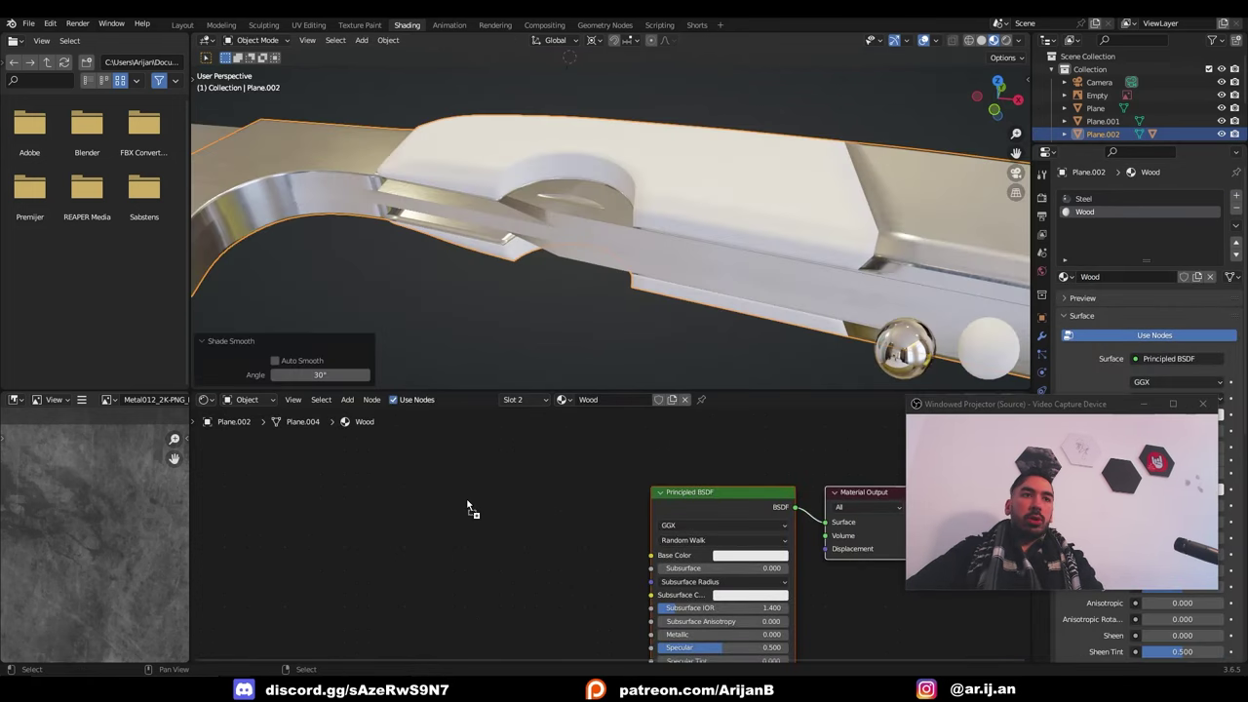
# Add the Wood027 2K colour, roughness and NormalGL textures to the Wood material and connect them, using a Normal Map node
pyautogui.moveTo(471, 510); pyautogui.dragTo(442, 495)
pyautogui.scroll(-2, 619, 574)
pyautogui.moveTo(620, 574); pyautogui.dragTo(592, 448, button='middle')
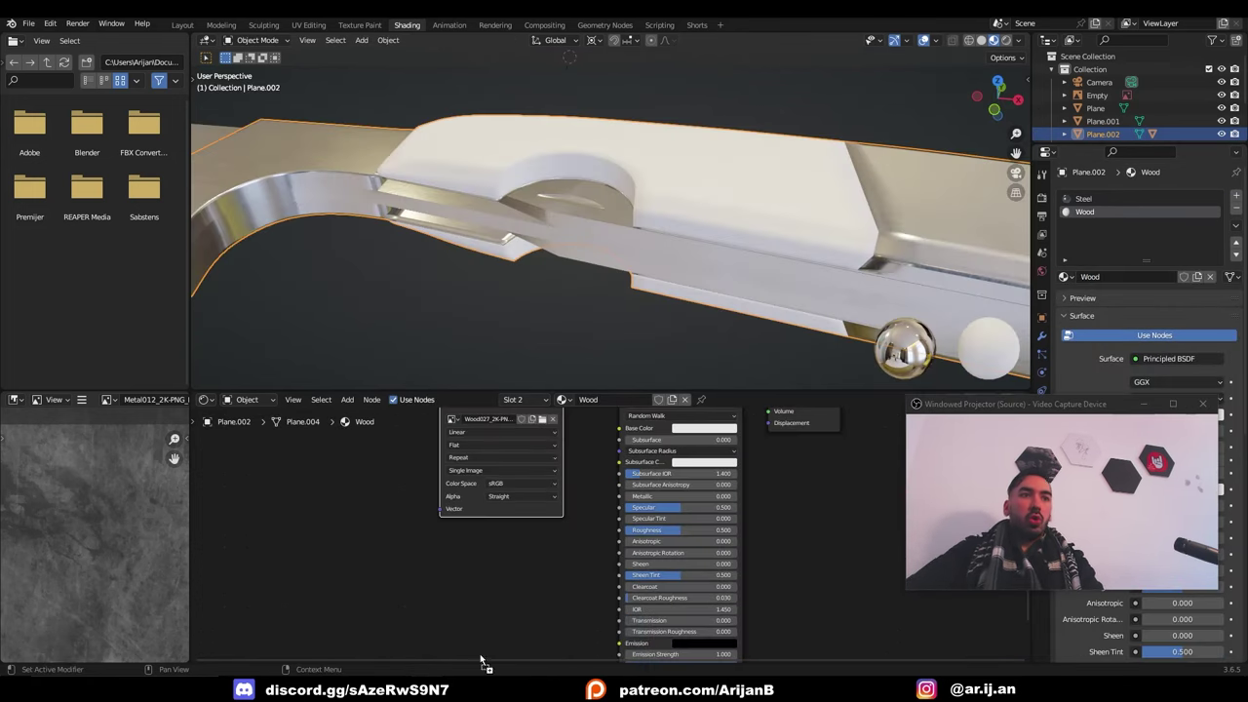
pyautogui.moveTo(485, 665); pyautogui.dragTo(344, 582)
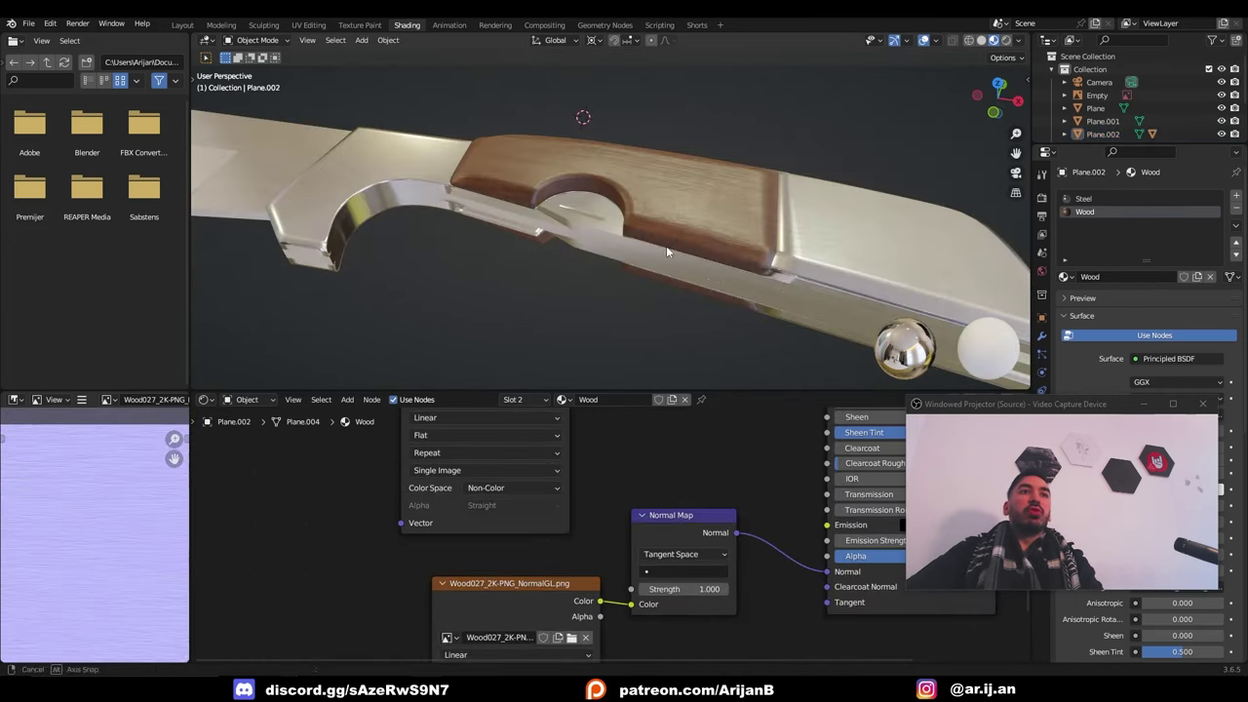
pyautogui.moveTo(666, 246); pyautogui.dragTo(642, 224, button='middle')
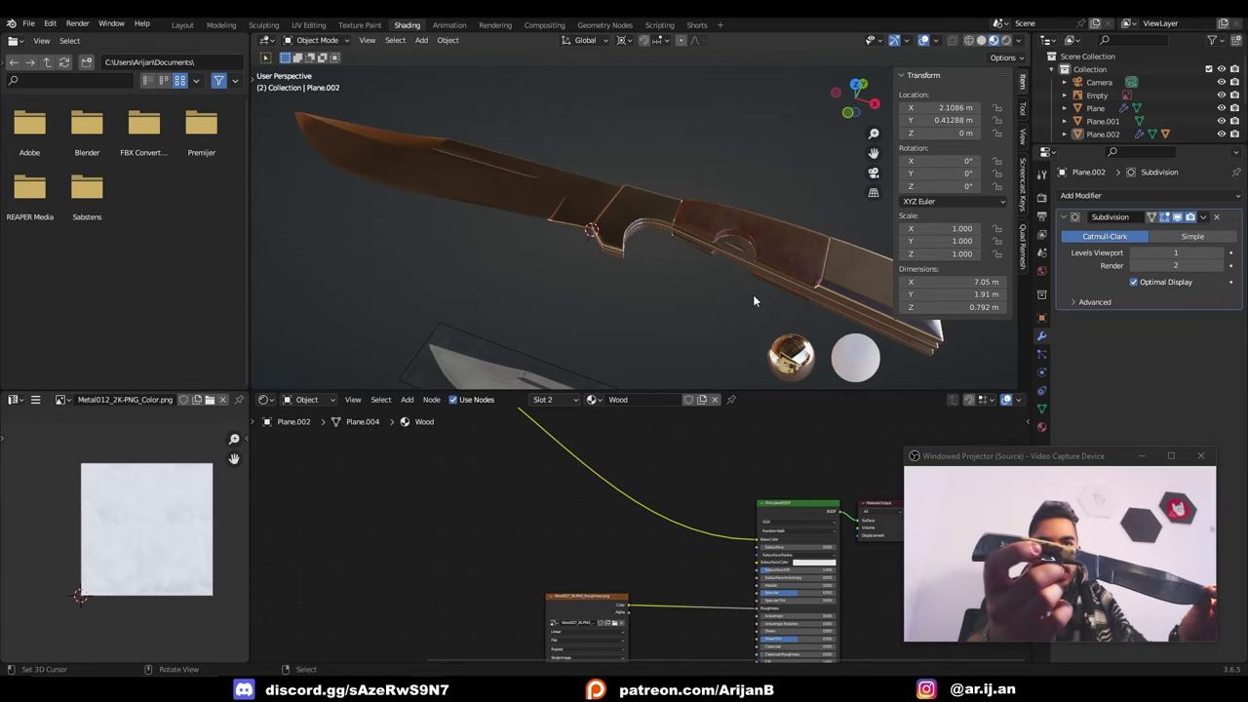
# Save the Hunting Knife.blend file
pyautogui.moveTo(752, 295); pyautogui.dragTo(687, 224, button='middle')
pyautogui.hotkey('ctrl', 's')
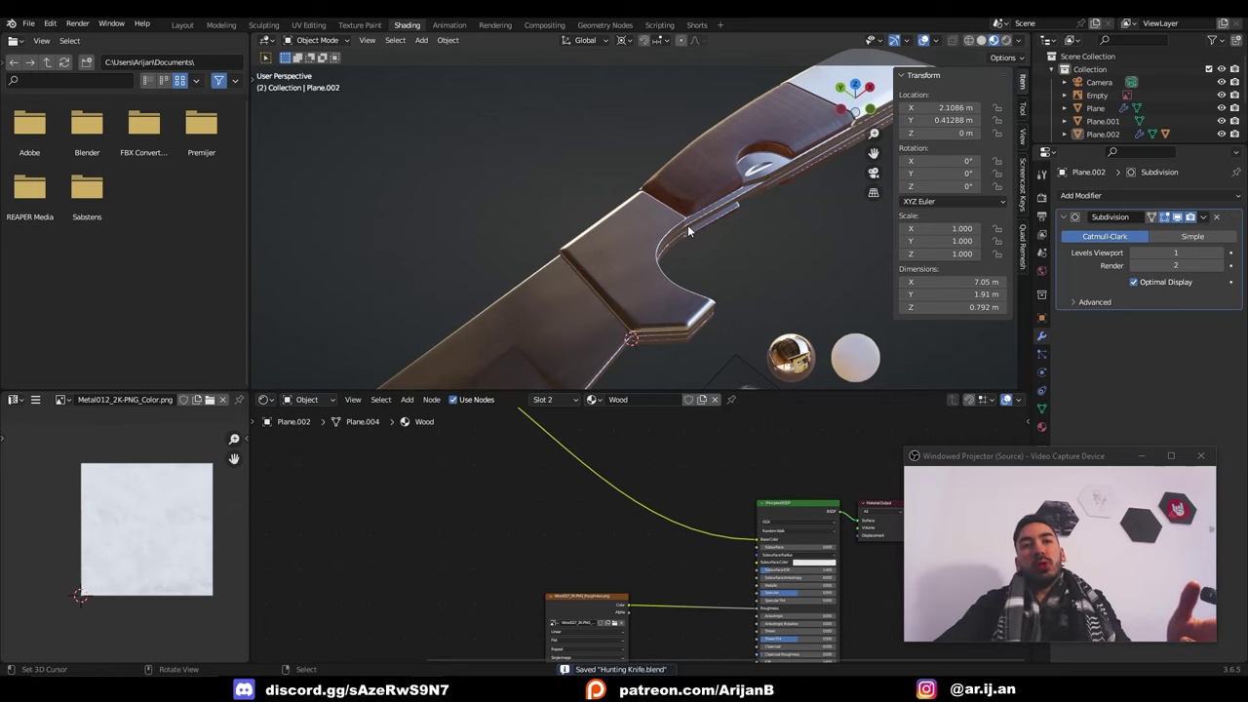
# Set the Subdivision's viewport level to 0 and inset a two-by-three block of guard faces around the first reference rivet
pyautogui.press('Tab')
pyautogui.press('KP_7')
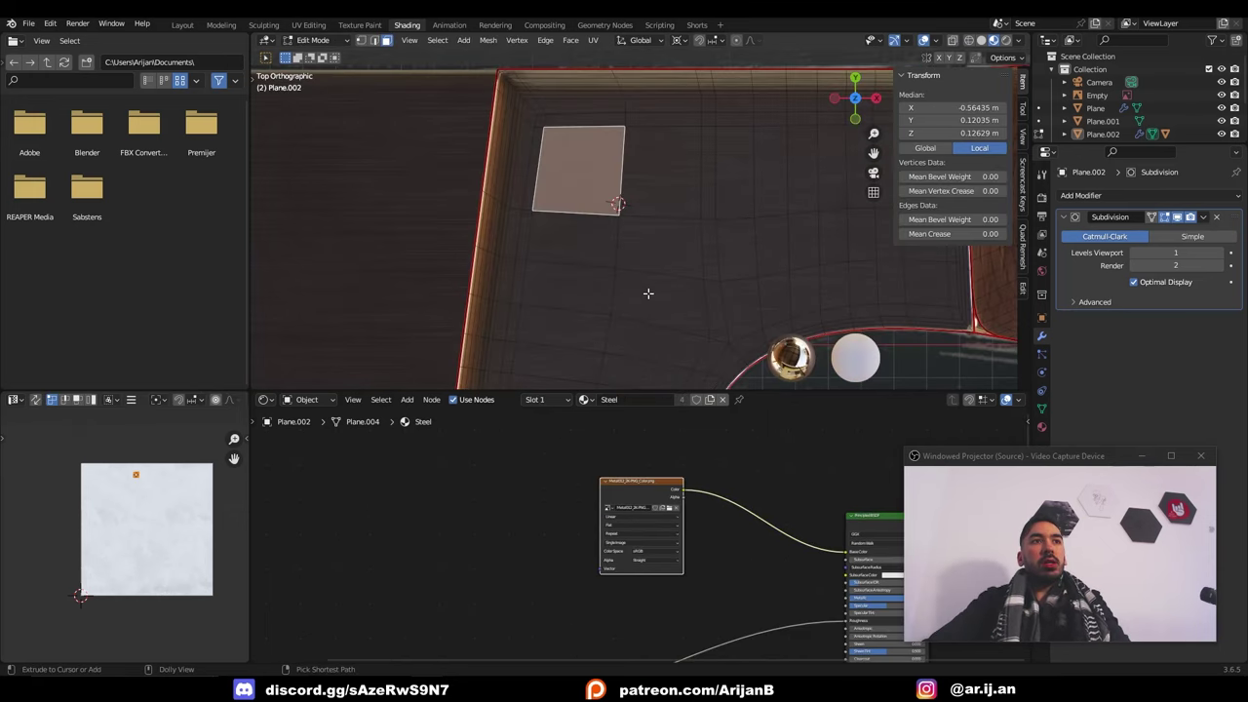
pyautogui.keyDown('ctrl'); pyautogui.keyDown('shift'); pyautogui.click(650, 296); pyautogui.keyUp('shift'); pyautogui.keyUp('ctrl')
pyautogui.click(1135, 253)
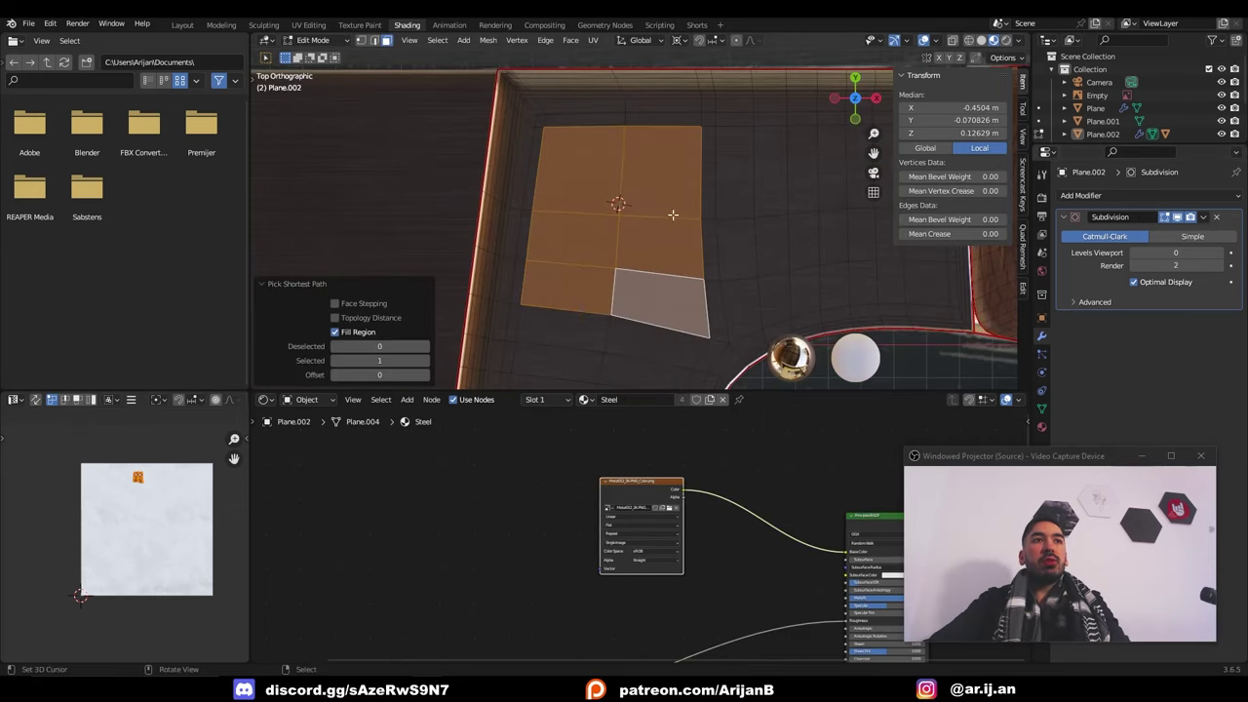
pyautogui.hotkey('shift', 'z')
pyautogui.press('i')
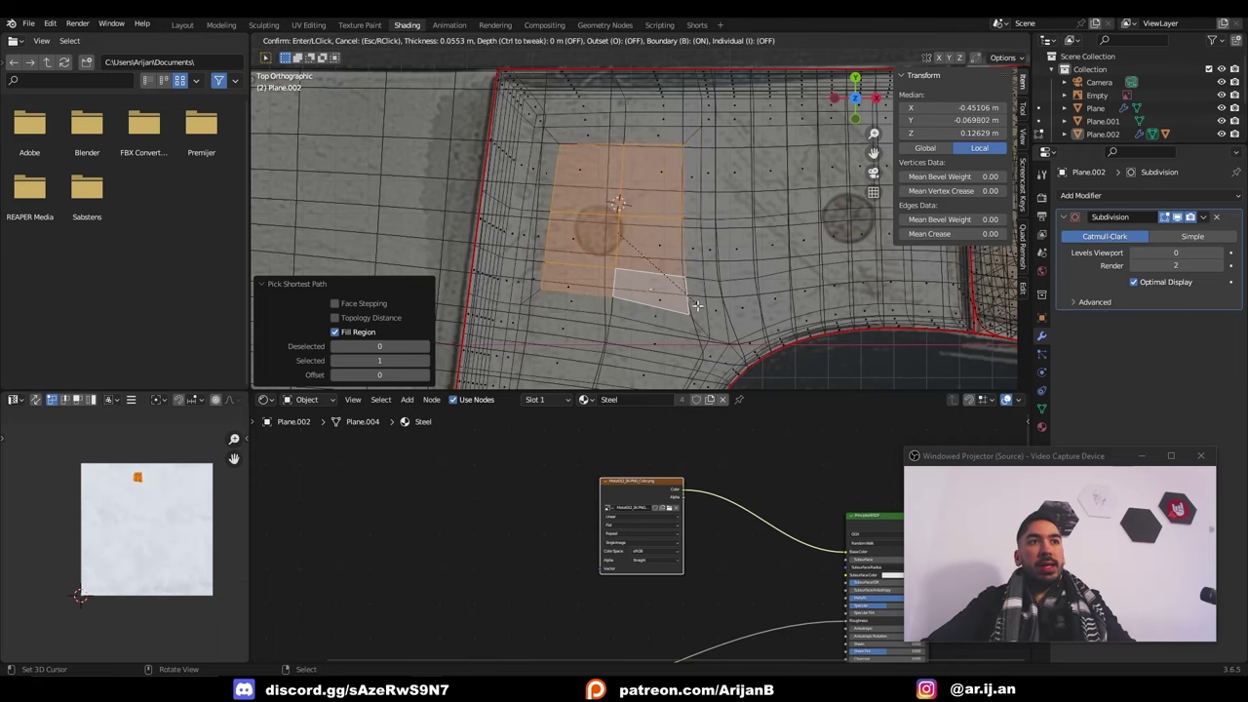
pyautogui.click(679, 293)
# Turn the inset faces into a circle with LoopTools and scale and move it to match the reference rivet
pyautogui.hotkey('shift', 's')
pyautogui.rightClick(670, 204)
pyautogui.moveTo(670, 188)
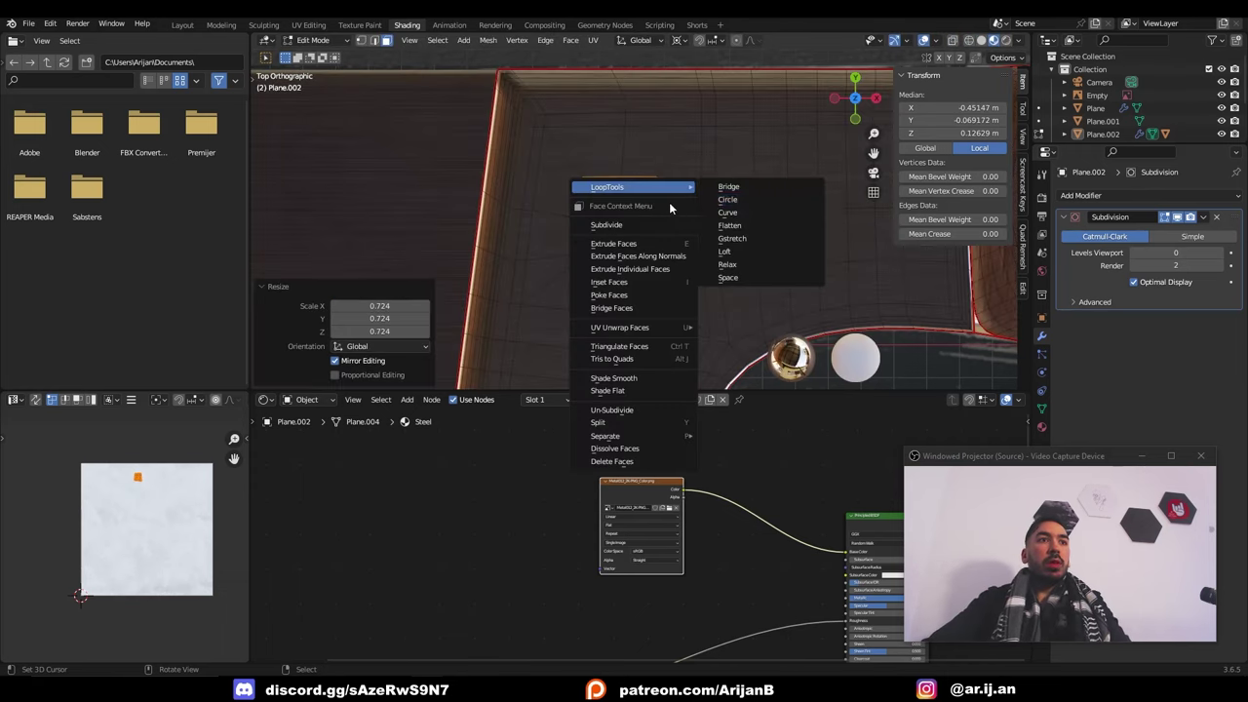
pyautogui.click(721, 203)
pyautogui.hotkey('shift', 's')
pyautogui.click(657, 300)
pyautogui.press('s')
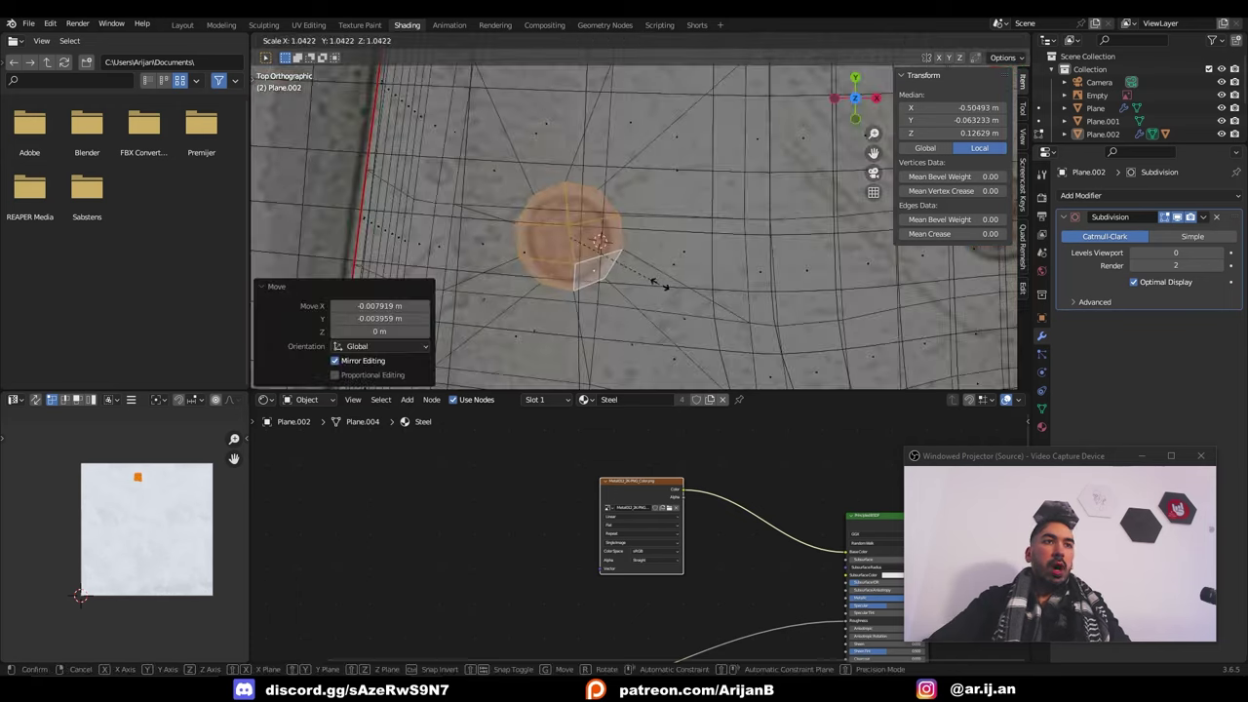
pyautogui.click(660, 283)
pyautogui.press('g')
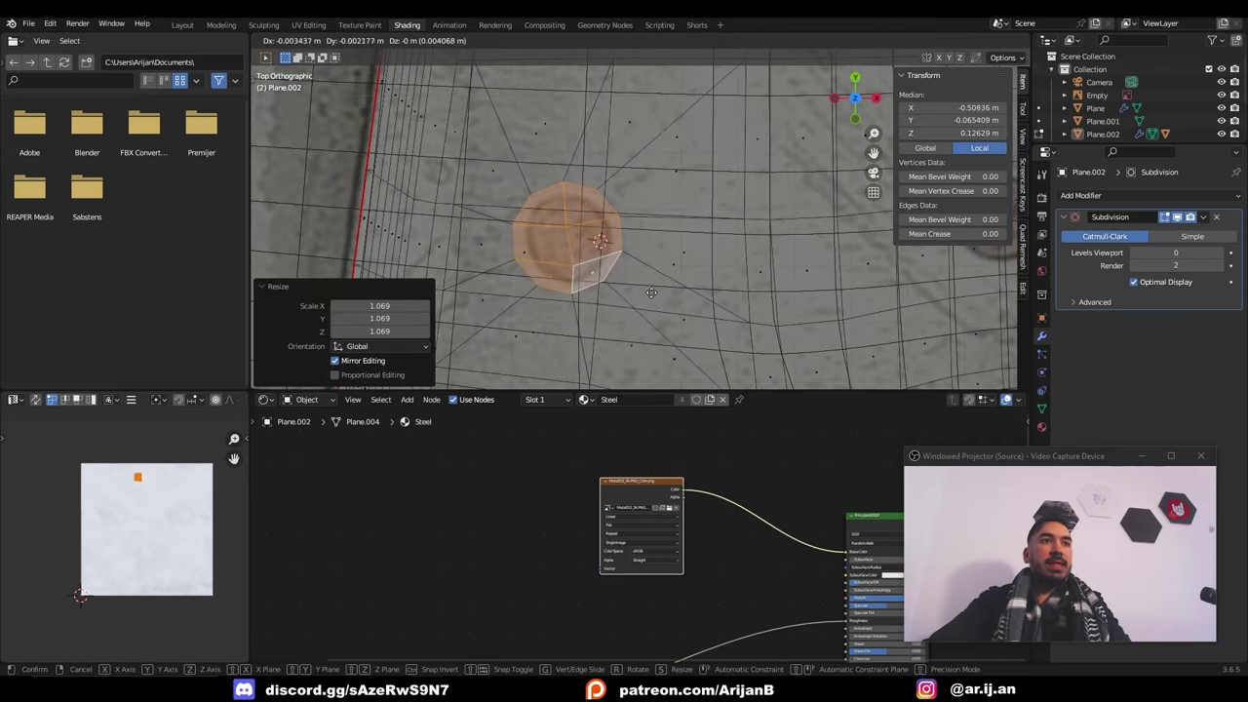
pyautogui.click(649, 295)
# Inset the rivet circle and extrude its inner edge loop, lowering it along Z and scaling it to form a groove
pyautogui.keyDown('shift'); pyautogui.moveTo(581, 272); pyautogui.dragTo(668, 273, button='middle'); pyautogui.keyUp('shift')
pyautogui.scroll(3, 668, 273)
pyautogui.press('i')
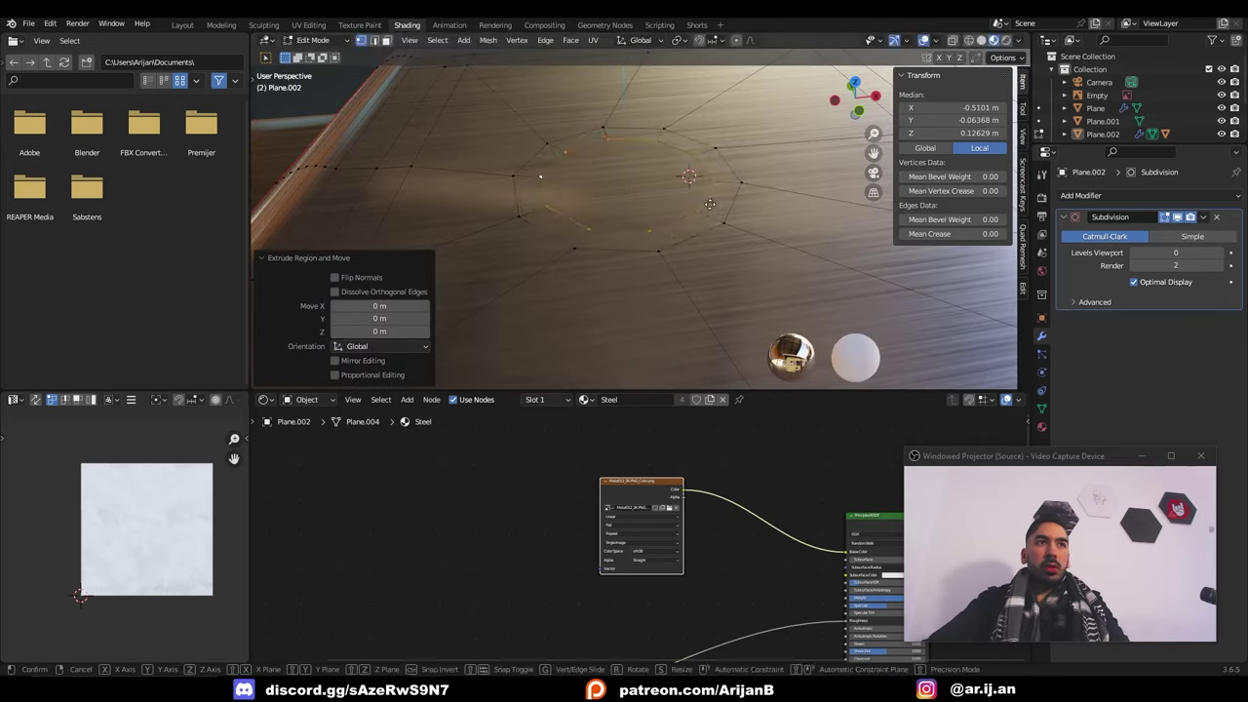
pyautogui.press('g')
pyautogui.press('z')
pyautogui.click(720, 223)
pyautogui.press('s')
pyautogui.click(718, 232)
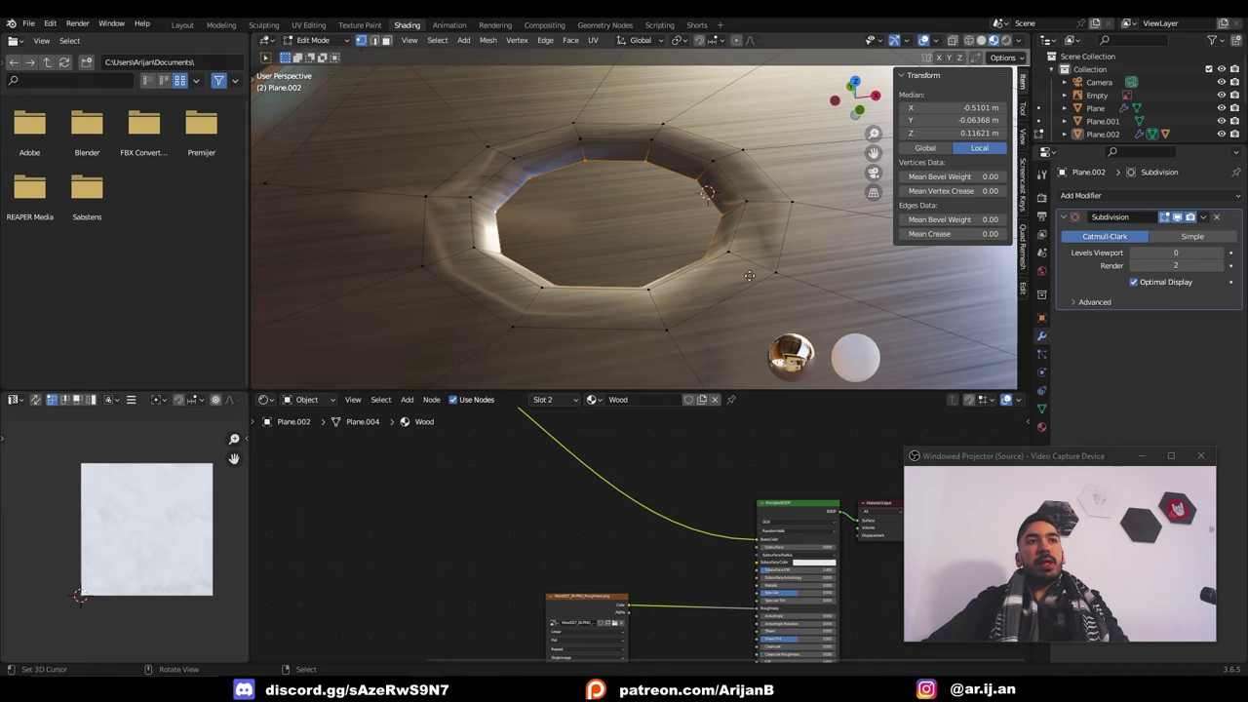
# Extrude the groove's inner edge loop again, raise it along Z and scale it to form the rivet's rim
pyautogui.press('e')
pyautogui.rightClick(747, 251)
pyautogui.press('g')
pyautogui.press('z')
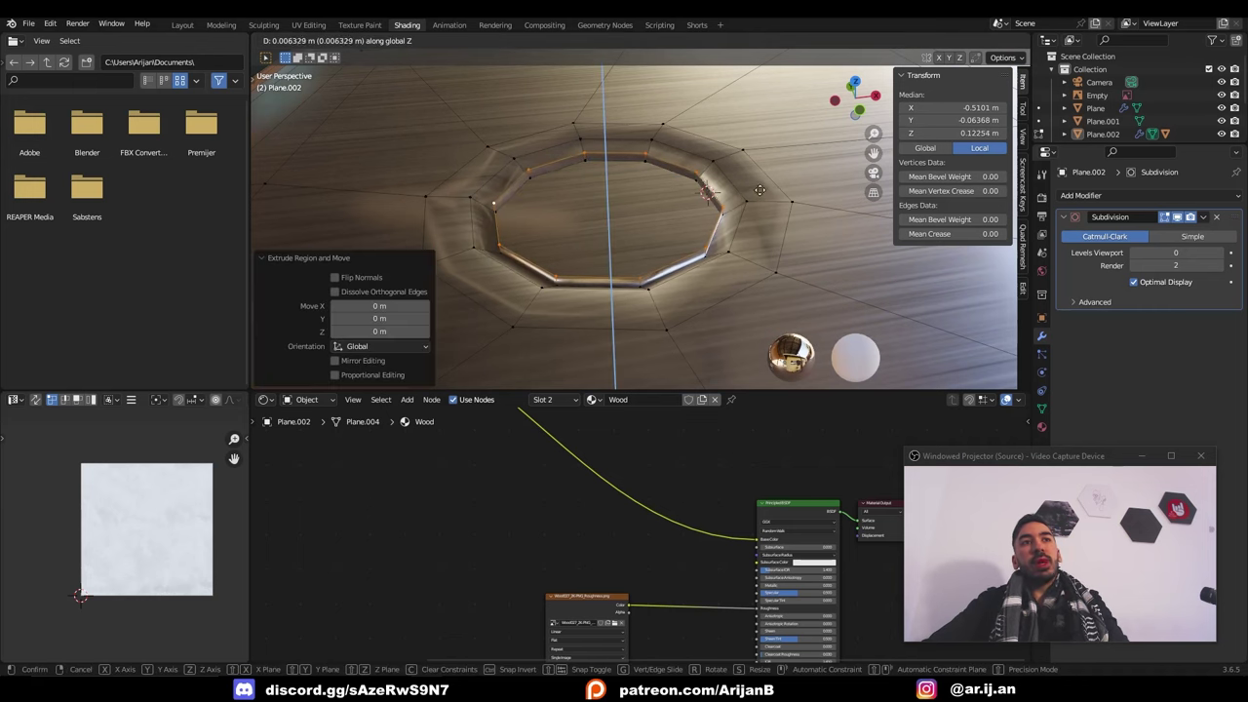
pyautogui.click(784, 205)
pyautogui.press('s')
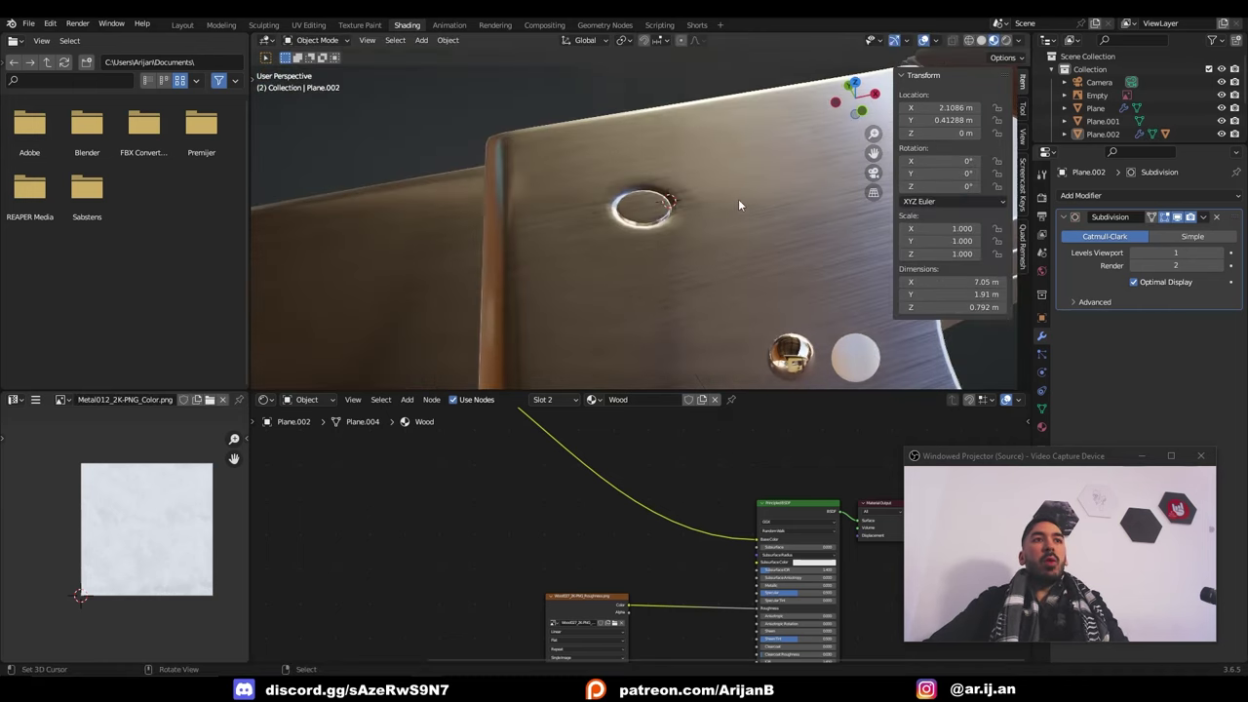
# Inspect the finished rivet and place a copy of it over the lower rivet position on the guard
pyautogui.scroll(3, 686, 252)
pyautogui.moveTo(738, 201); pyautogui.dragTo(599, 240, button='middle')
pyautogui.scroll(4, 598, 240)
pyautogui.press('Tab')
pyautogui.scroll(-2, 597, 235)
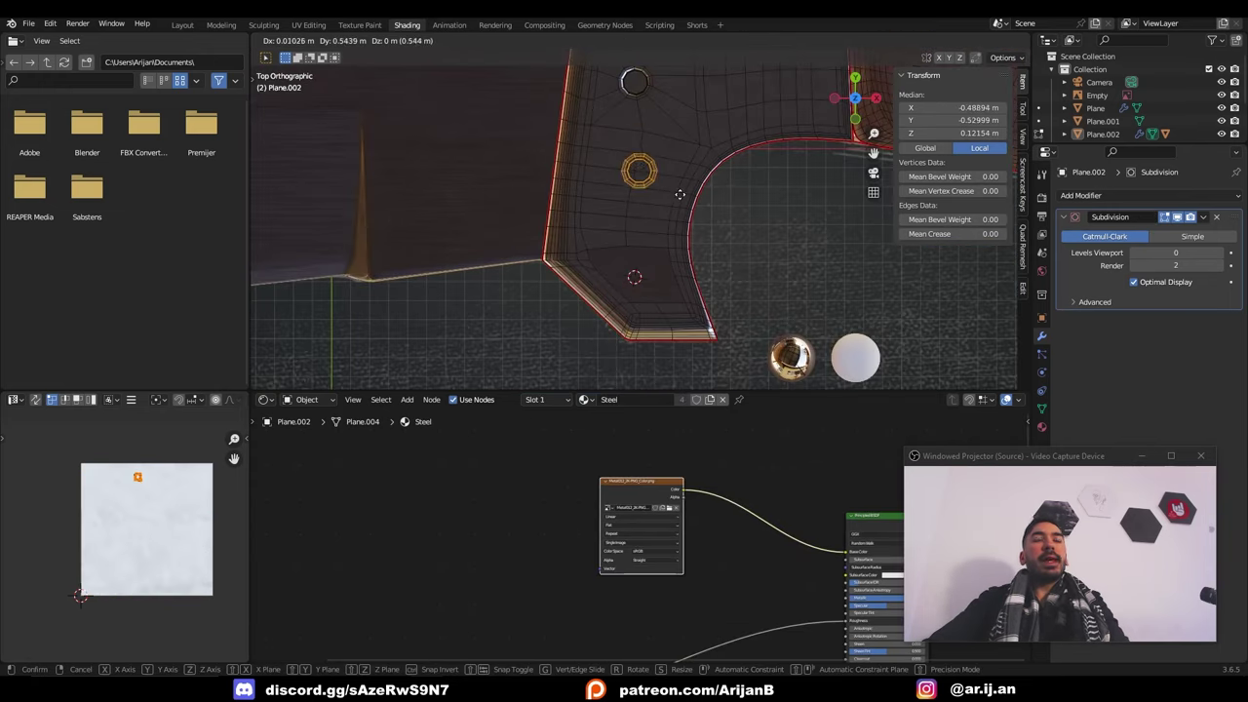
pyautogui.click(680, 292)
pyautogui.scroll(5, 650, 223)
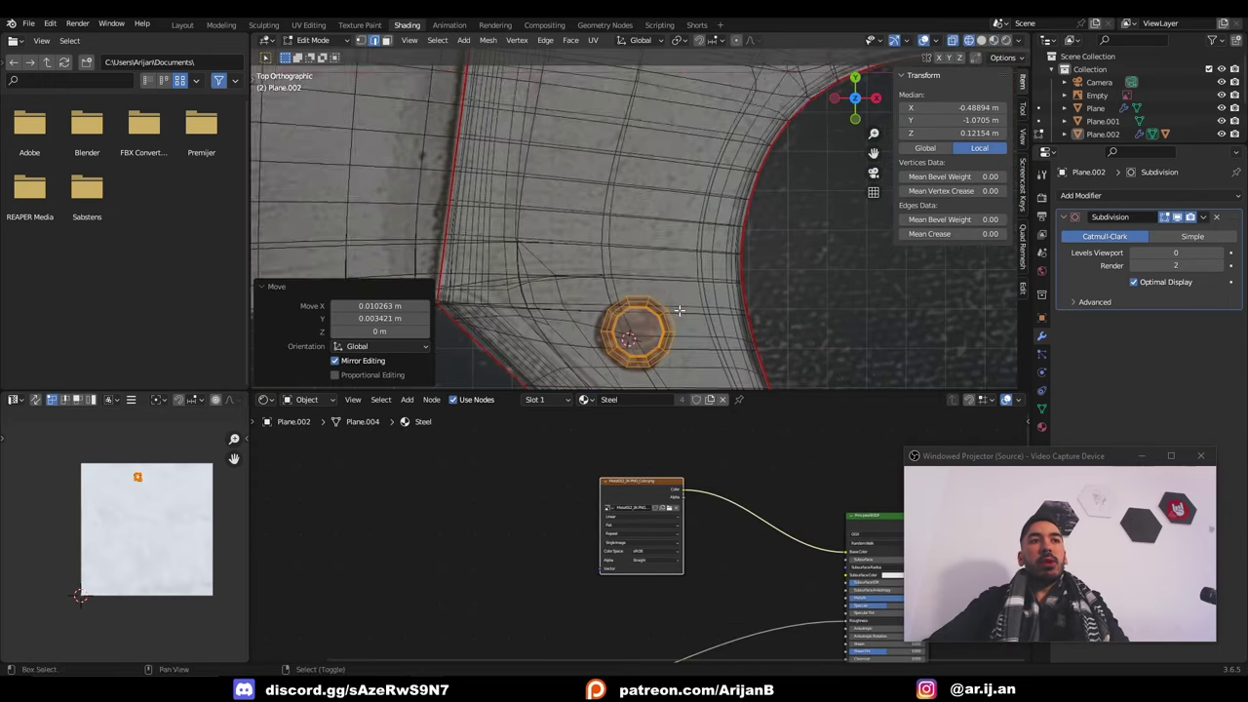
# Bridge the edge loop of the surrounding opening to the outer ring of the copied rivet
pyautogui.keyDown('alt'); pyautogui.click(649, 223); pyautogui.keyUp('alt')
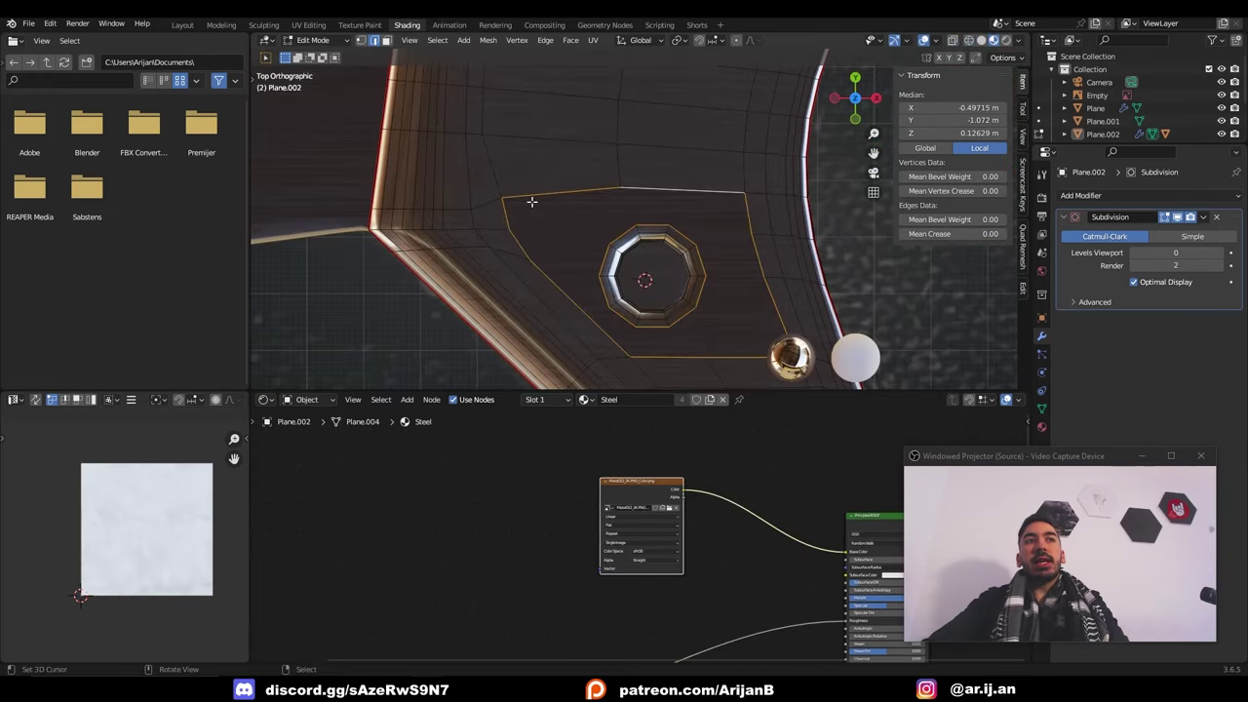
pyautogui.scroll(-2, 531, 201)
pyautogui.rightClick(697, 257)
pyautogui.click(697, 257)
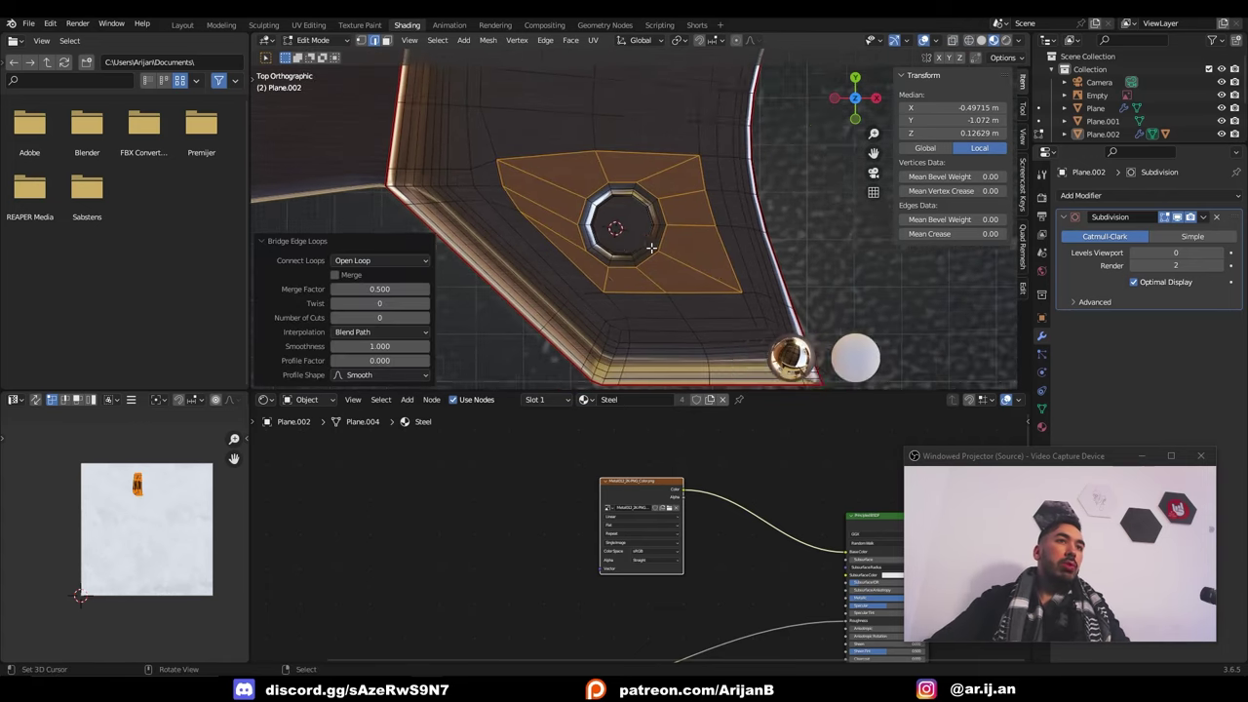
pyautogui.press('Tab')
pyautogui.scroll(-2, 663, 275)
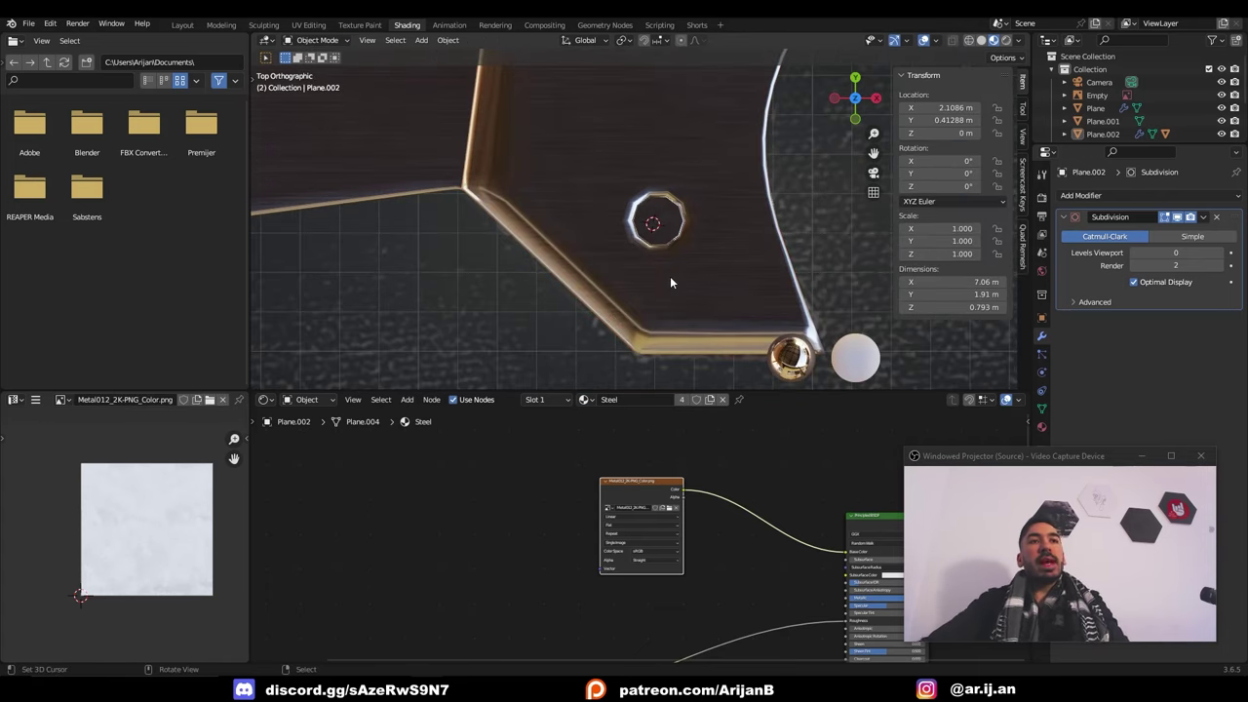
# Inset the selected block of faces around the guard's upper rivet position by about 0.023 m and delete the inner faces
pyautogui.scroll(-3, 670, 277)
pyautogui.keyDown('shift'); pyautogui.moveTo(659, 123); pyautogui.dragTo(580, 243, button='middle'); pyautogui.keyUp('shift')
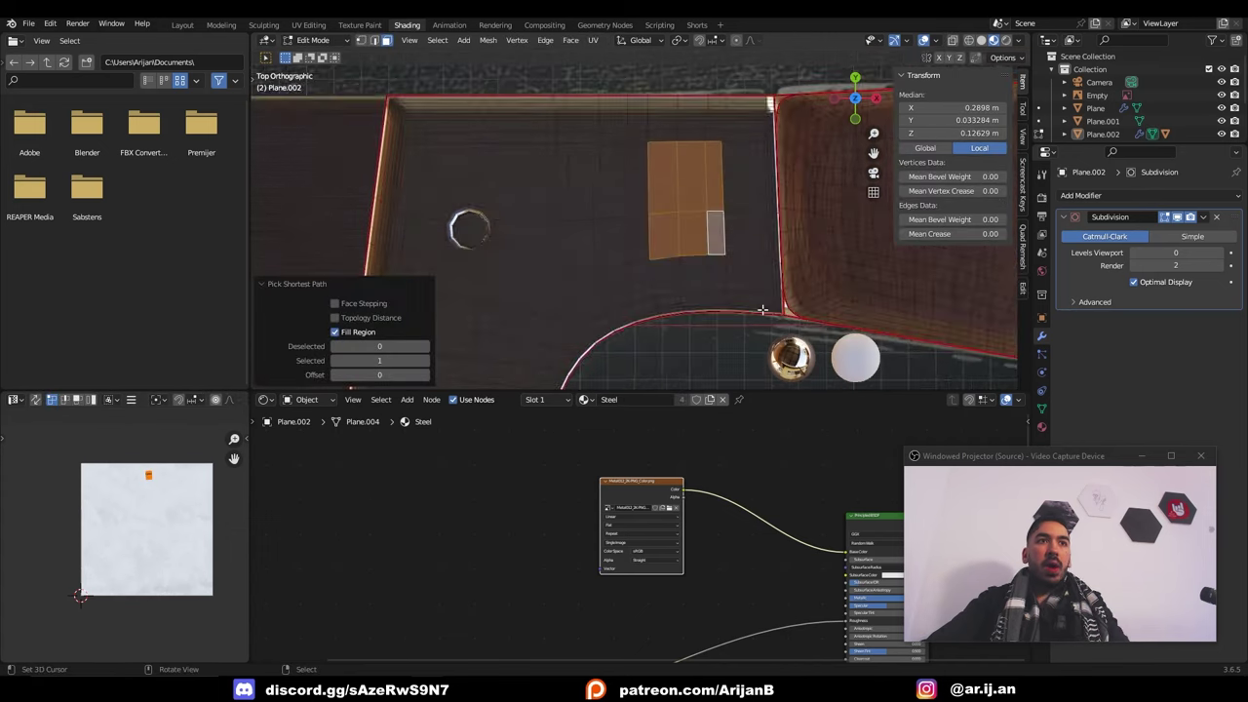
pyautogui.scroll(1, 761, 308)
pyautogui.press('i')
pyautogui.click(746, 298)
pyautogui.press('x')
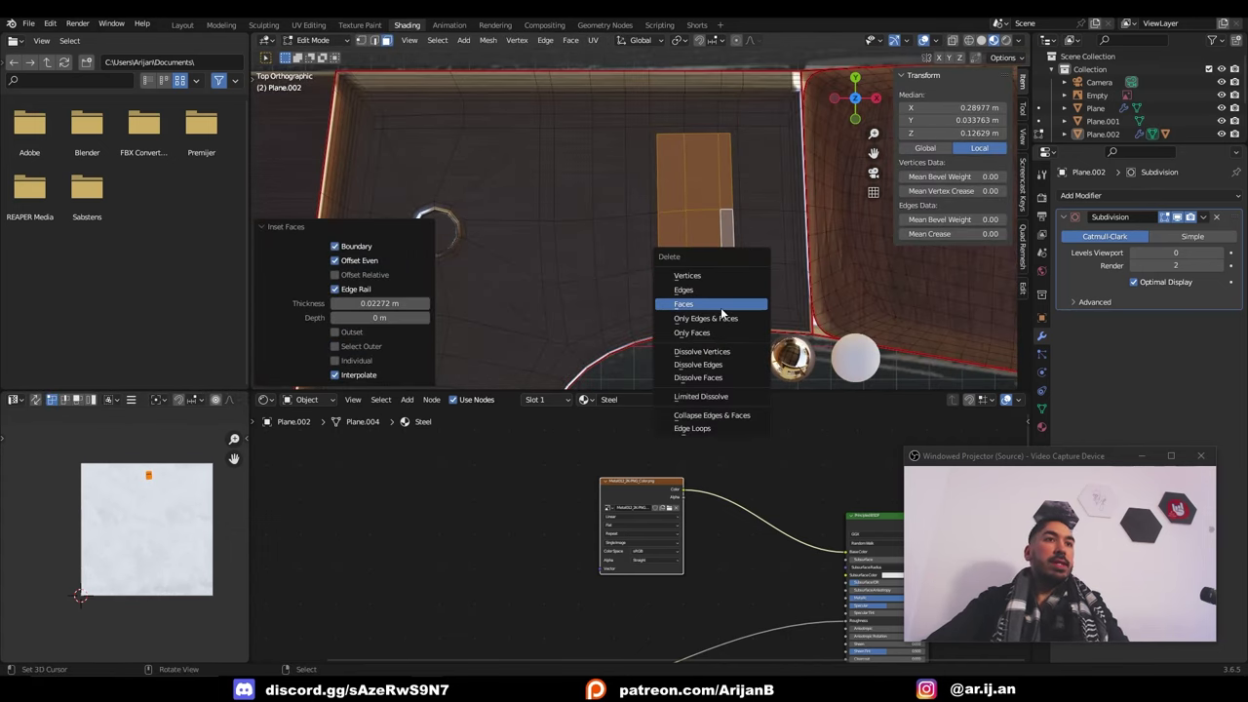
pyautogui.click(720, 307)
# Duplicate the guard's rivet and place the copy inside the new opening, about 0.79 m along X and 0.07 m along Y
pyautogui.keyDown('shift'); pyautogui.moveTo(618, 279); pyautogui.dragTo(654, 276, button='middle'); pyautogui.keyUp('shift')
pyautogui.press('1')
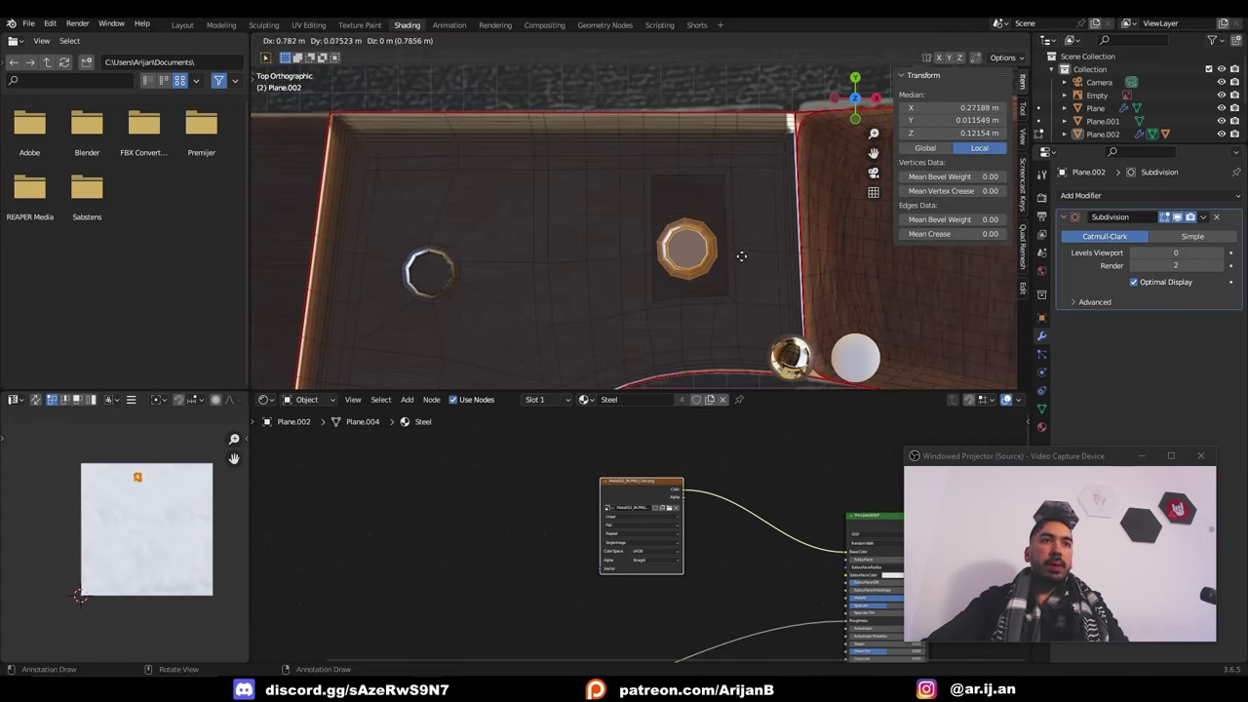
pyautogui.click(741, 256)
# Bridge the edge loop of the upper opening to the outer ring of the copied rivet and return to Object Mode
pyautogui.scroll(3, 759, 263)
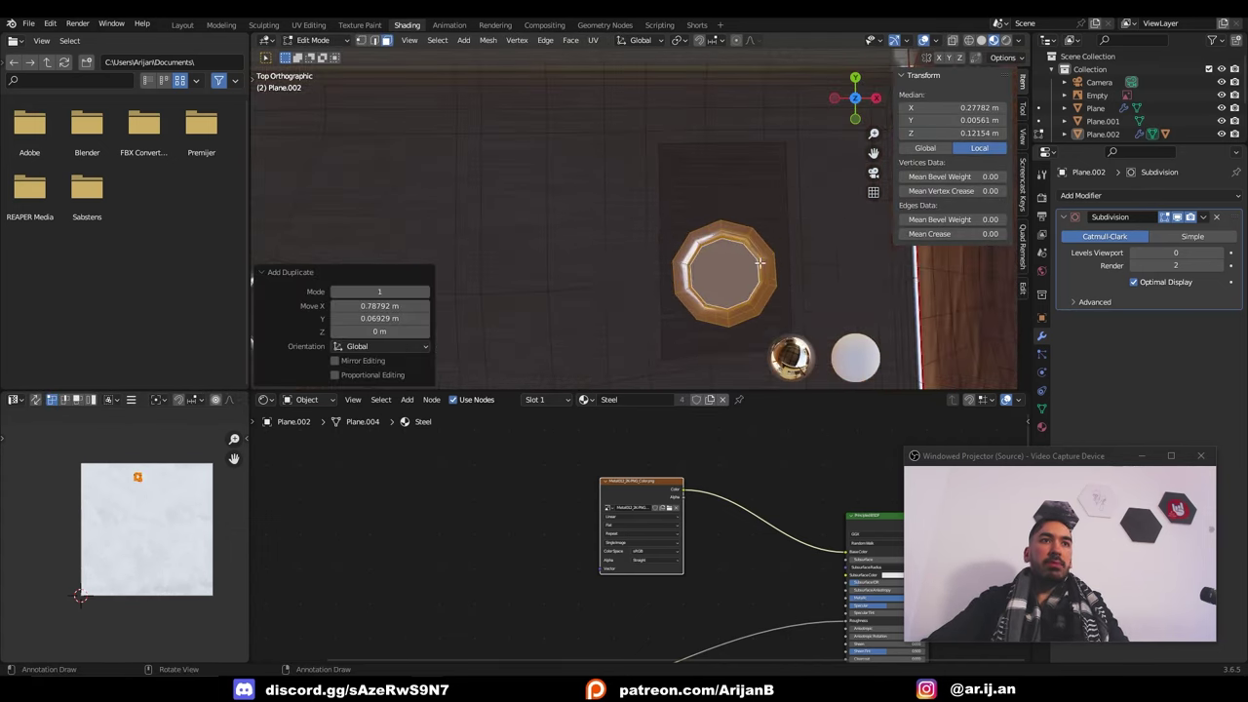
pyautogui.press('2')
pyautogui.keyDown('shift'); pyautogui.moveTo(833, 289); pyautogui.dragTo(783, 267, button='middle'); pyautogui.keyUp('shift')
pyautogui.rightClick(783, 268)
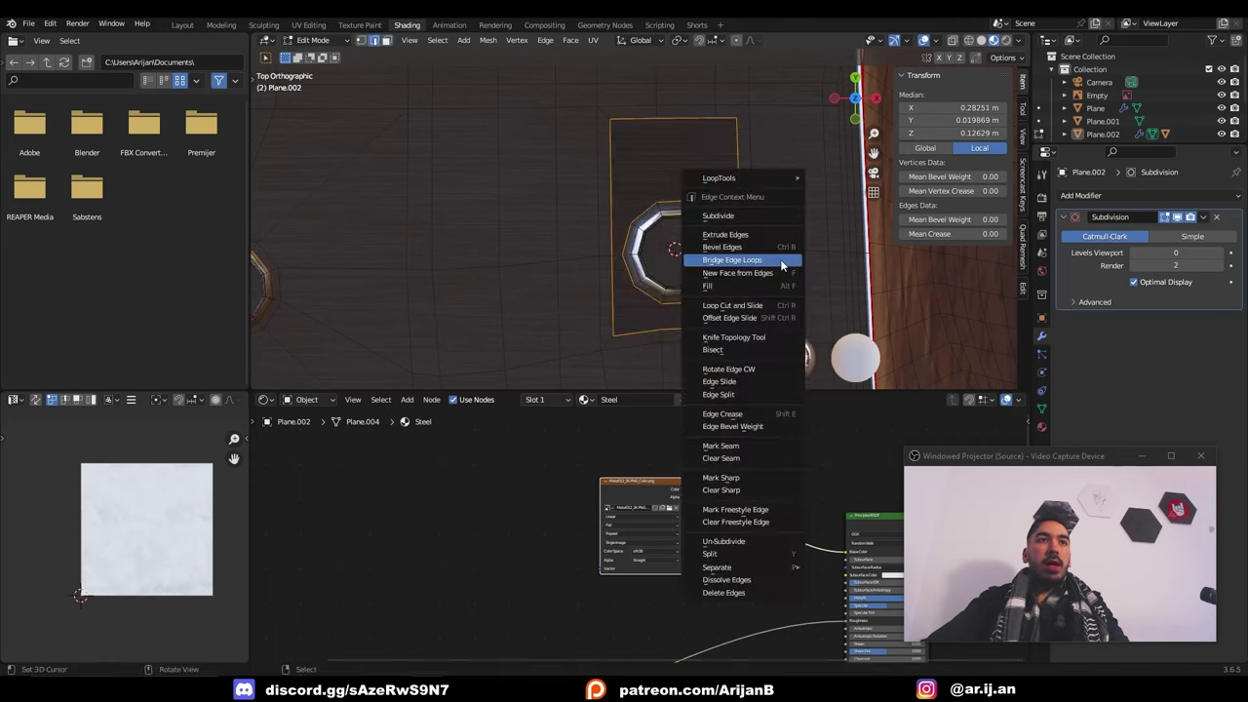
pyautogui.click(783, 267)
pyautogui.scroll(-4, 650, 197)
pyautogui.press('1')
pyautogui.scroll(-2, 640, 185)
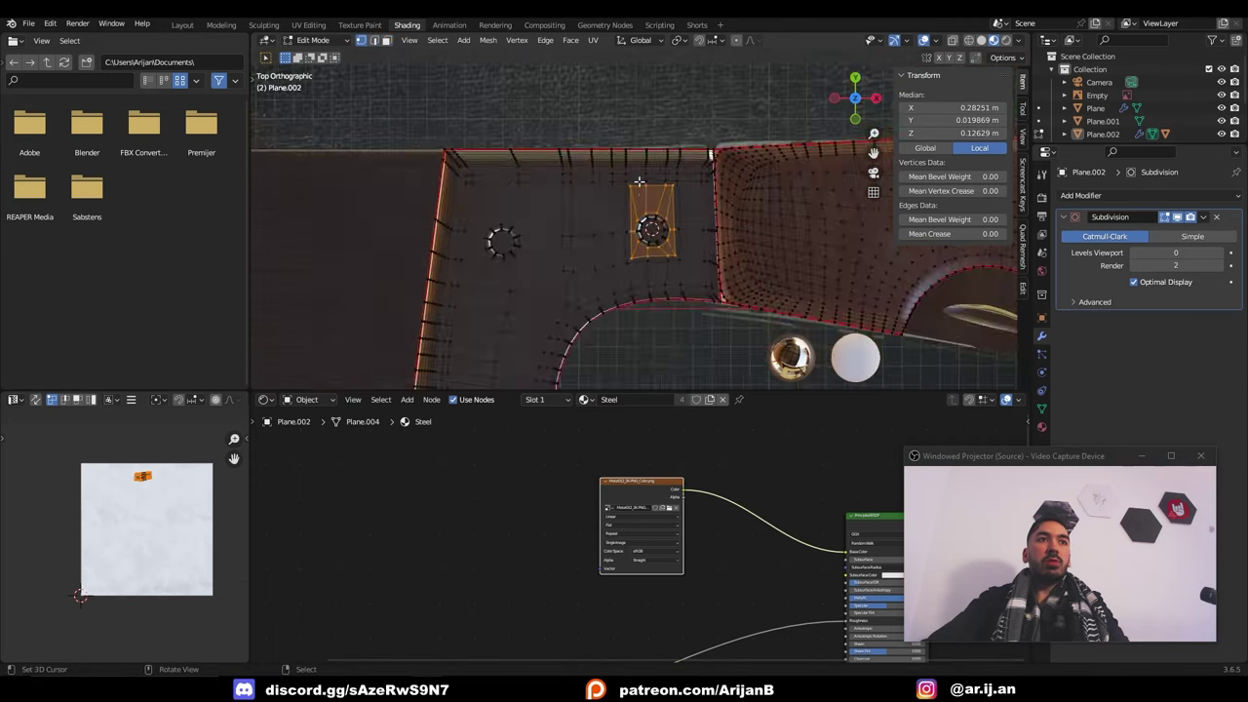
pyautogui.press('Tab')
# Duplicate the rivet again, raise the copy about 0.44 m along Z, and show the model in wireframe
pyautogui.moveTo(639, 182); pyautogui.dragTo(694, 216, button='middle')
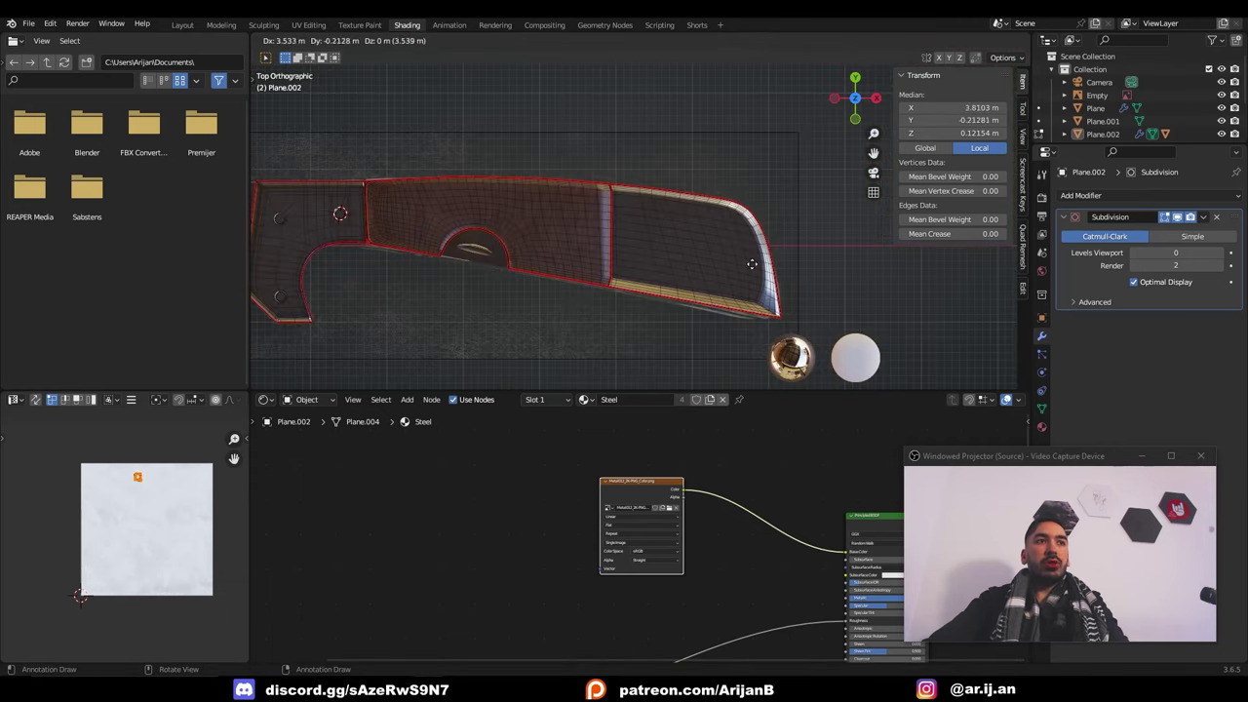
pyautogui.press('z')
pyautogui.click(793, 270)
pyautogui.hotkey('shift', 'z')
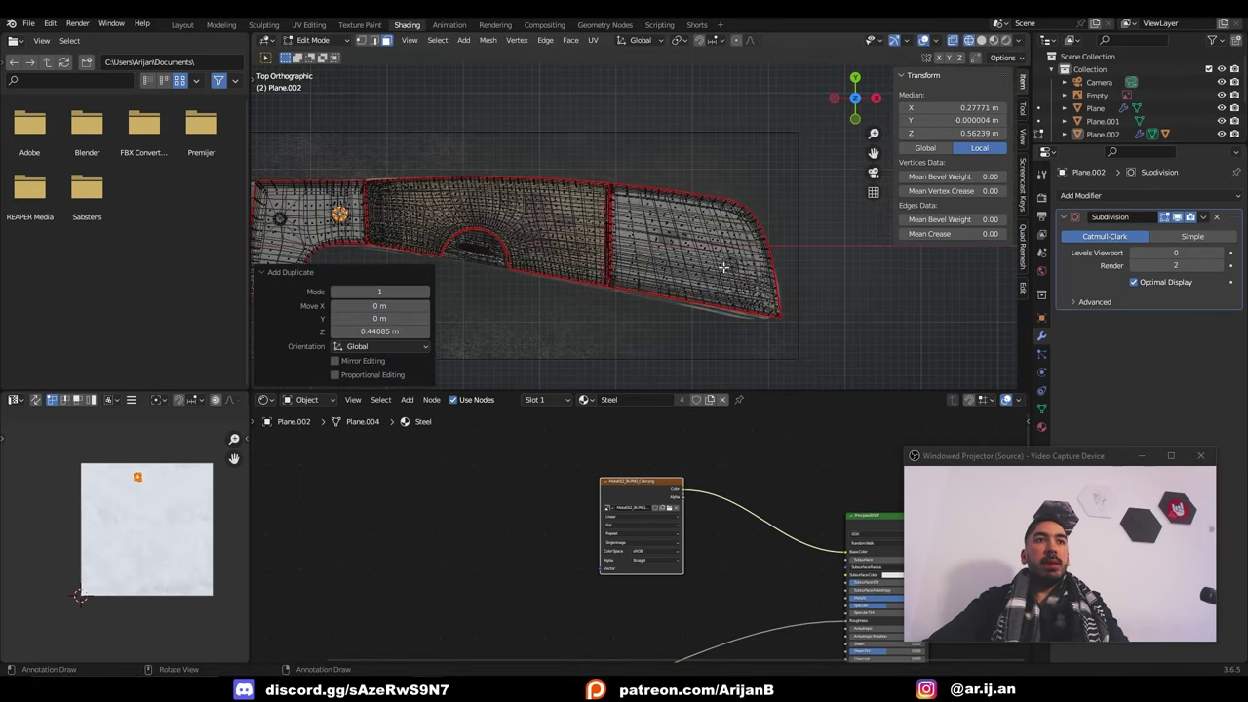
pyautogui.scroll(3, 723, 267)
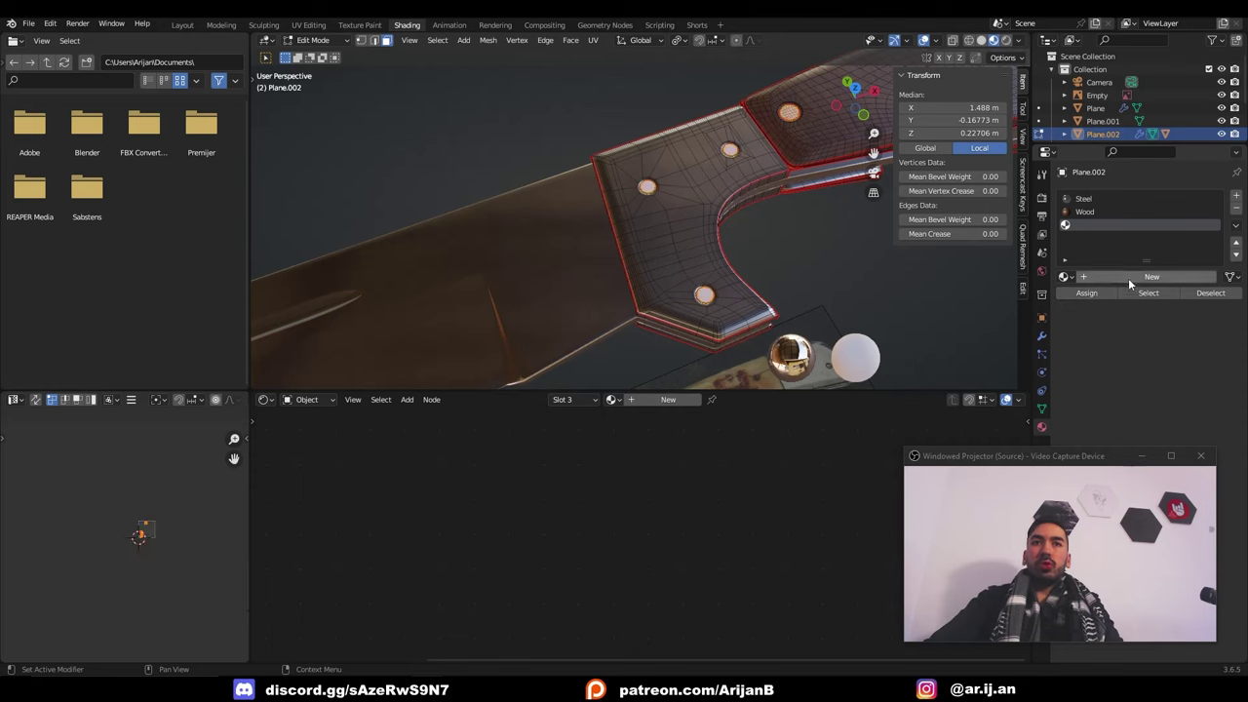
# Create a new material in the empty third slot for the rivet heads and open its base colour for editing
pyautogui.click(1150, 277)
pyautogui.press('Tab')
pyautogui.moveTo(809, 263); pyautogui.dragTo(702, 293, button='middle')
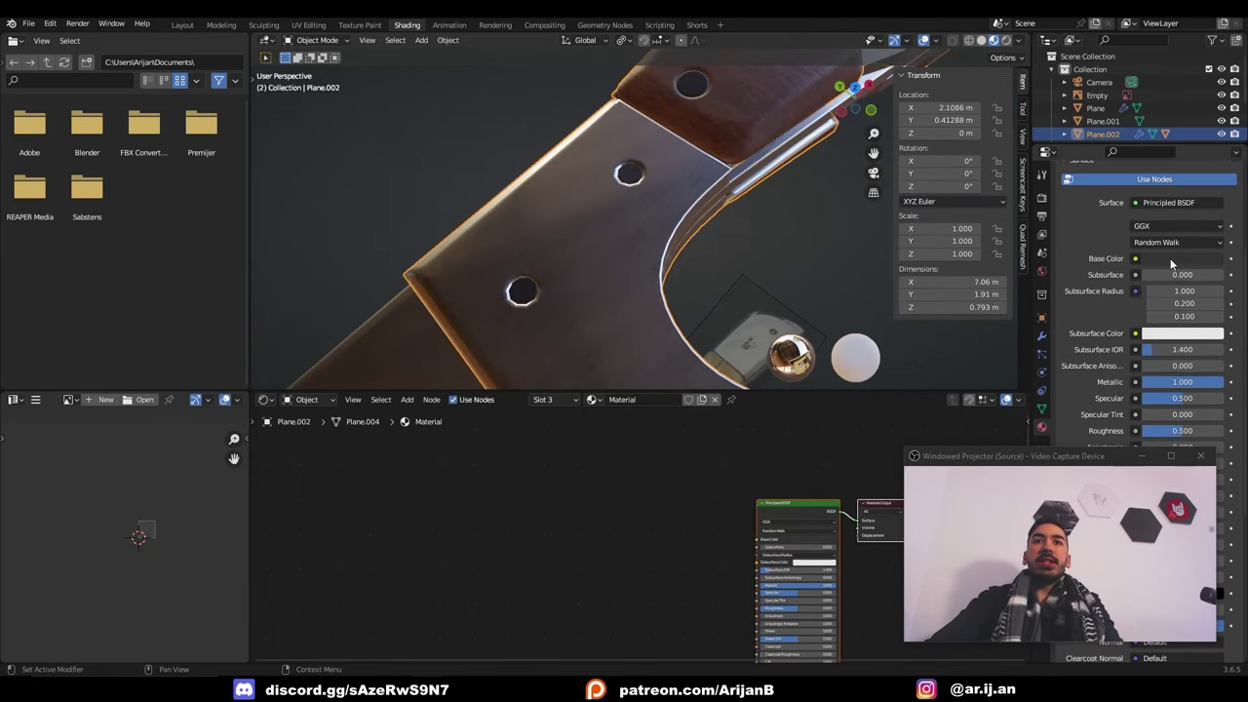
pyautogui.click(1183, 259)
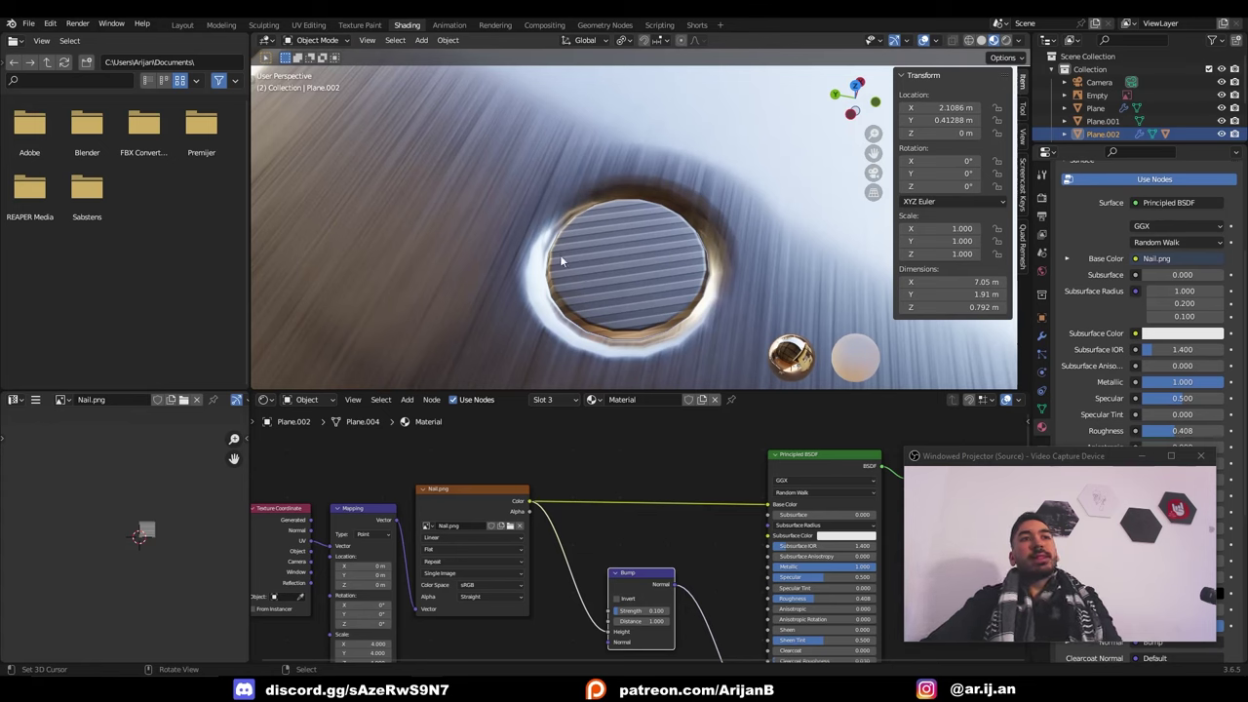
# Inspect the striped texture on the rivet head and the surrounding knife, and save the file
pyautogui.scroll(3, 624, 268)
pyautogui.scroll(-3, 631, 278)
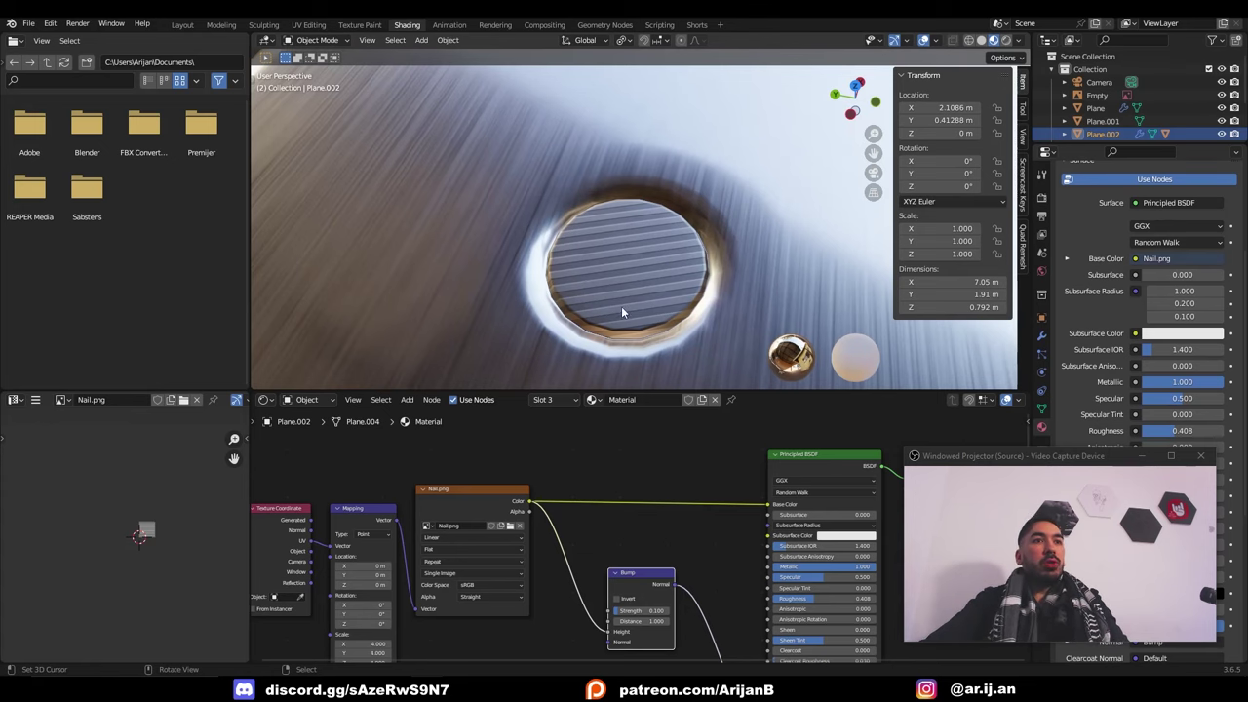
pyautogui.scroll(-12, 643, 272)
pyautogui.moveTo(693, 249); pyautogui.dragTo(661, 225, button='middle')
pyautogui.hotkey('ctrl', 's')
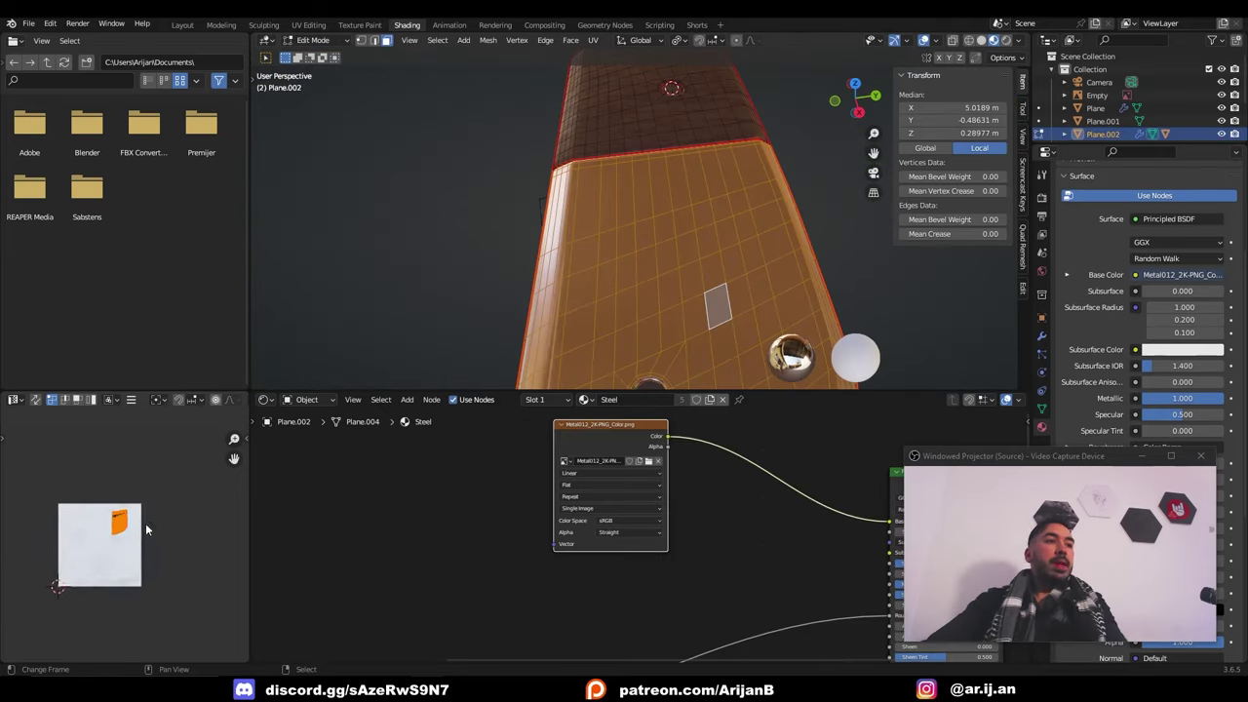
# Export the UV layout of the selected steel faces at the handle's end as Decal UV
pyautogui.scroll(3, 145, 529)
pyautogui.moveTo(546, 234); pyautogui.dragTo(573, 227, button='middle')
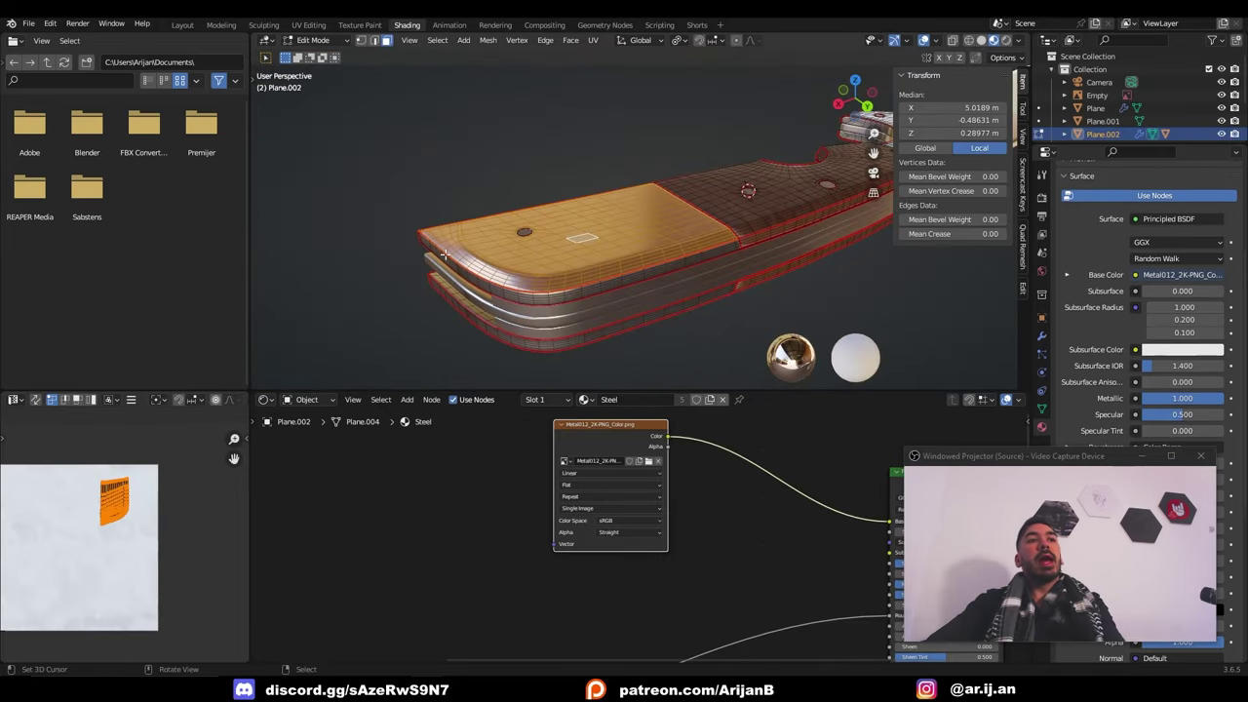
pyautogui.scroll(3, 165, 497)
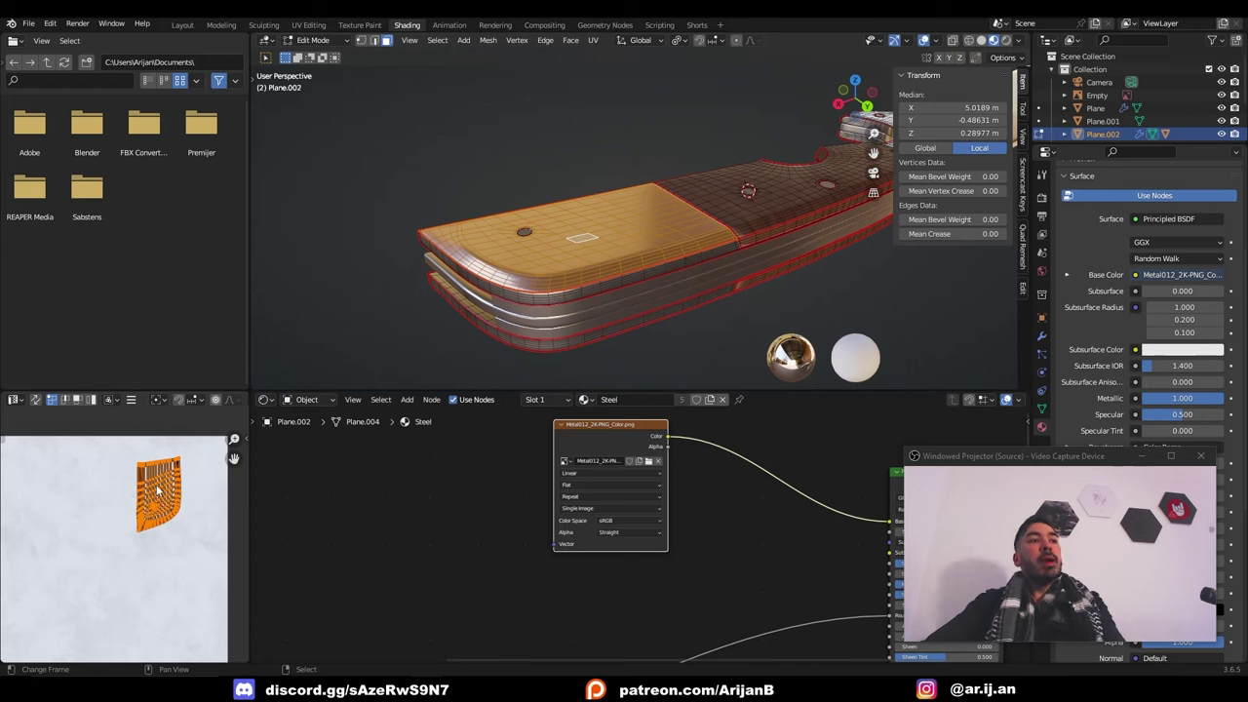
pyautogui.moveTo(156, 499); pyautogui.dragTo(191, 484, button='middle')
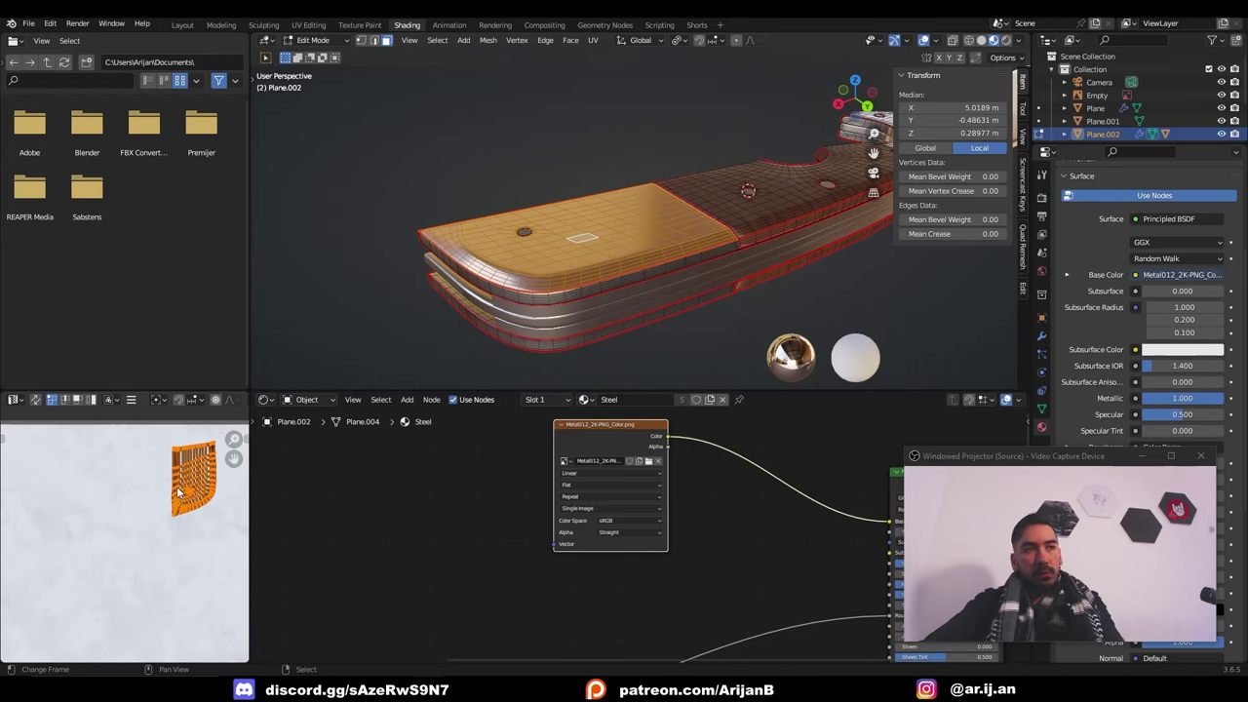
pyautogui.click(131, 399)
pyautogui.moveTo(173, 456)
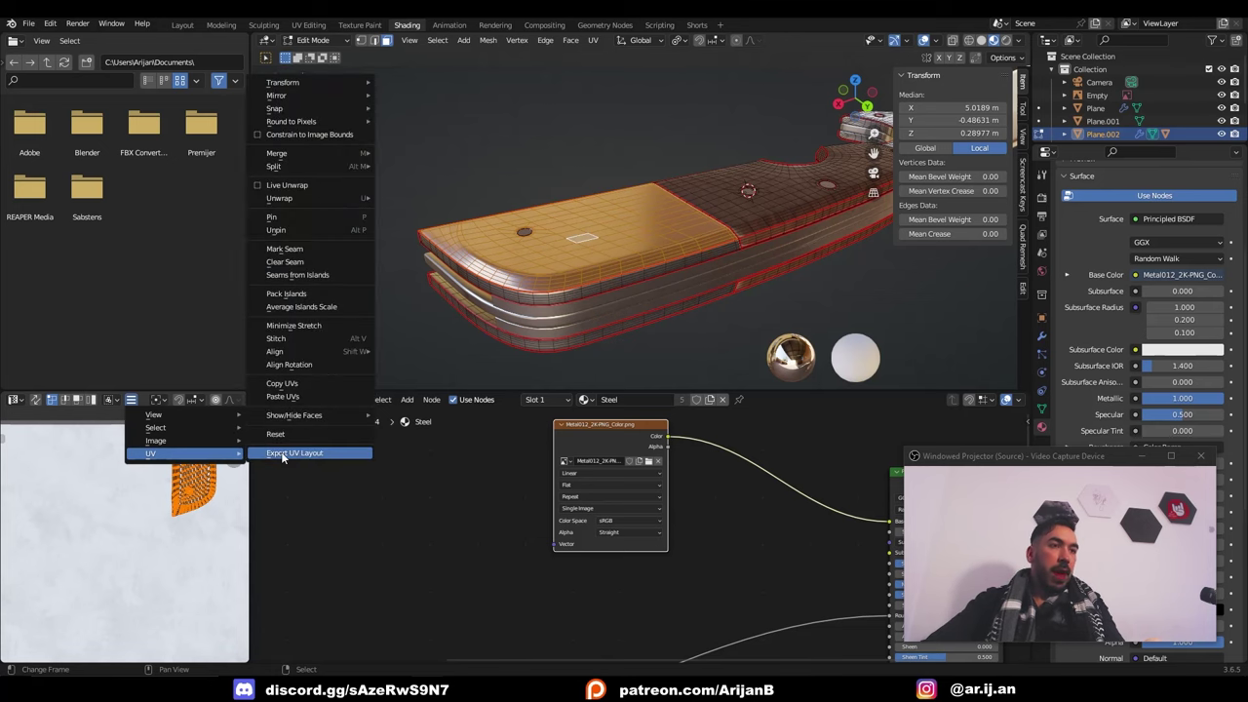
pyautogui.click(283, 453)
pyautogui.click(338, 501)
pyautogui.click(510, 513)
pyautogui.write('Decal')
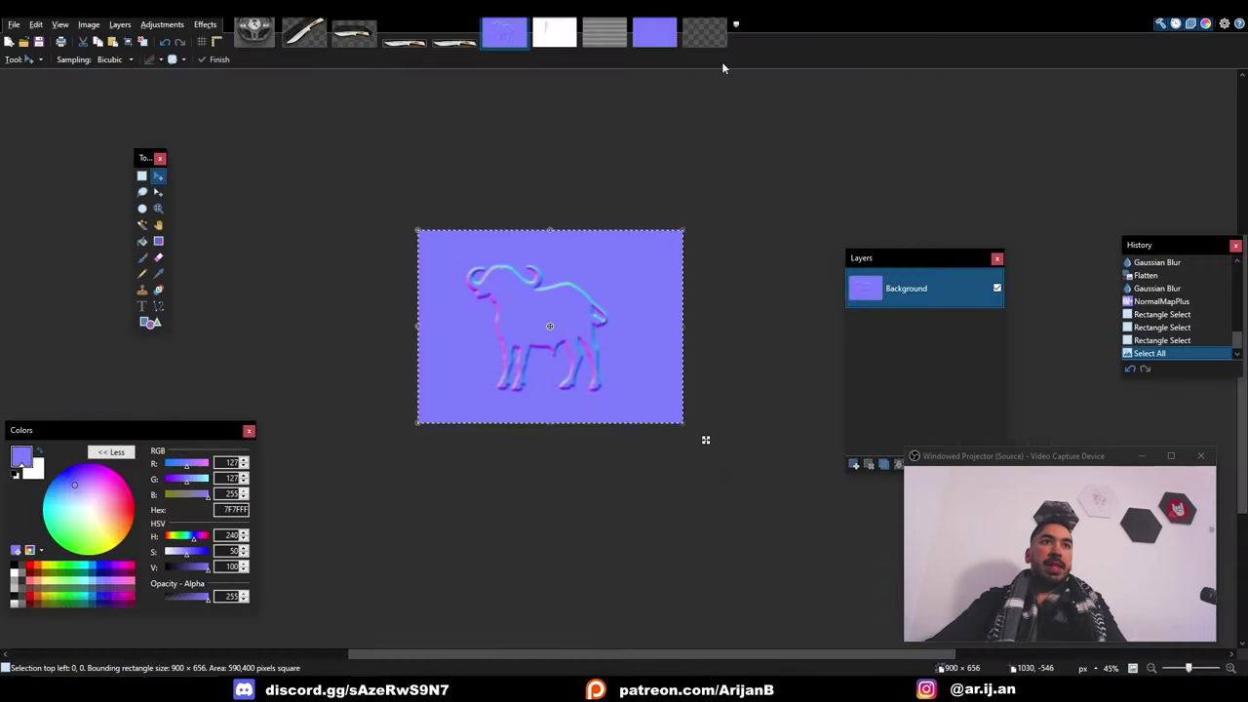
# In paint.net, paste the buffalo normal map onto a new layer beneath the exported UV layout and move it over the UV island
pyautogui.click(703, 33)
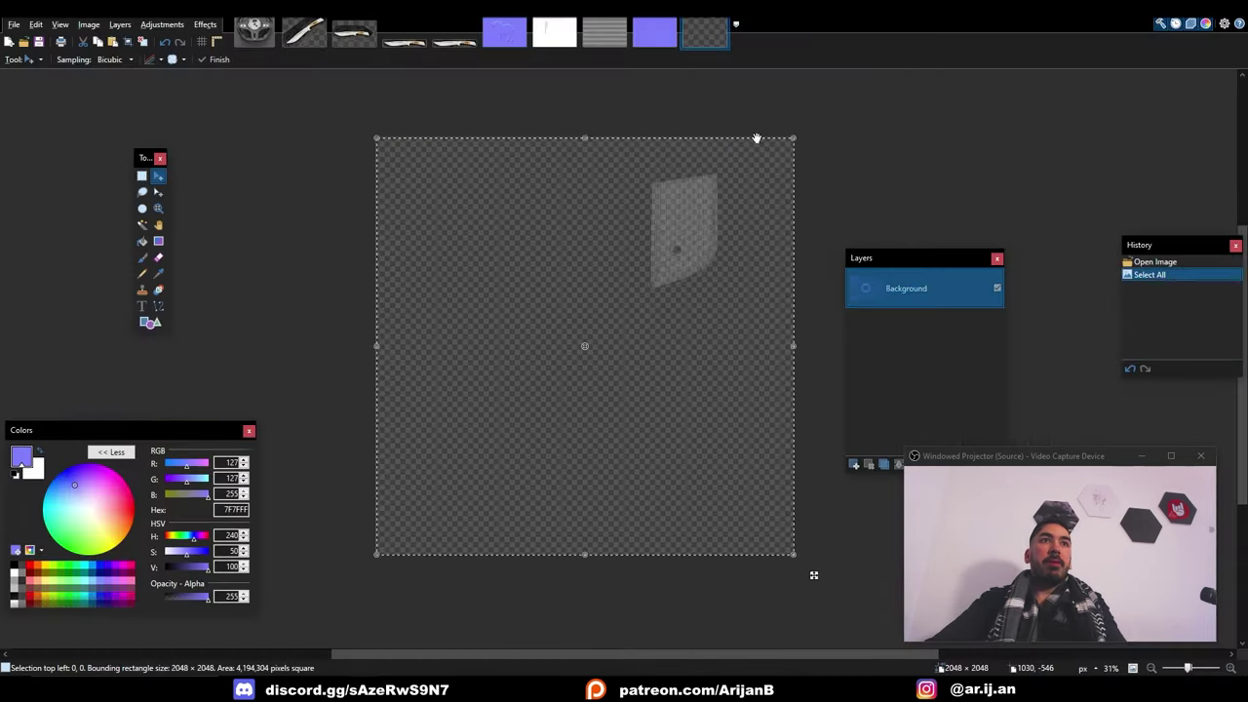
pyautogui.moveTo(521, 244); pyautogui.dragTo(748, 258)
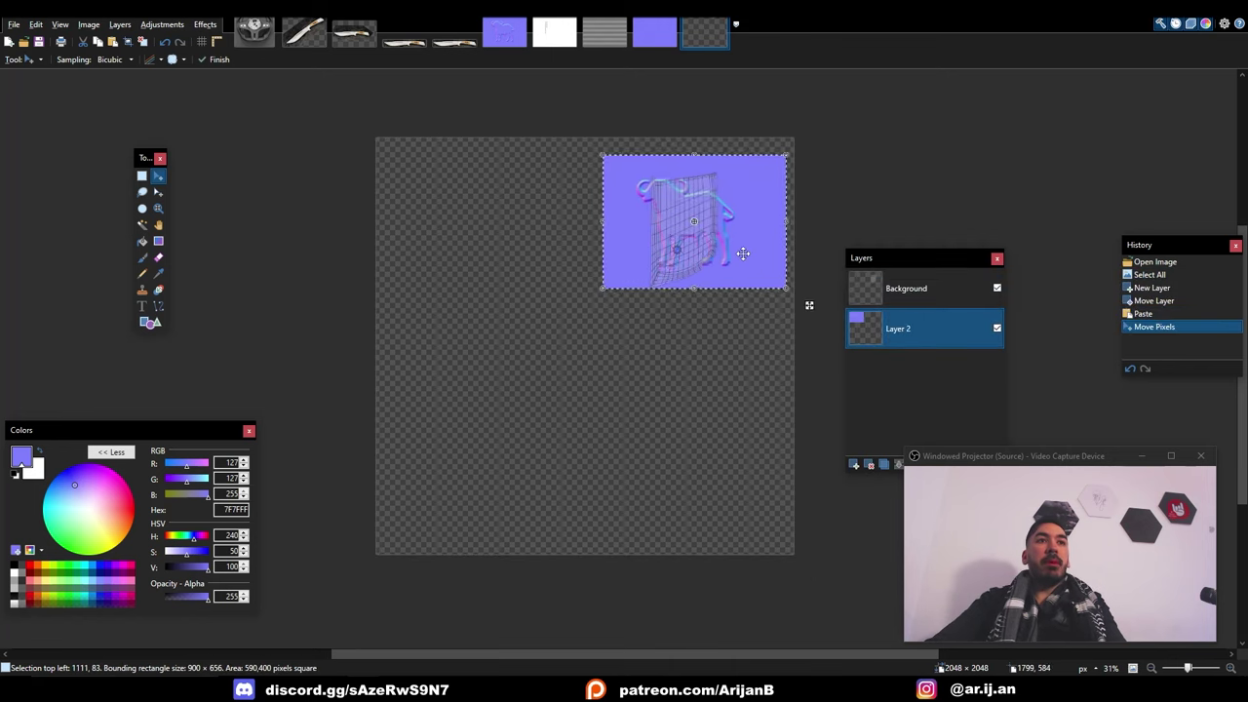
pyautogui.keyDown('ctrl'); pyautogui.scroll(2, 748, 258); pyautogui.keyUp('ctrl')
pyautogui.keyDown('ctrl'); pyautogui.scroll(2, 710, 300); pyautogui.keyUp('ctrl')
# Shrink the pasted buffalo image to 257 × 187 px and position it inside the UV island above the rivet hole
pyautogui.moveTo(776, 370); pyautogui.dragTo(621, 258)
pyautogui.moveTo(488, 156); pyautogui.dragTo(567, 206)
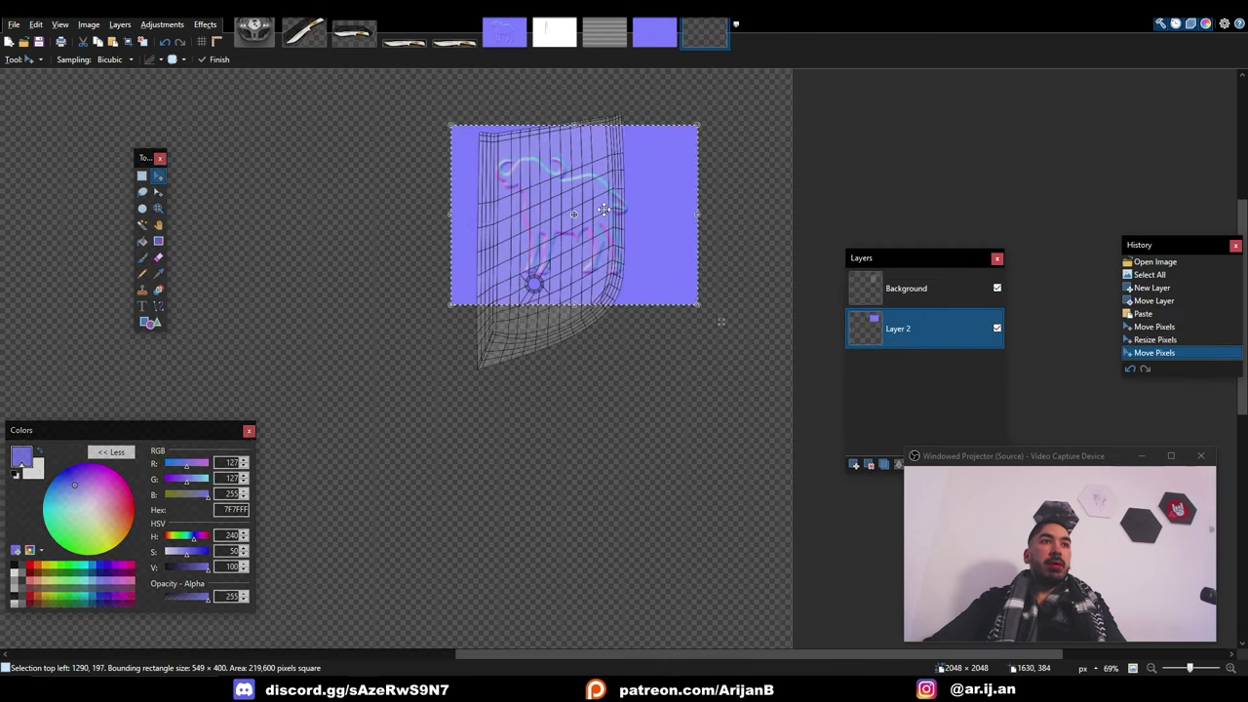
pyautogui.keyDown('ctrl'); pyautogui.scroll(2, 567, 206); pyautogui.keyUp('ctrl')
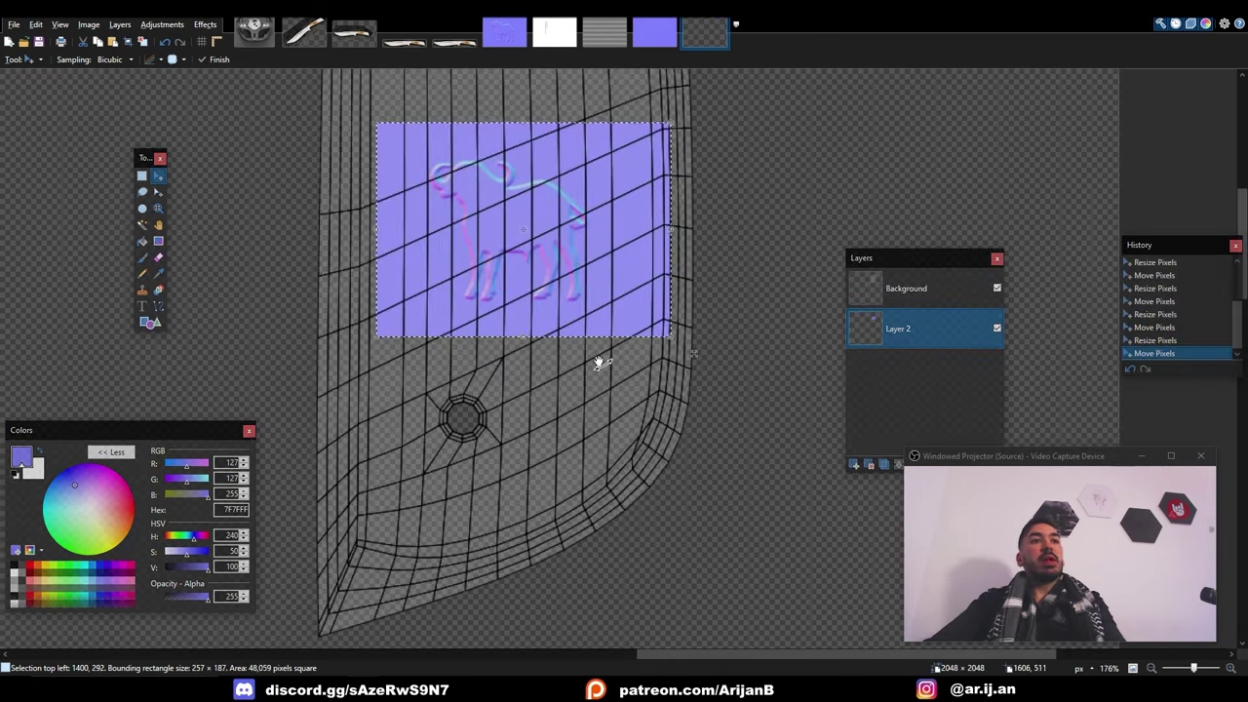
pyautogui.scroll(-3, 574, 264)
# Save the finished 2048 × 2048 buffalo normal map with its settings accepted
pyautogui.keyDown('ctrl'); pyautogui.scroll(1, 769, 328); pyautogui.keyUp('ctrl')
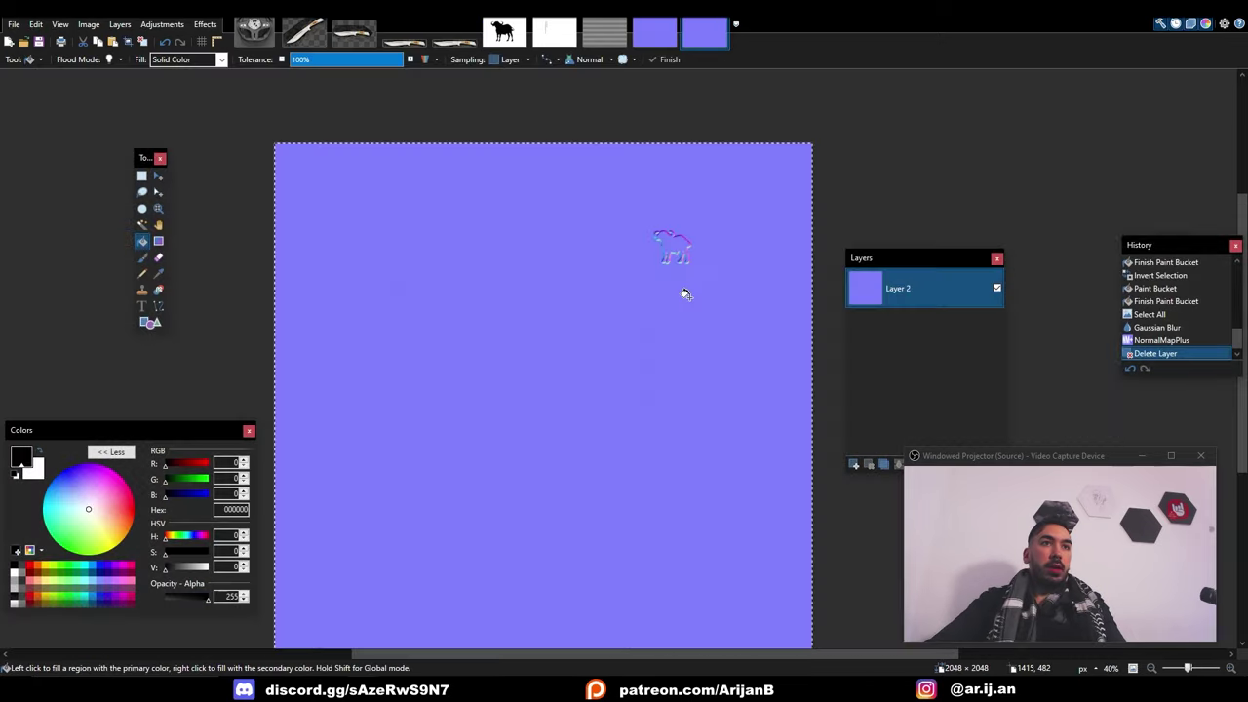
pyautogui.hotkey('ctrl', 's')
pyautogui.press('Return')
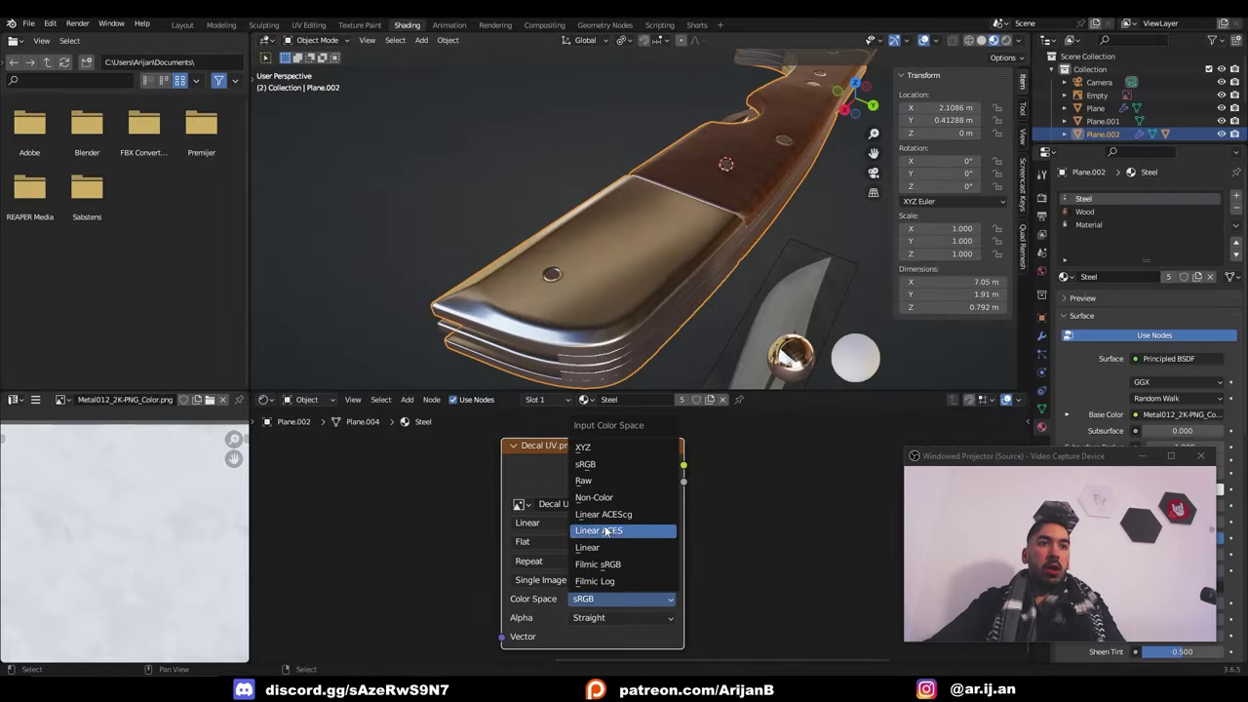
# In Blender, set the colour space of the Decal UV.png texture in the Steel material to Non-Color
pyautogui.click(596, 497)
pyautogui.scroll(-1, 624, 487)
pyautogui.moveTo(694, 509); pyautogui.dragTo(579, 601, button='middle')
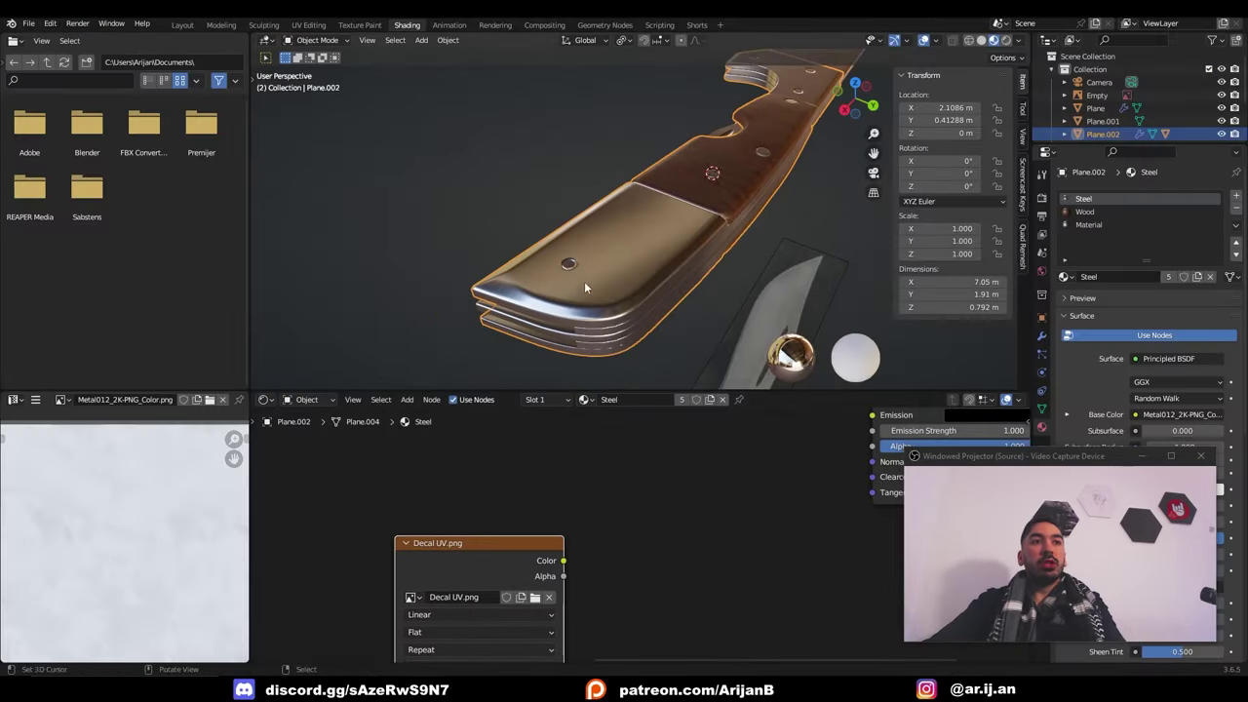
pyautogui.moveTo(585, 284); pyautogui.dragTo(585, 332, button='middle')
# Connect the Decal UV.png colour through the Normal Map node to the shader's Normal input and inspect the buffalo engraving
pyautogui.moveTo(546, 514); pyautogui.dragTo(601, 527)
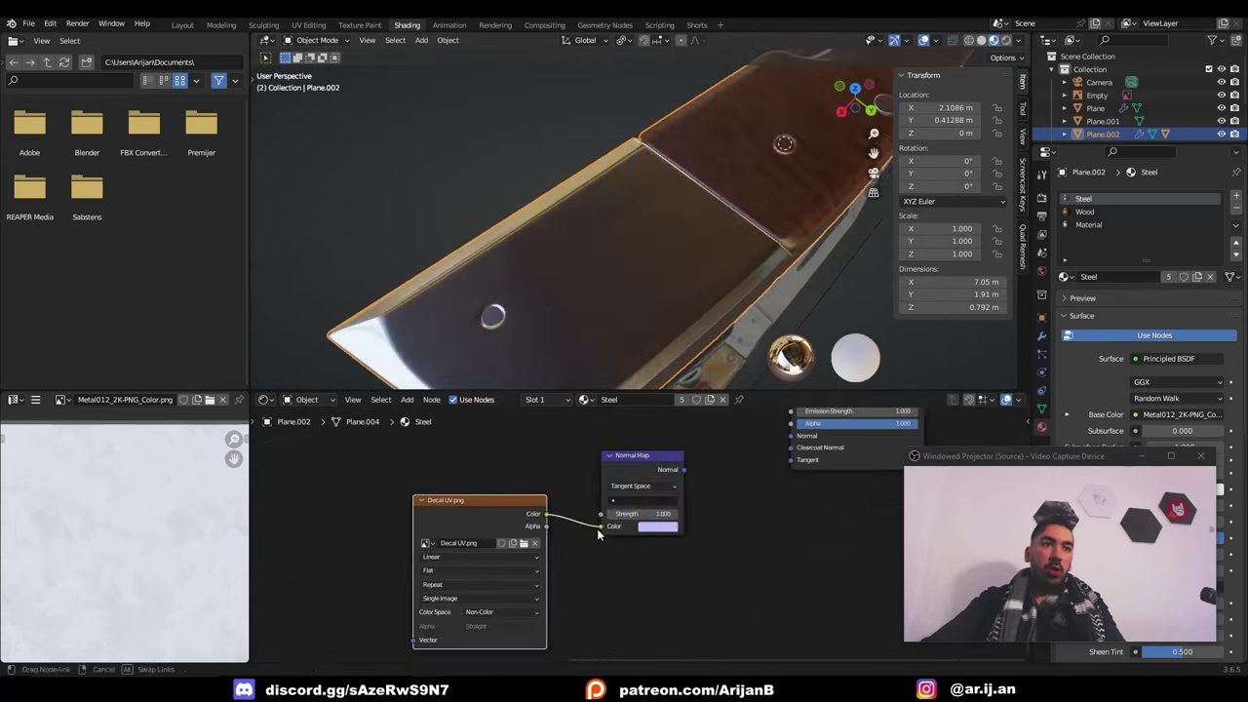
pyautogui.moveTo(687, 476); pyautogui.dragTo(621, 543, button='middle')
pyautogui.moveTo(617, 537); pyautogui.dragTo(727, 503)
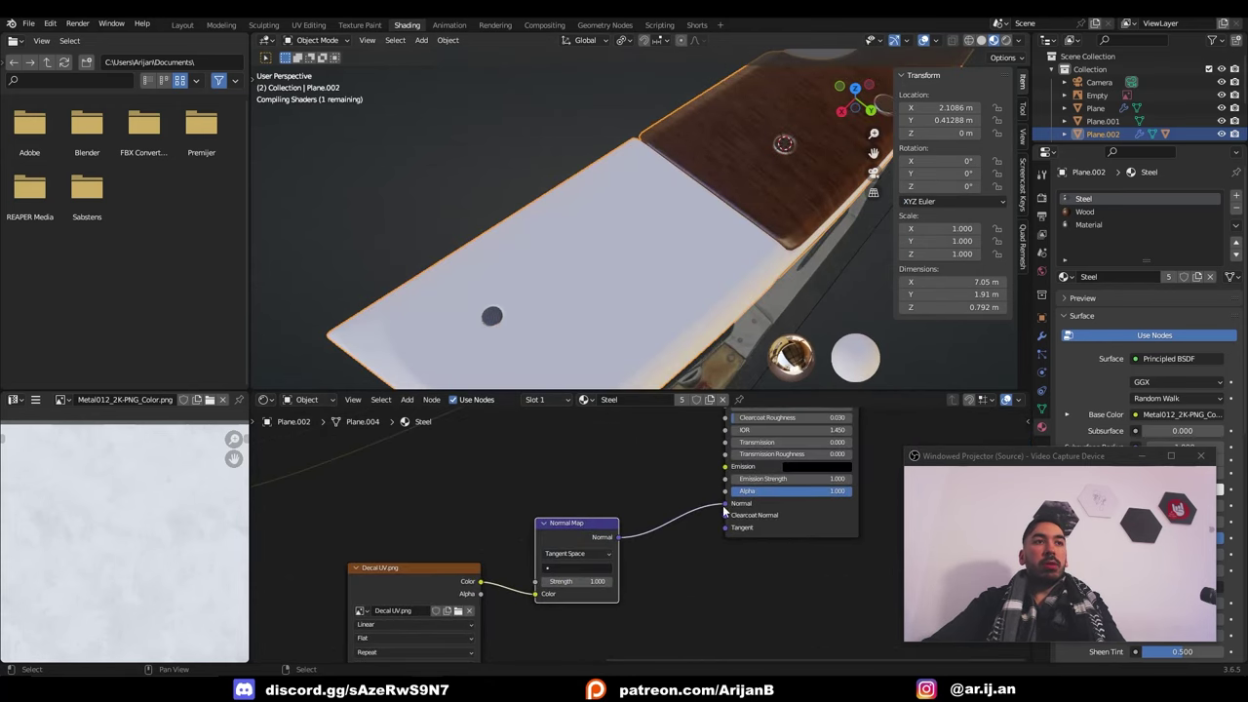
pyautogui.moveTo(718, 298)
pyautogui.mouseDown(button='middle')
pyautogui.moveTo(741, 321)
pyautogui.moveTo(683, 293)
pyautogui.moveTo(726, 278)
pyautogui.moveTo(710, 258)
pyautogui.moveTo(683, 278)
pyautogui.mouseUp(button='middle')
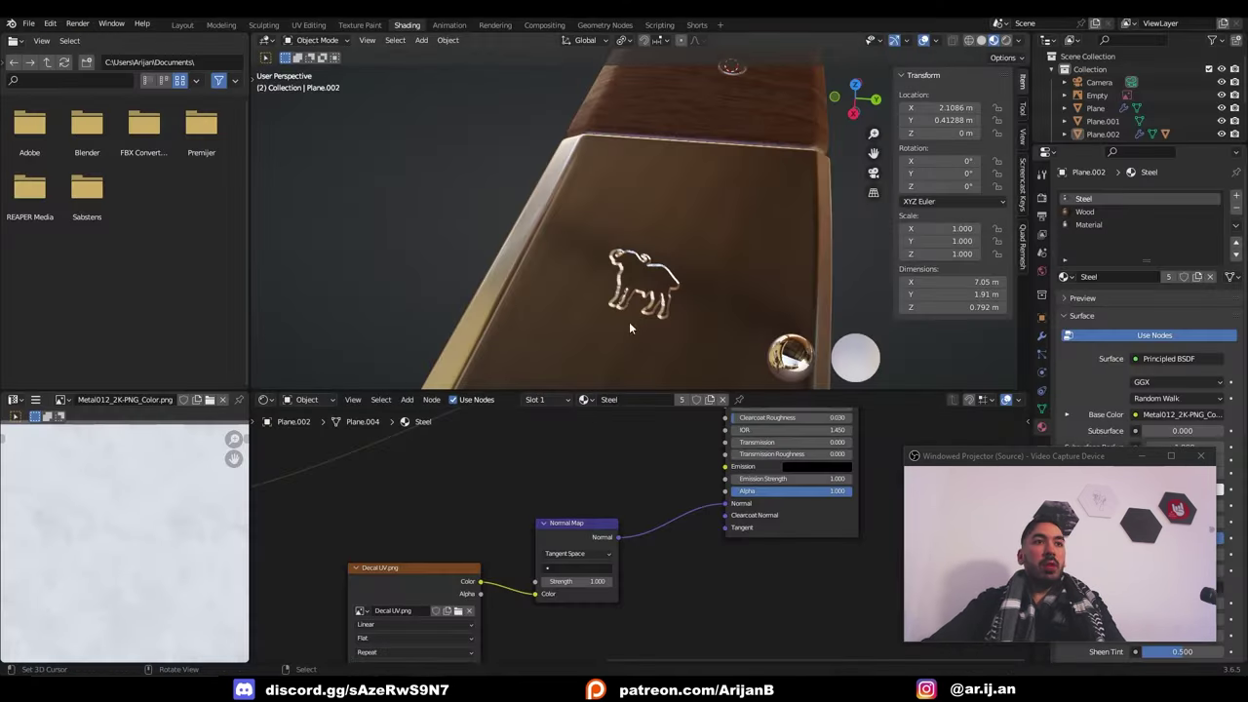
pyautogui.moveTo(629, 322)
pyautogui.mouseDown(button='middle')
pyautogui.moveTo(583, 273)
pyautogui.moveTo(628, 256)
pyautogui.mouseUp(button='middle')
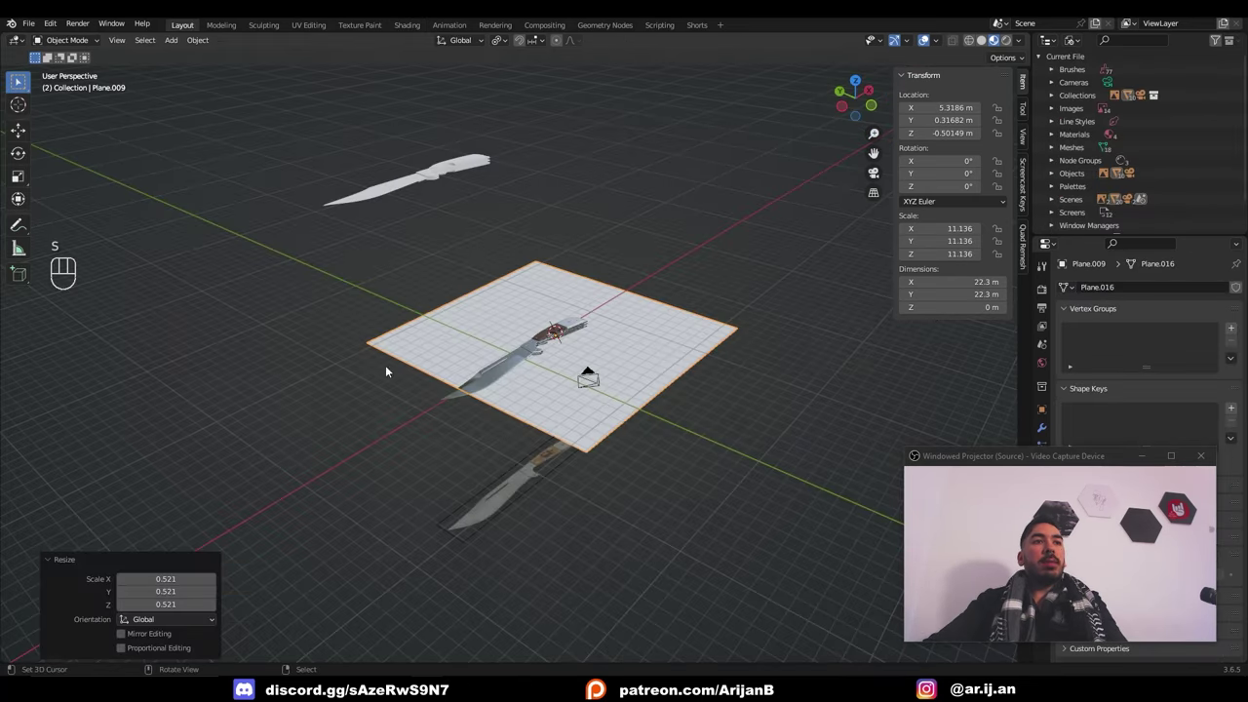
# Examine the finished knife on the white ground plane from several angles
pyautogui.moveTo(607, 367); pyautogui.dragTo(515, 382, button='middle')
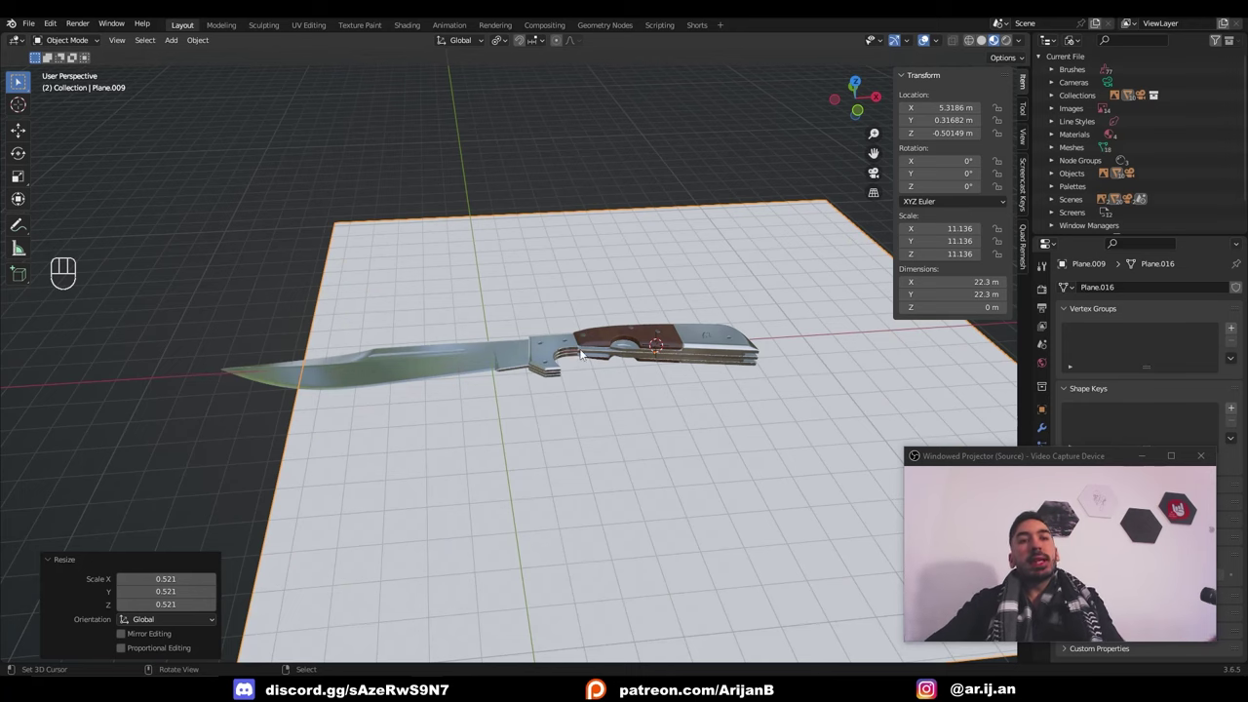
pyautogui.scroll(-2, 542, 343)
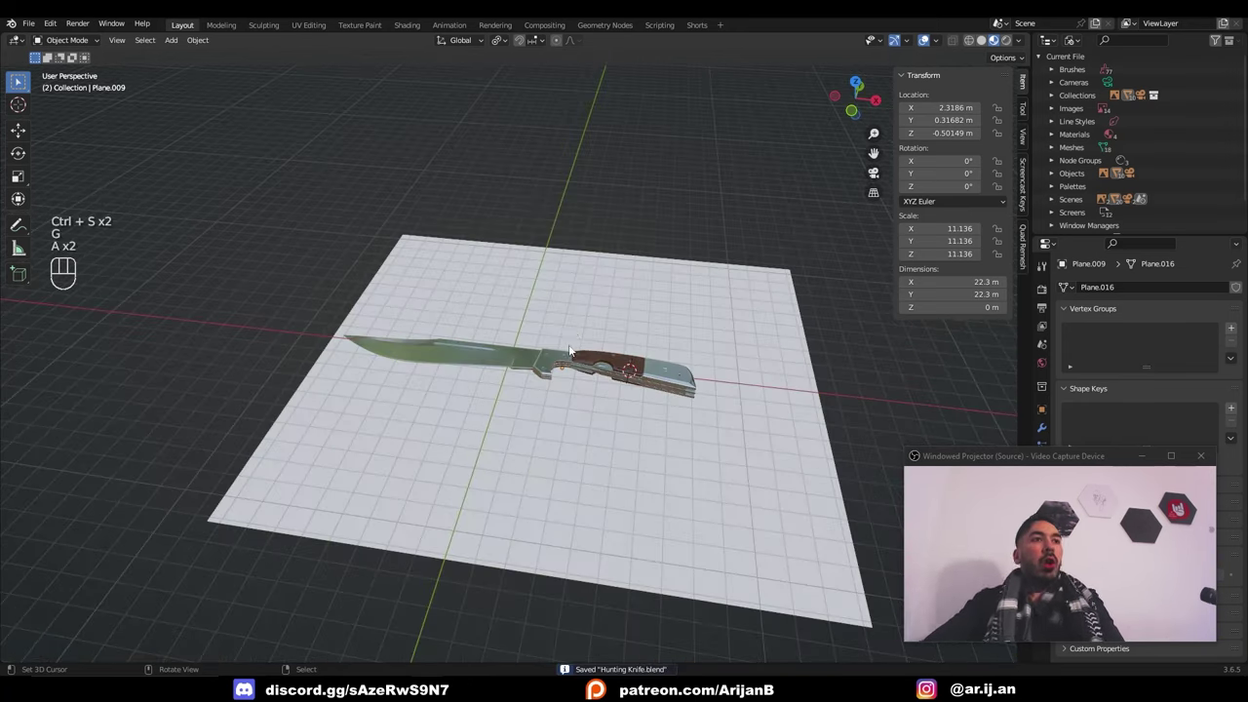
pyautogui.rightClick(572, 334)
pyautogui.scroll(1, 580, 356)
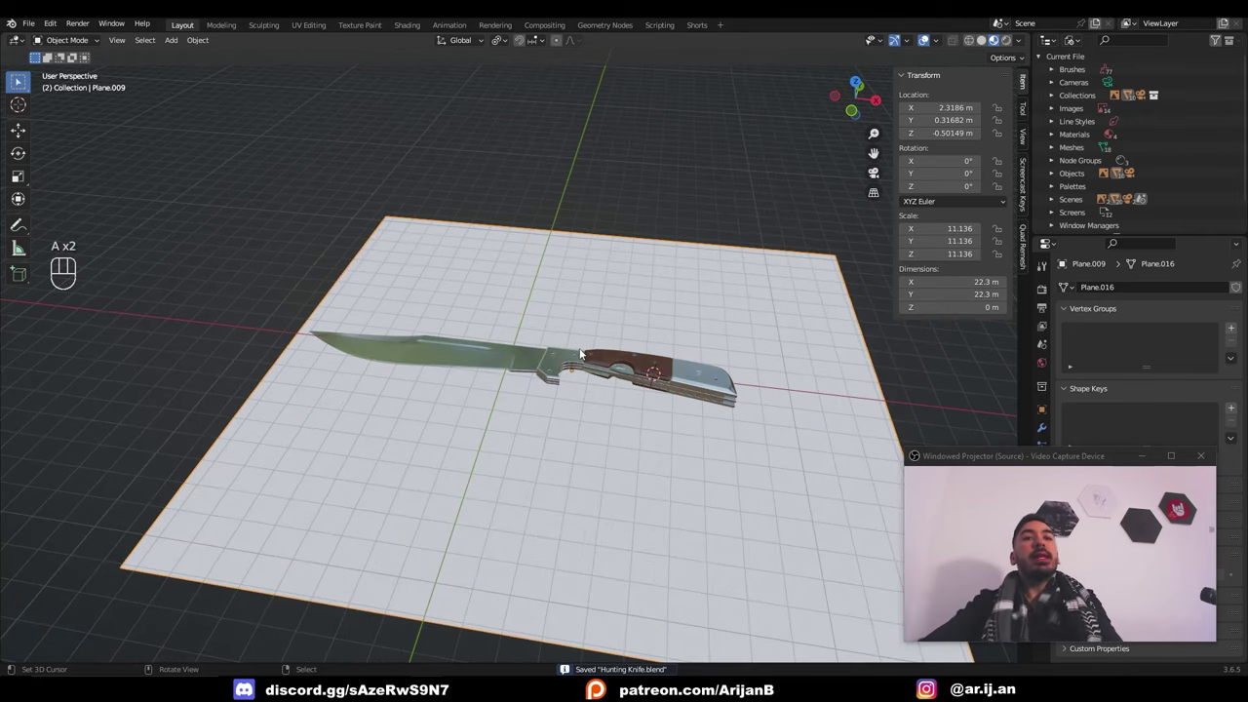
pyautogui.moveTo(642, 340); pyautogui.dragTo(493, 351, button='middle')
pyautogui.scroll(2, 668, 375)
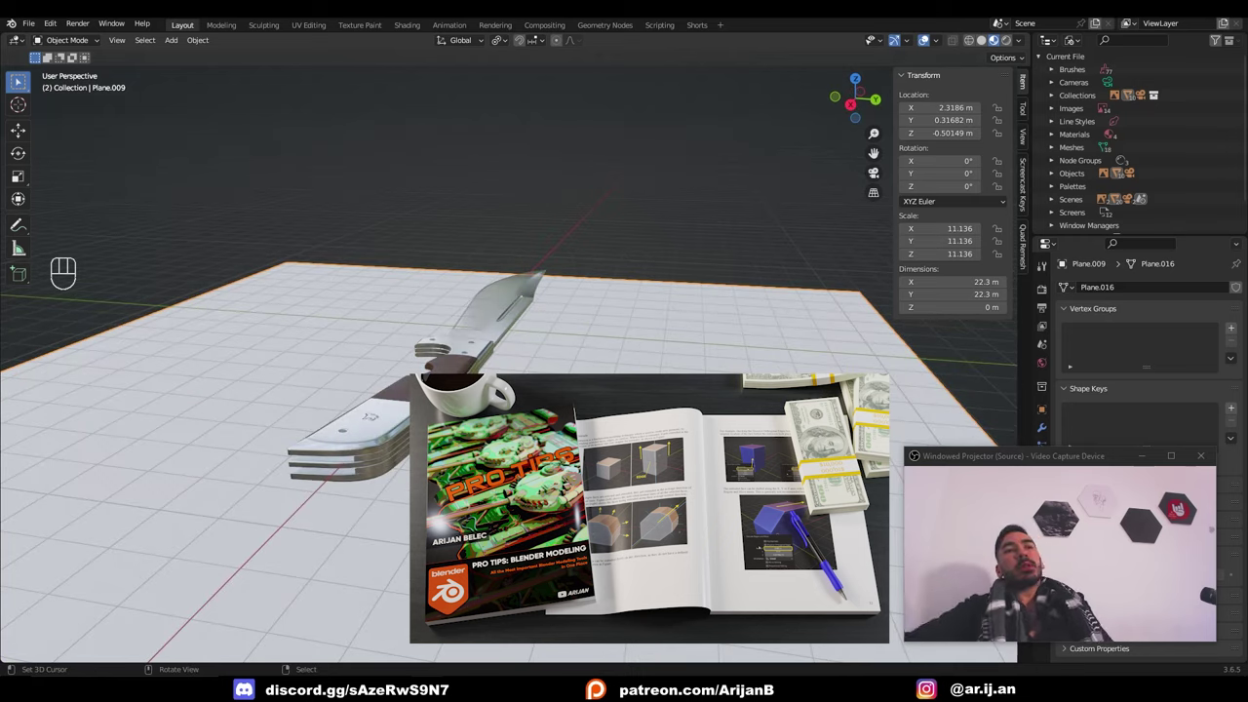
pyautogui.moveTo(507, 268); pyautogui.dragTo(336, 293, button='middle')
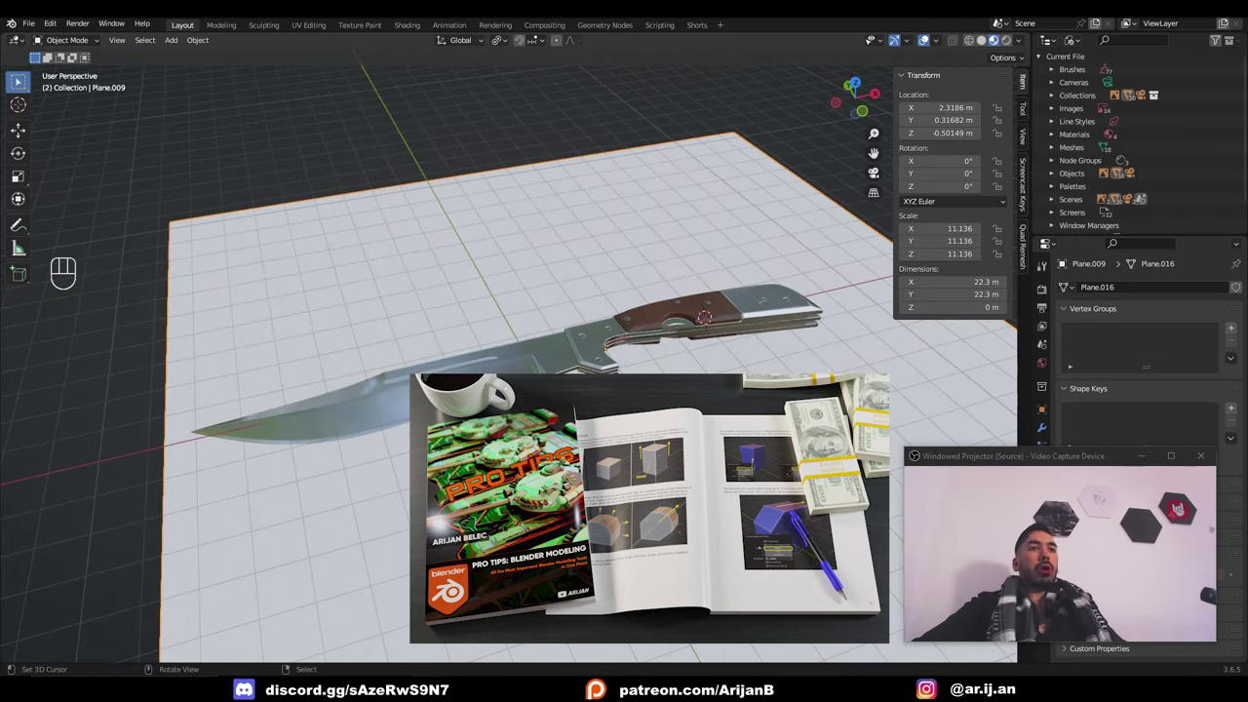